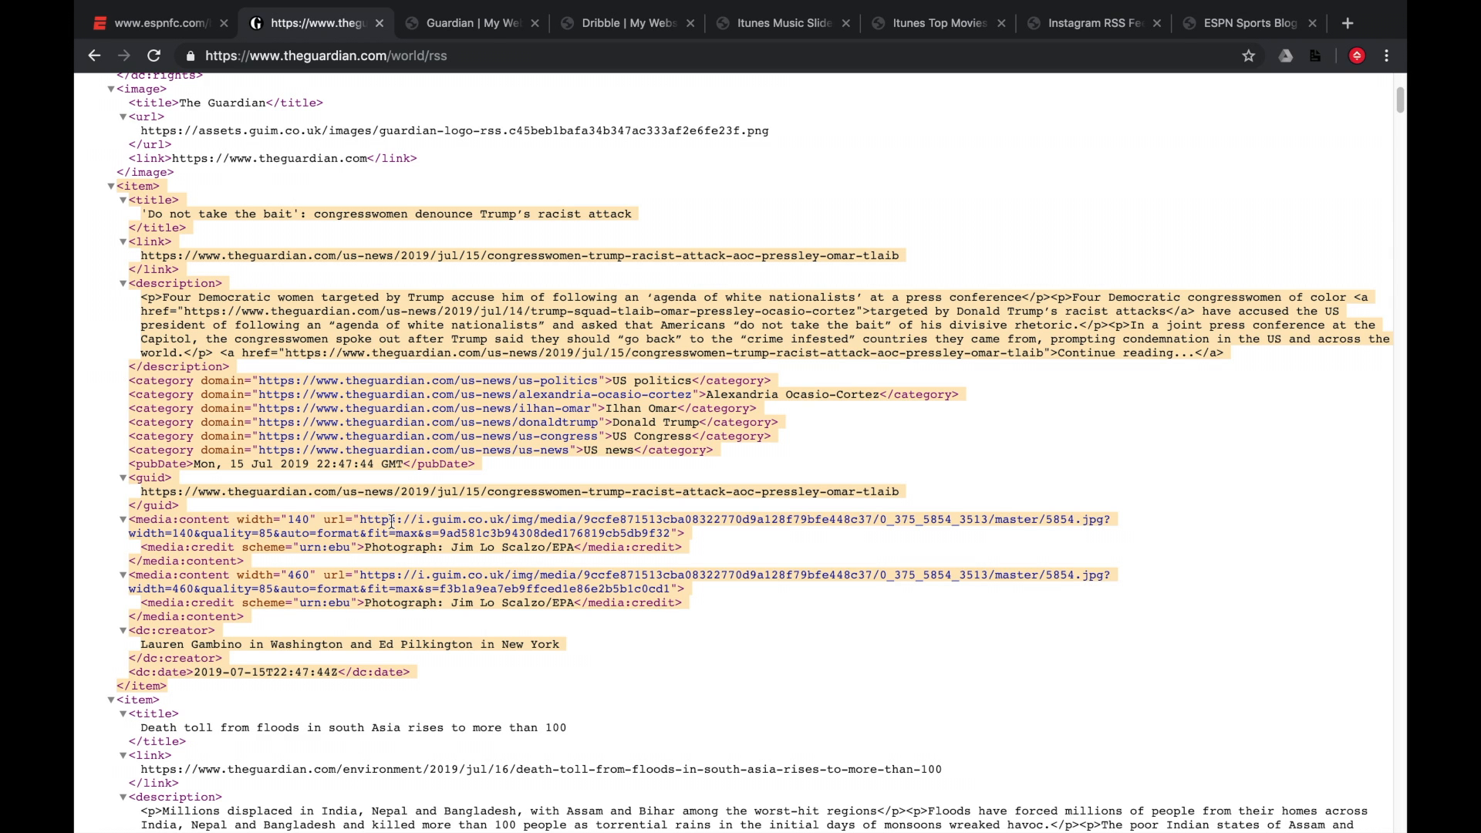
Switch from the Guardian RSS source to the rendered Guardian page and scroll through its article cards.
scroll(391, 521, up, 1)
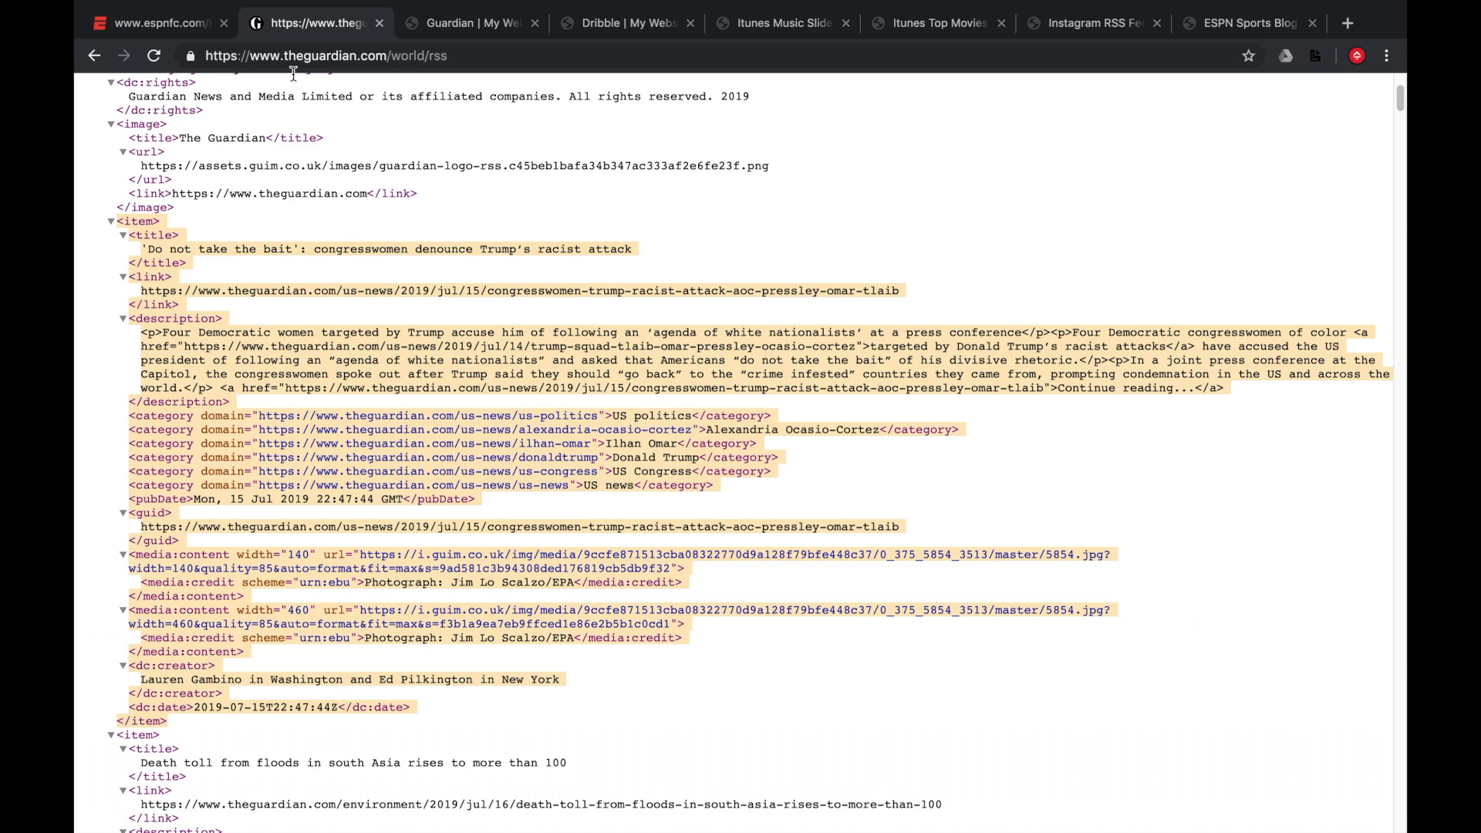
click(448, 31)
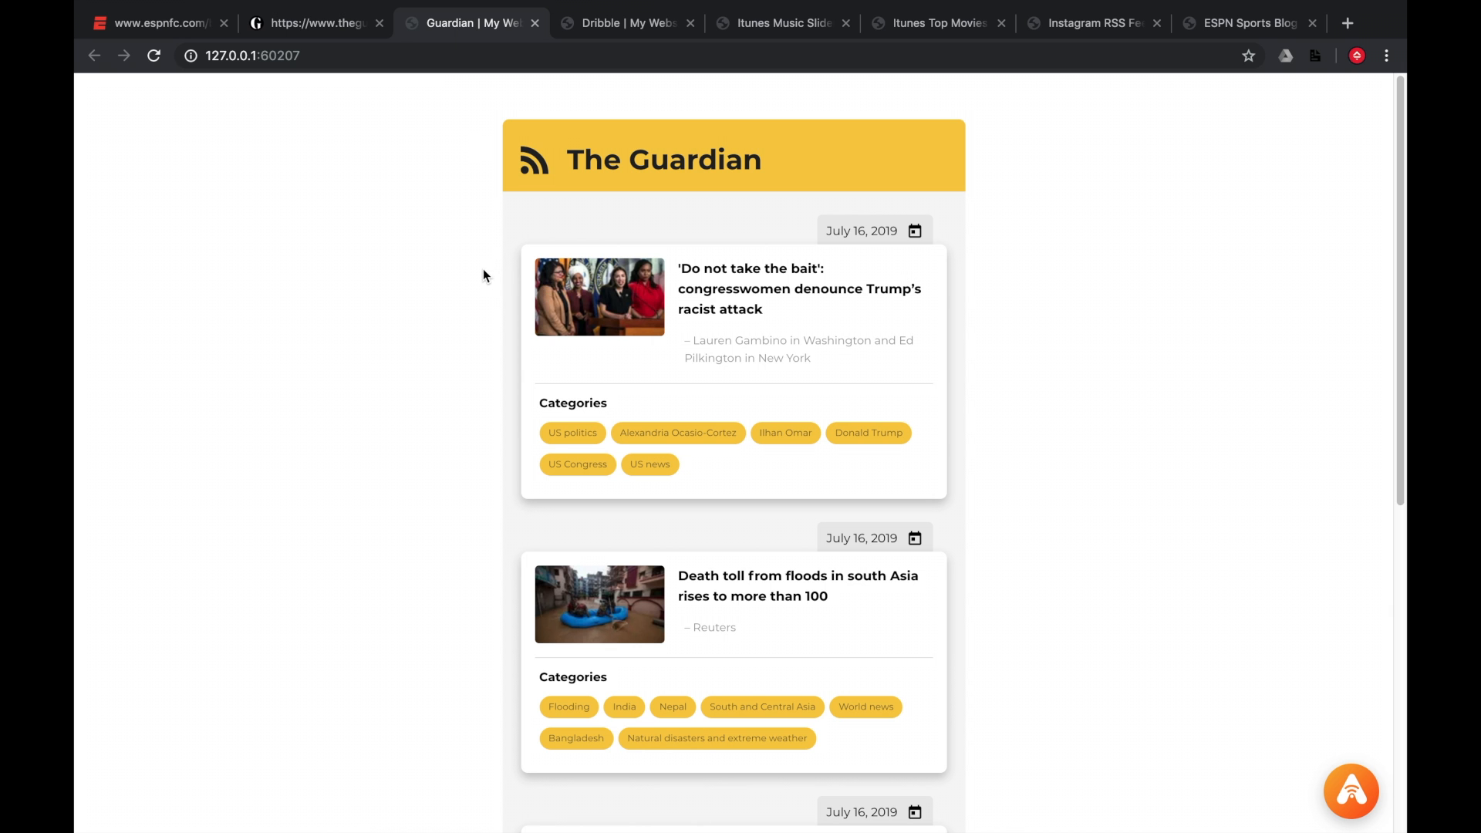
scroll(483, 269, down, 1)
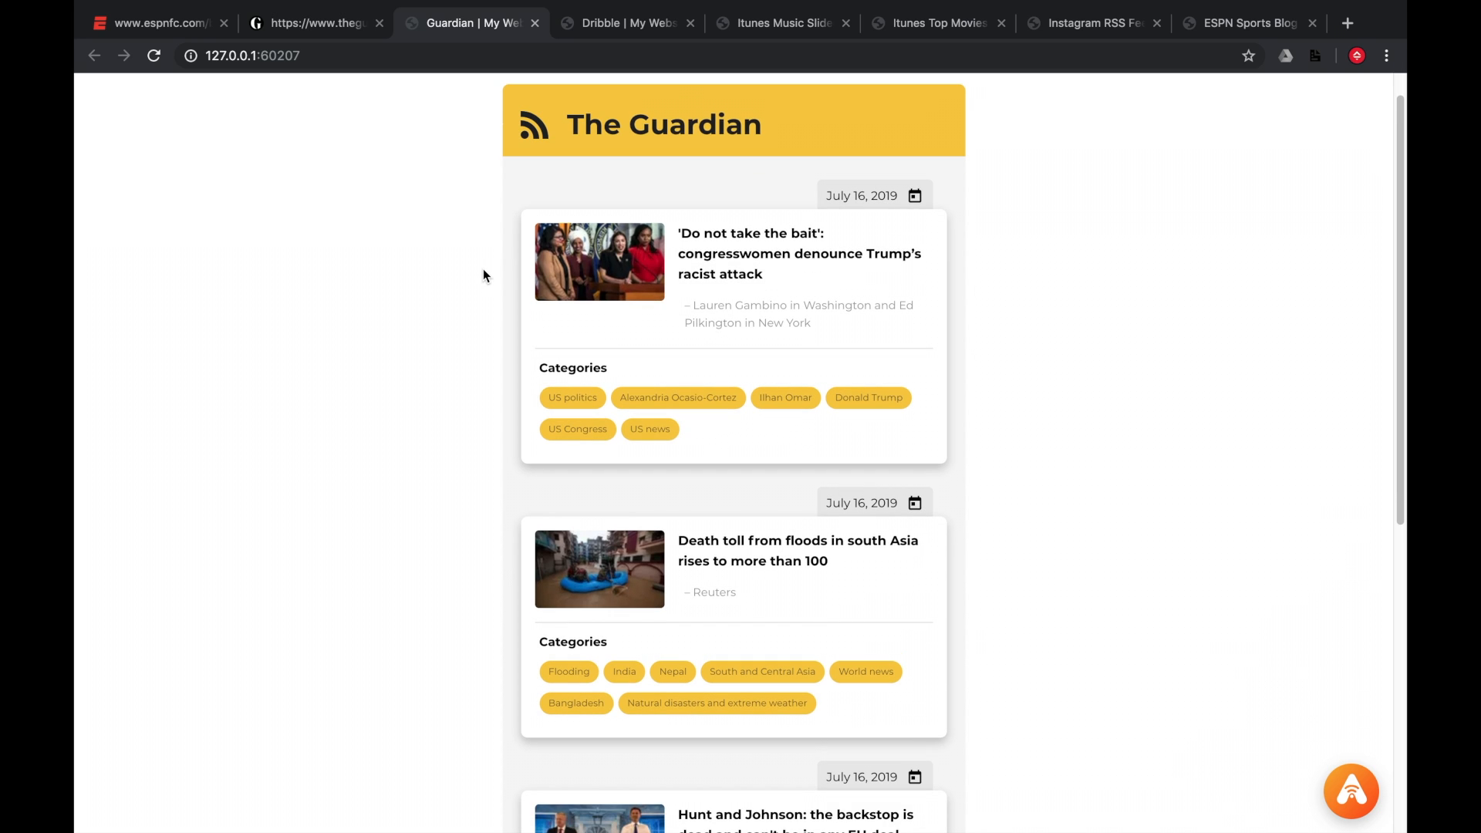
scroll(483, 270, down, 1)
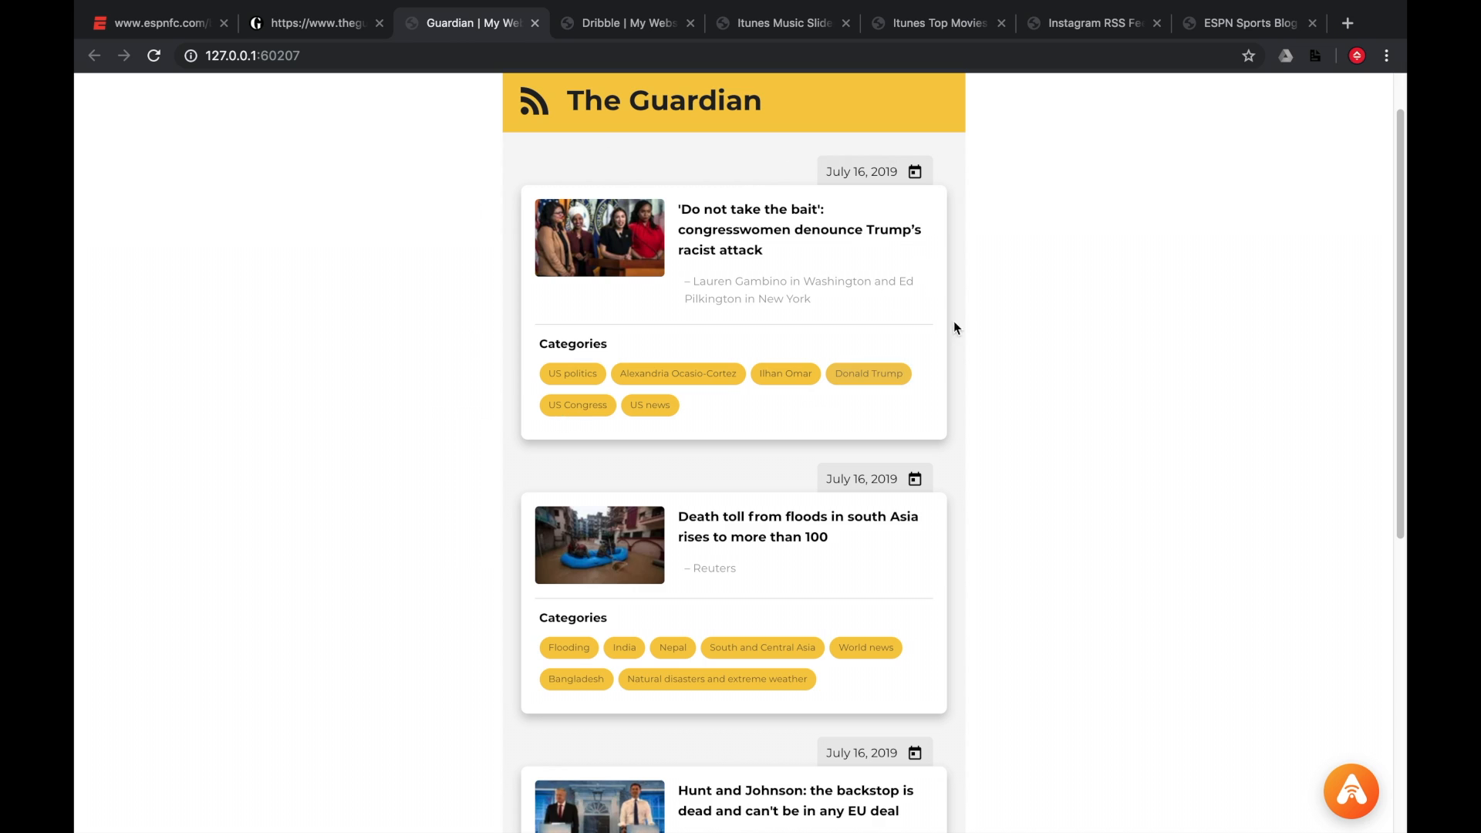
Highlight the first article's title and author byline, then scroll through the following Guardian articles.
drag(775, 256, 683, 210)
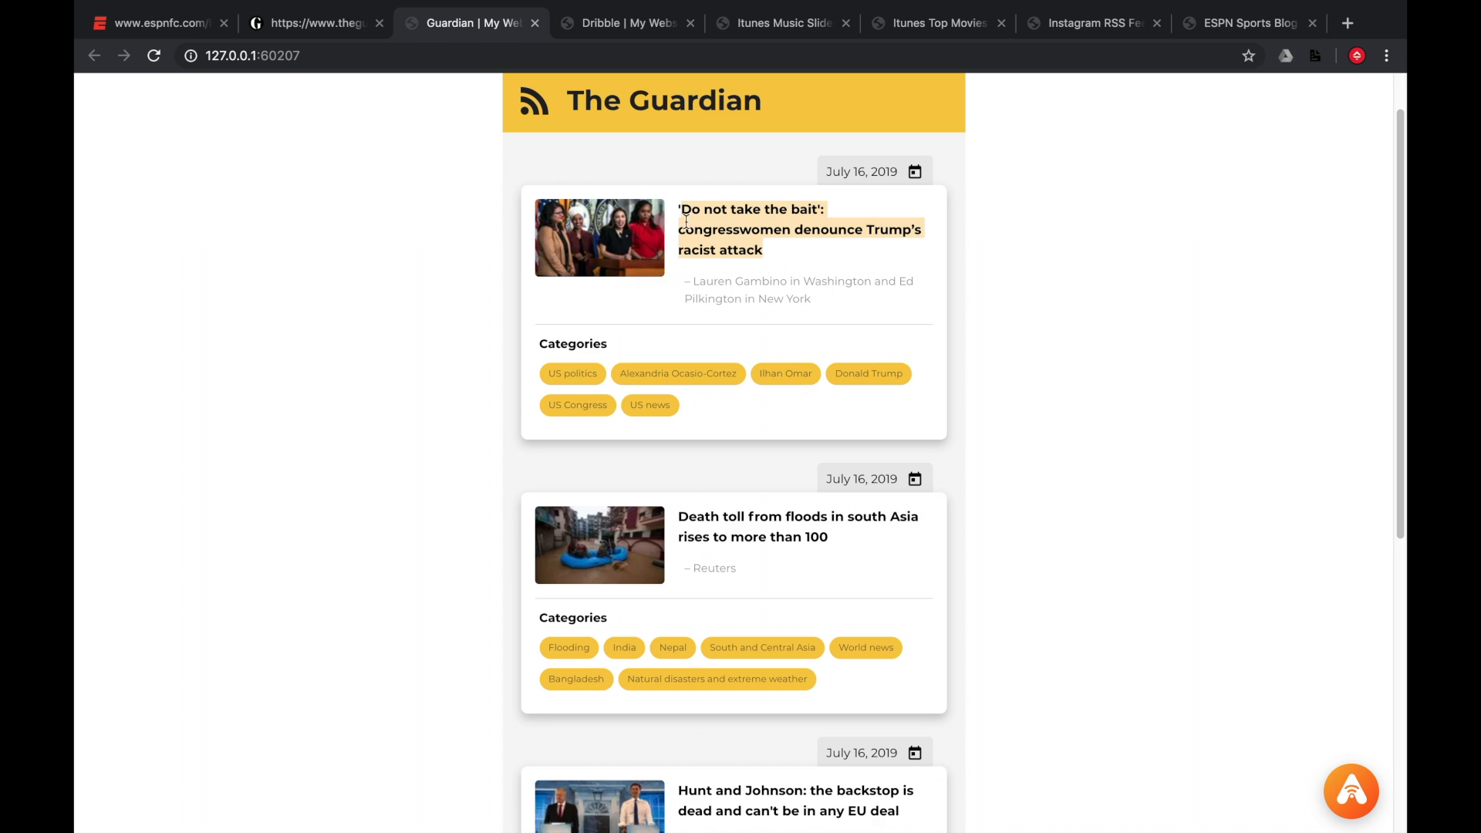
drag(691, 282, 800, 291)
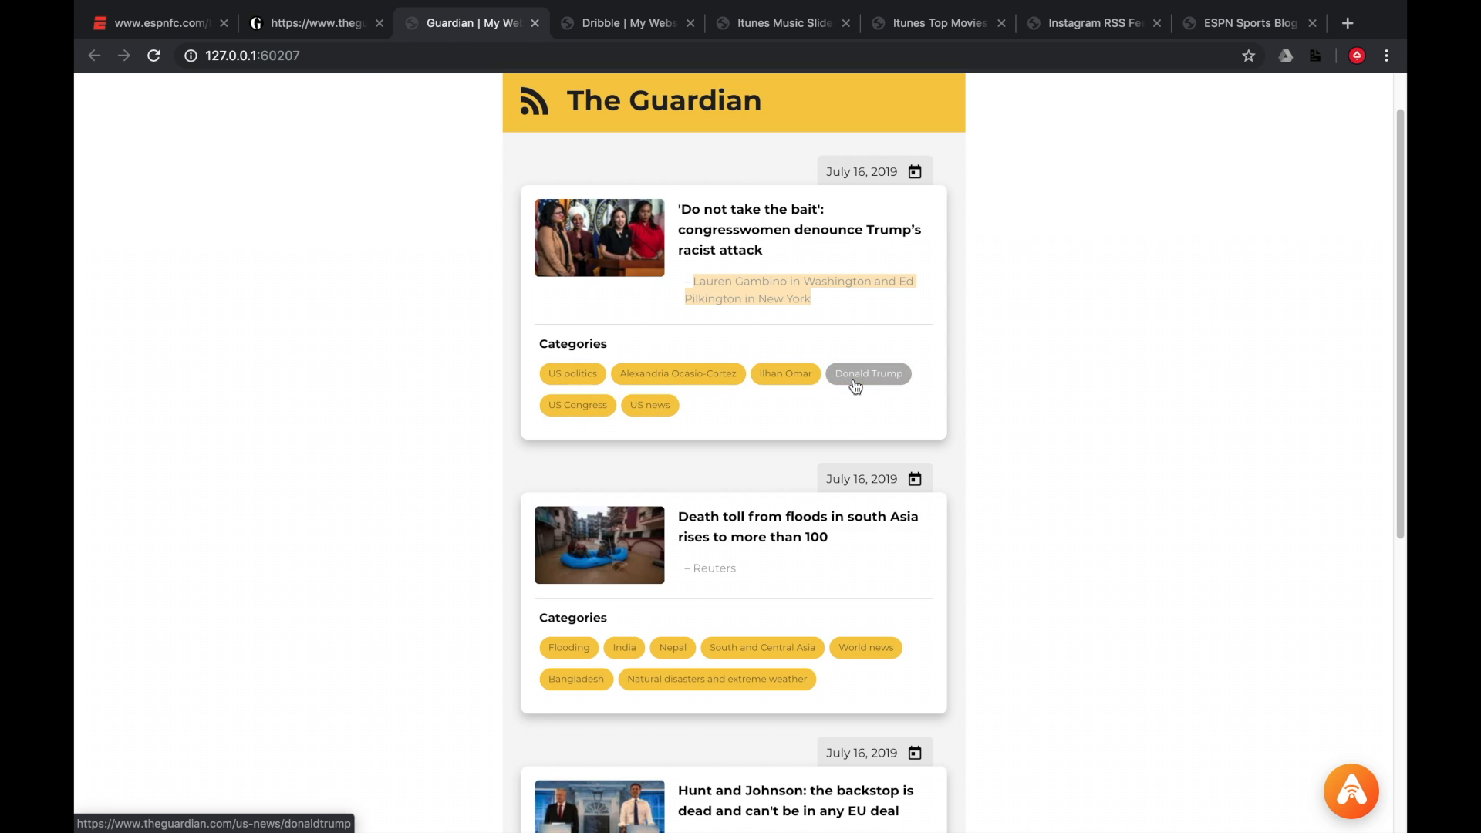
click(1031, 379)
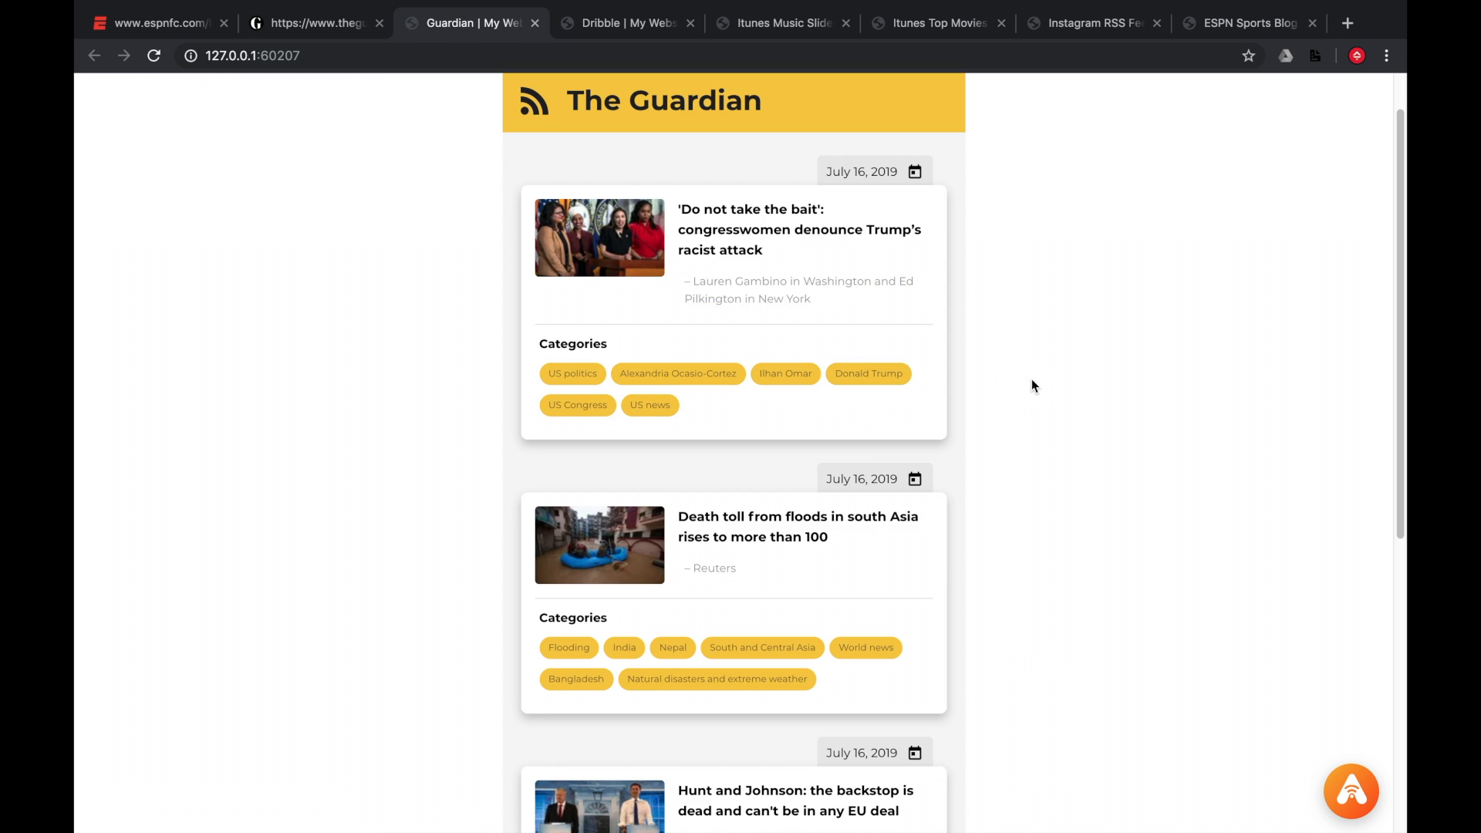
scroll(1033, 384, down, 4)
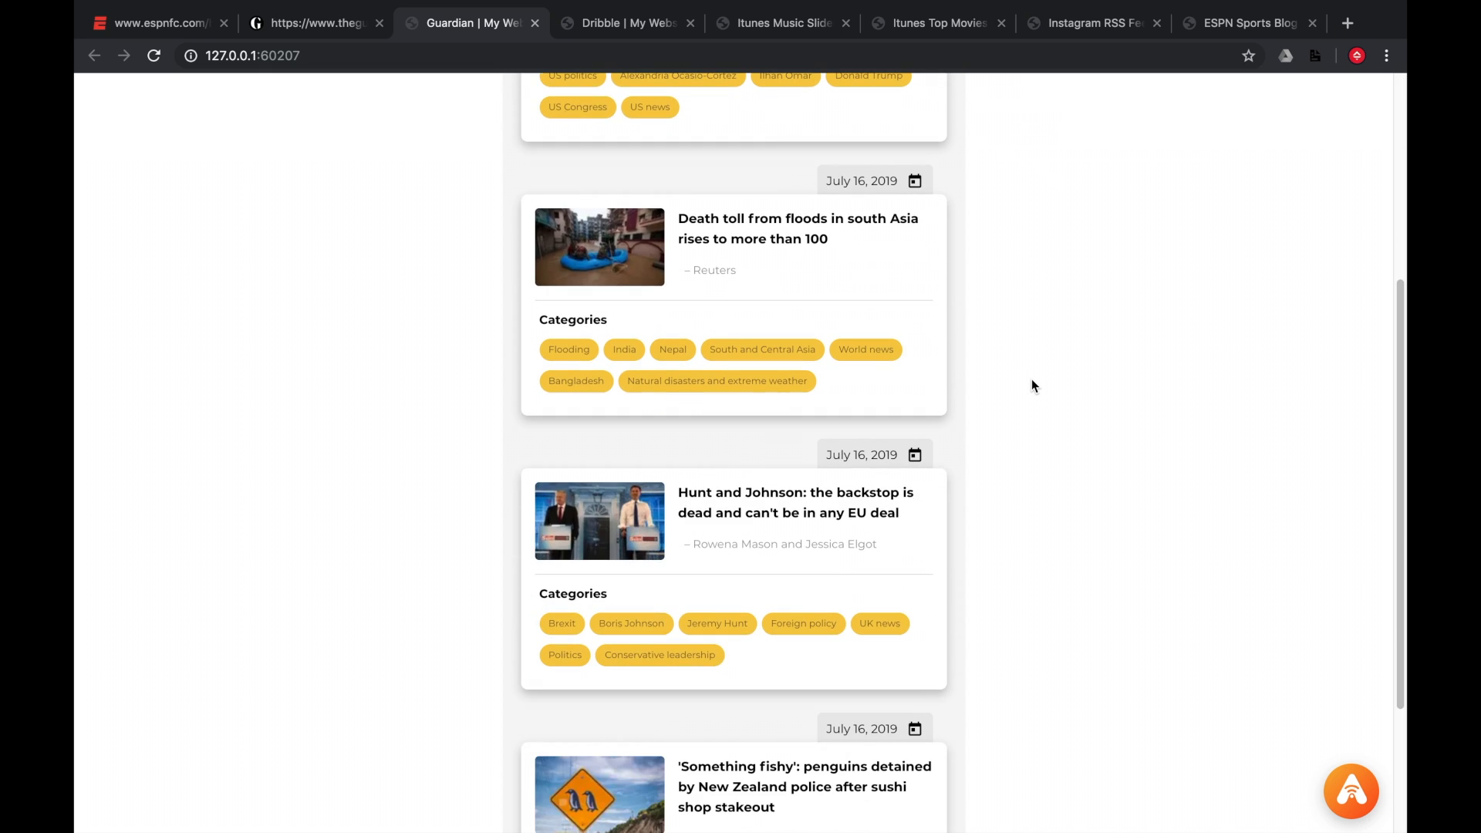
scroll(1031, 379, up, 3)
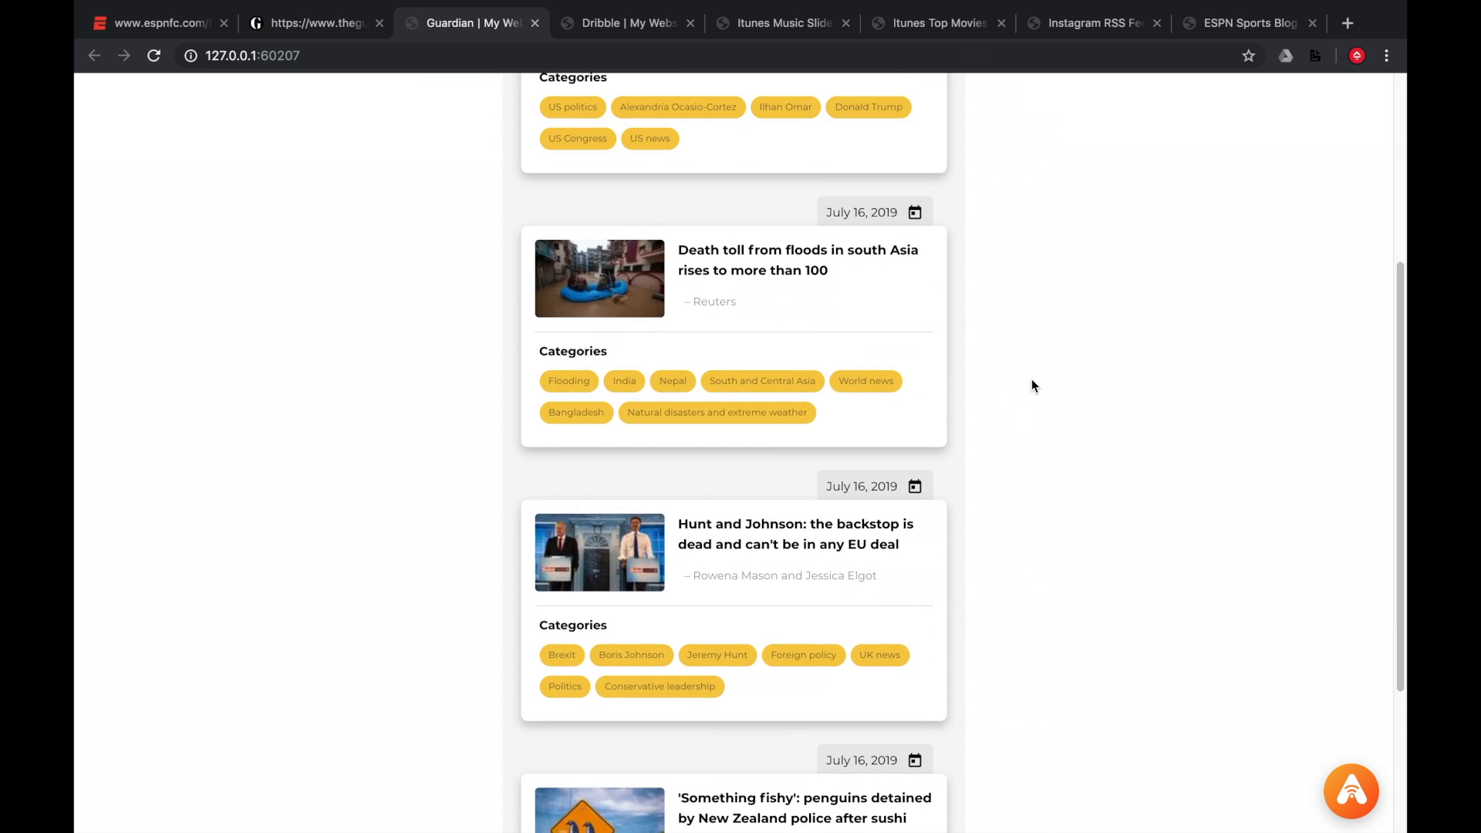
scroll(1031, 385, up, 3)
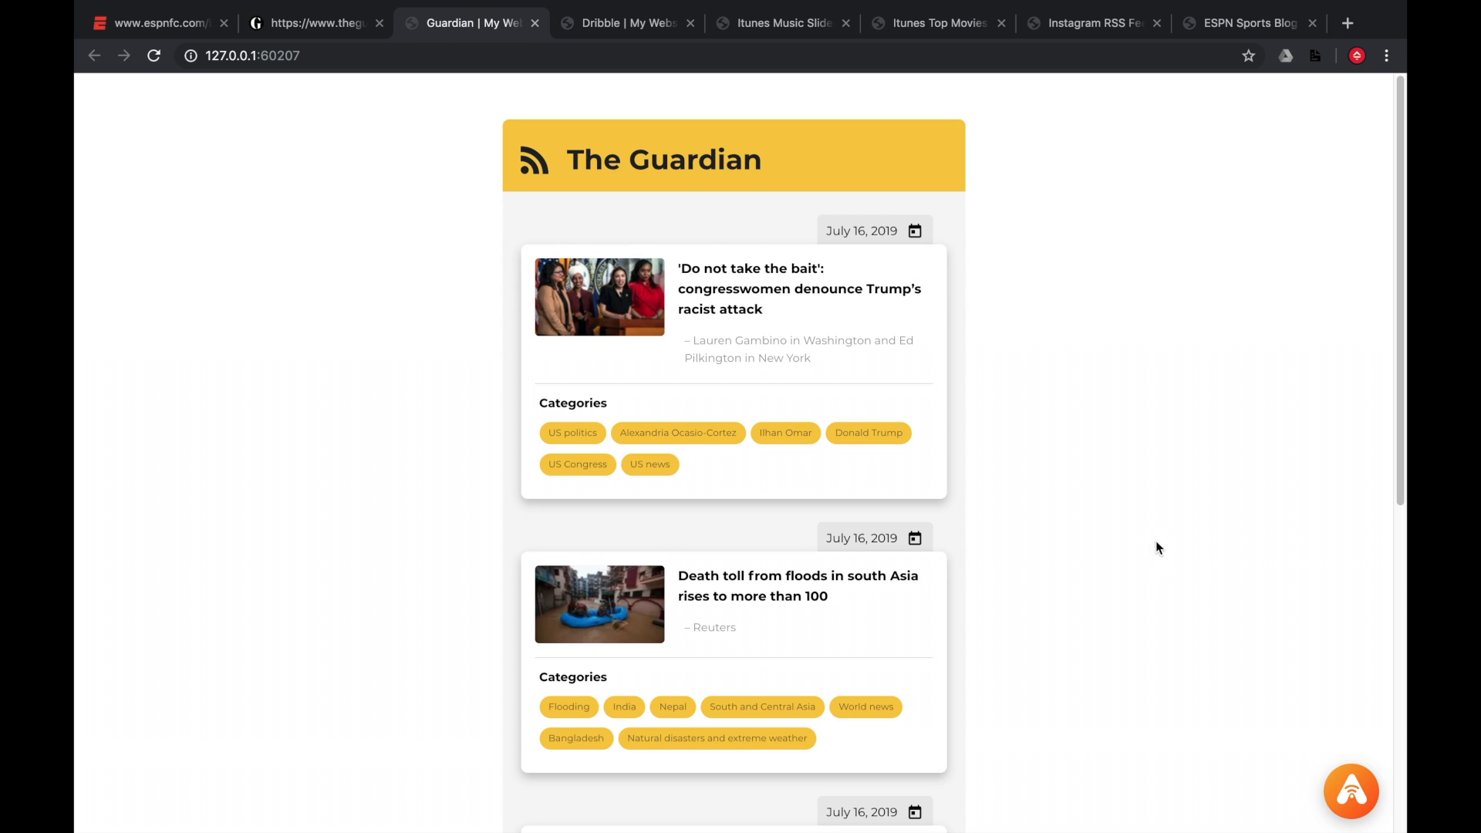
Open the RSSA feed snapshot panel and expand Item 1 to show its fields.
click(1357, 794)
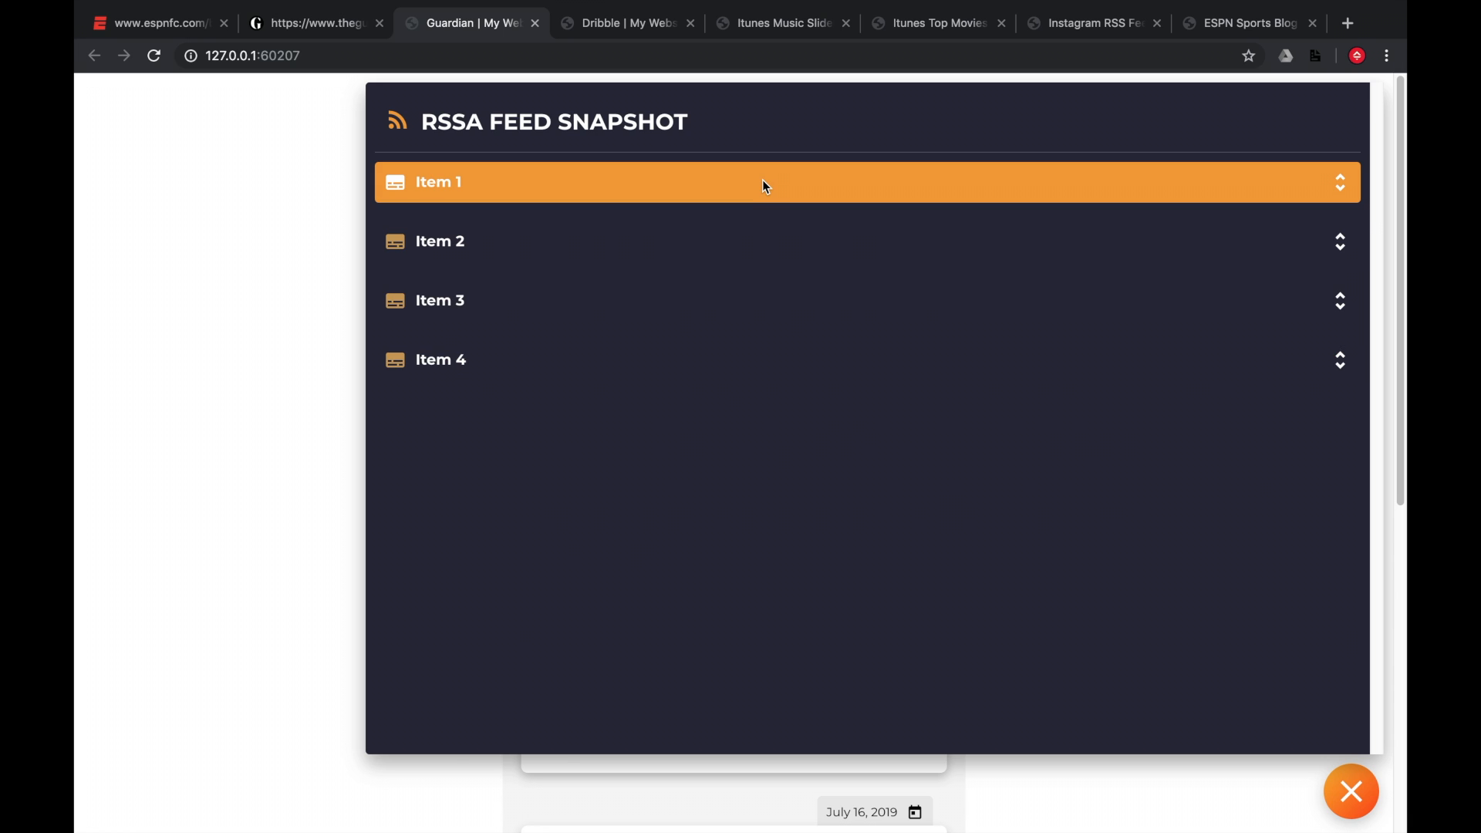
click(766, 185)
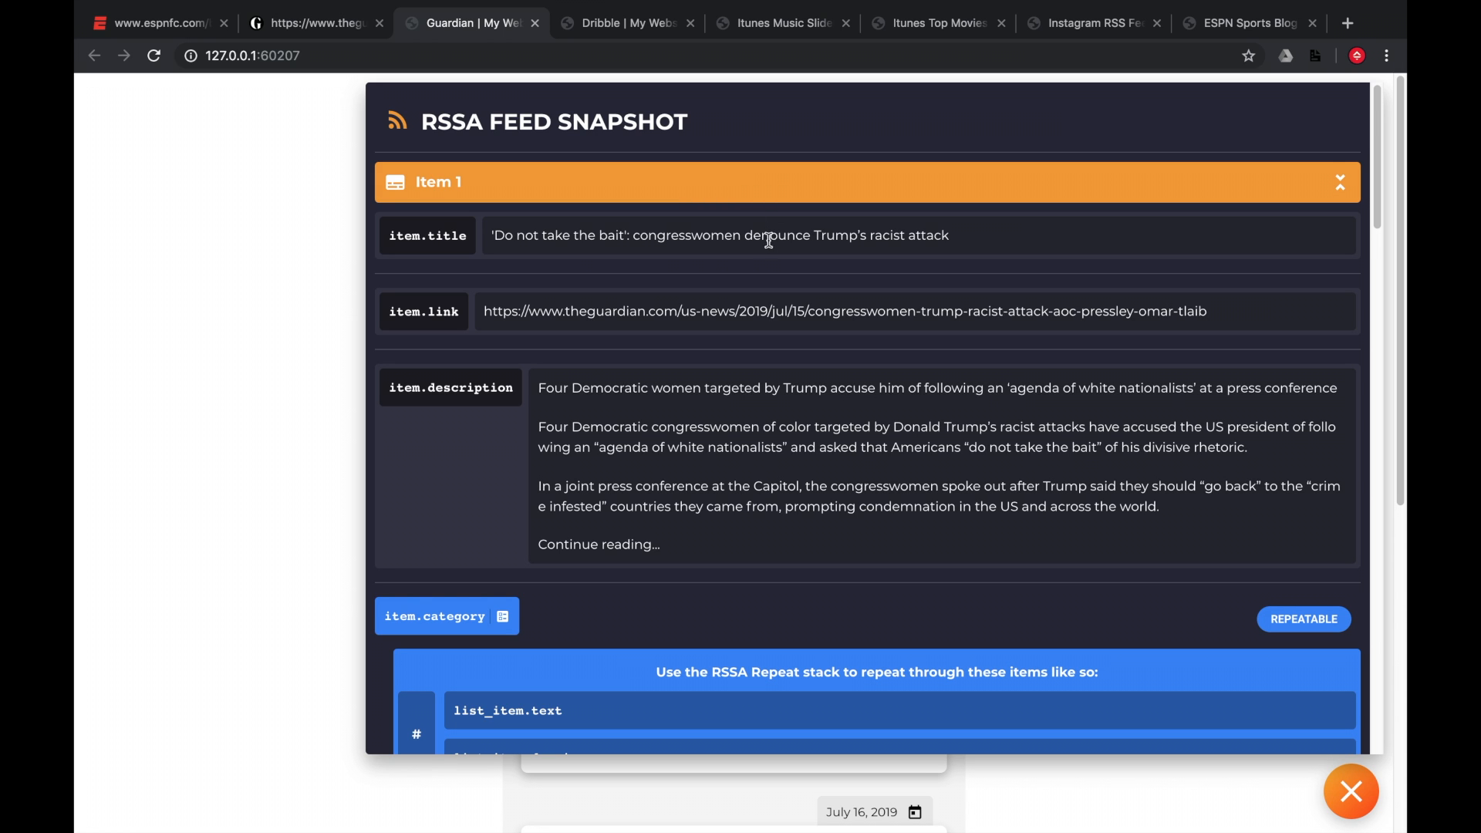
click(443, 247)
Examine Item 1's title, link, description and repeatable category fields, then close the snapshot panel.
scroll(528, 411, down, 3)
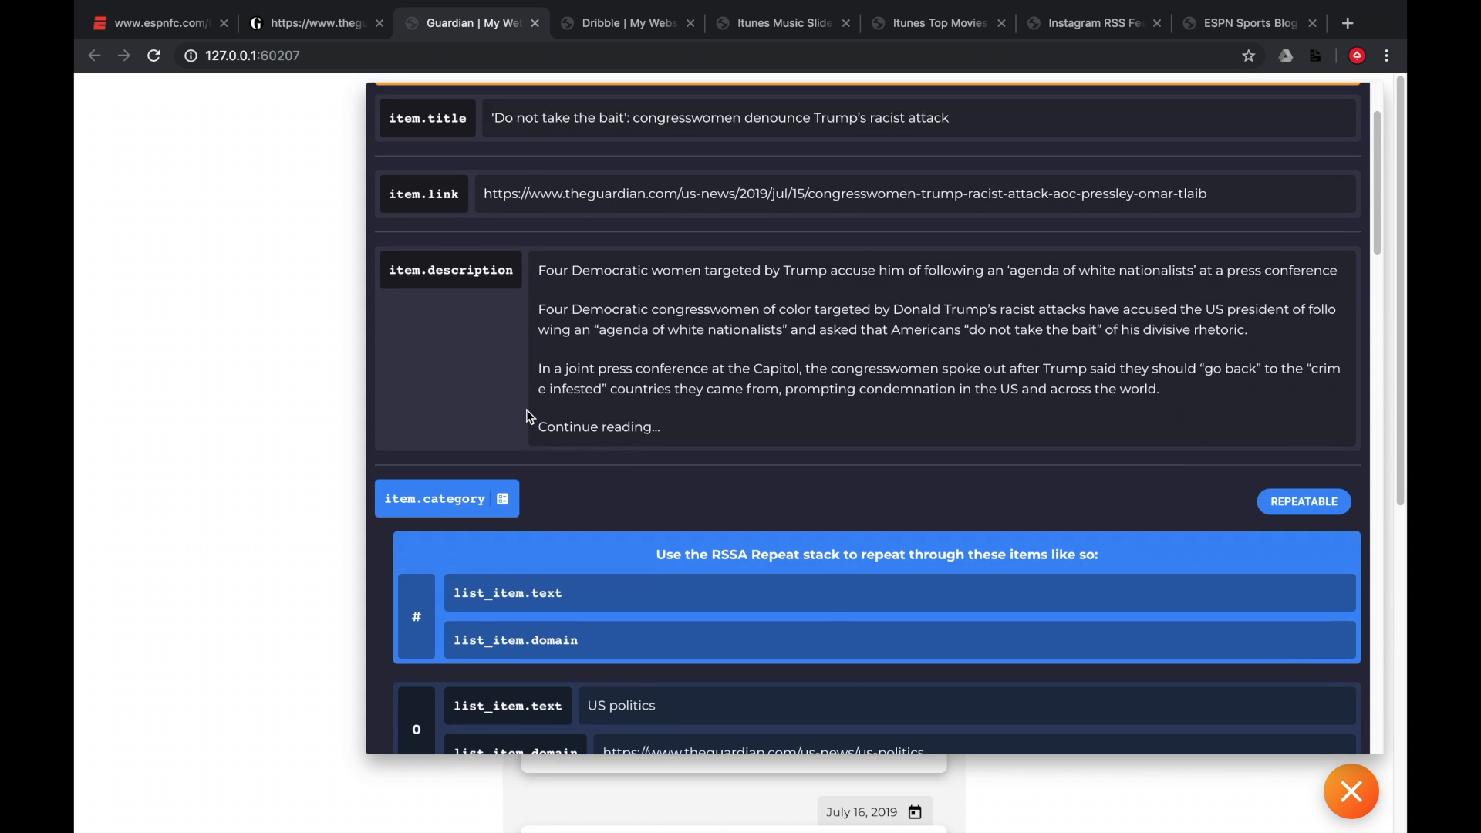
scroll(572, 414, down, 2)
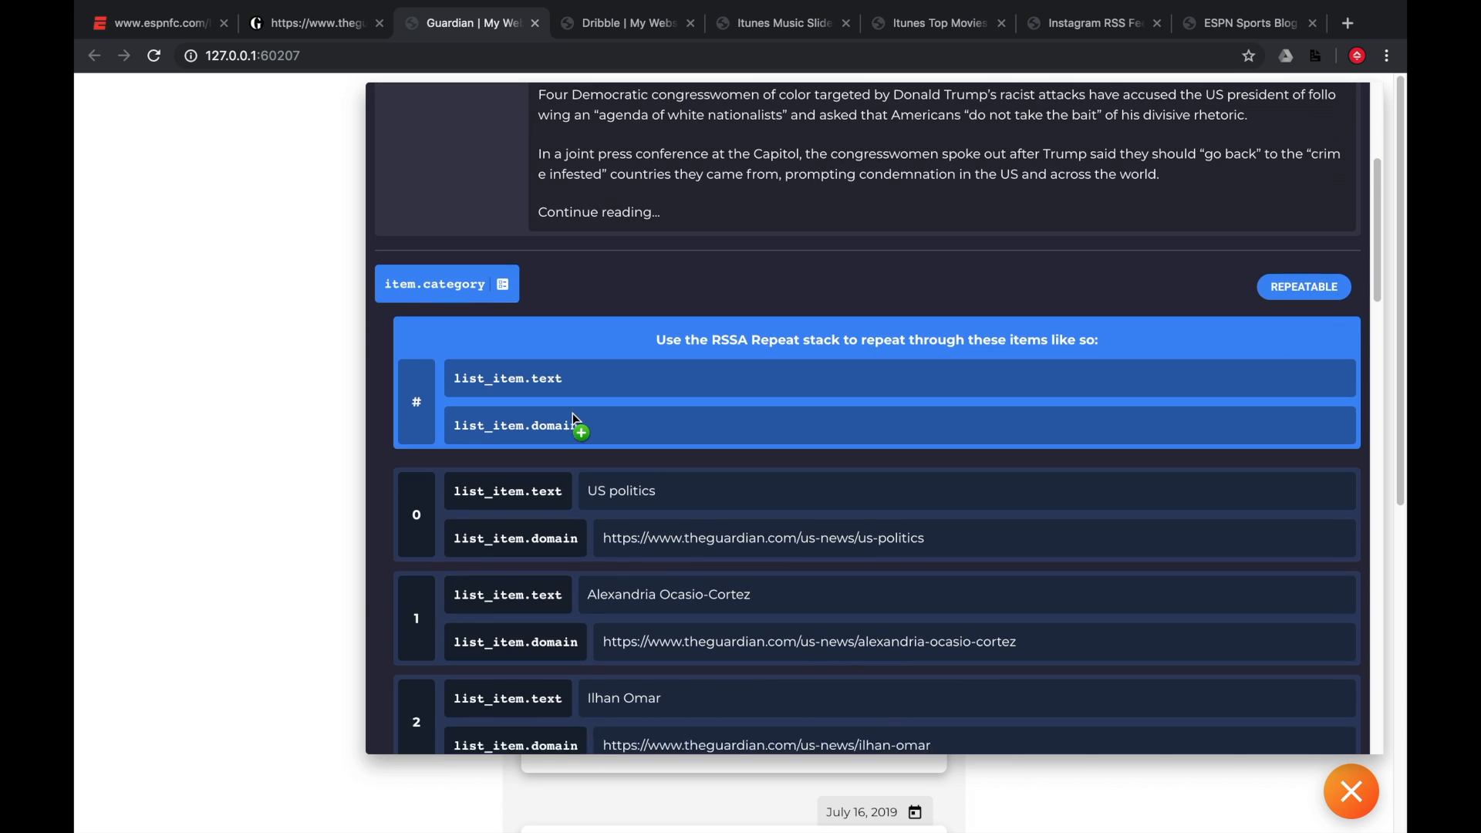
scroll(572, 413, down, 1)
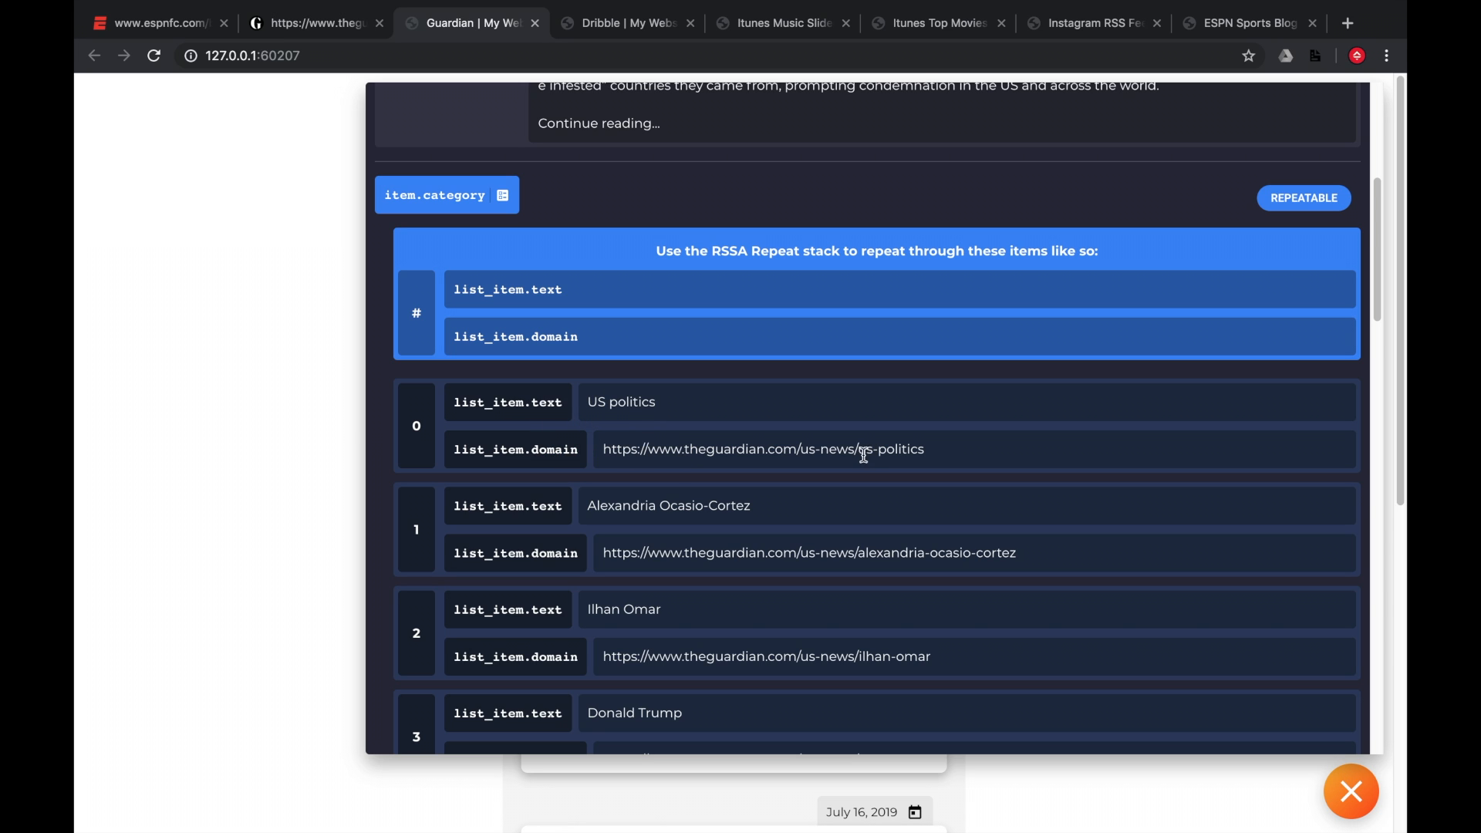
scroll(860, 455, down, 3)
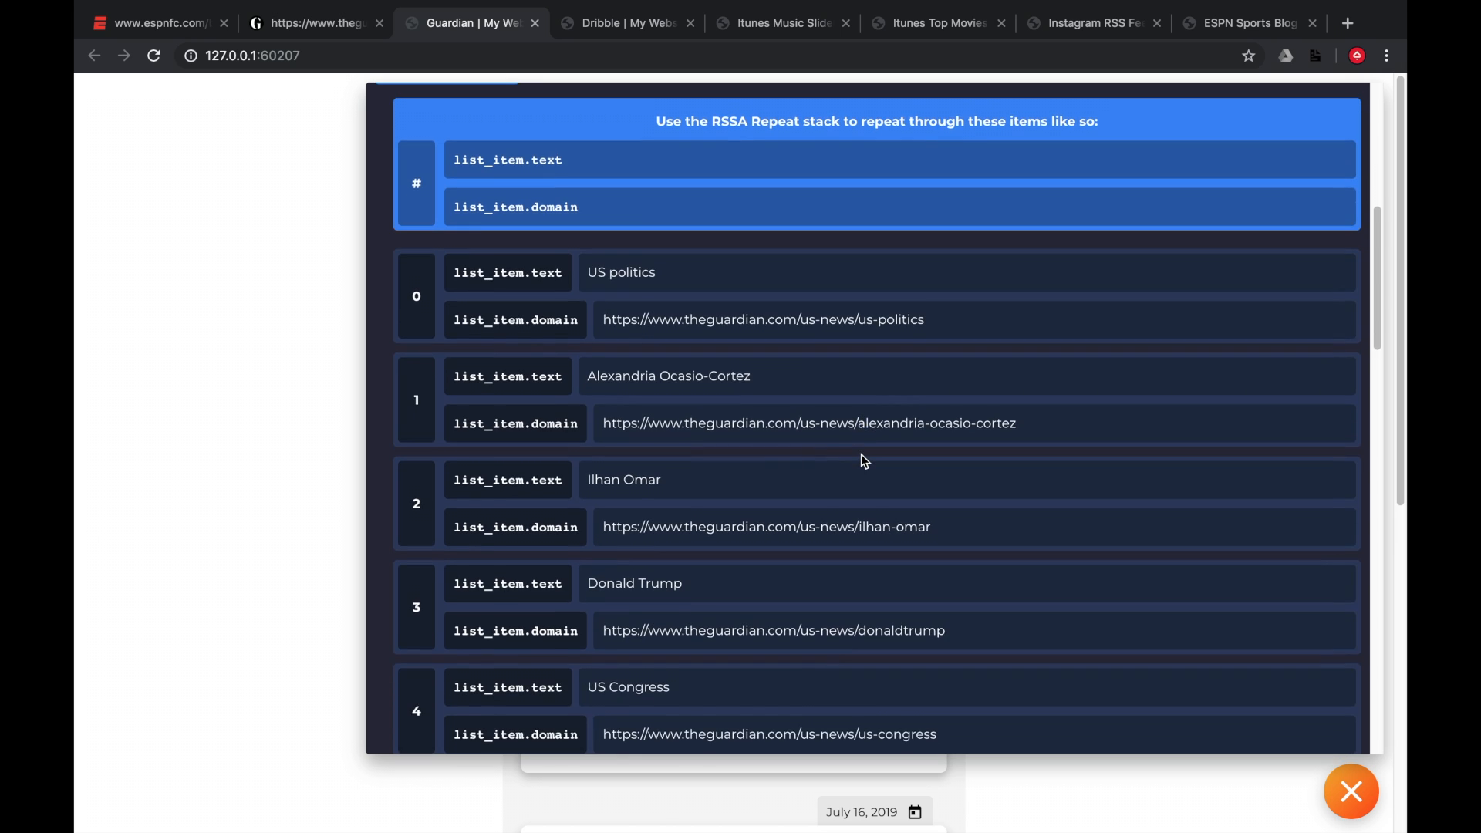
scroll(861, 455, up, 4)
scroll(864, 460, up, 10)
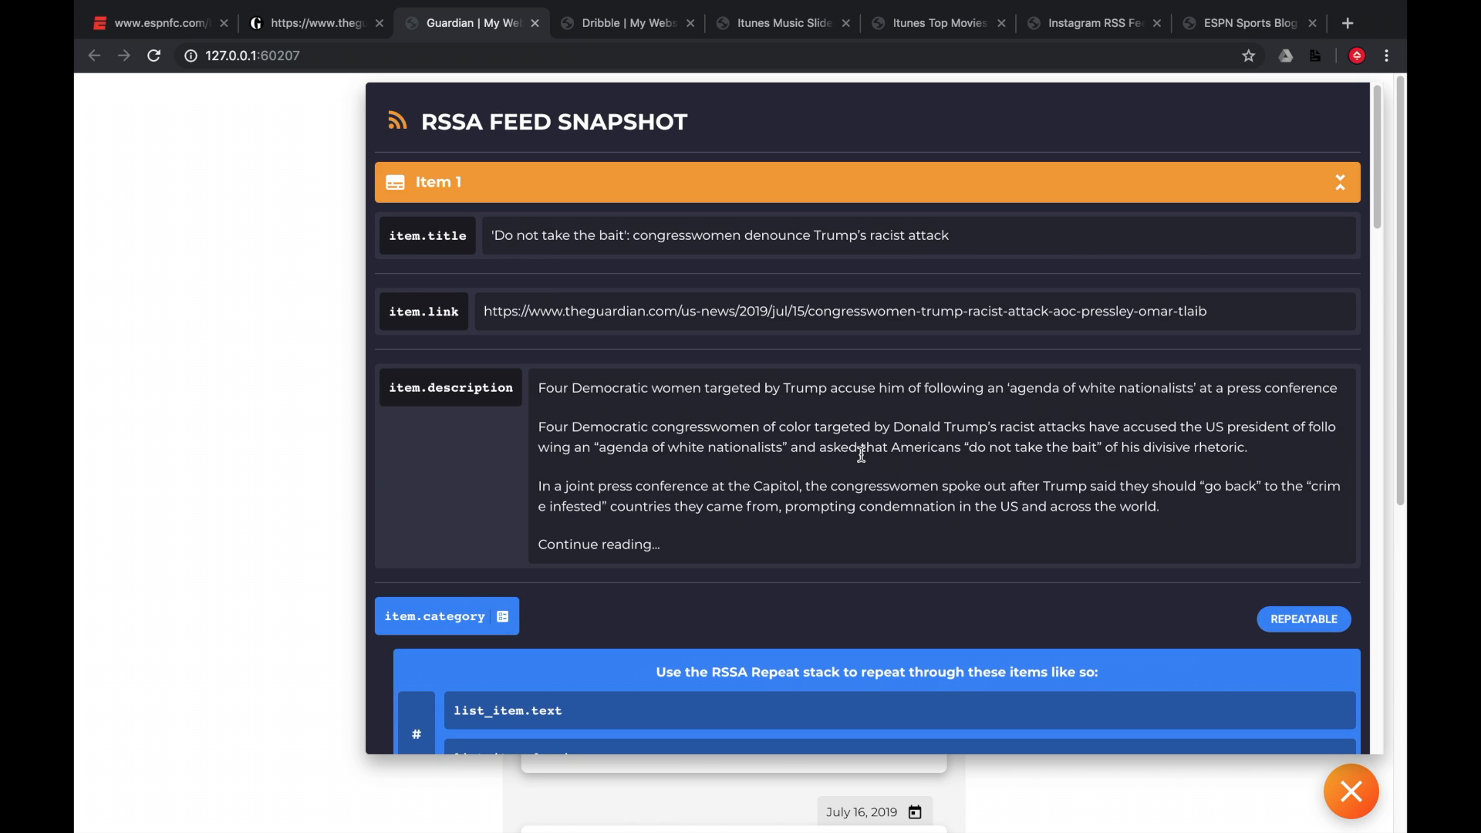
click(1353, 789)
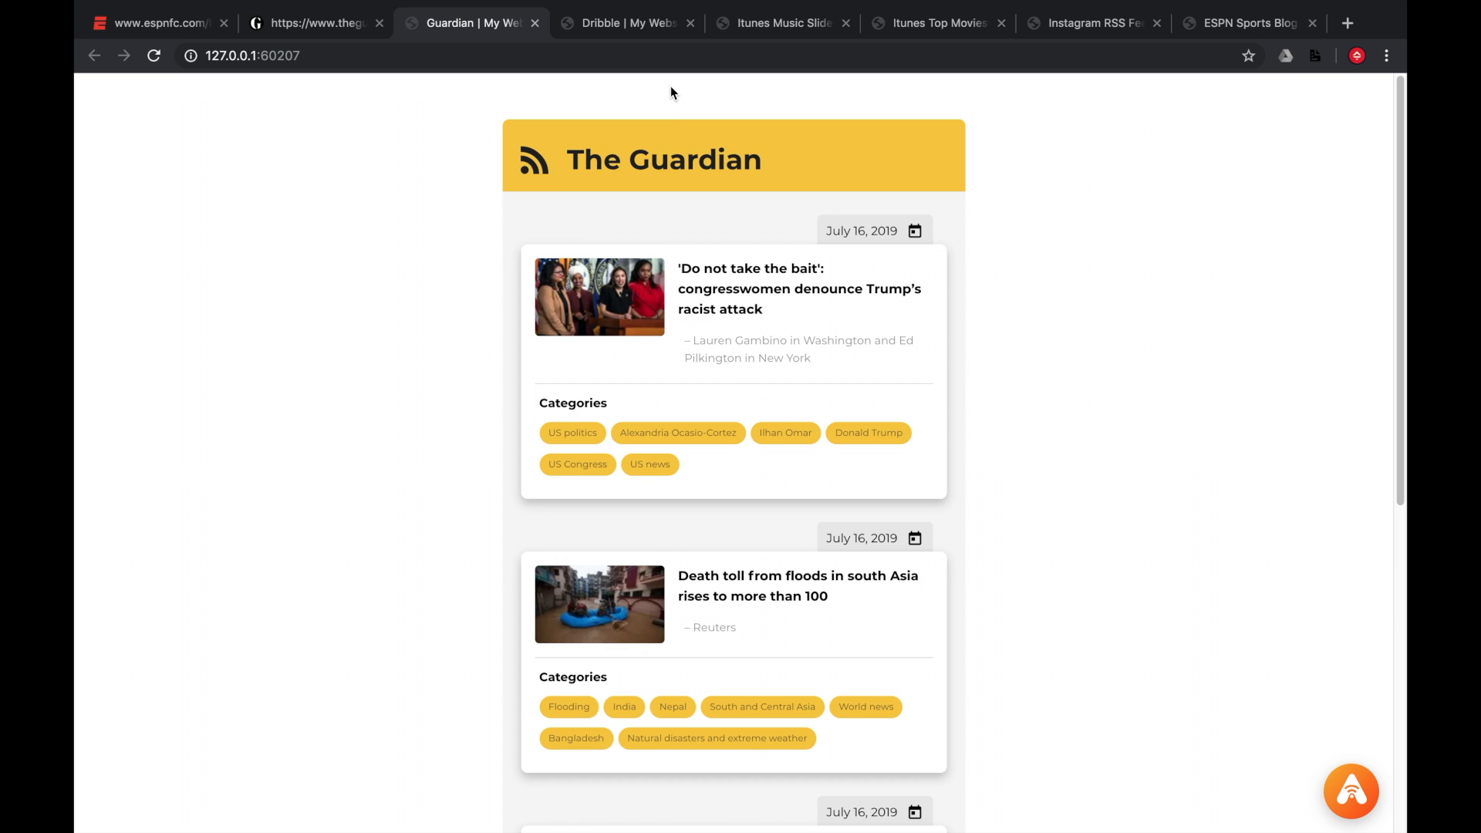
Switch to the Dribbble page and advance its shot carousel several times.
click(654, 34)
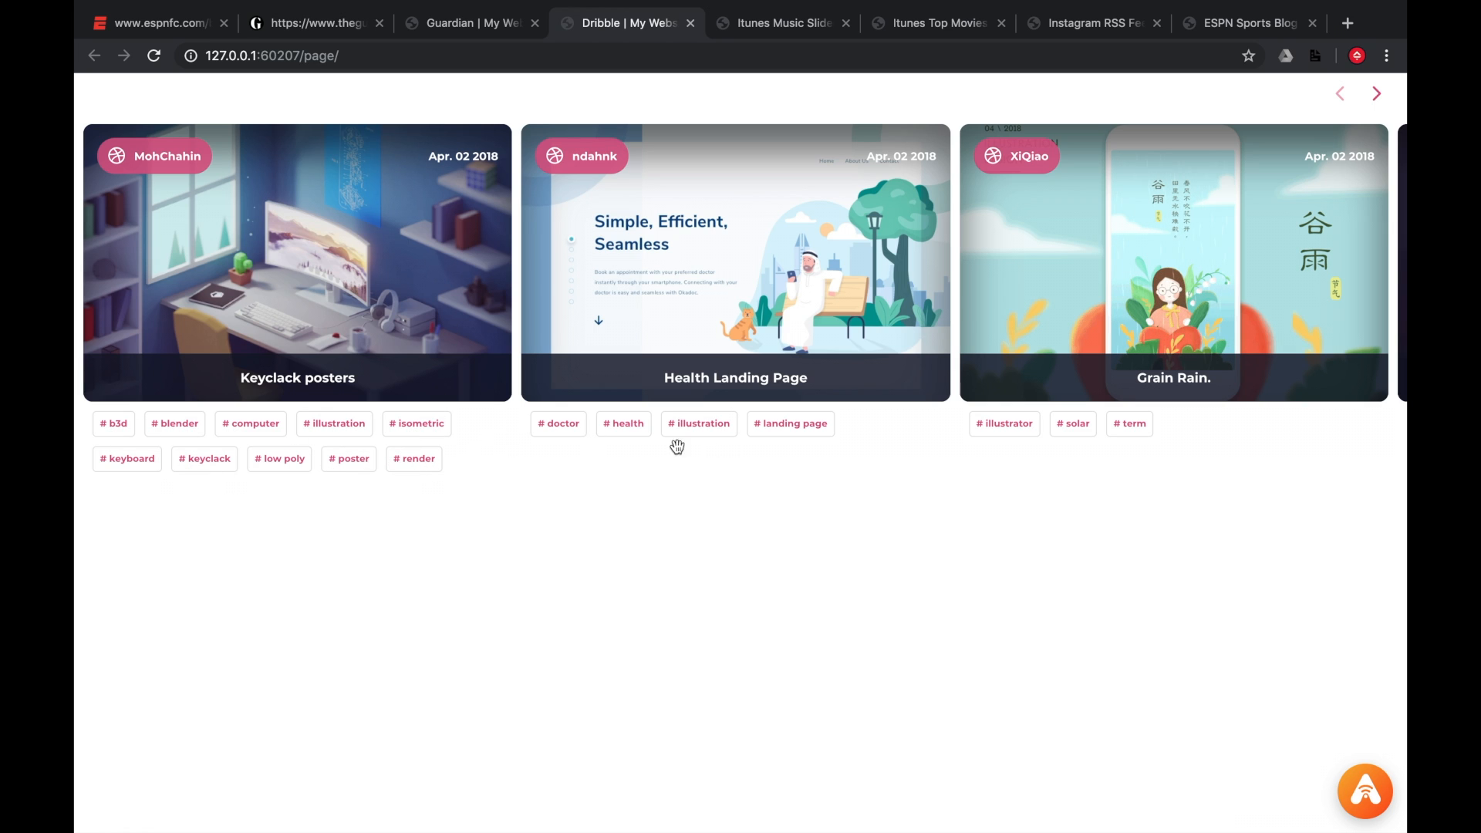
click(1377, 94)
click(1377, 94)
click(1376, 94)
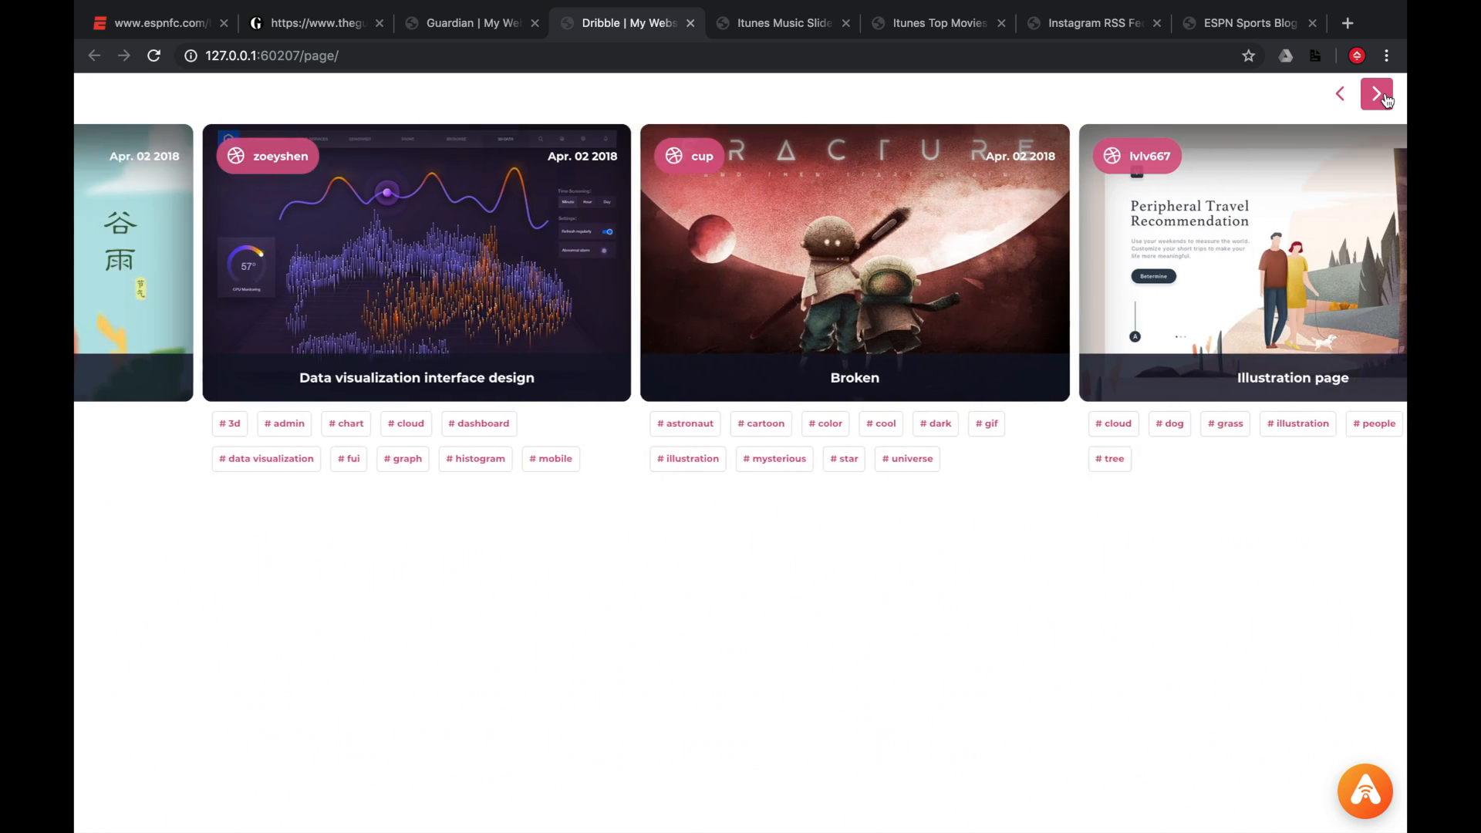
click(1387, 101)
click(1388, 101)
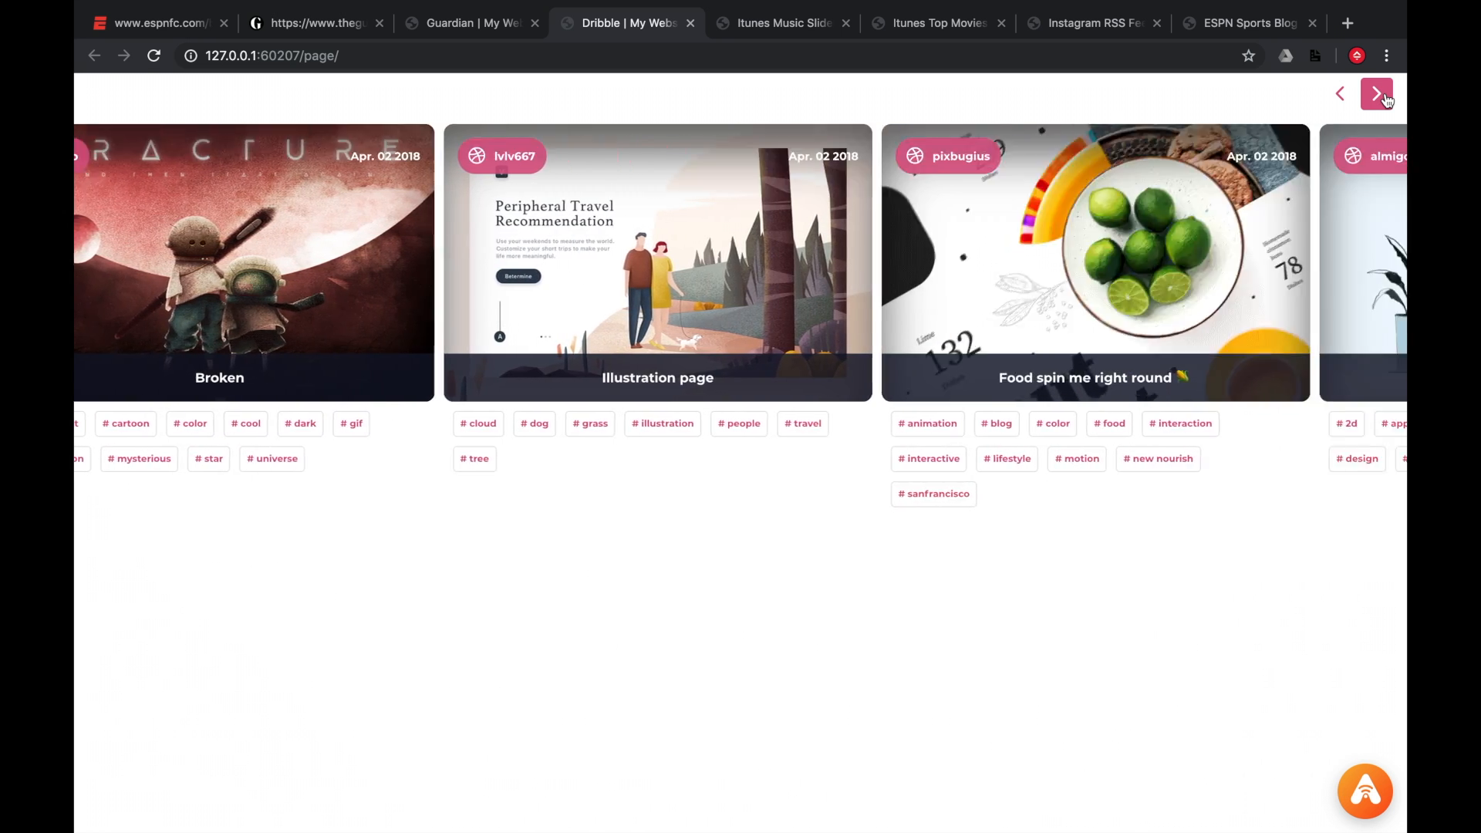
click(1386, 99)
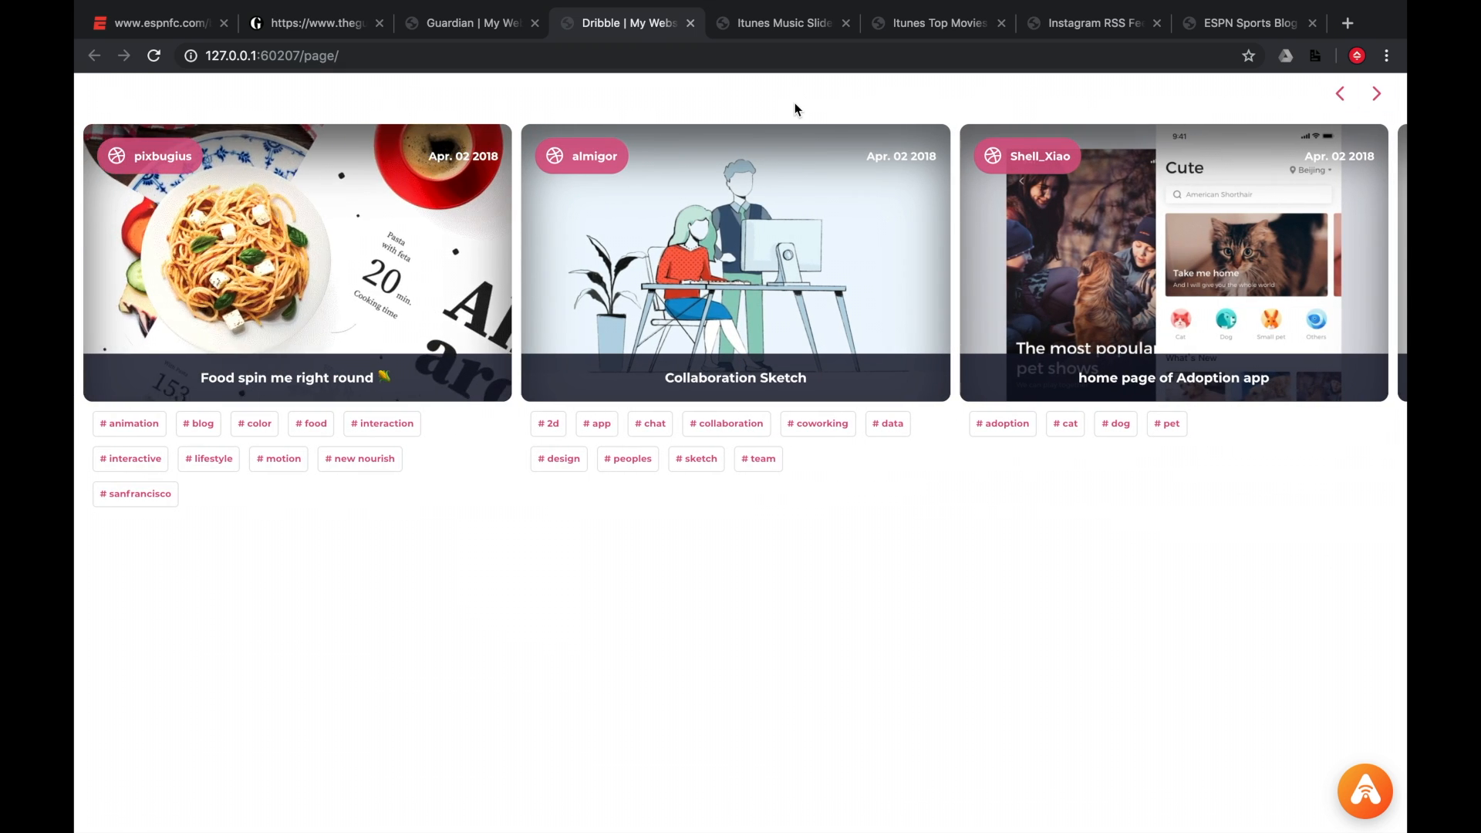
Switch to the iTunes Music Slider page and scroll through the Top Albums list and slider.
click(779, 24)
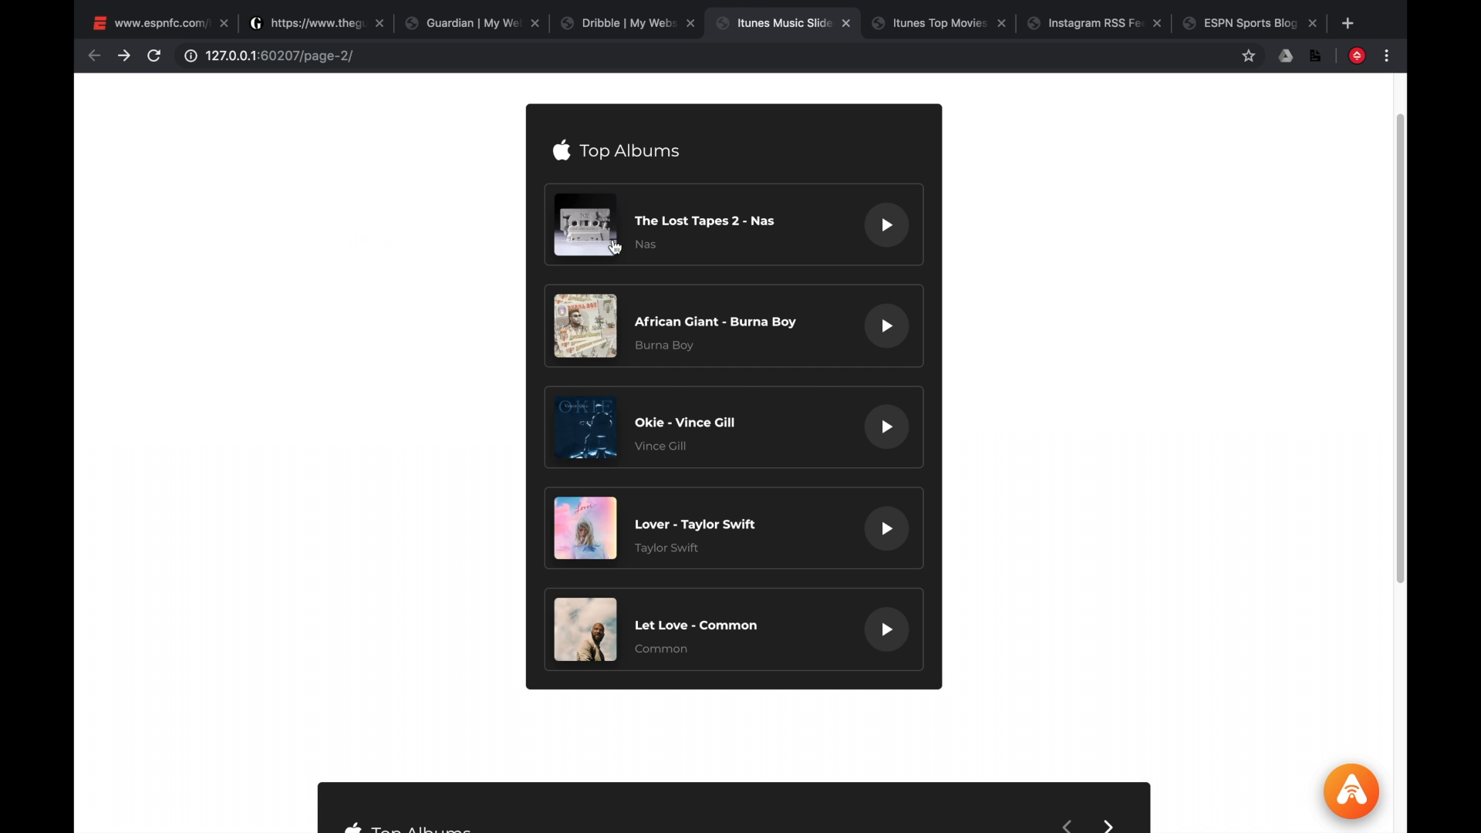
scroll(436, 297, down, 4)
scroll(436, 297, down, 1)
scroll(424, 304, up, 2)
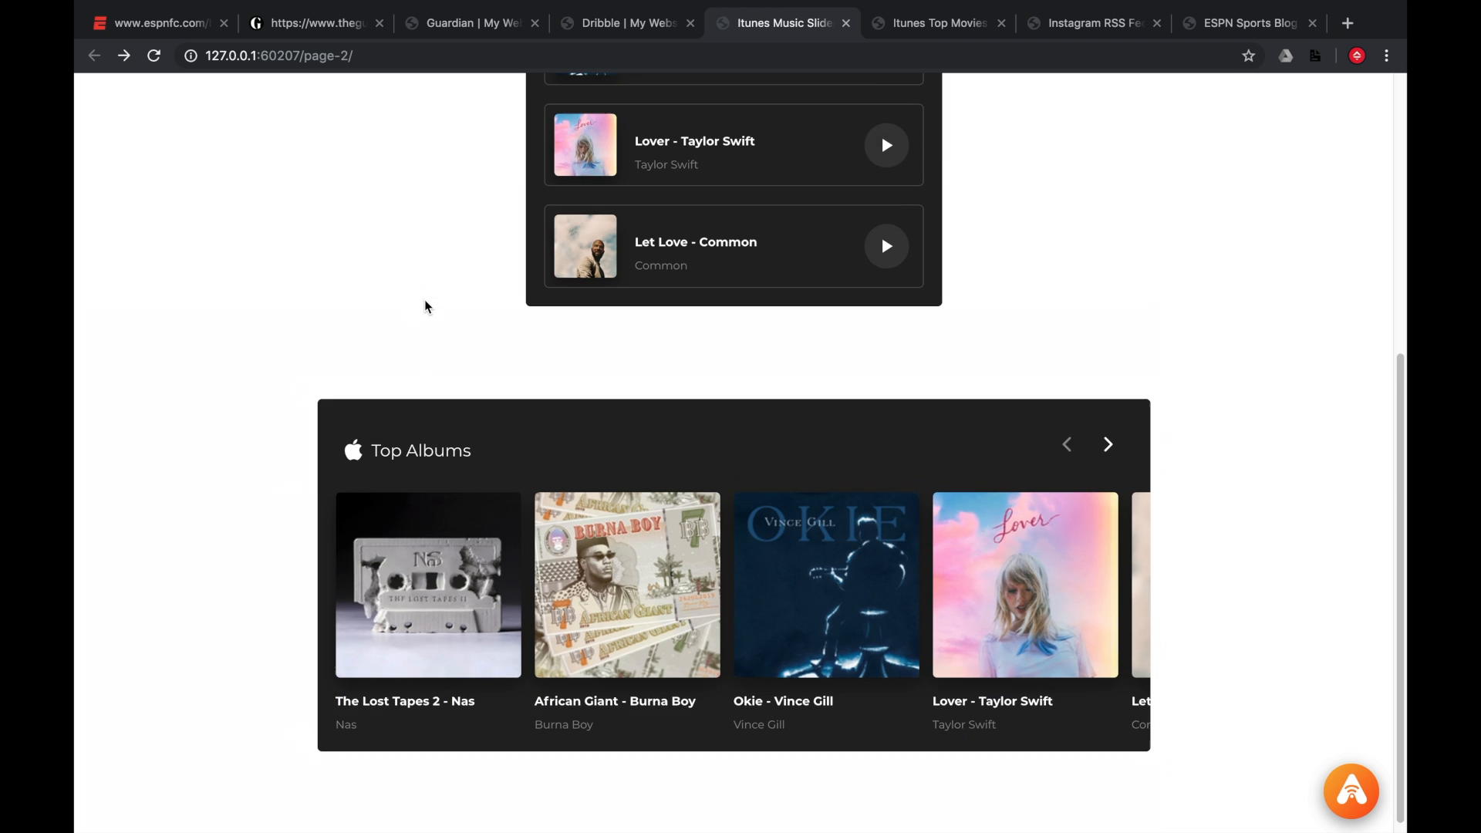
scroll(425, 306, up, 3)
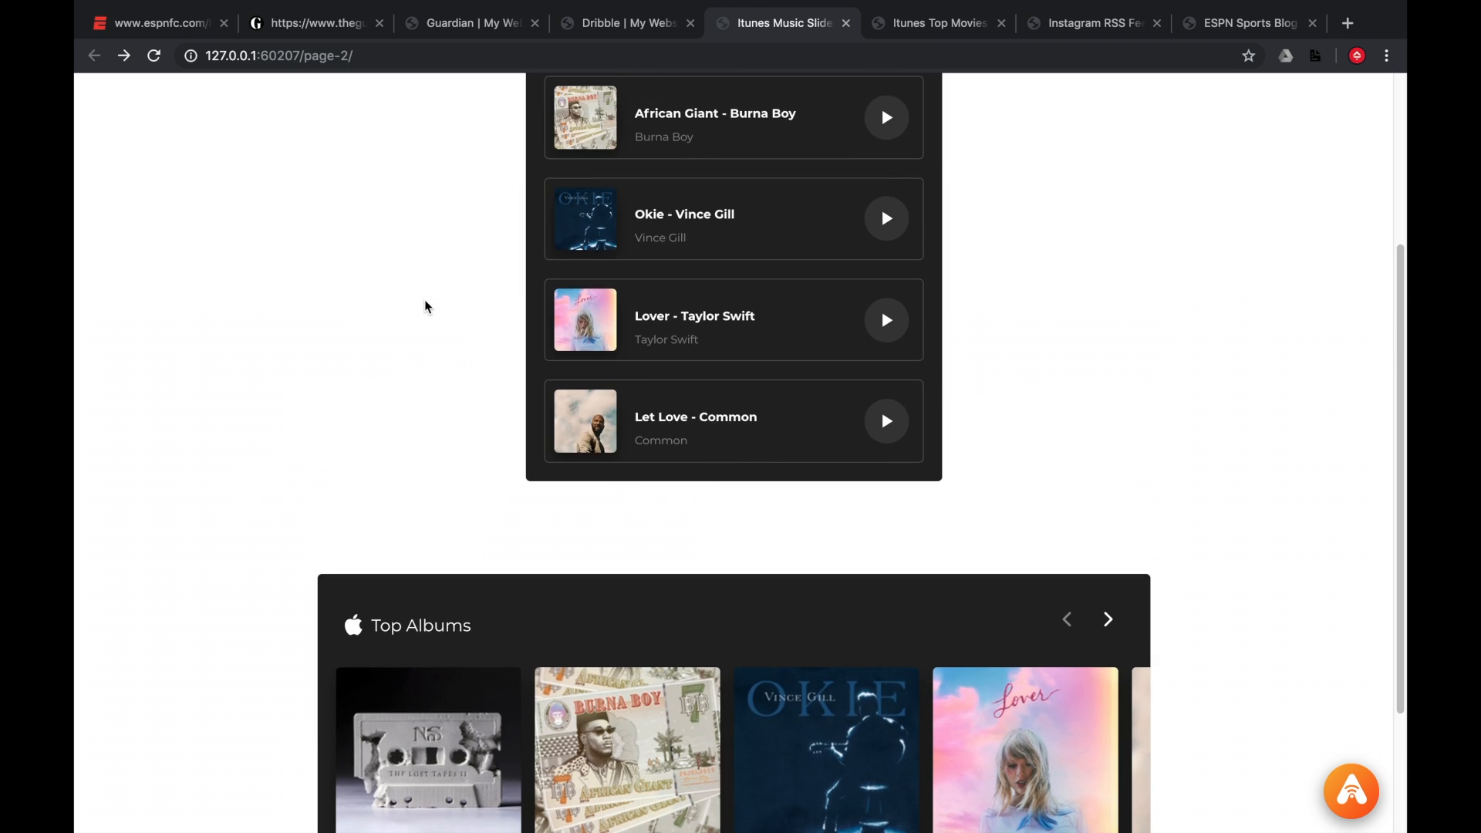
scroll(424, 306, up, 1)
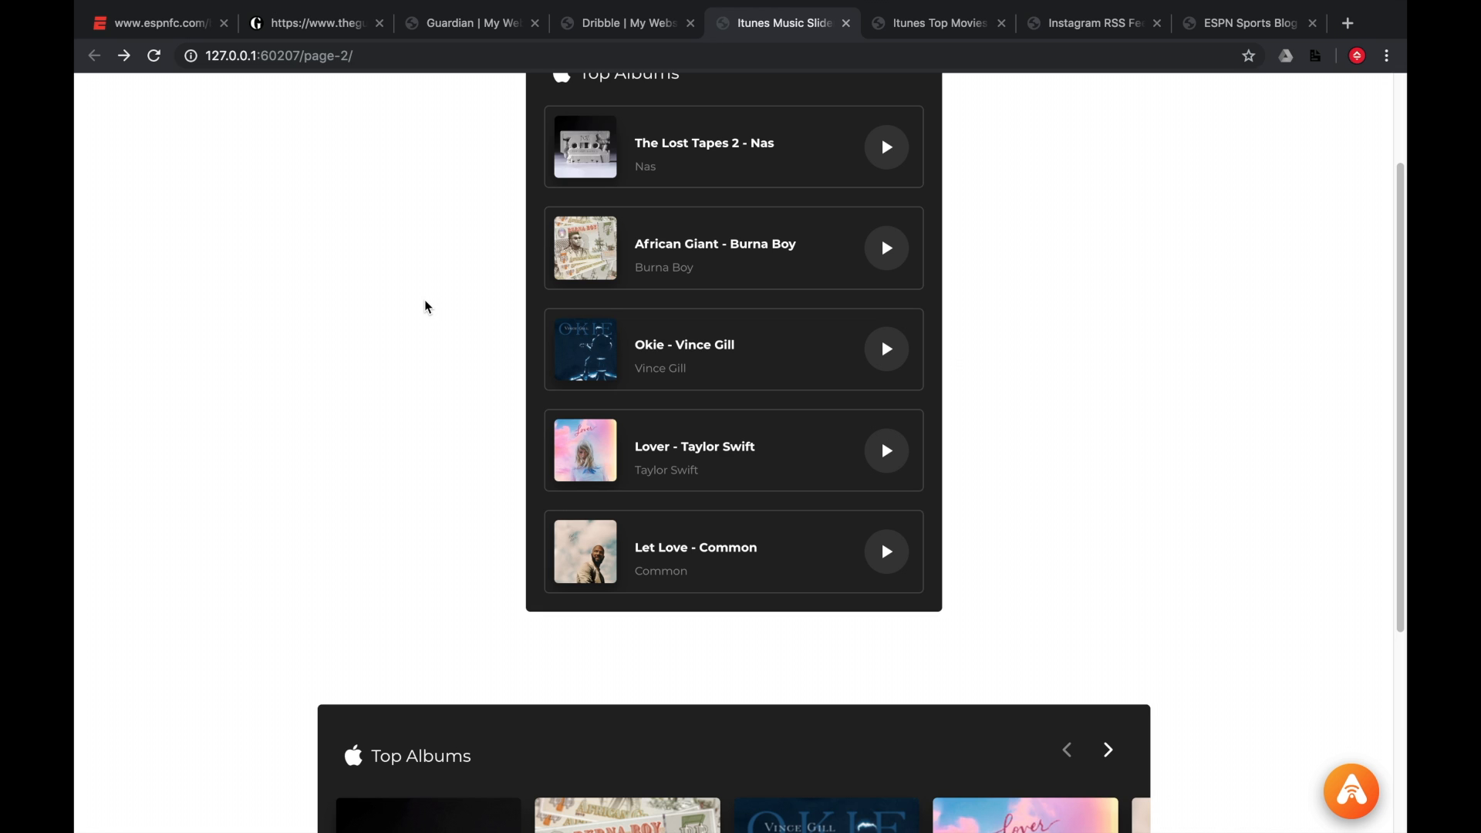
scroll(425, 306, down, 3)
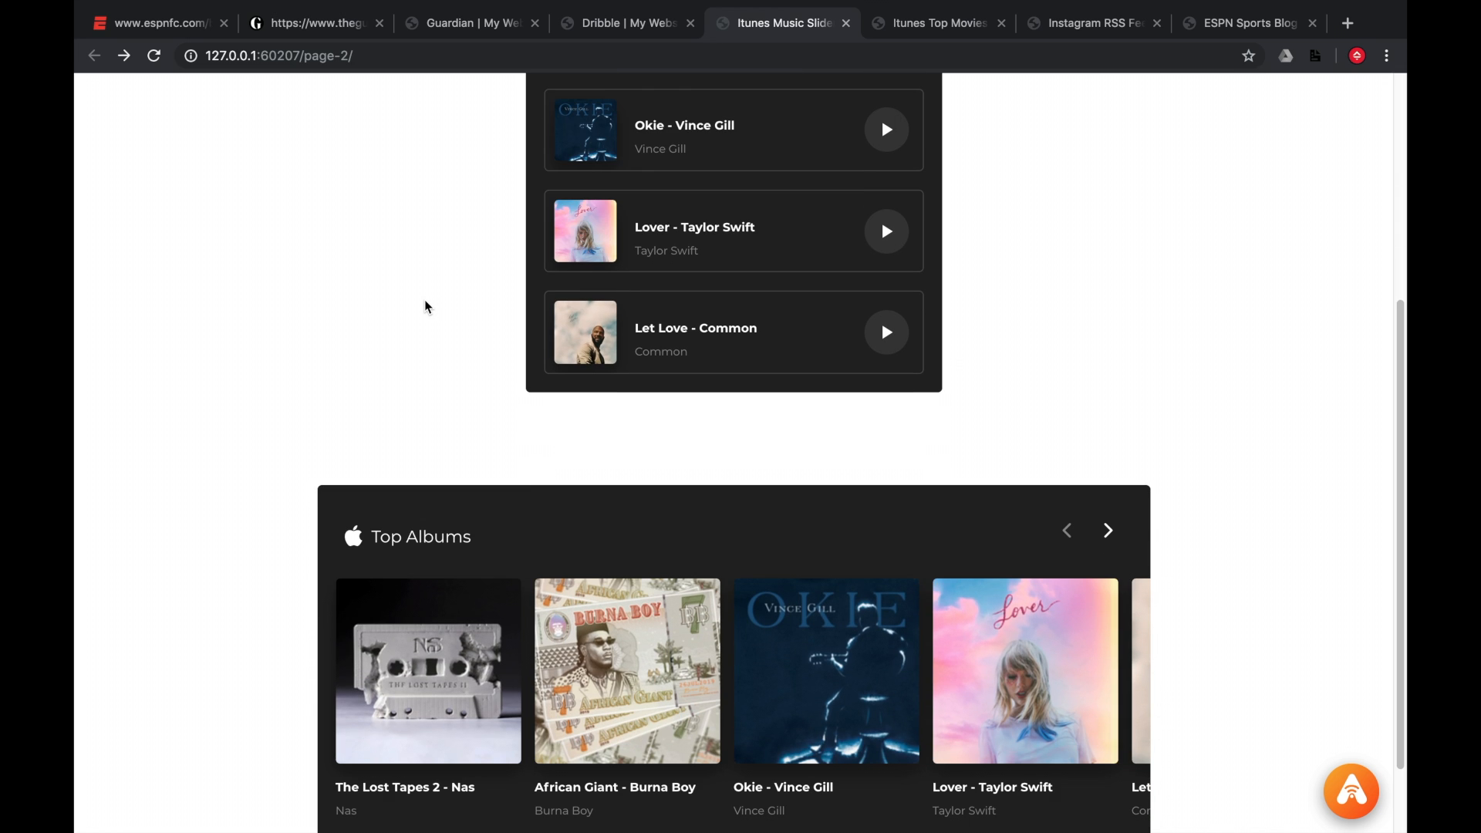
scroll(425, 307, down, 1)
scroll(425, 306, up, 4)
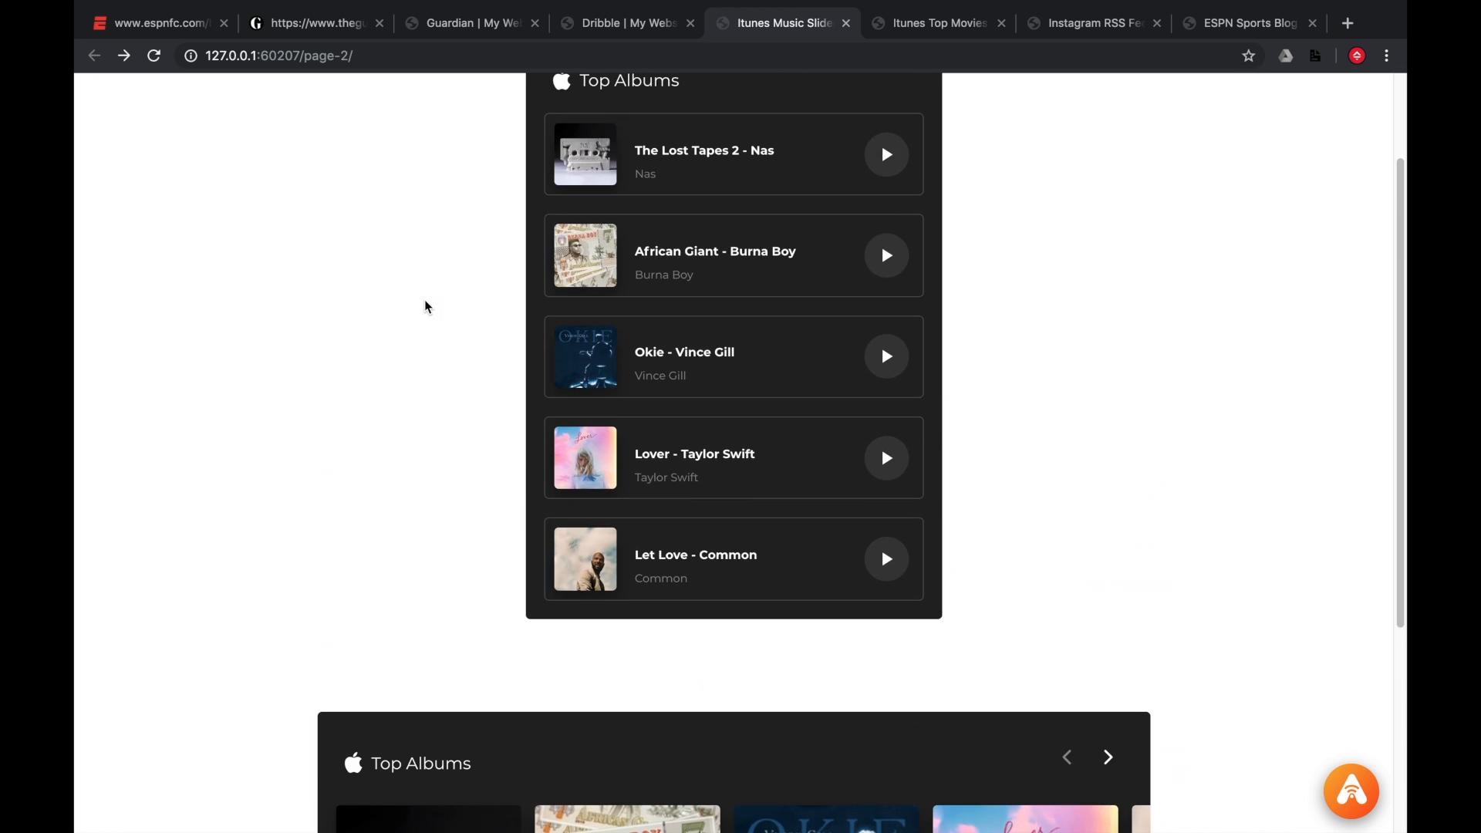
scroll(424, 306, up, 1)
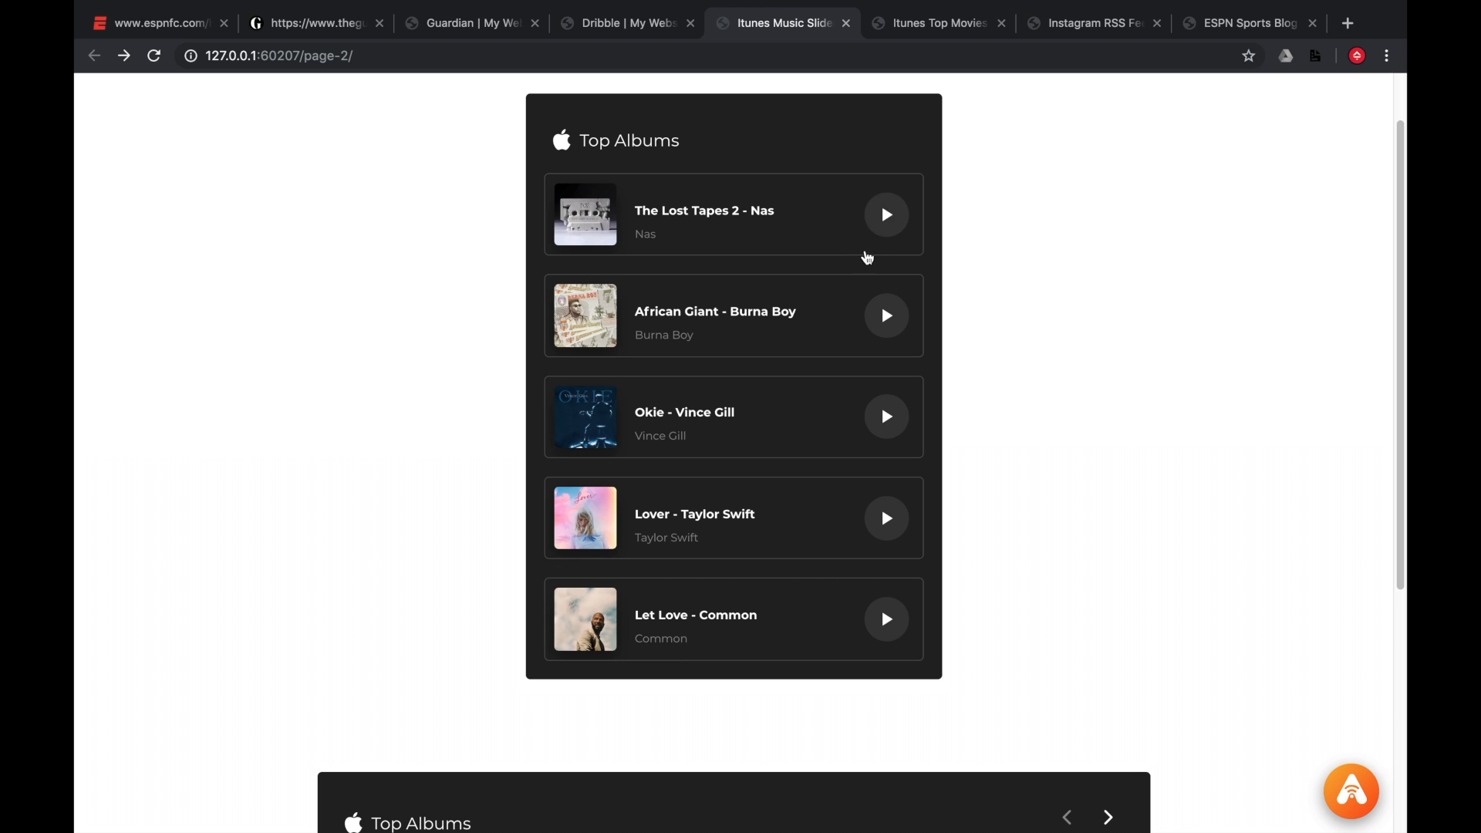
Open The Lost Tapes 2 album from the Top Albums list and go back to the slider page.
click(895, 232)
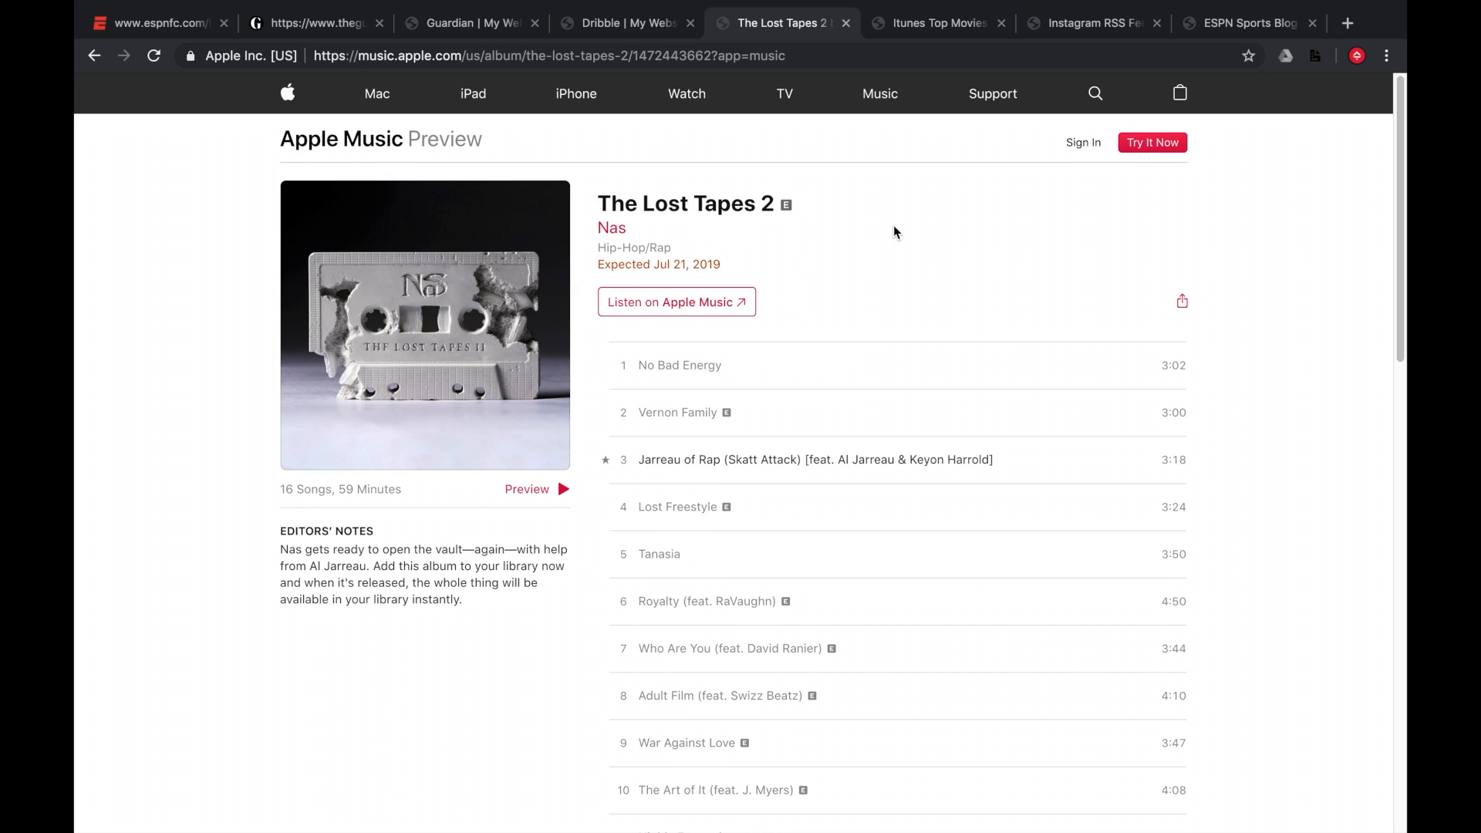
scroll(893, 225, left, 5)
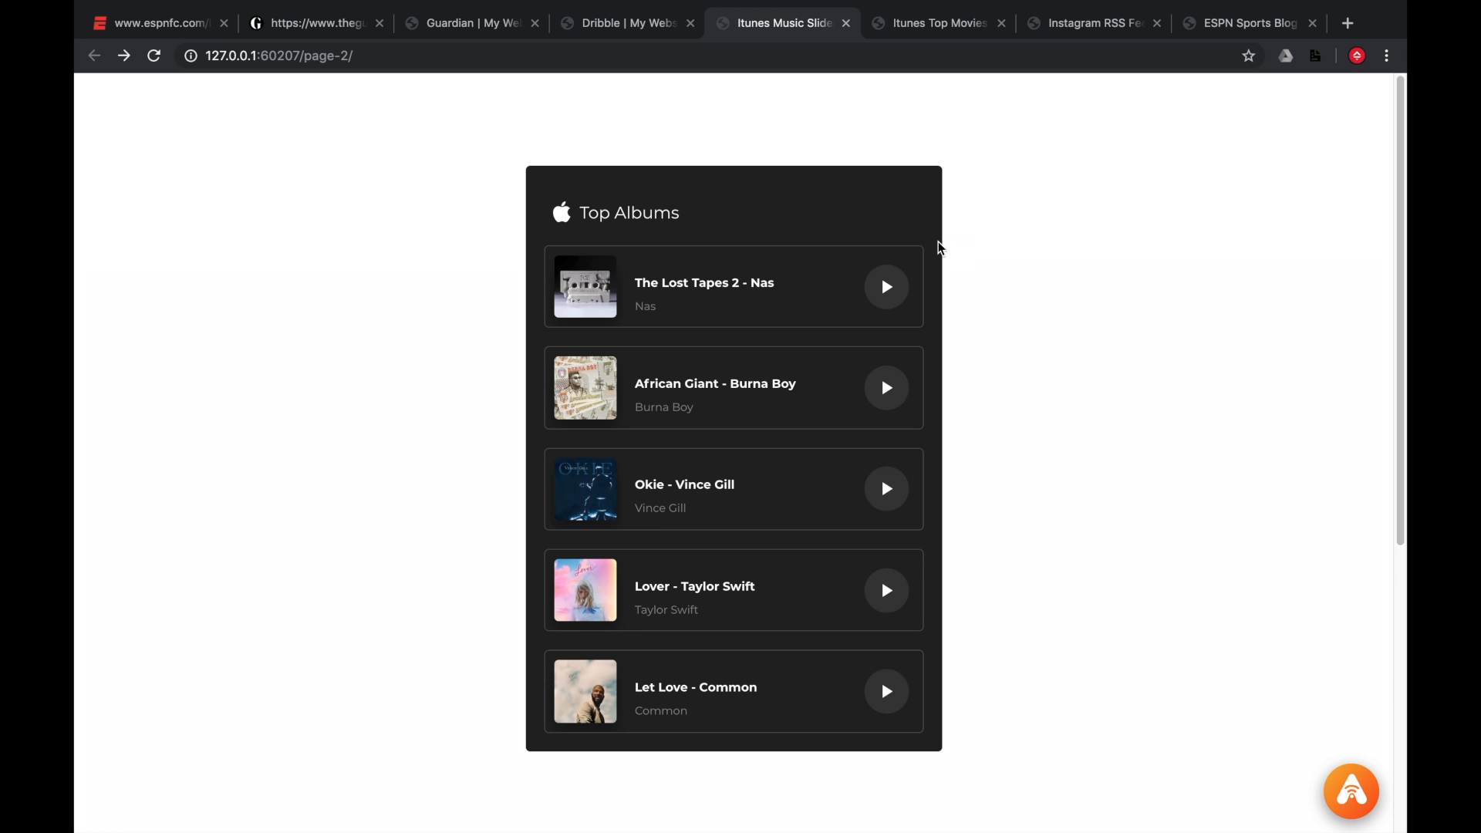
Advance the Top Albums slider two albums, move it back again, and return to the top of the page.
scroll(975, 270, down, 2)
scroll(1150, 370, down, 5)
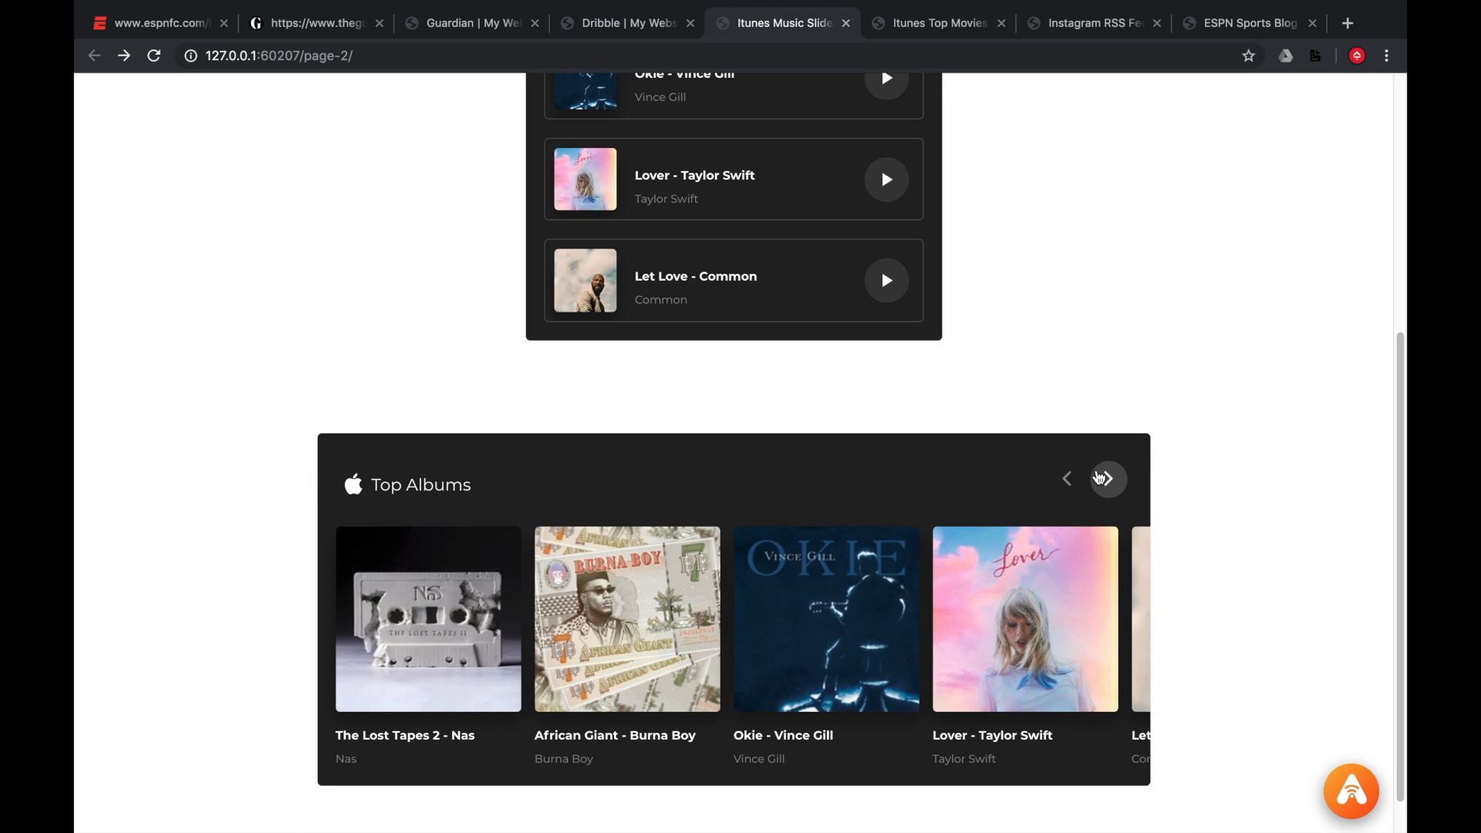
click(1107, 479)
click(1107, 479)
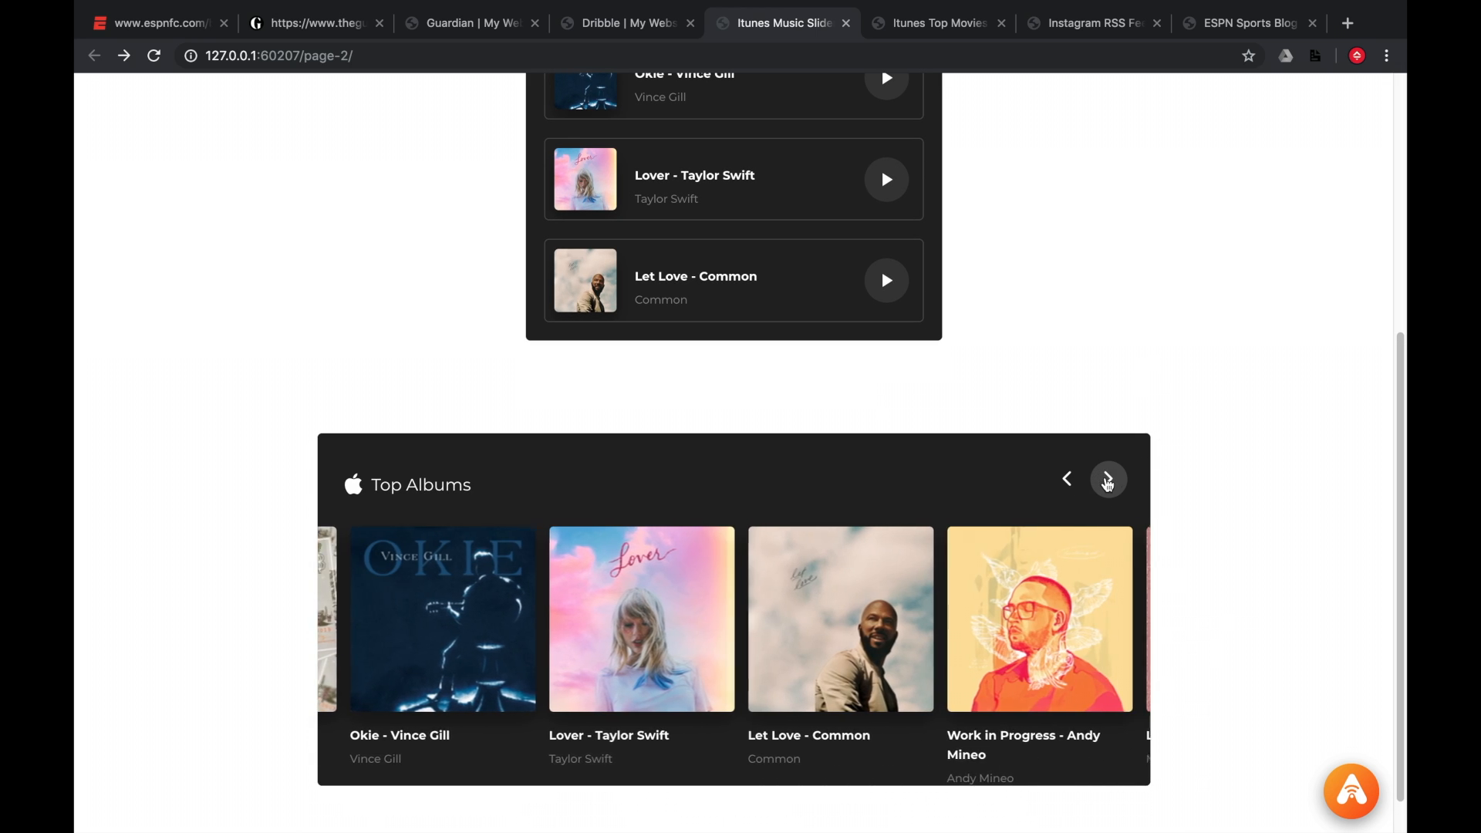
click(1067, 479)
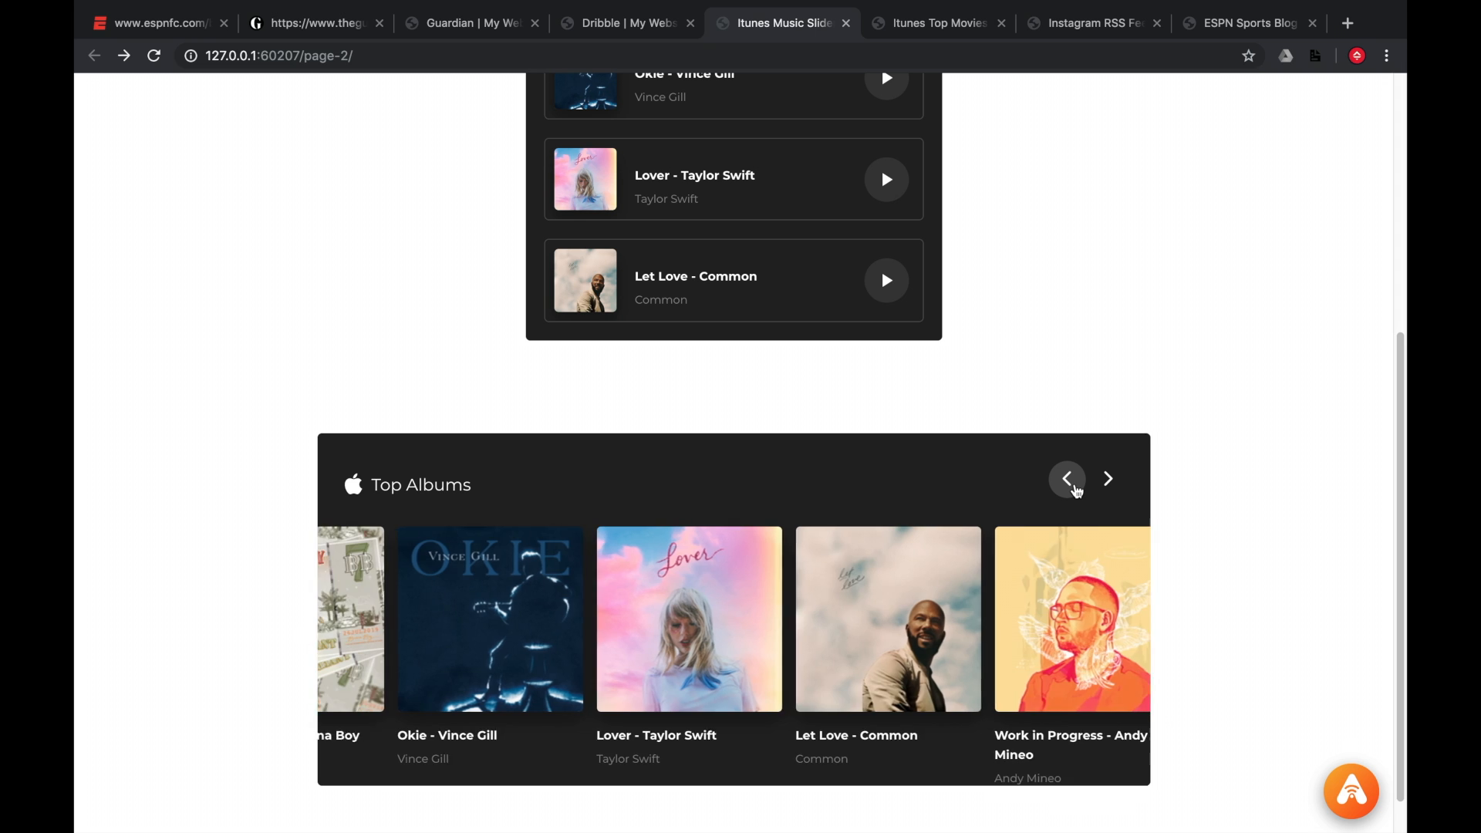
click(1068, 479)
scroll(1041, 409, up, 5)
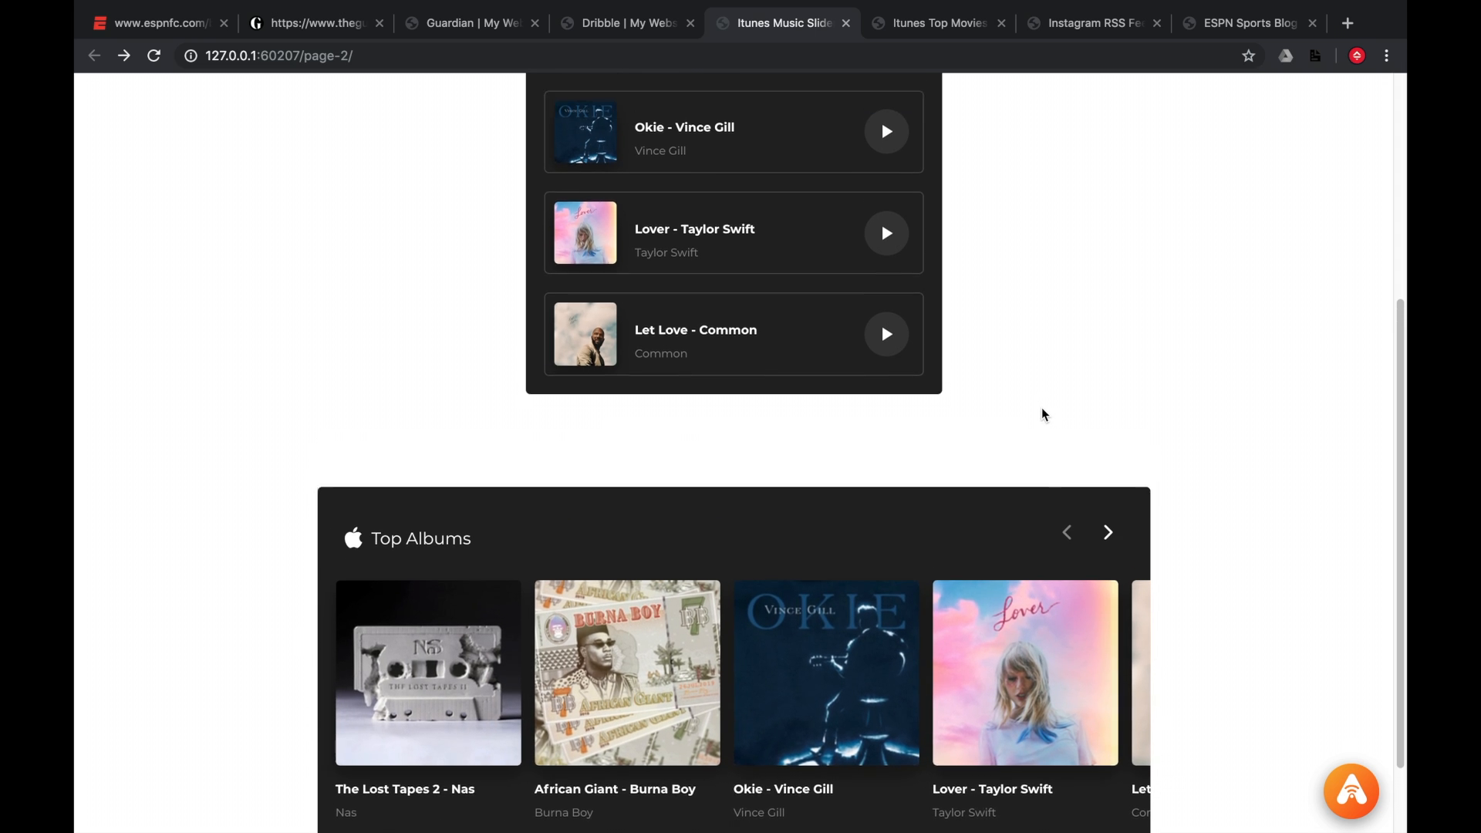
Open the iTunes Top Movies page, then the Instagram RSS Feed page, and scroll through its posts.
click(958, 29)
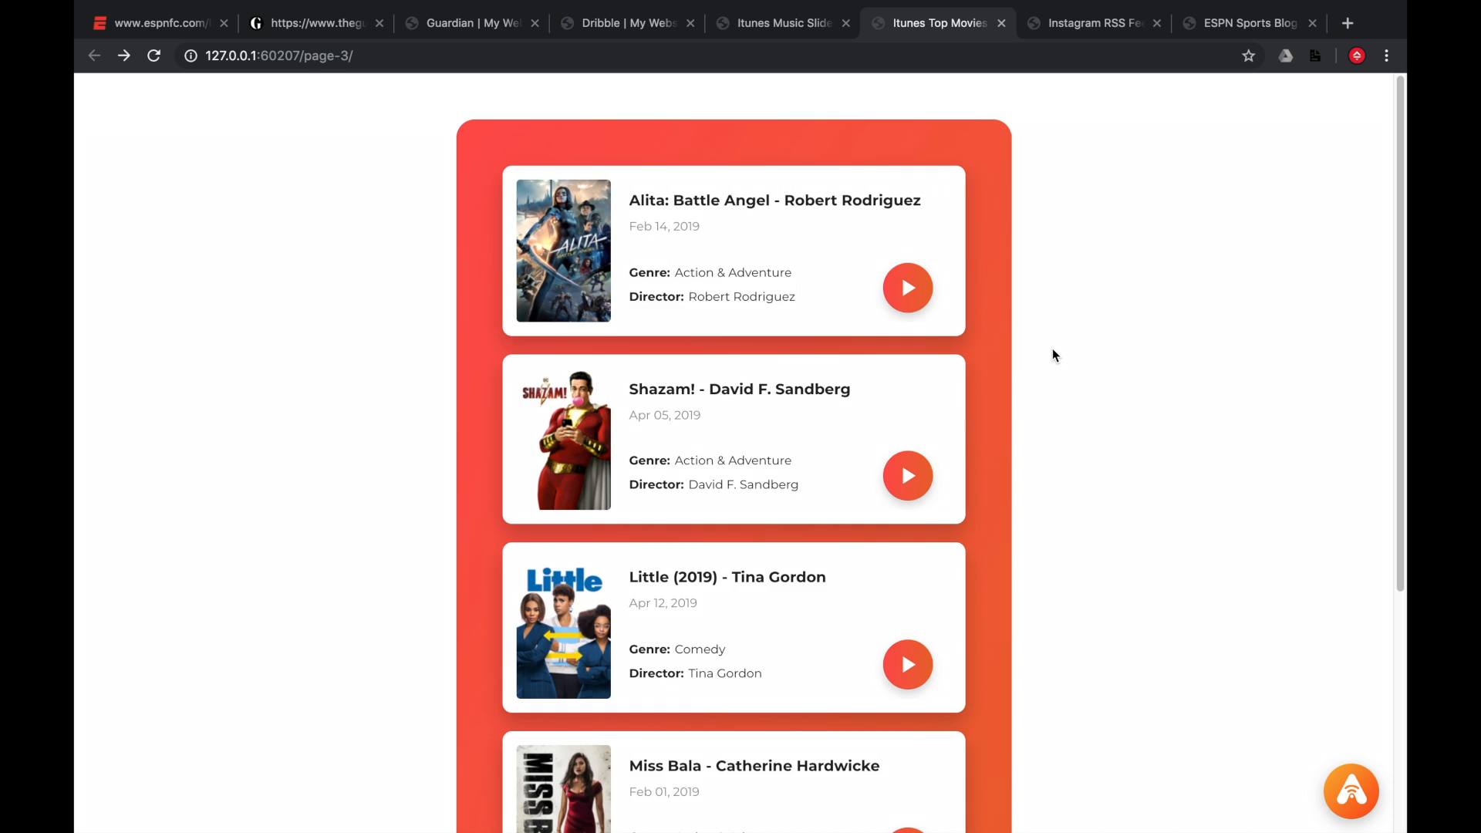
click(1111, 37)
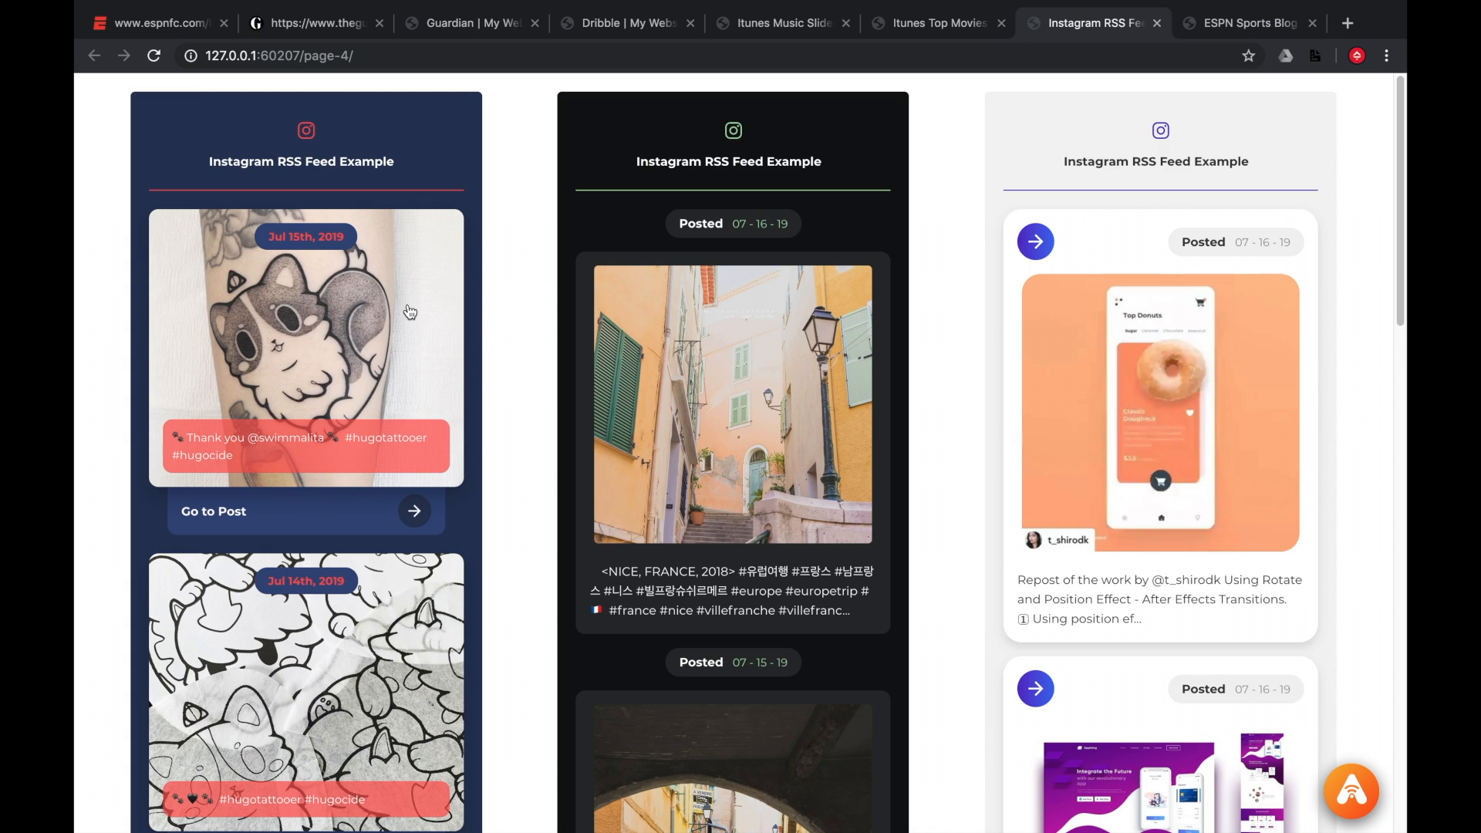
scroll(495, 327, down, 3)
scroll(494, 332, down, 5)
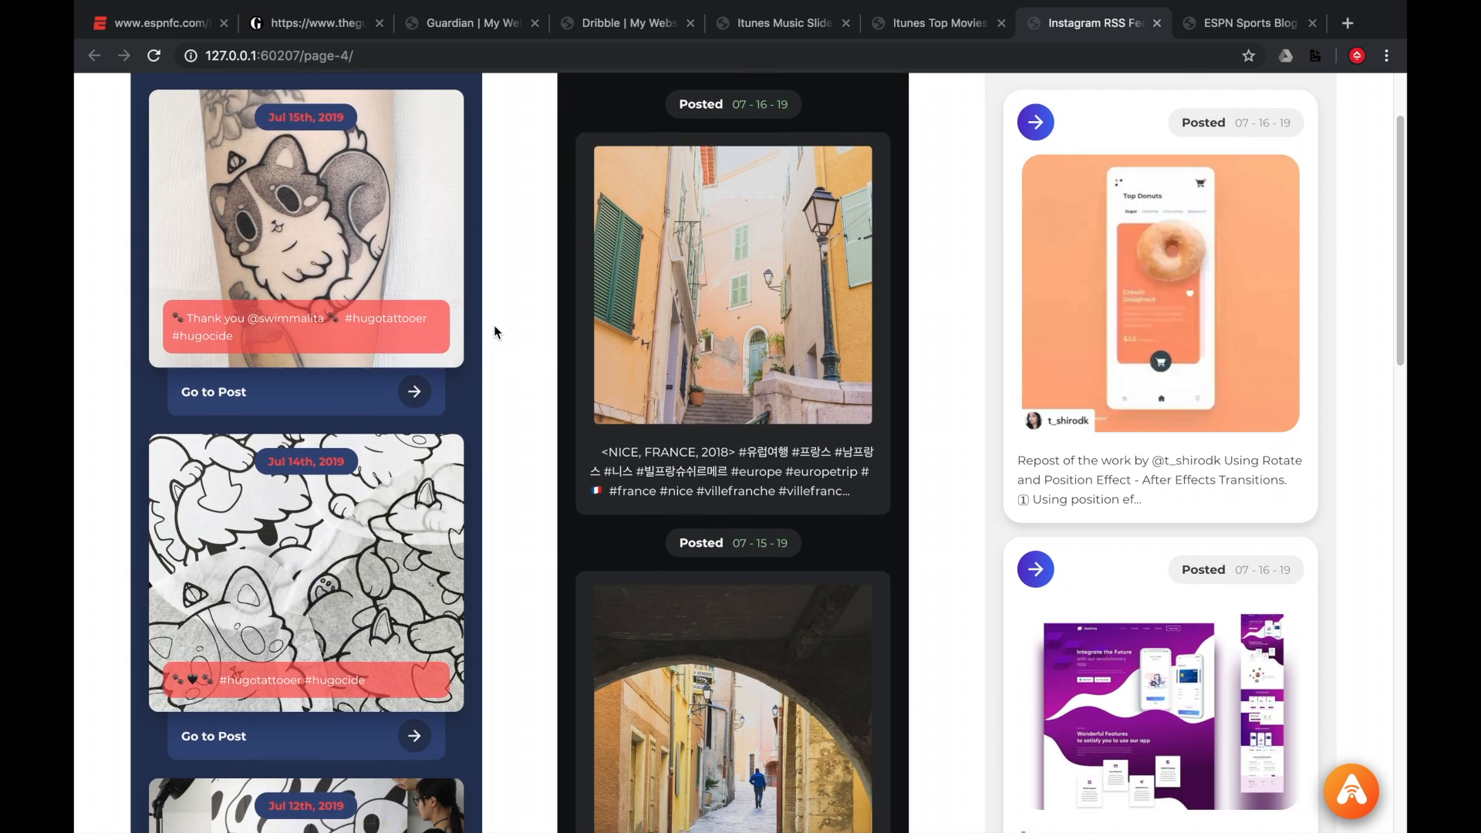
scroll(494, 325, up, 5)
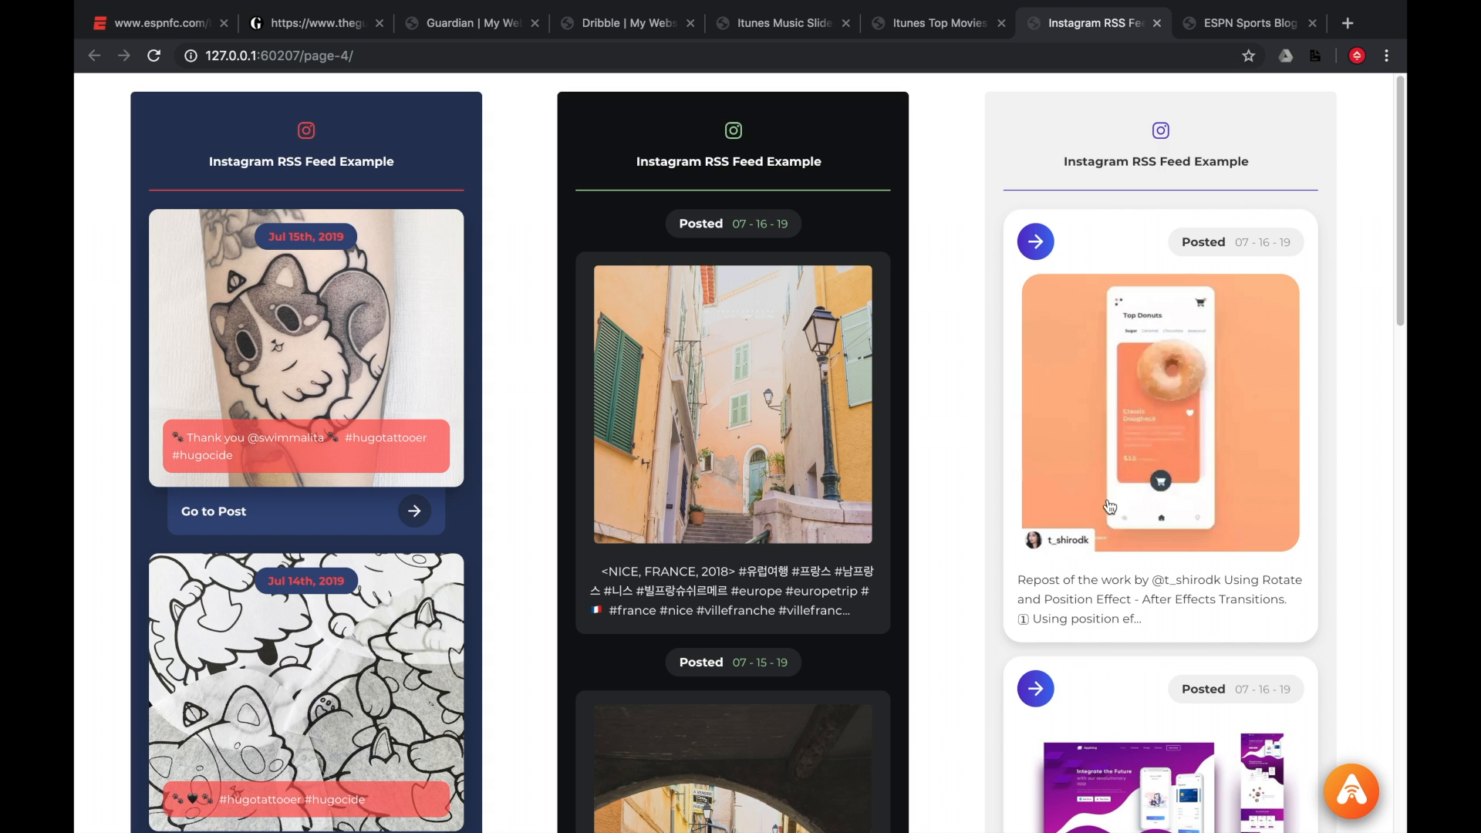
Switch to the ESPN Sports Blog page and cycle its RSS feed carousel forward and back several times.
click(1205, 34)
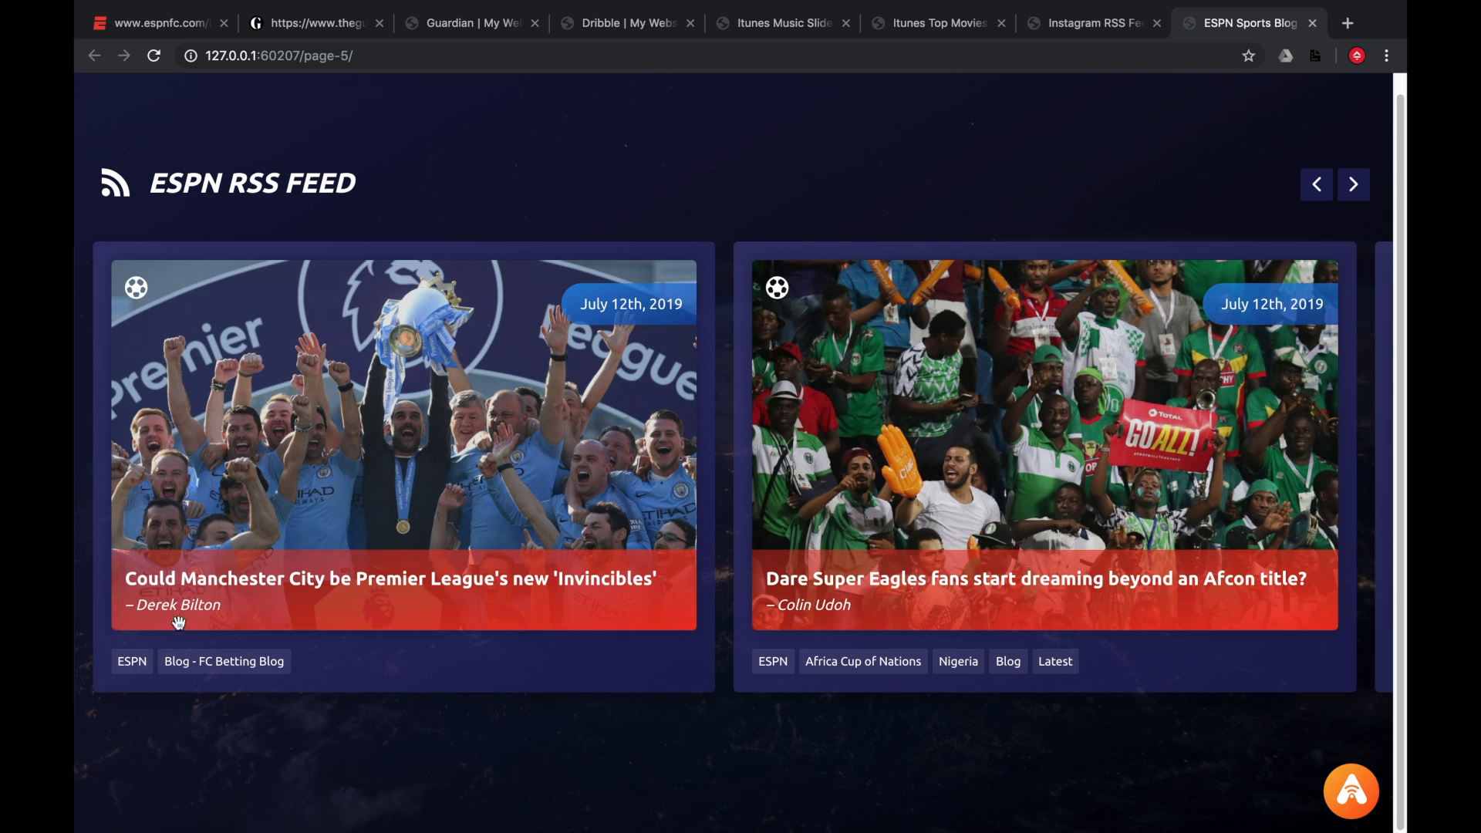
click(1352, 195)
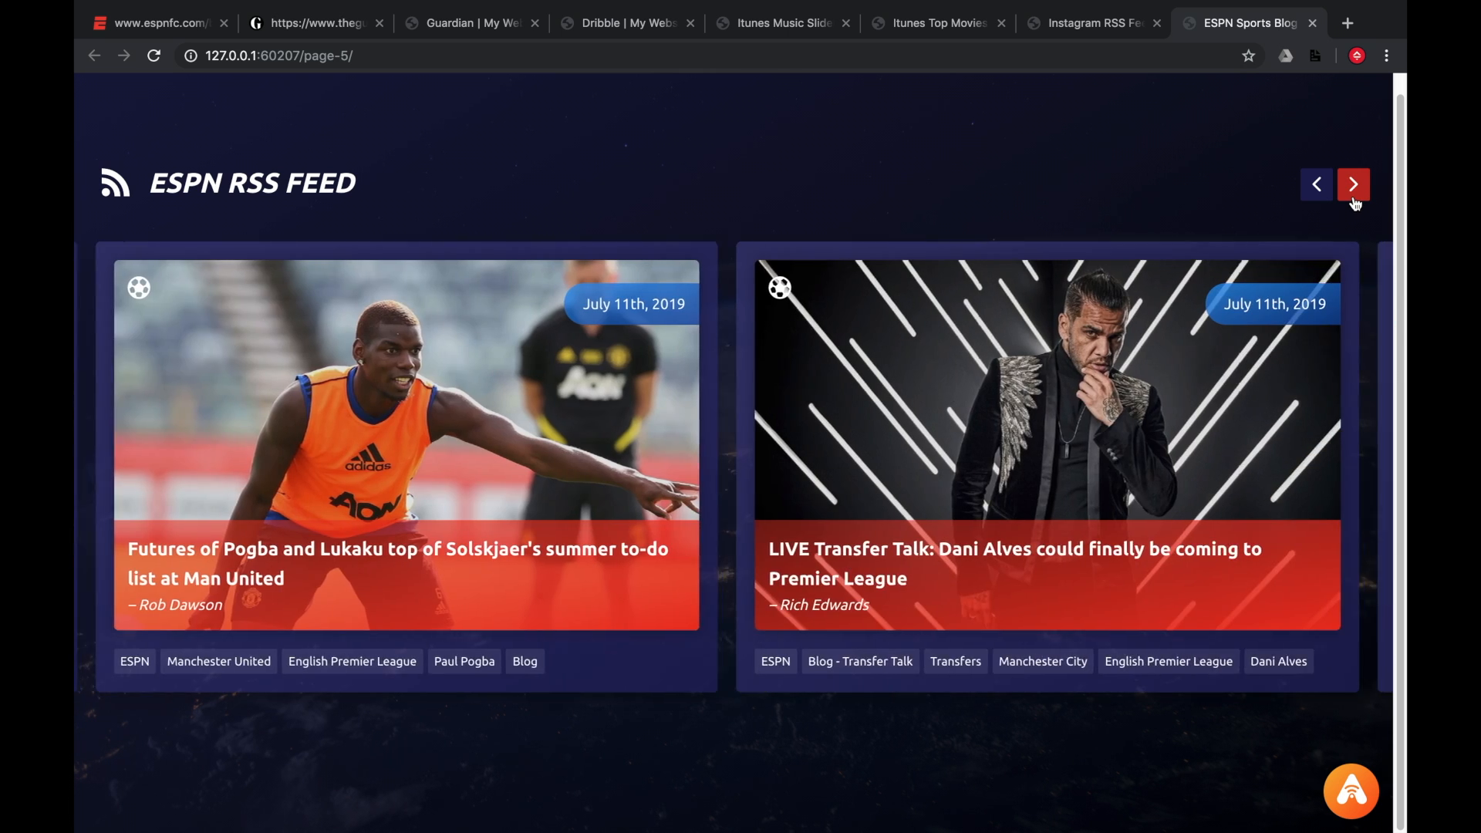
click(1354, 199)
click(1354, 199)
click(1354, 199)
click(1354, 201)
click(1325, 197)
click(1326, 197)
click(1327, 198)
click(1326, 198)
click(1326, 197)
click(1326, 197)
click(1326, 197)
click(1327, 198)
click(1327, 198)
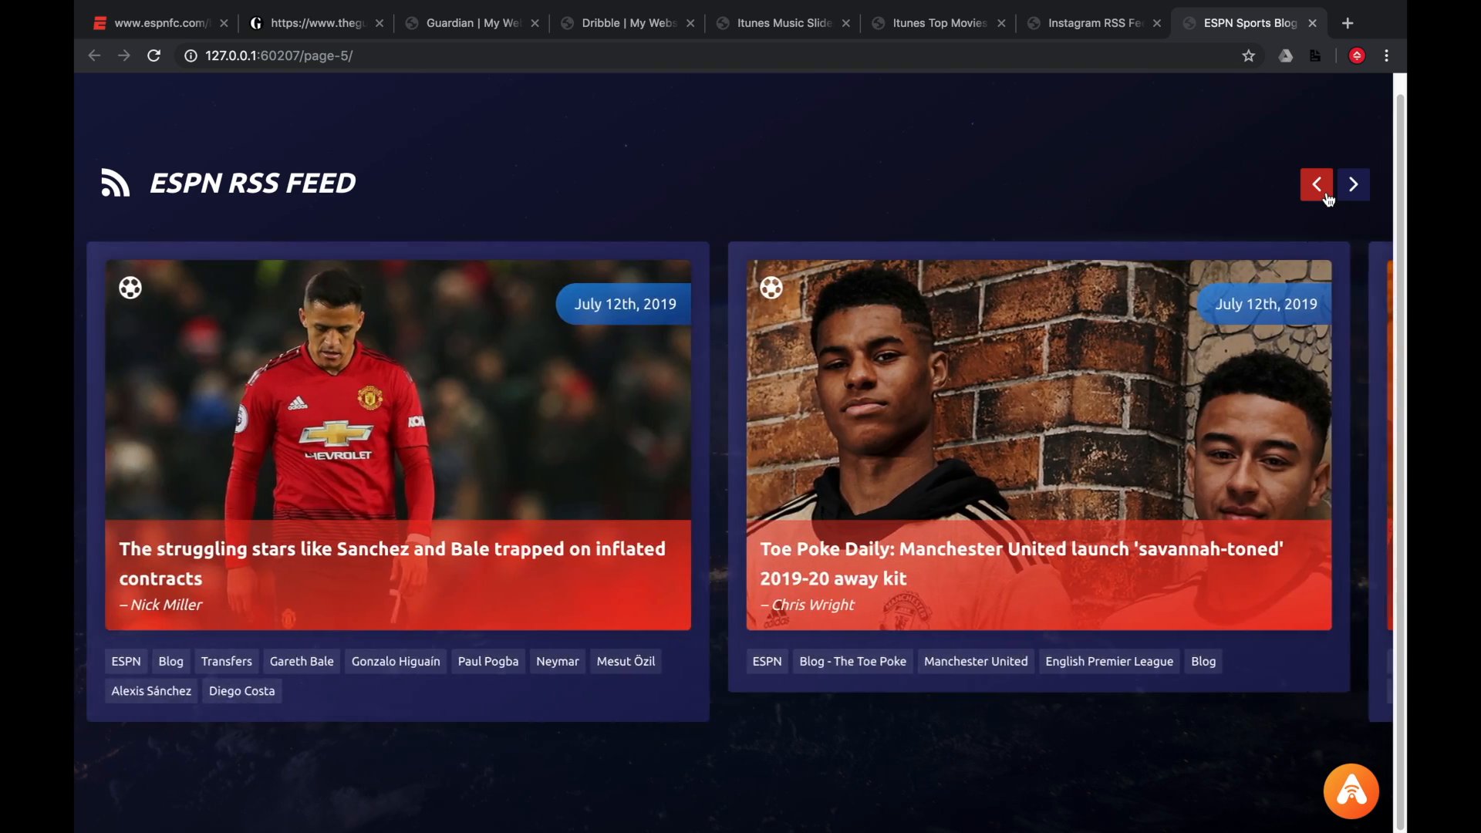
click(1326, 198)
click(1326, 198)
click(1327, 197)
click(1326, 197)
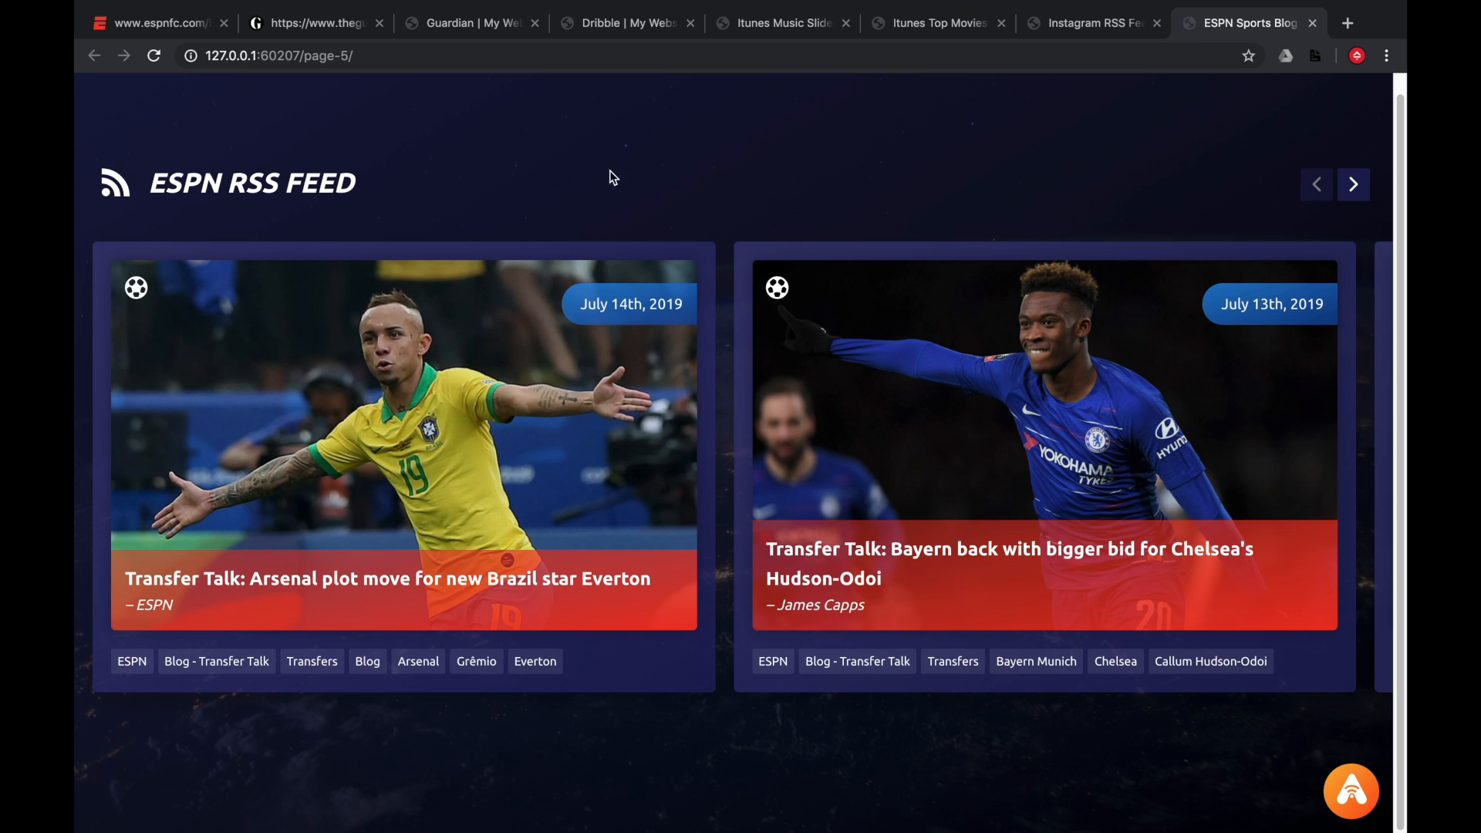
drag(149, 183, 392, 193)
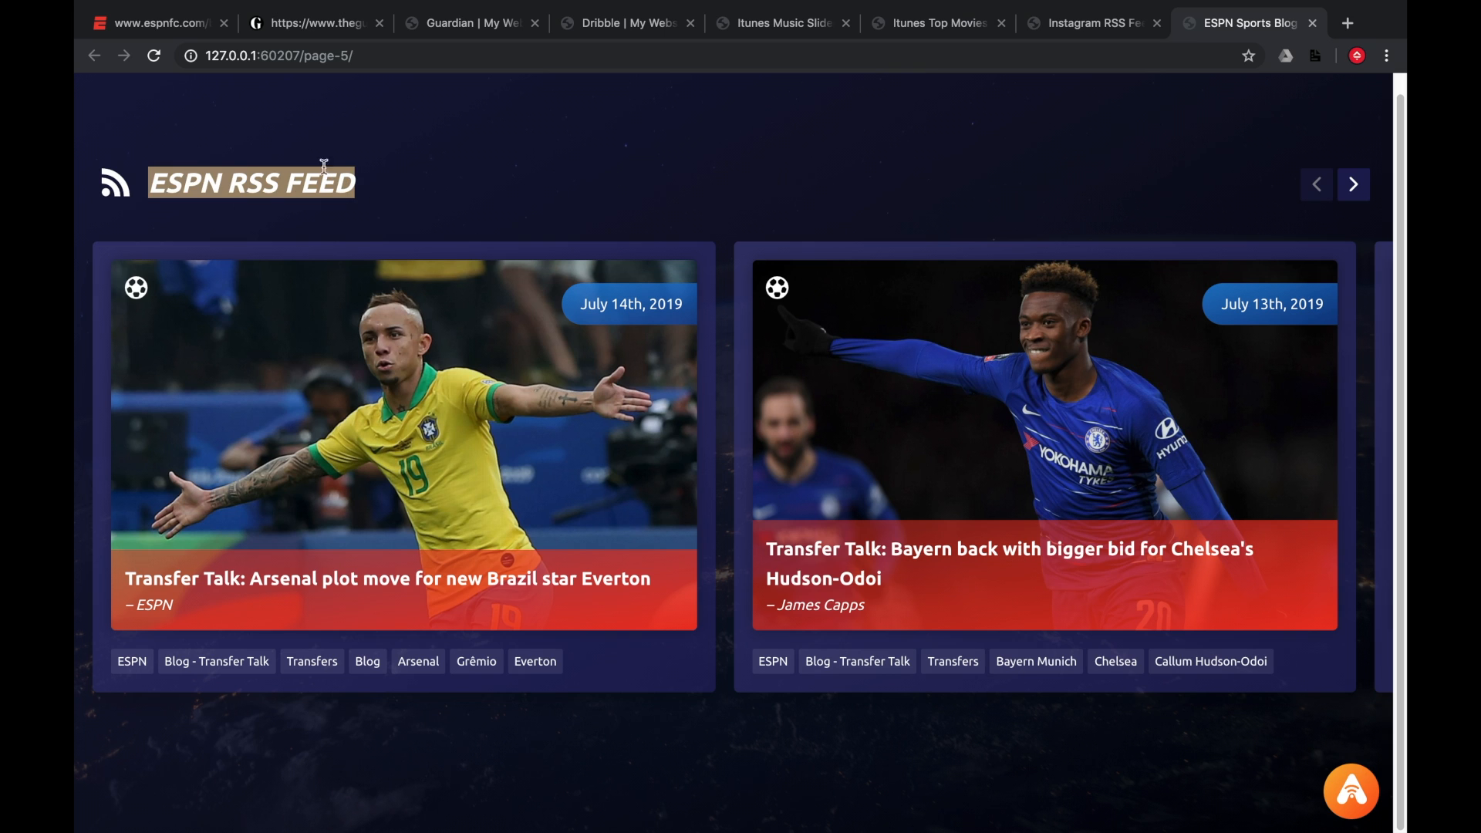
click(174, 29)
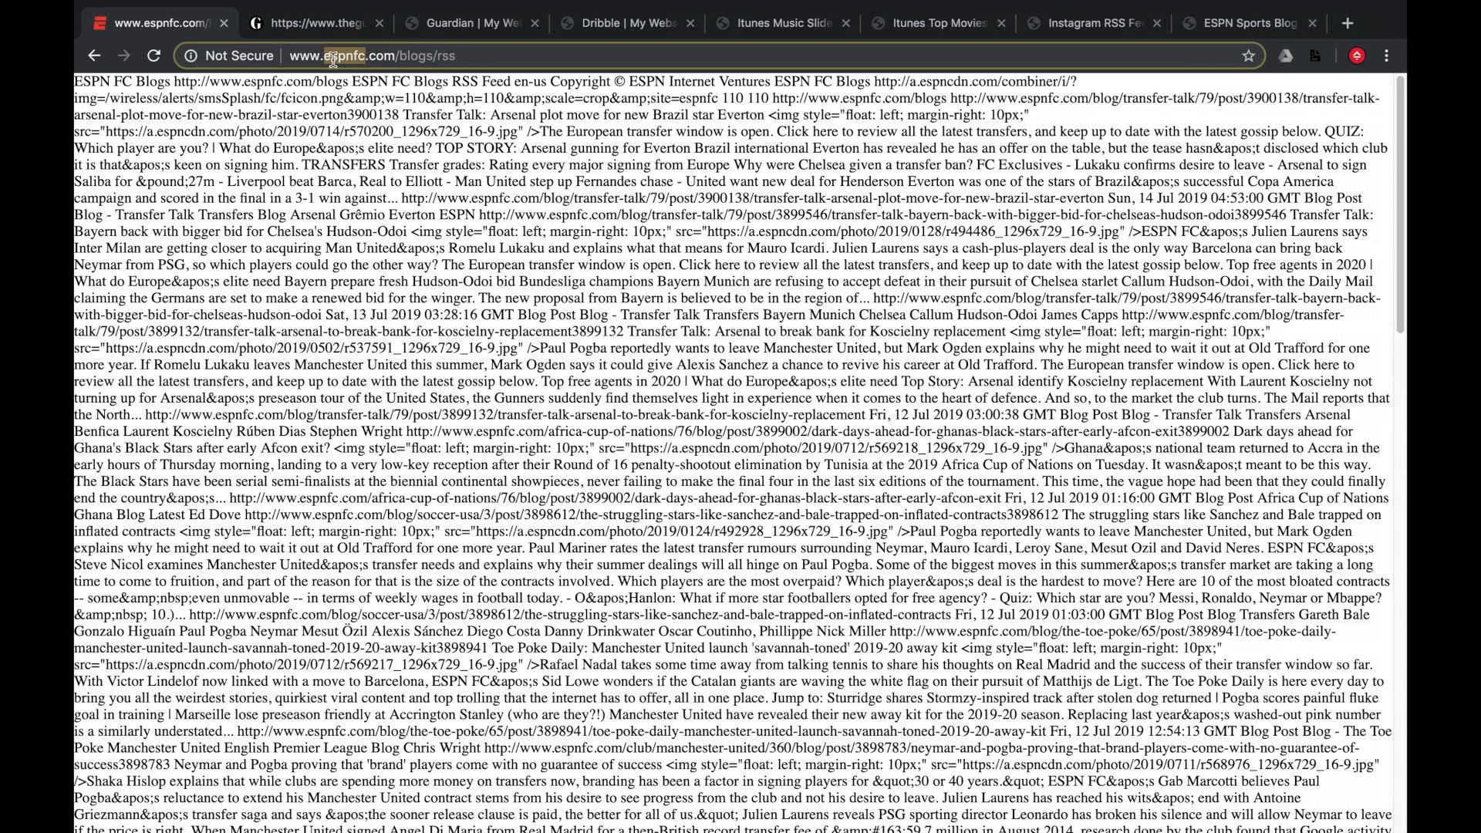
click(451, 57)
key(super+c)
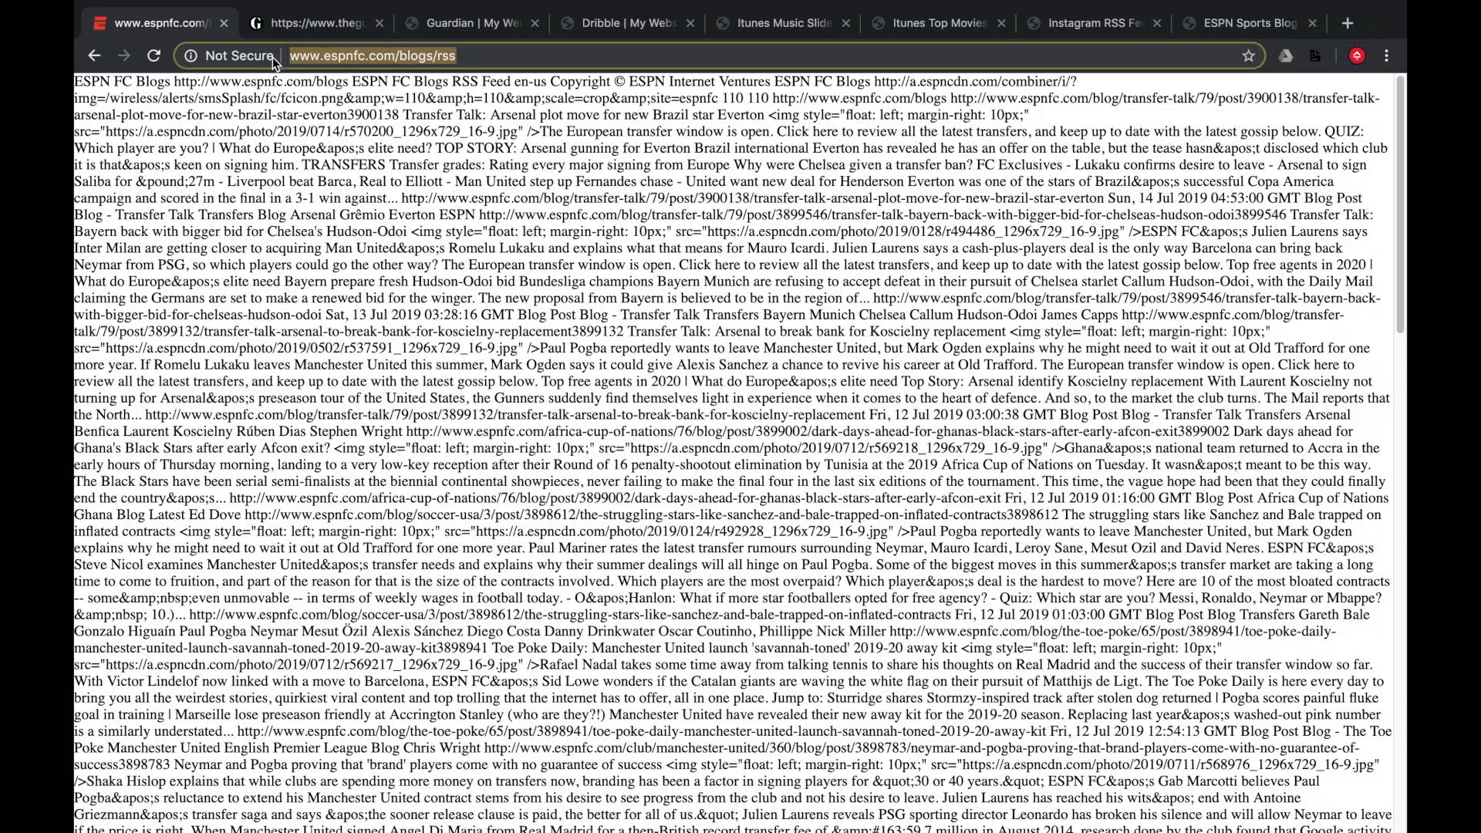
Switch to RapidWeaver and start a new project from its welcome window.
key(ctrl+Left)
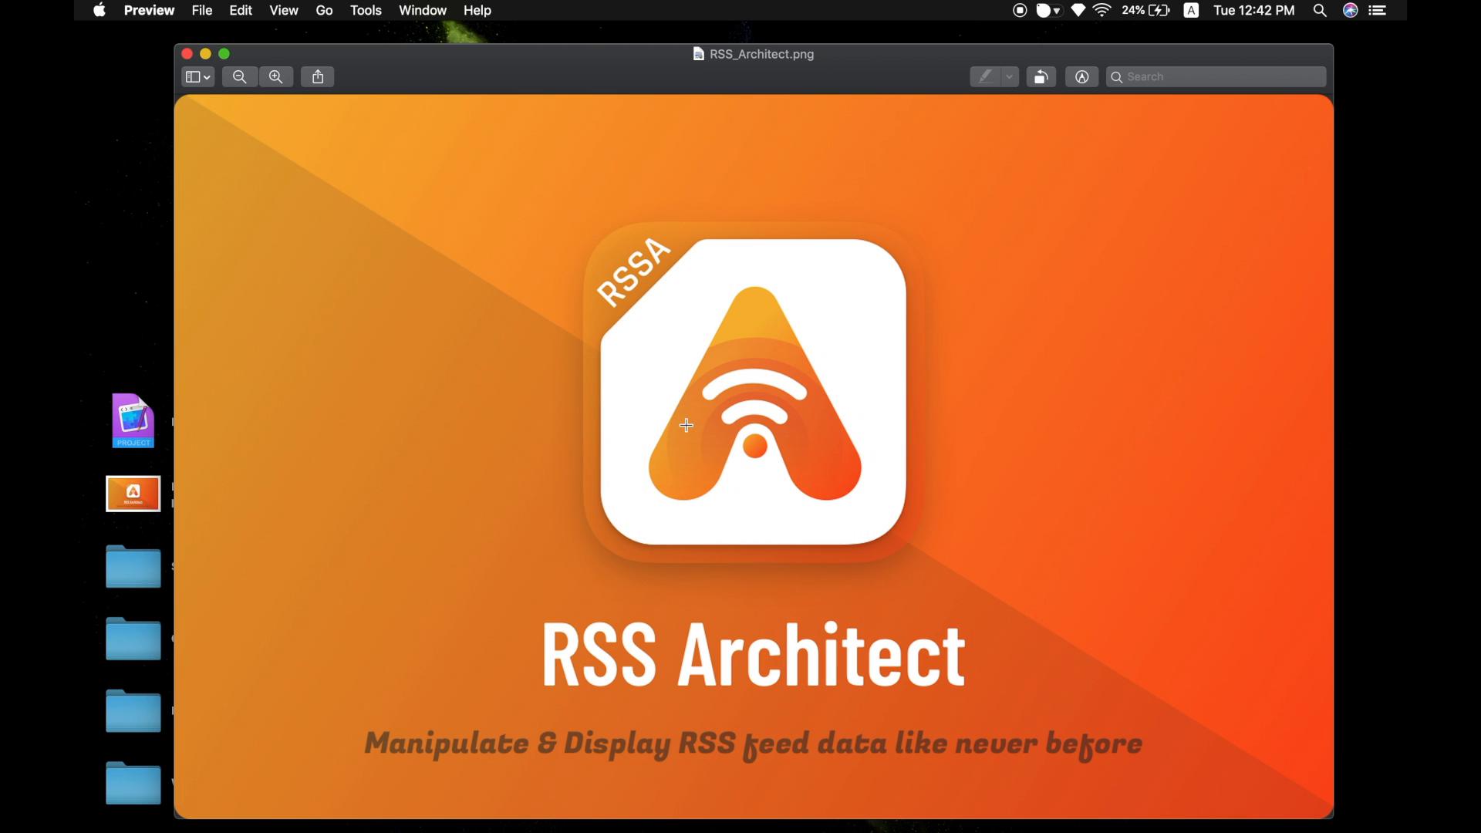
key(ctrl+Up)
click(774, 432)
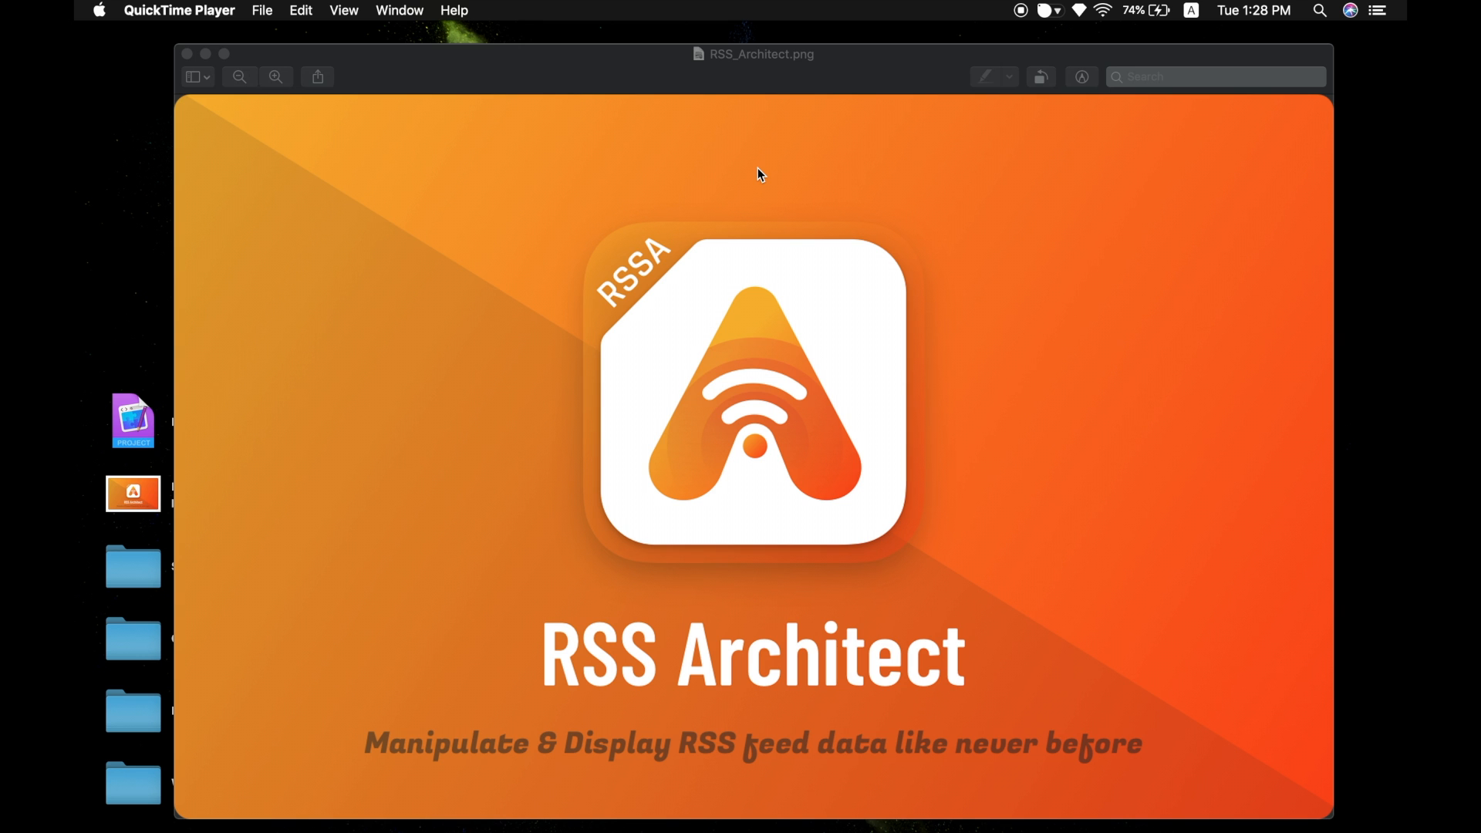
key(ctrl+Up)
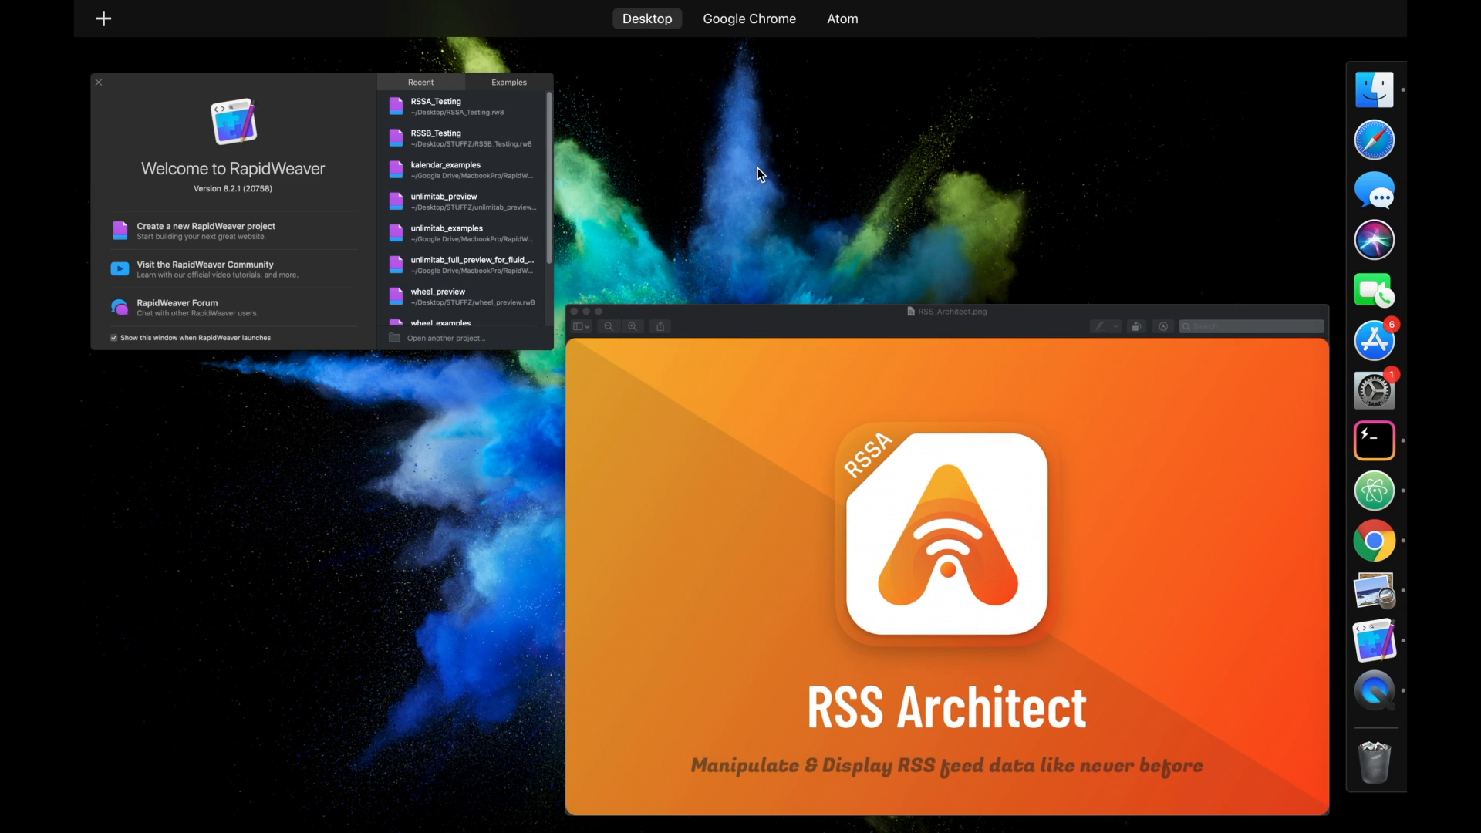
click(475, 214)
click(563, 363)
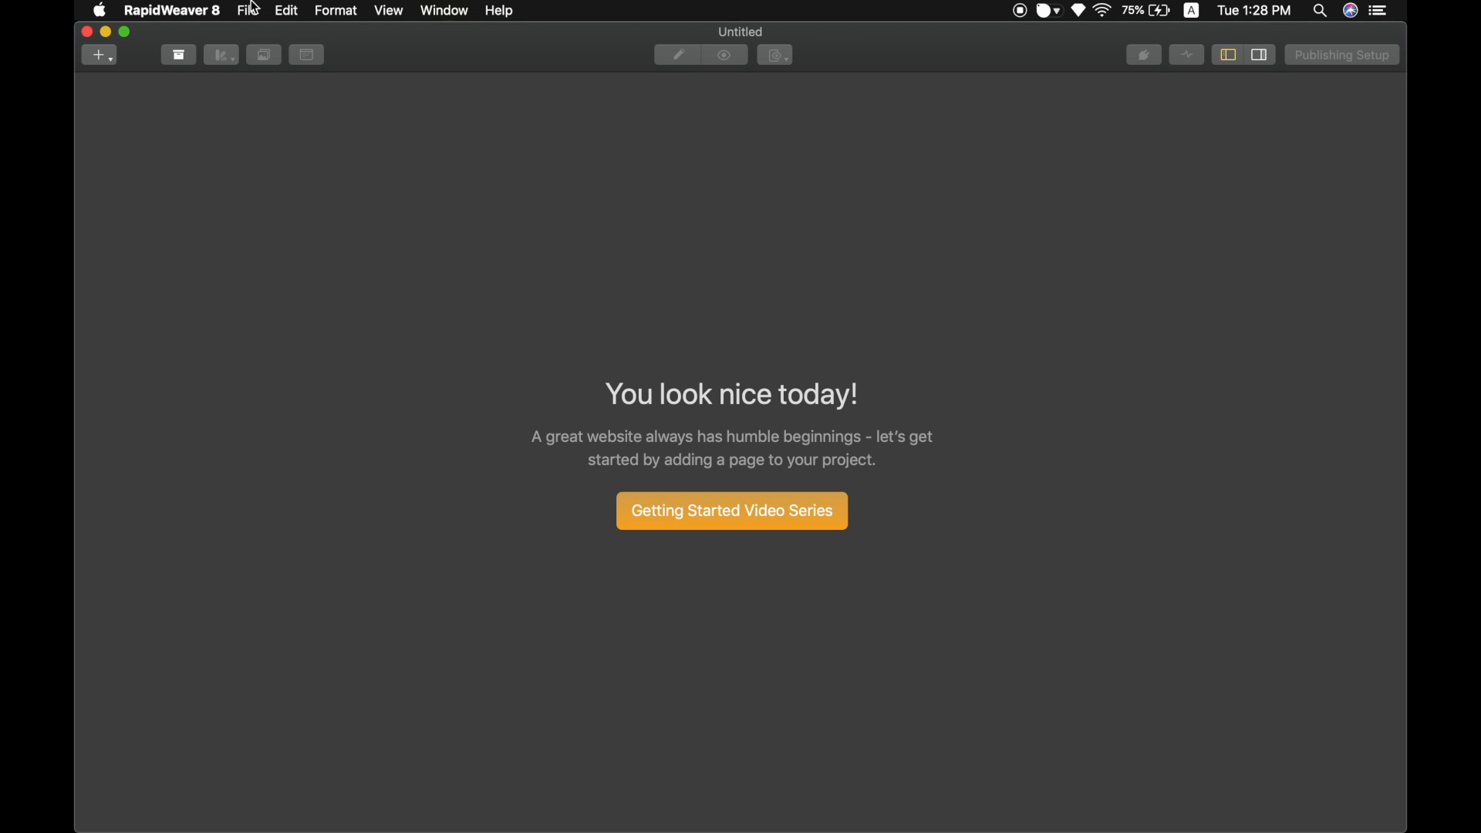
Add a Stacks page and place an RSS Architect stack on it, finding it in the library by searching RSSA.
click(108, 56)
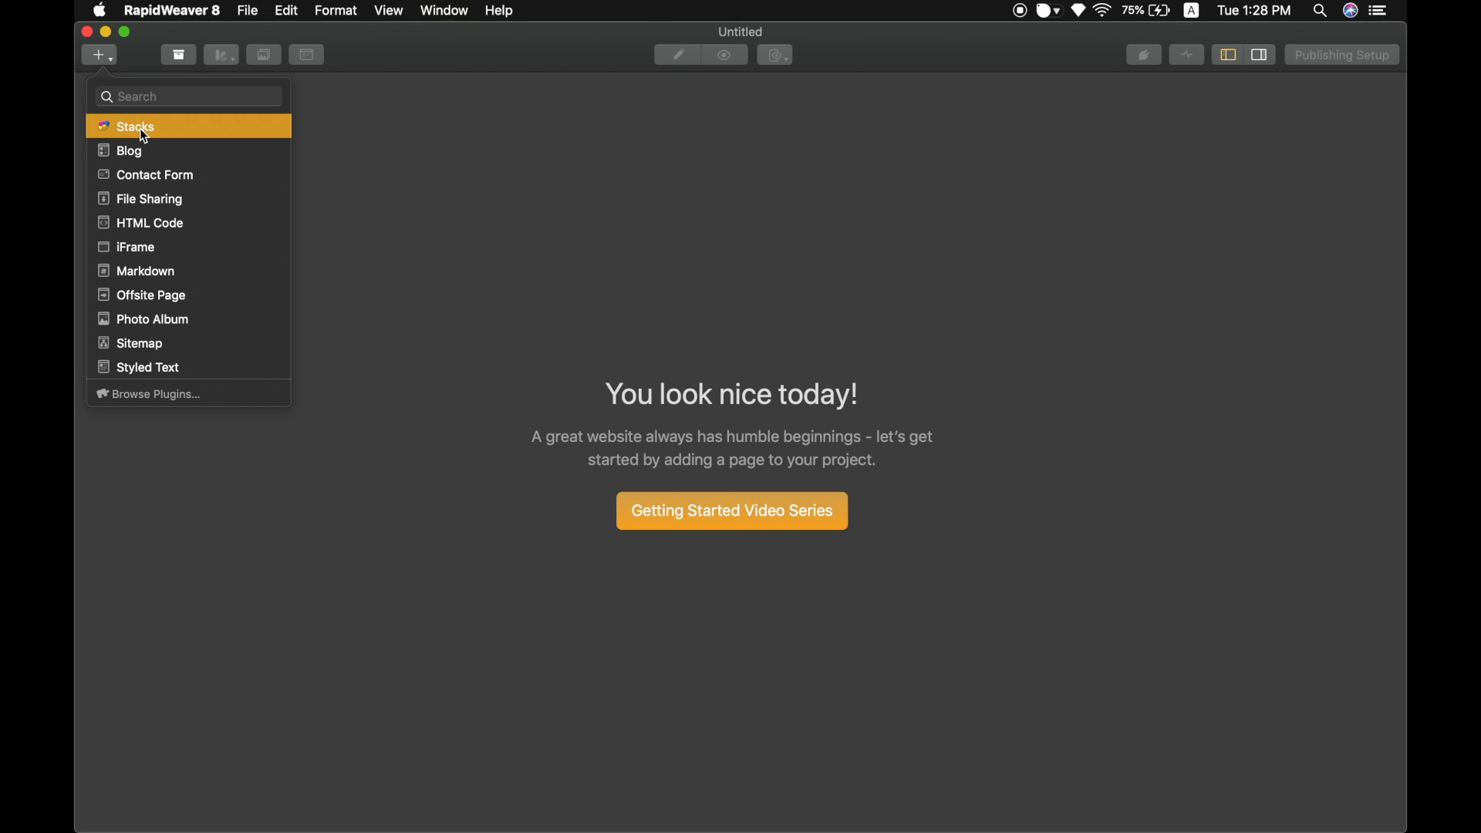
click(141, 129)
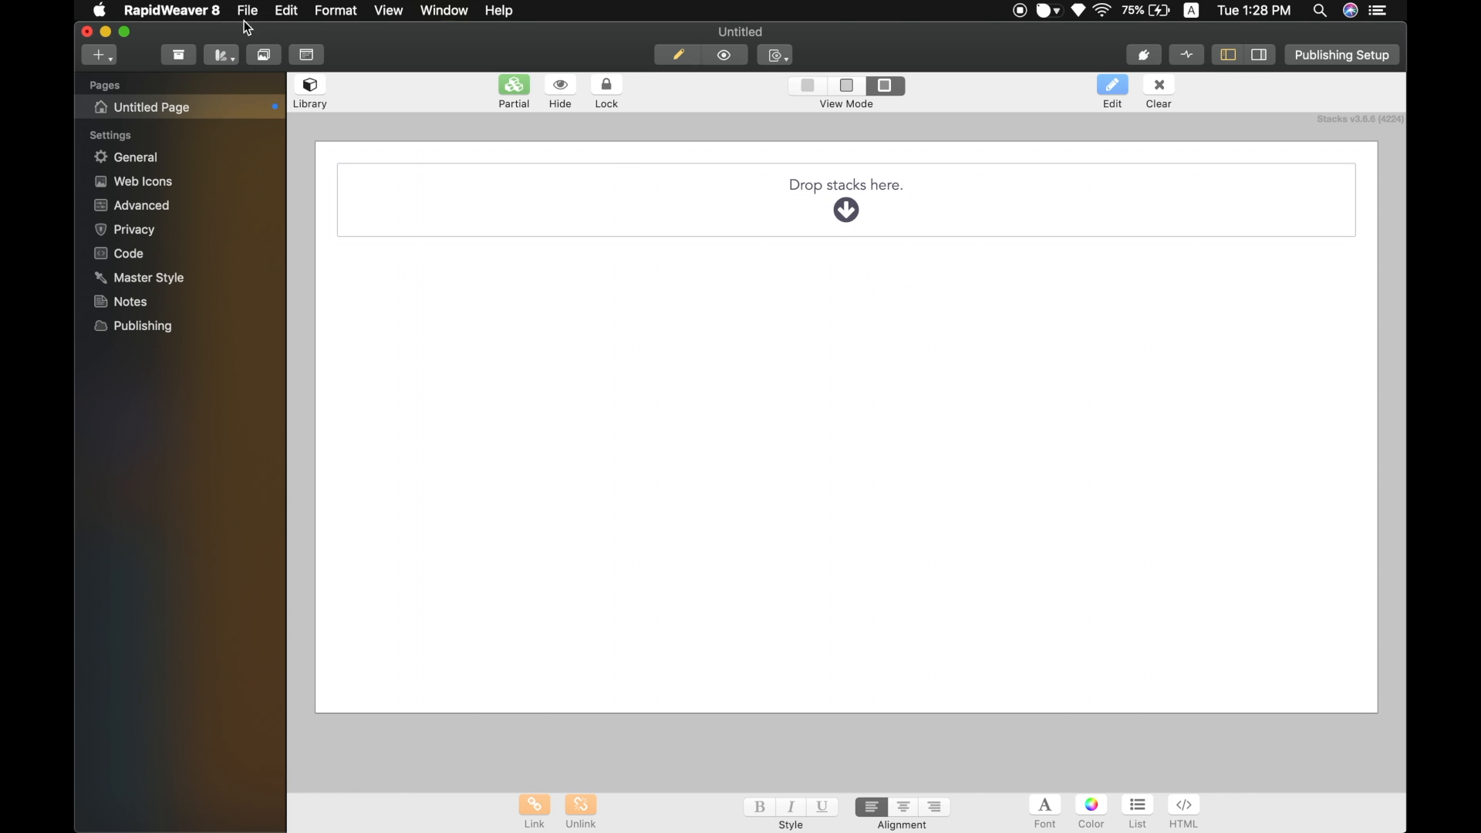
click(308, 89)
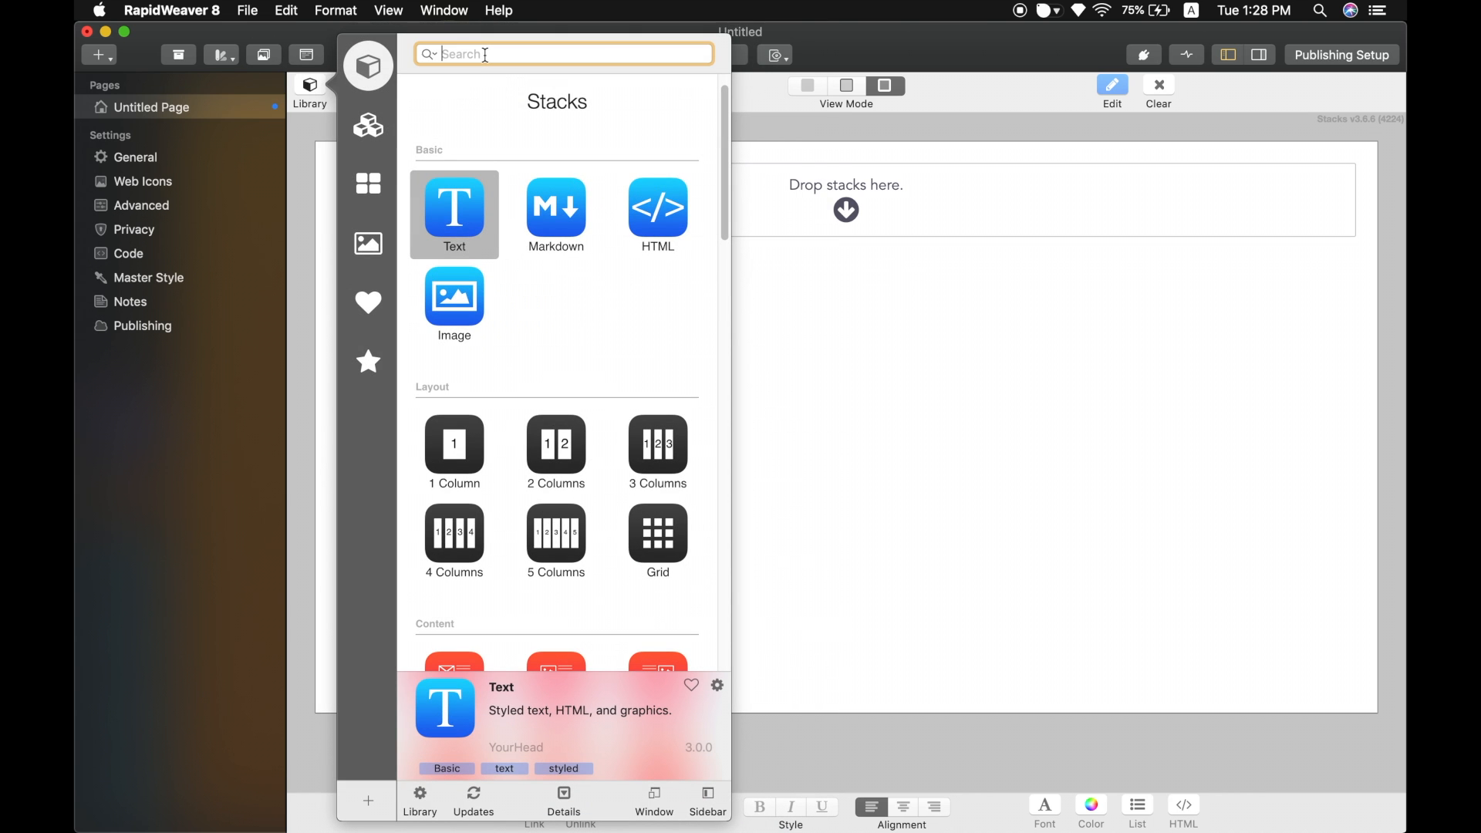
text(RSSA)
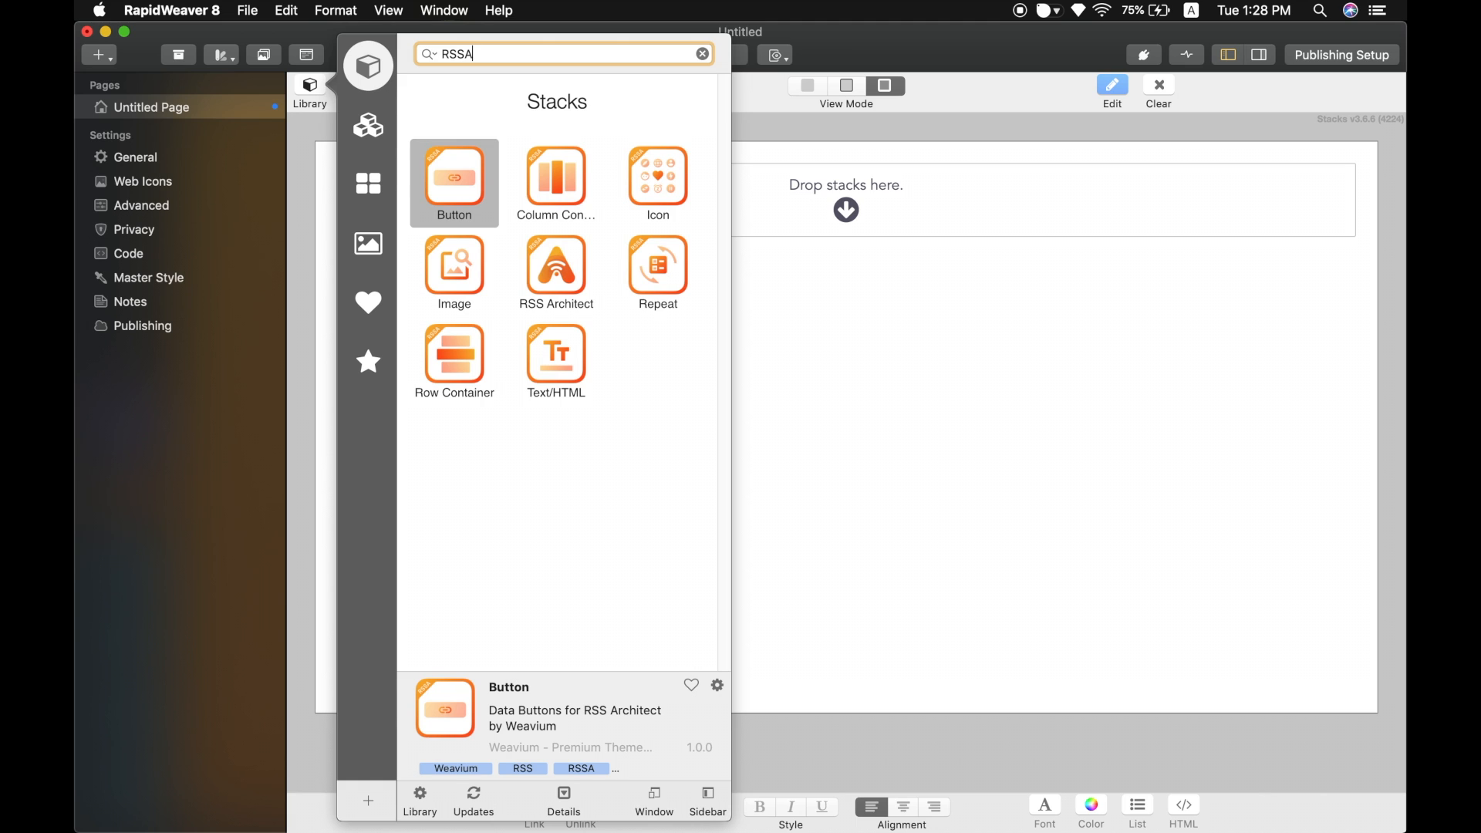
click(565, 271)
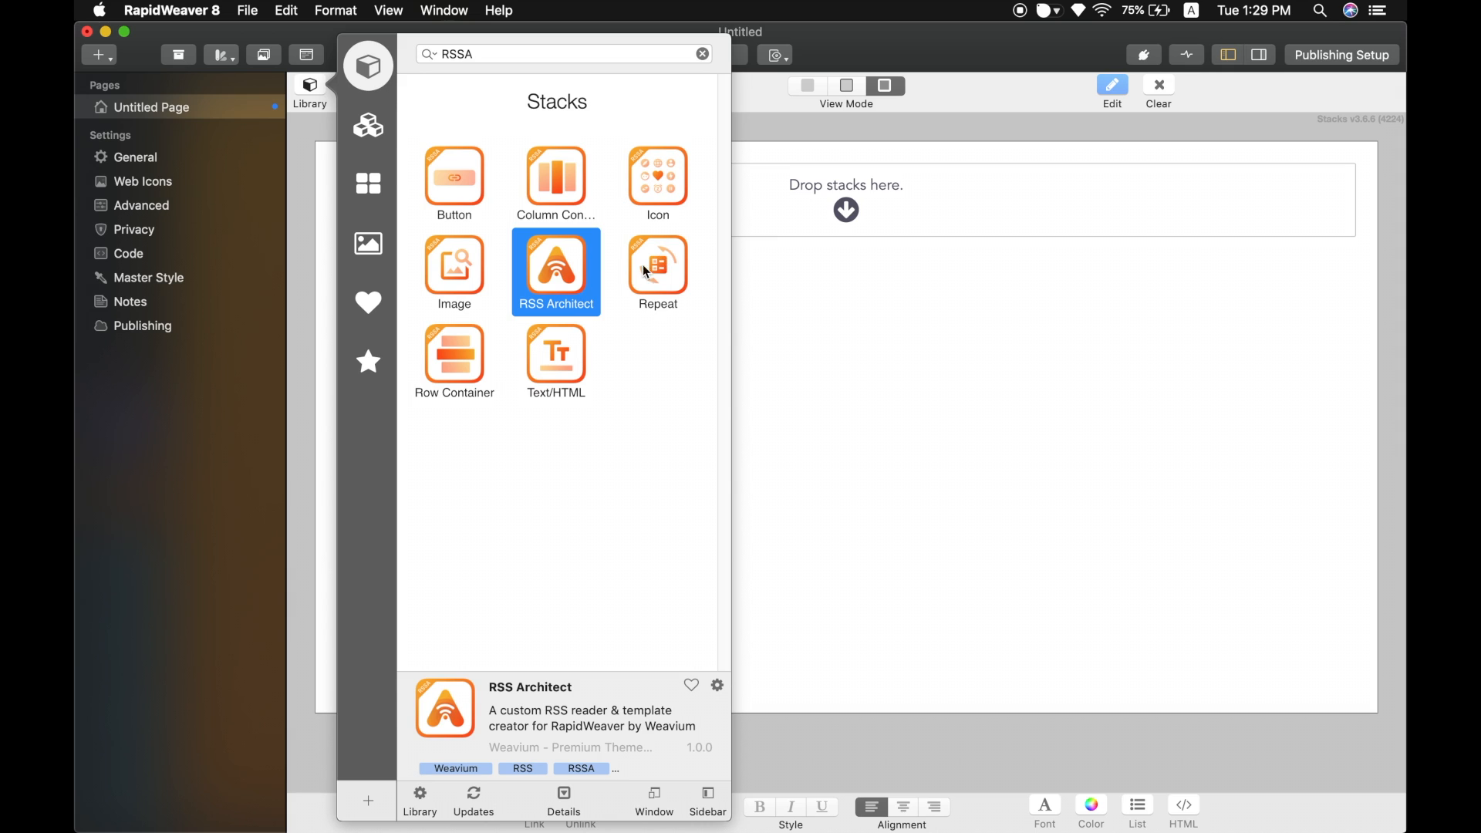
drag(566, 286, 830, 219)
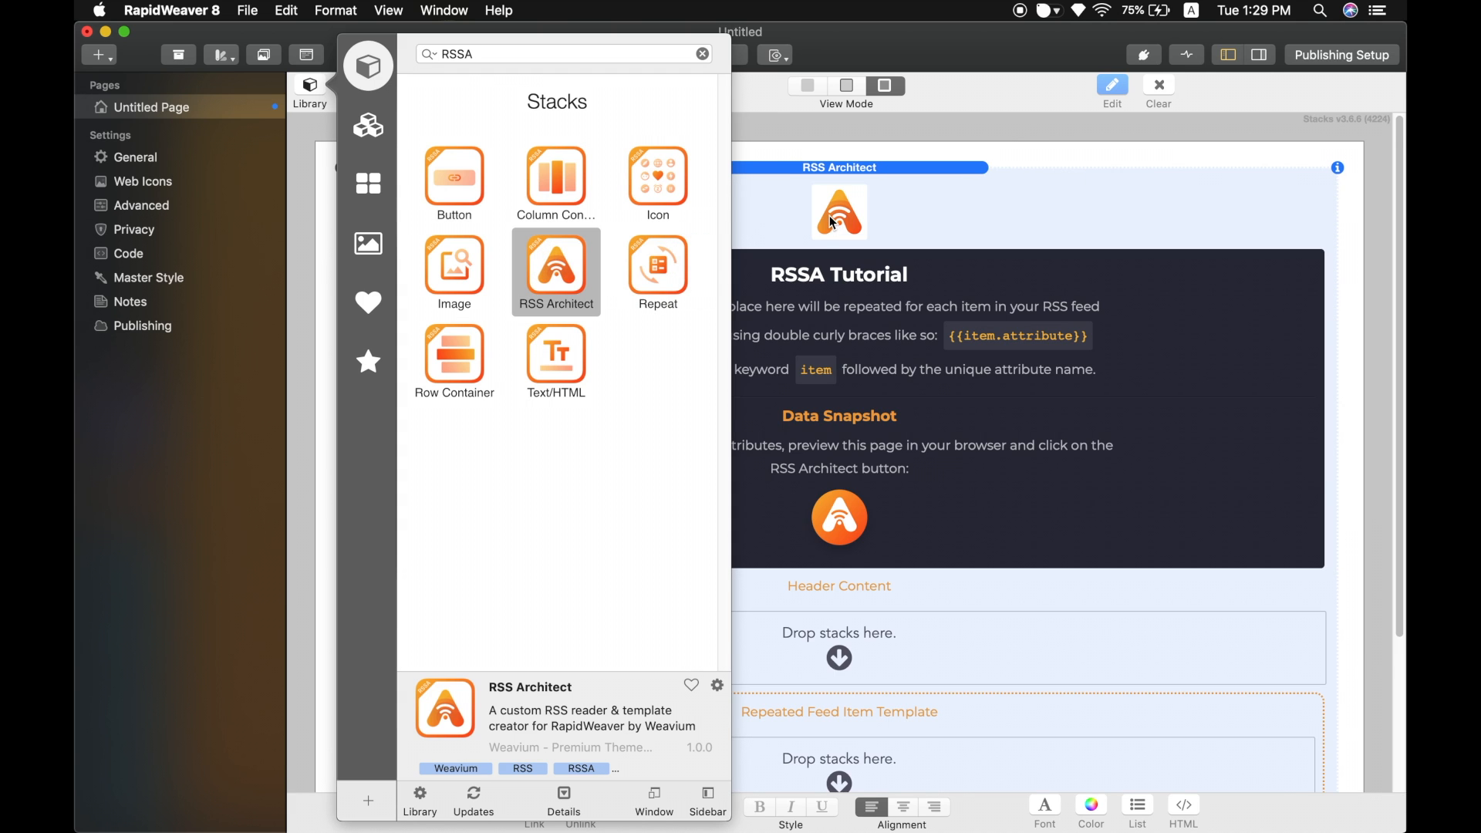
click(830, 215)
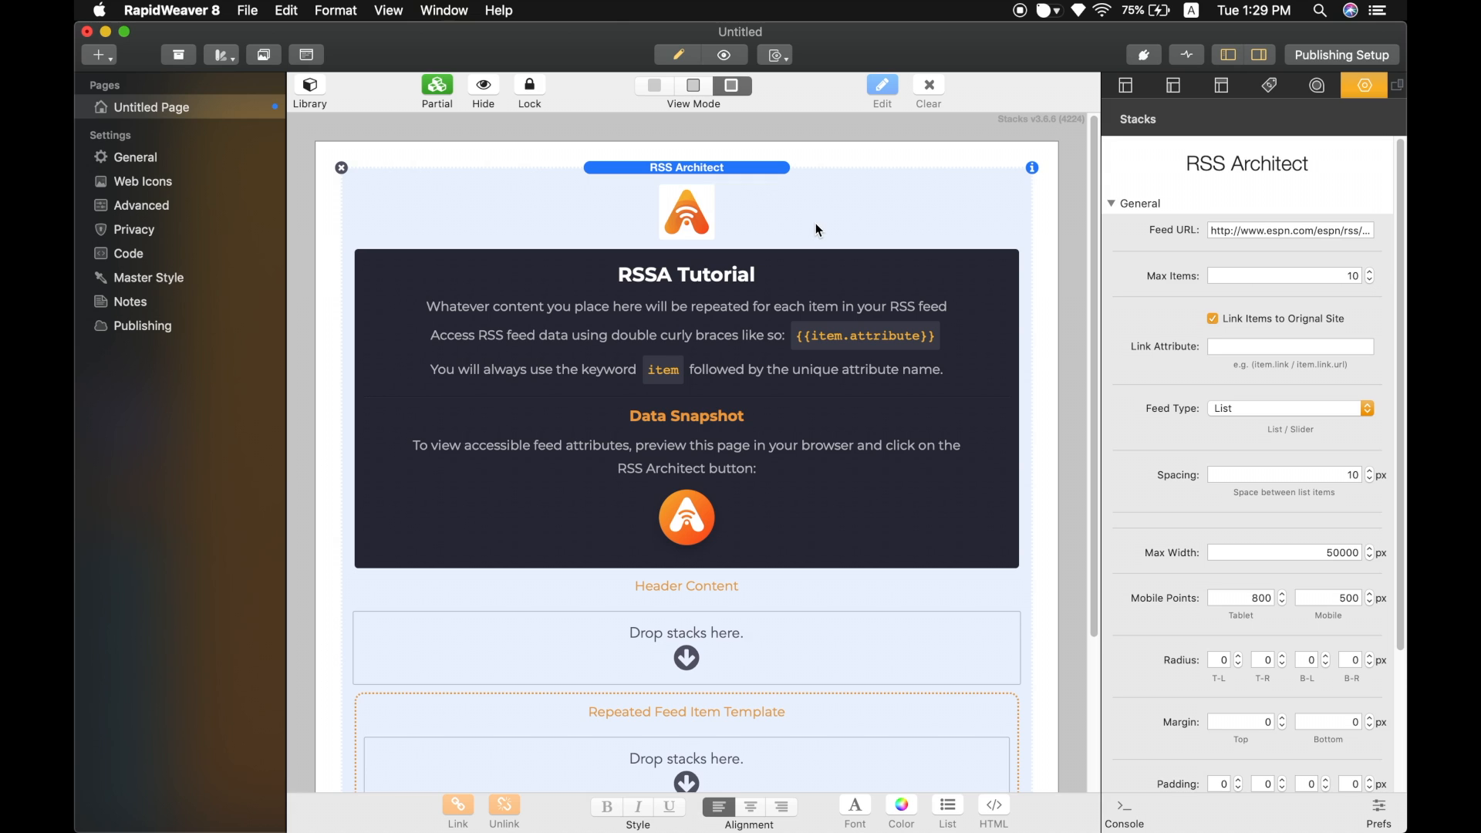
click(1247, 234)
key(super+a)
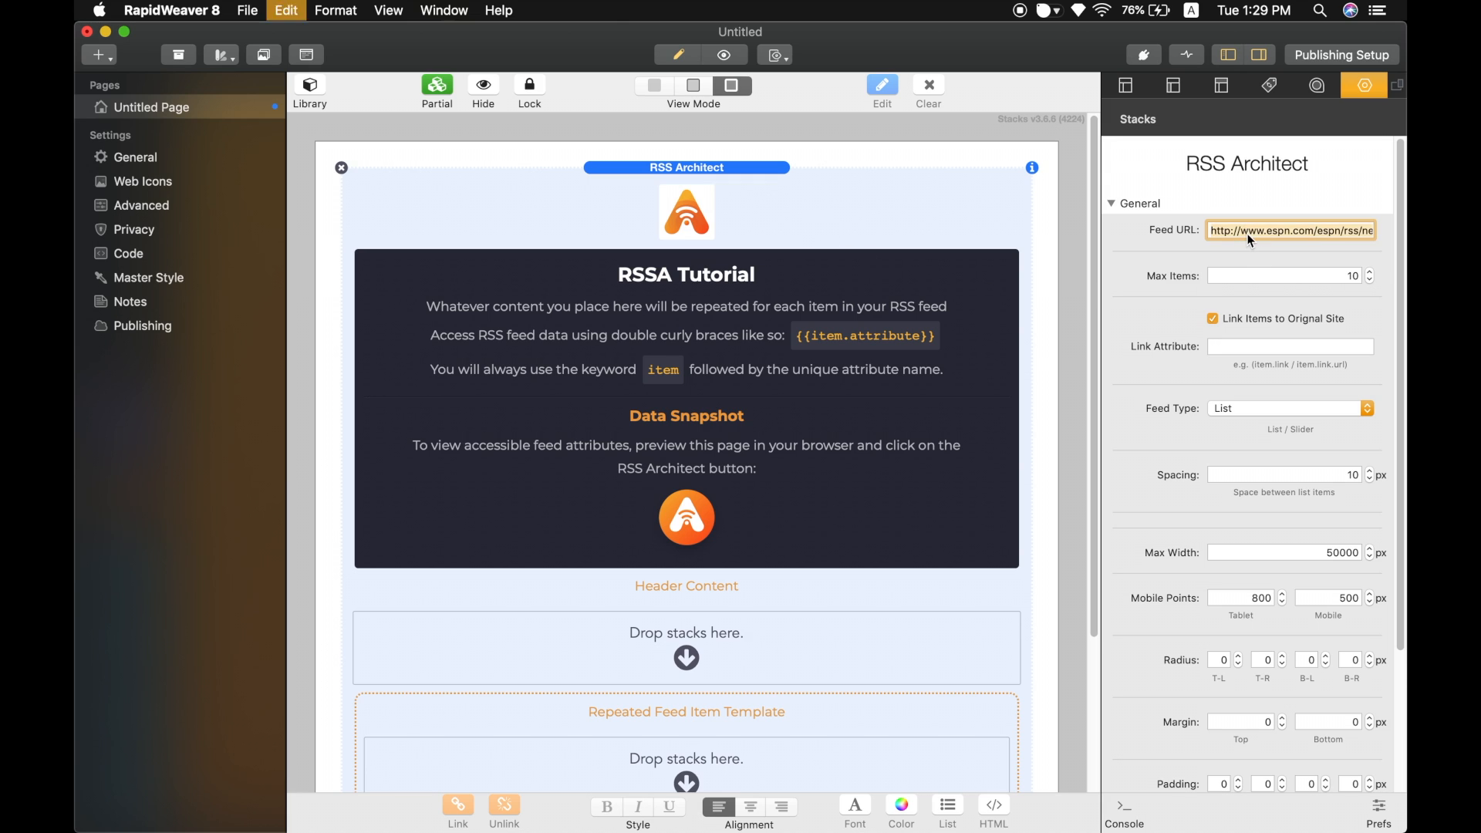
key(BackSpace)
key(super+v)
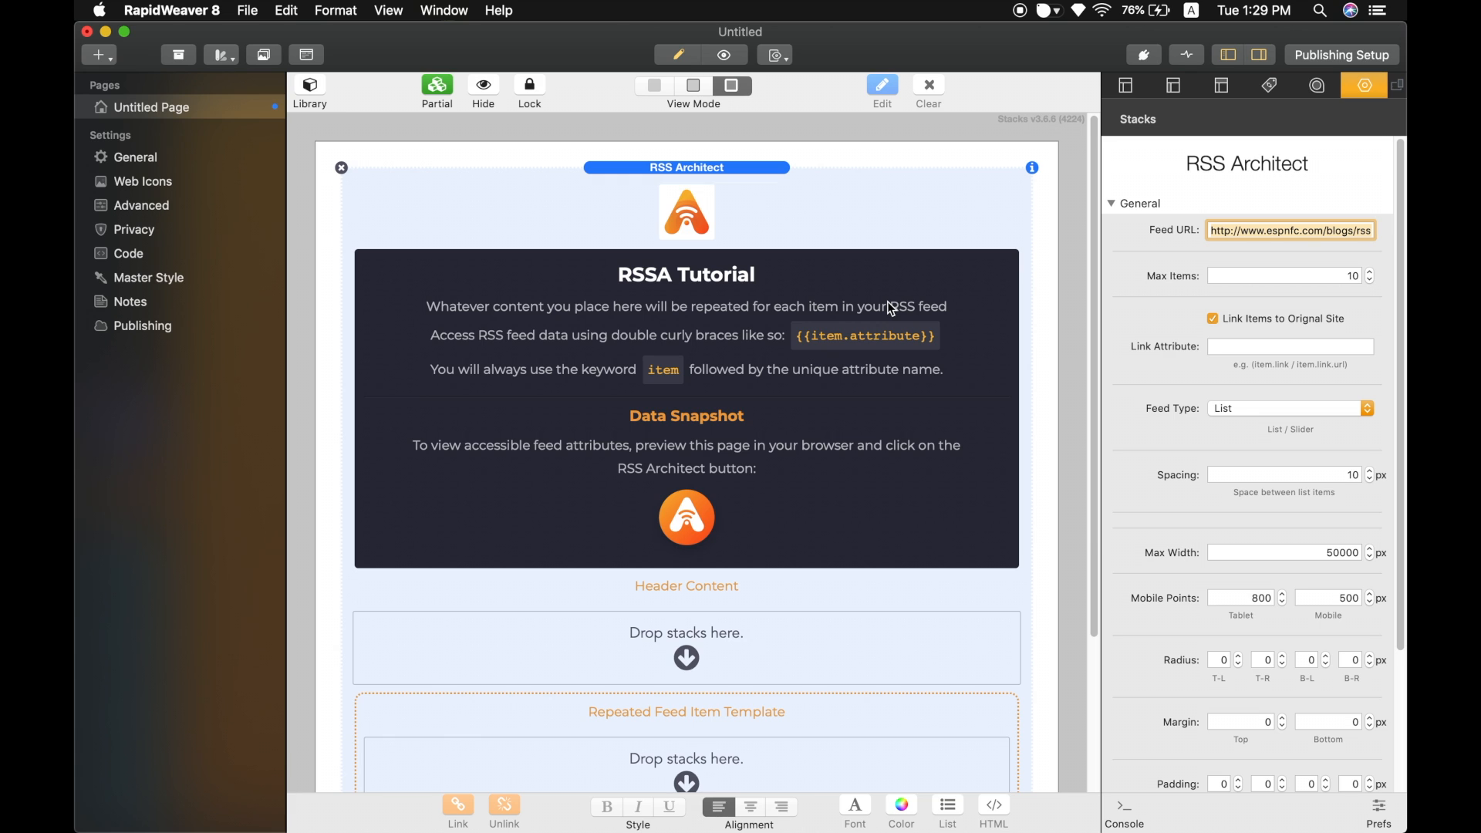
Preview the page in the browser, open the RSSA feed snapshot, and expand Item 1.
key(super+shift+p)
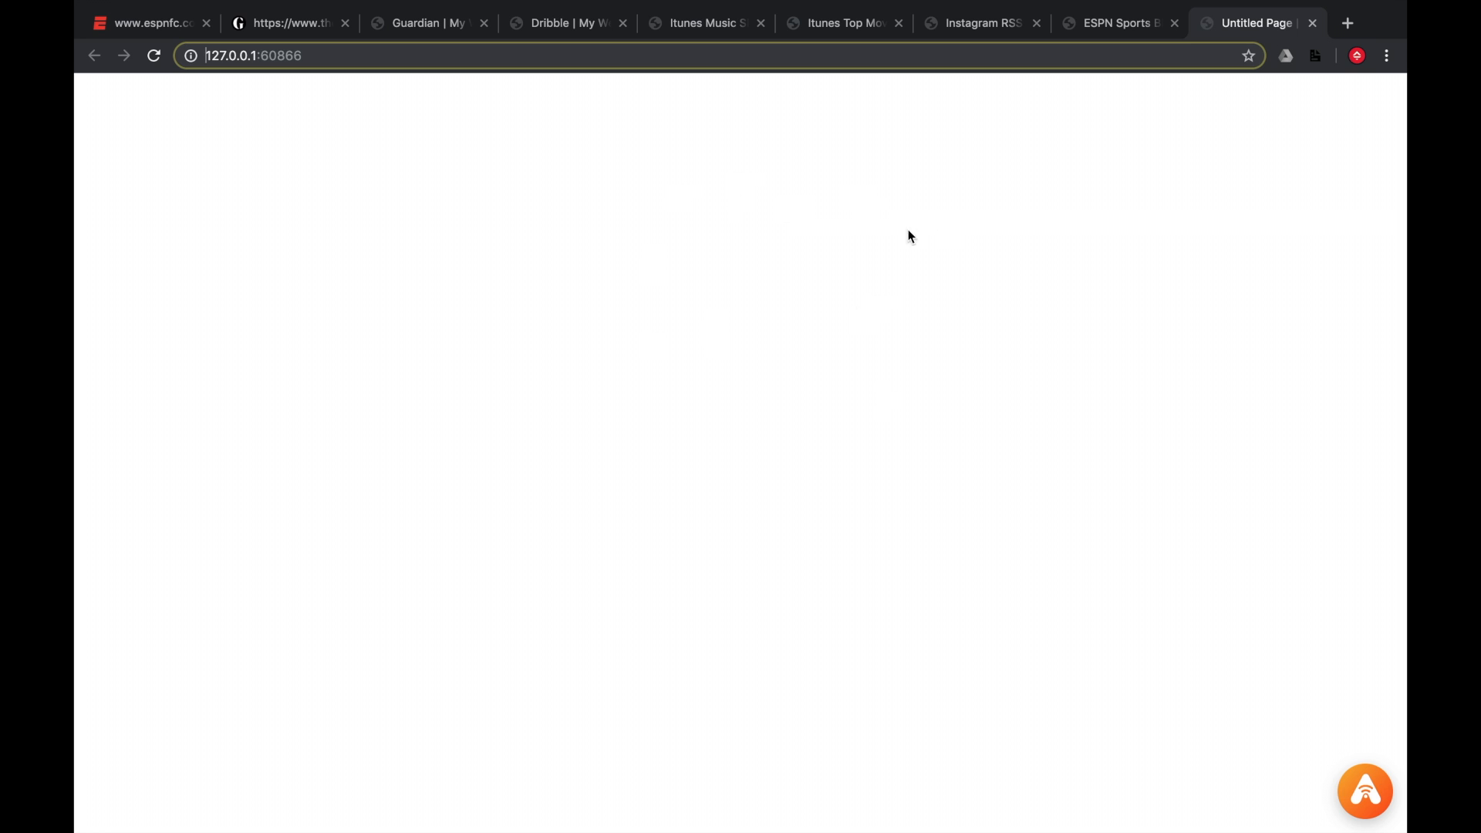
click(1364, 789)
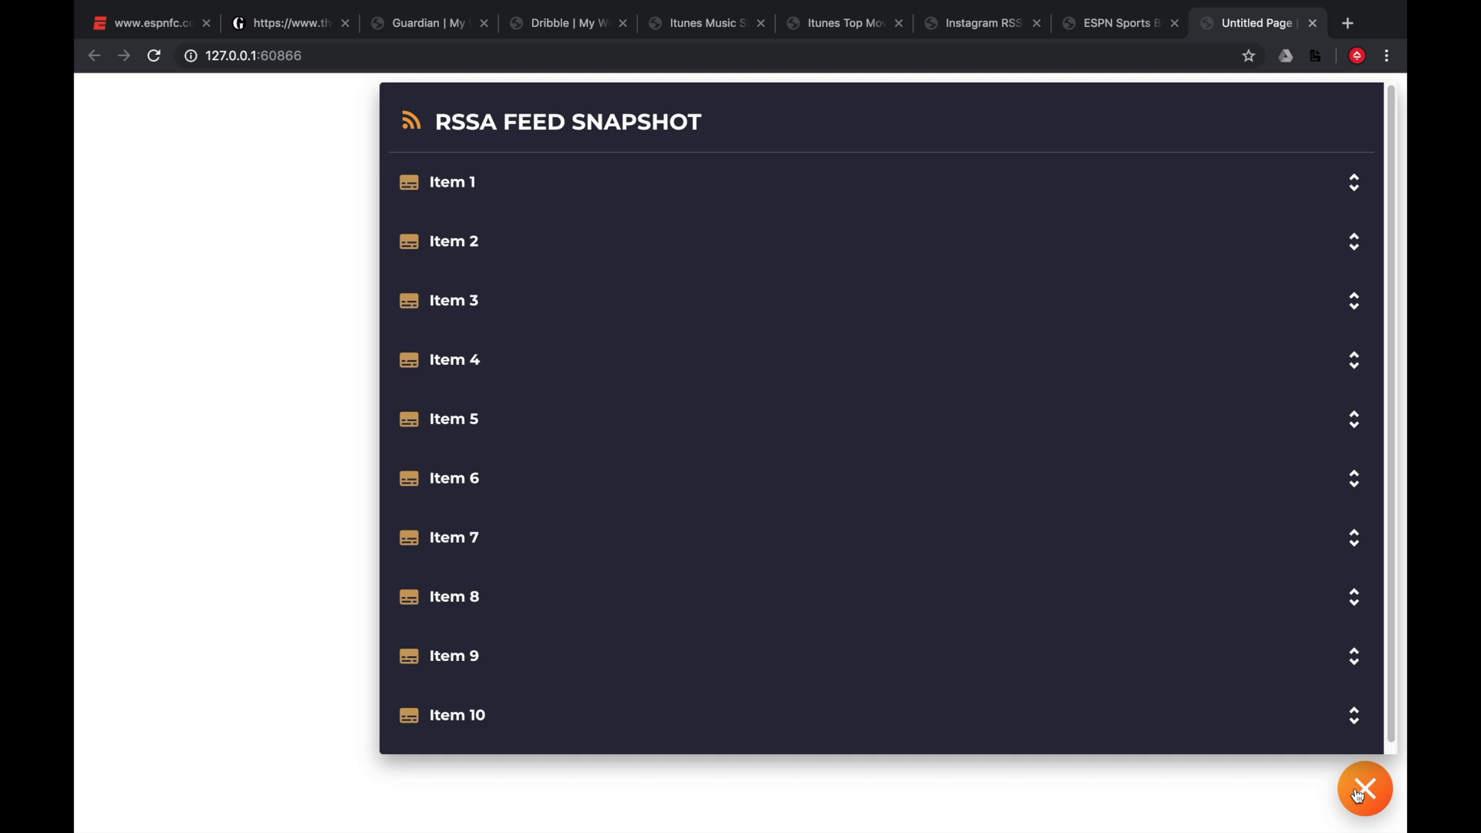
click(884, 188)
Scroll through Item 1's feed attributes in the snapshot, then close the snapshot.
scroll(522, 294, down, 3)
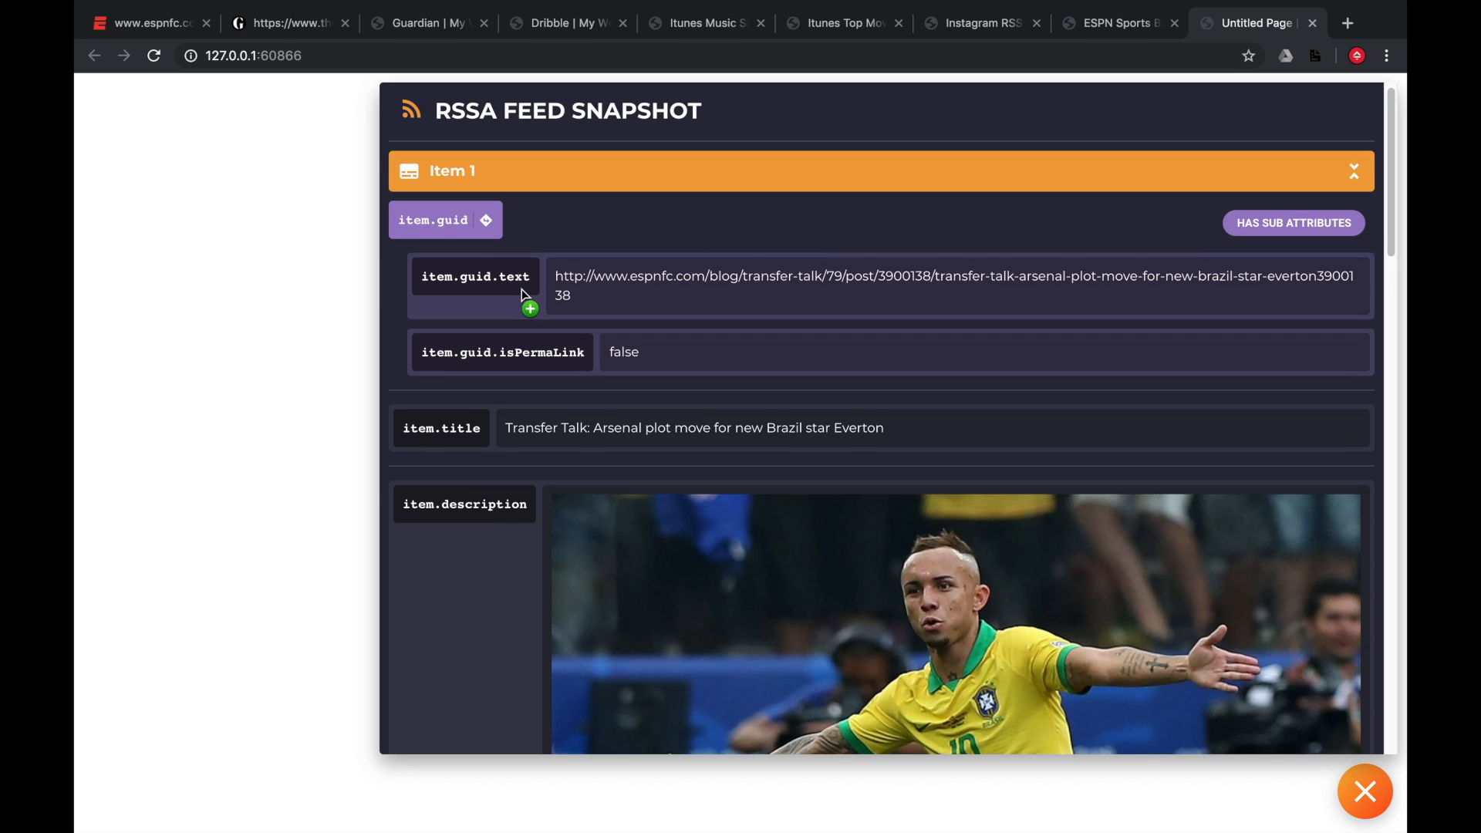
scroll(522, 293, down, 3)
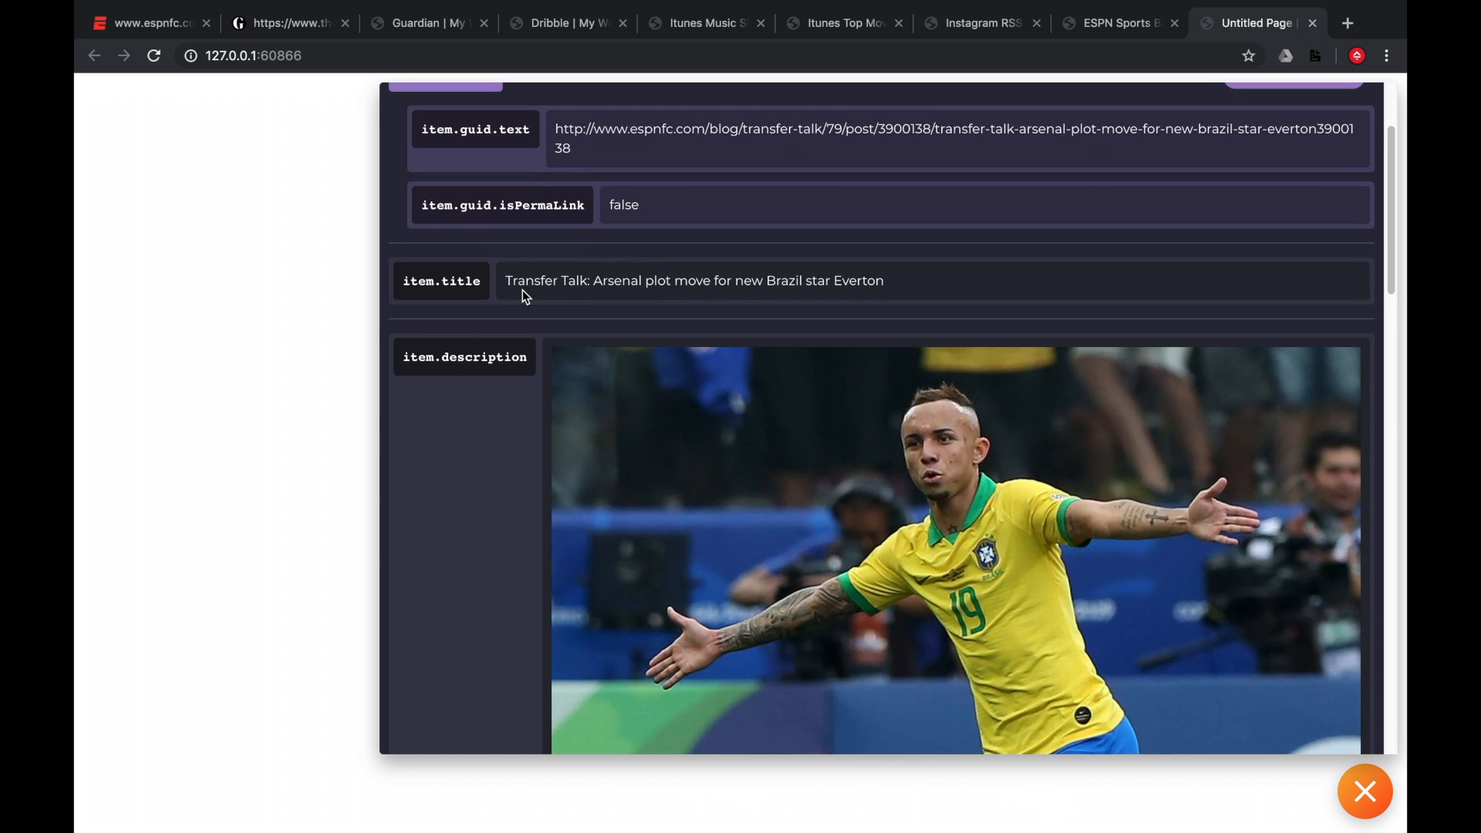
scroll(522, 291, down, 1)
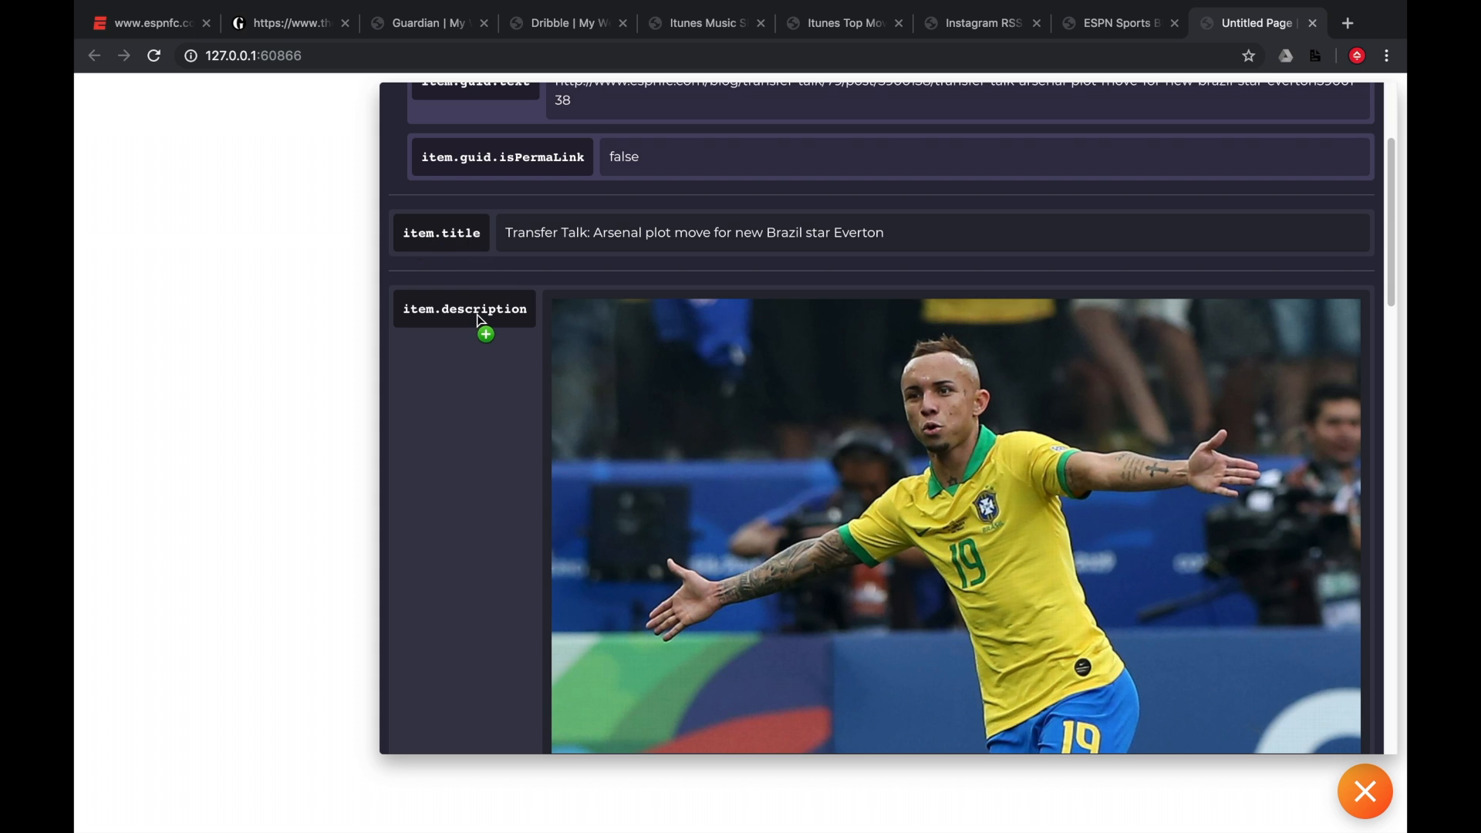
scroll(478, 316, down, 10)
scroll(478, 316, down, 3)
scroll(484, 412, down, 1)
scroll(474, 381, down, 1)
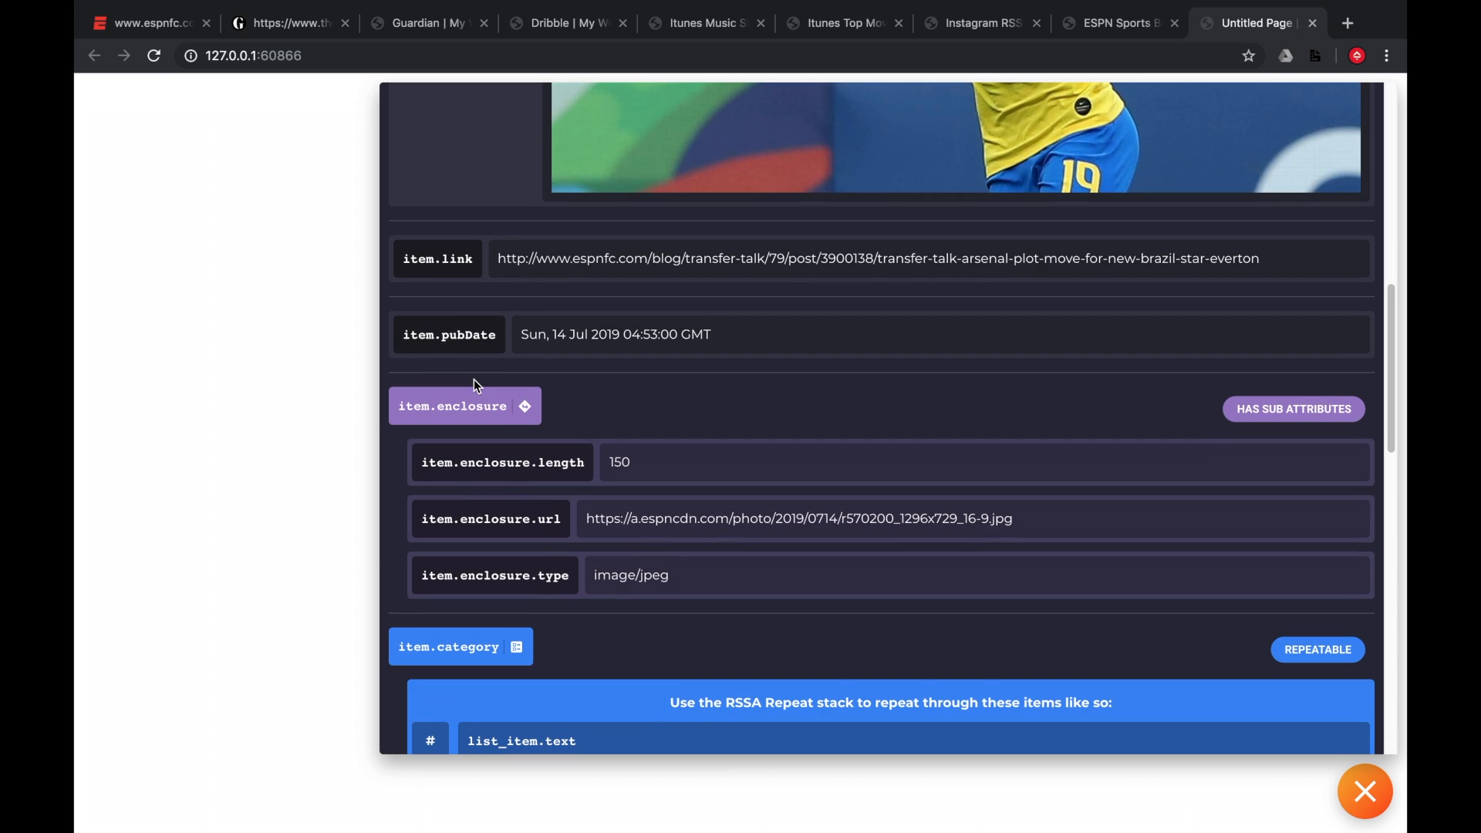
drag(588, 519, 508, 521)
scroll(497, 501, down, 4)
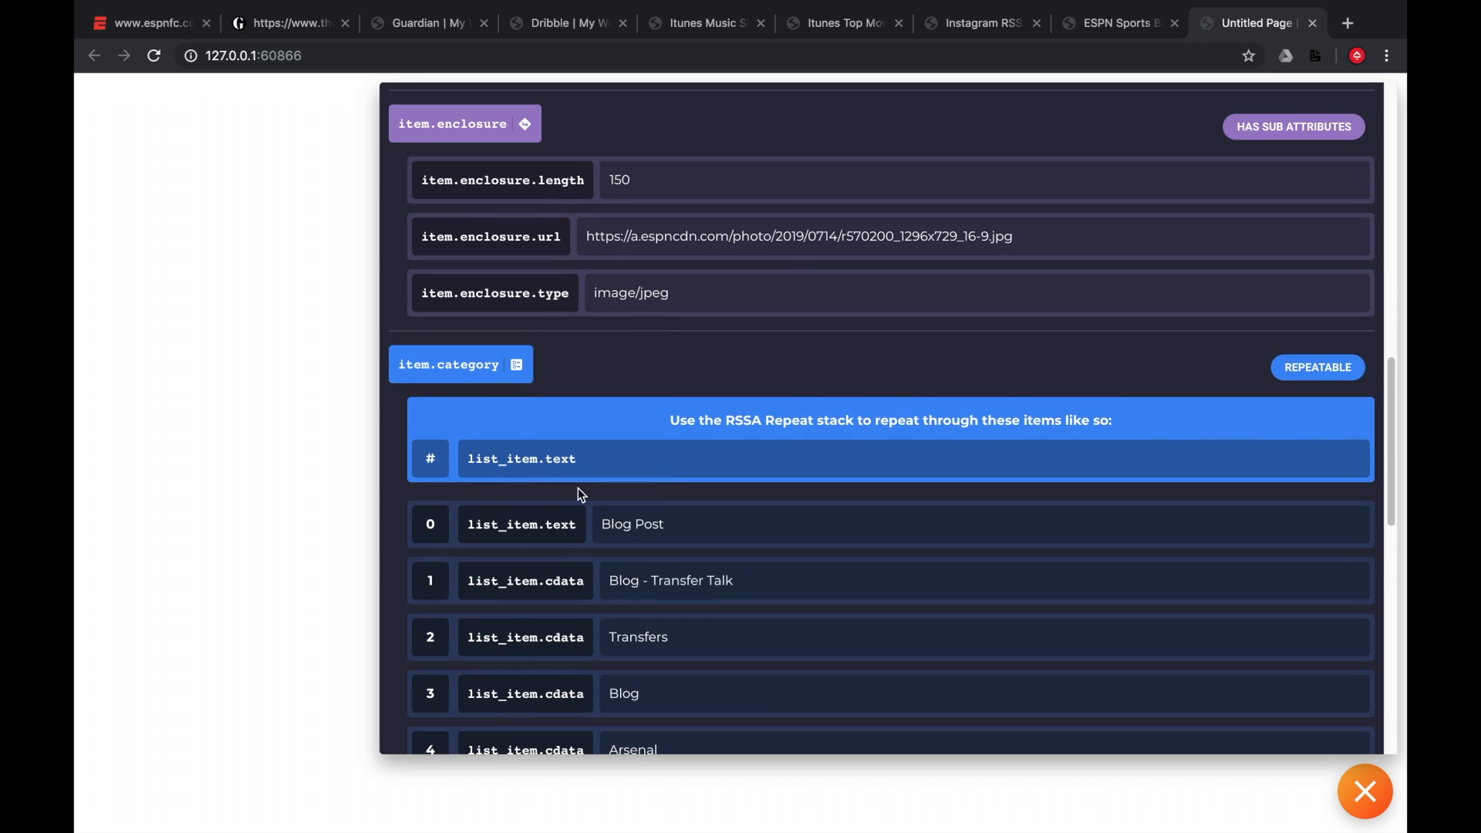
scroll(590, 502, down, 3)
scroll(589, 500, up, 1)
scroll(591, 502, up, 9)
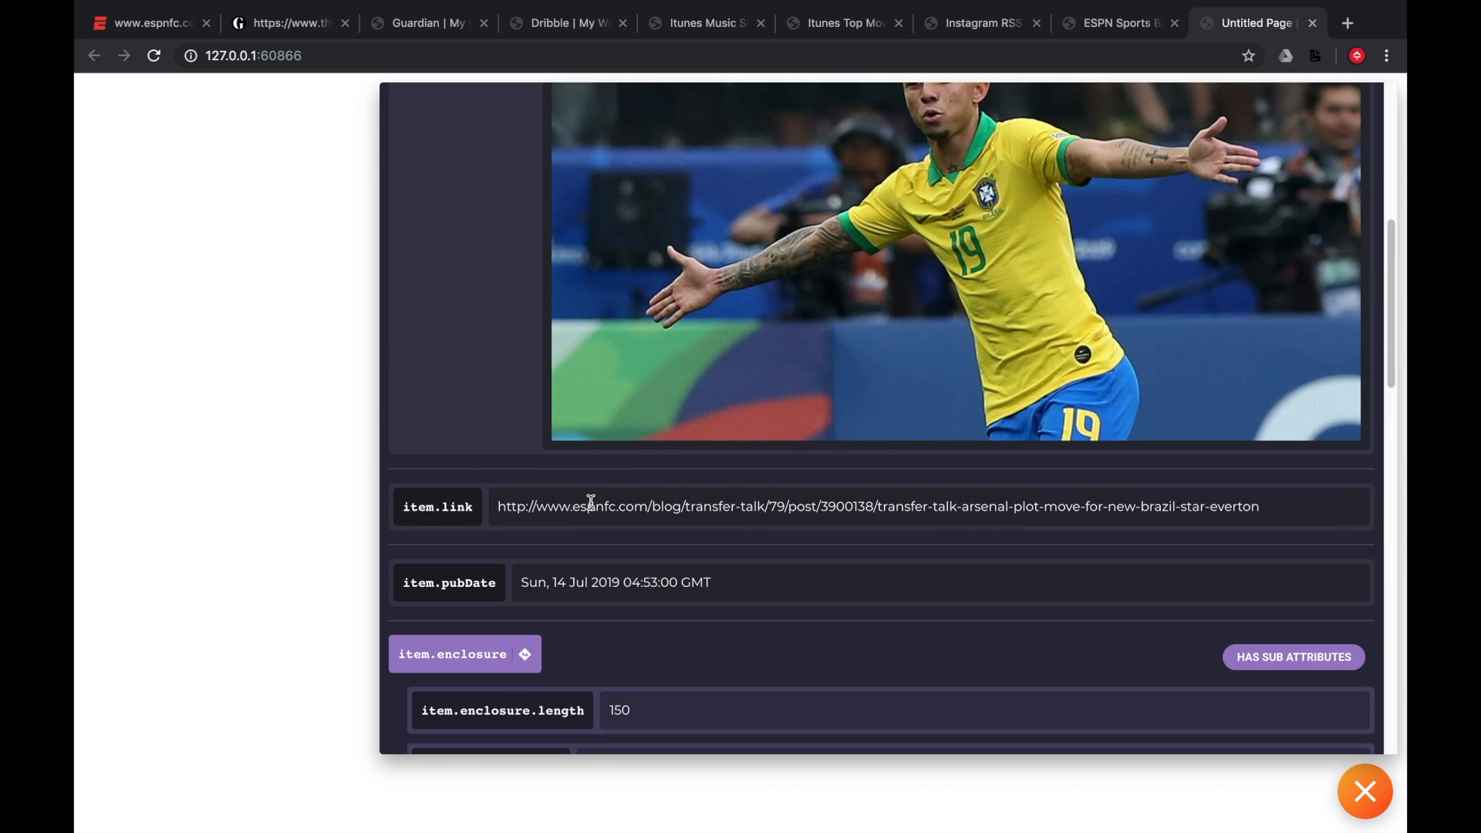
scroll(489, 520, up, 5)
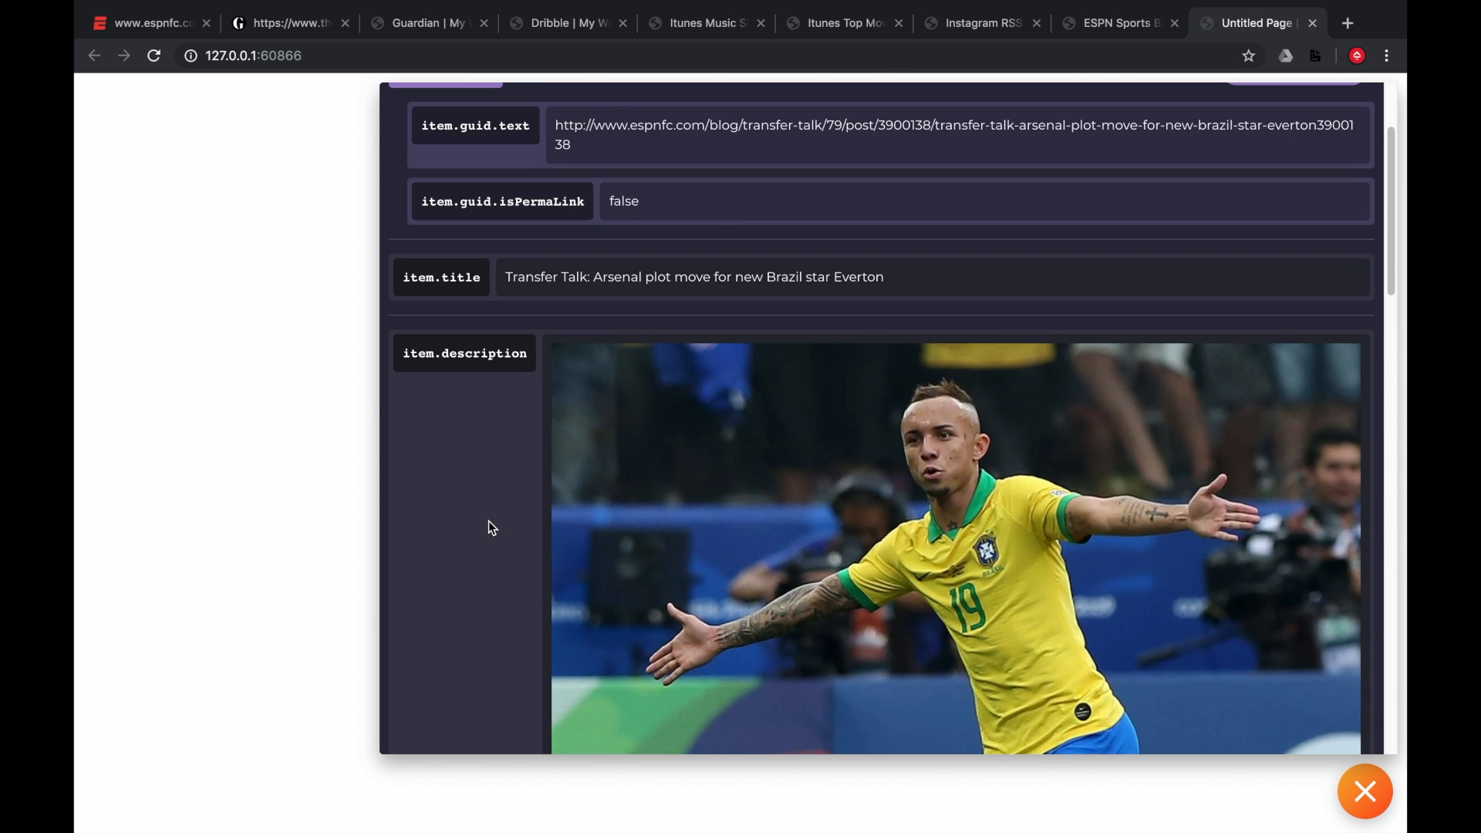
scroll(489, 521, up, 2)
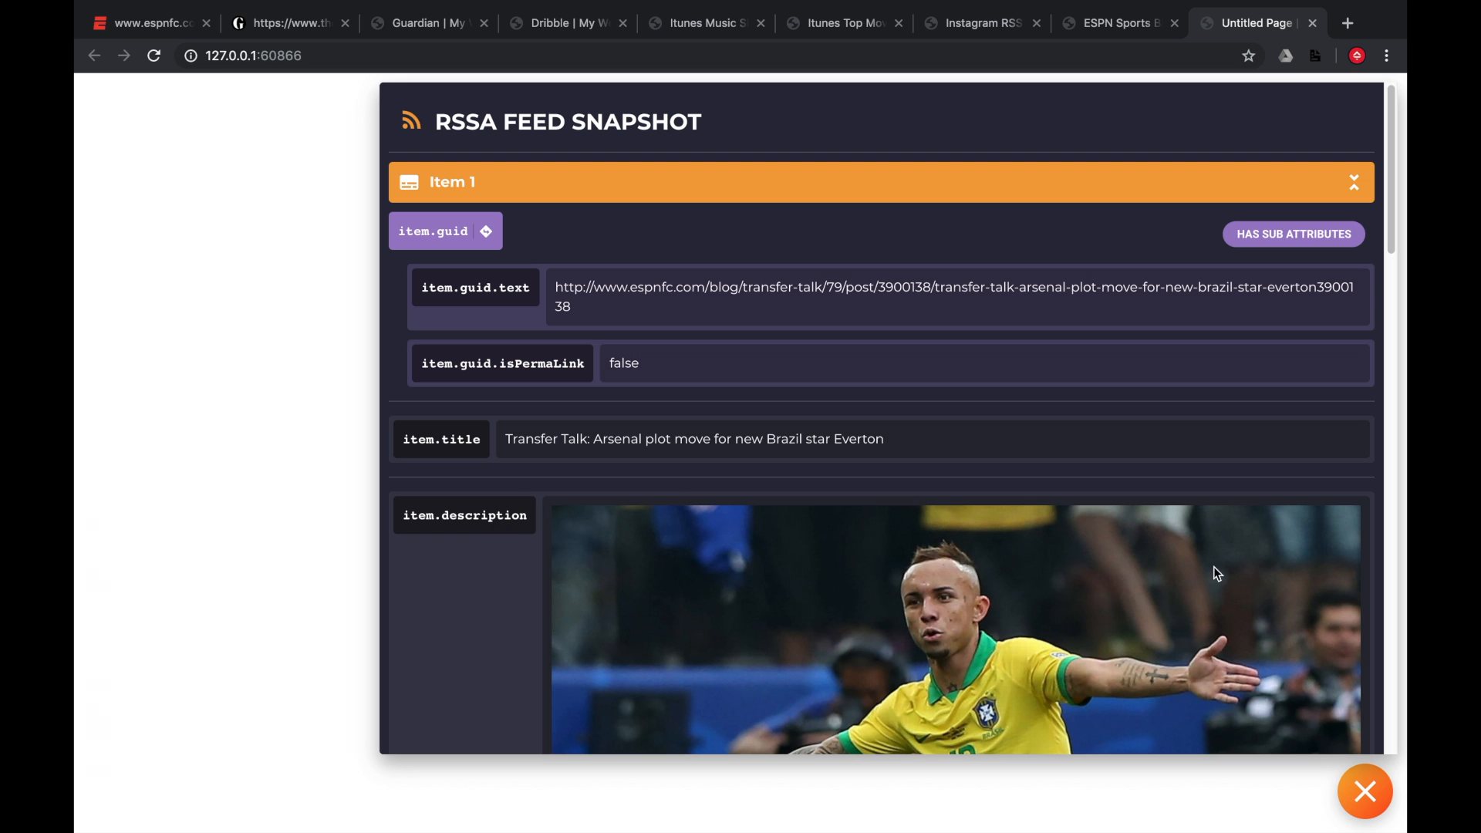
click(1365, 788)
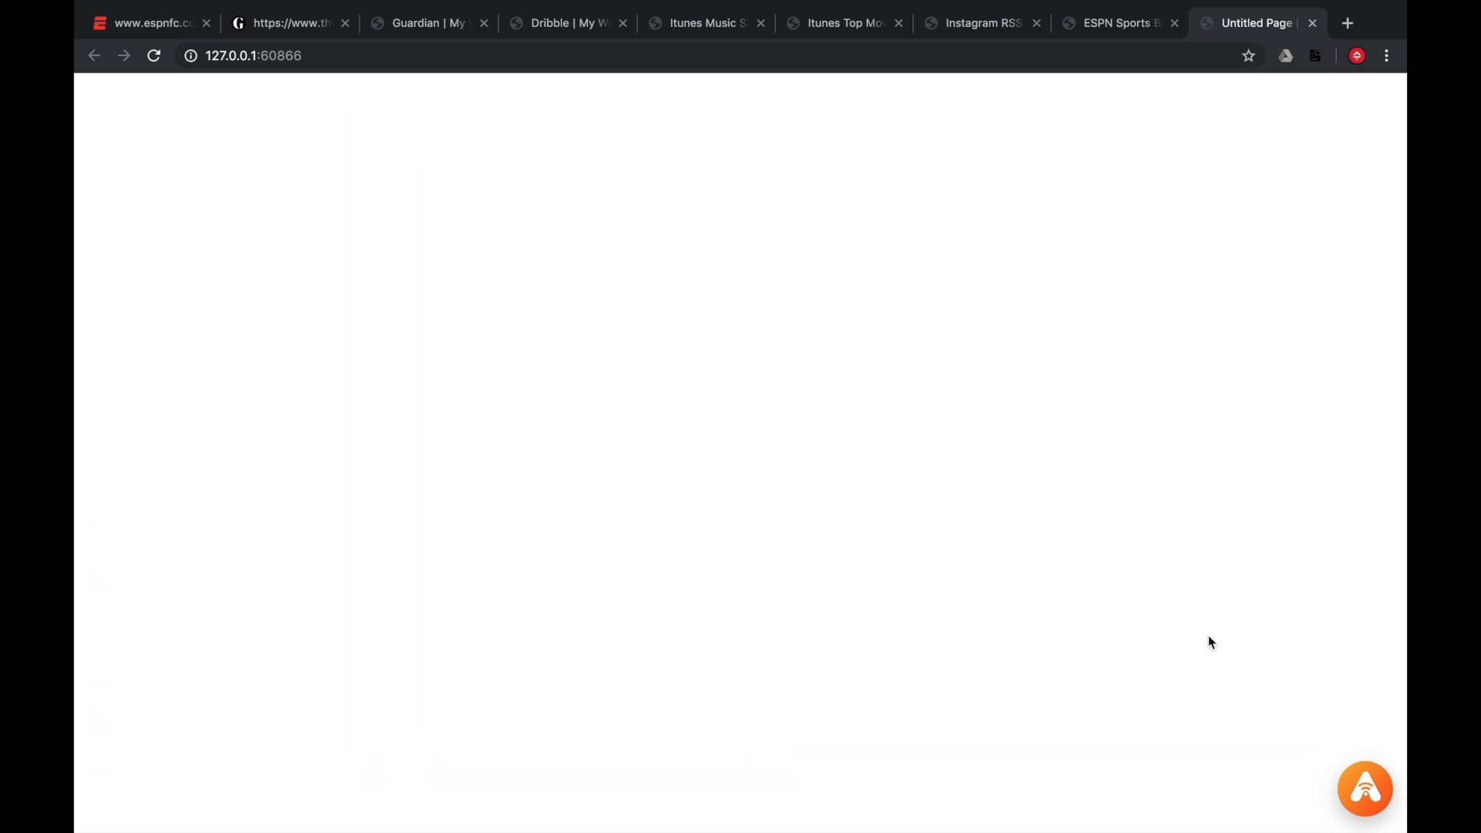
Switch back to RapidWeaver and set the RSS Architect stack's Max Items to 5.
key(super+Tab)
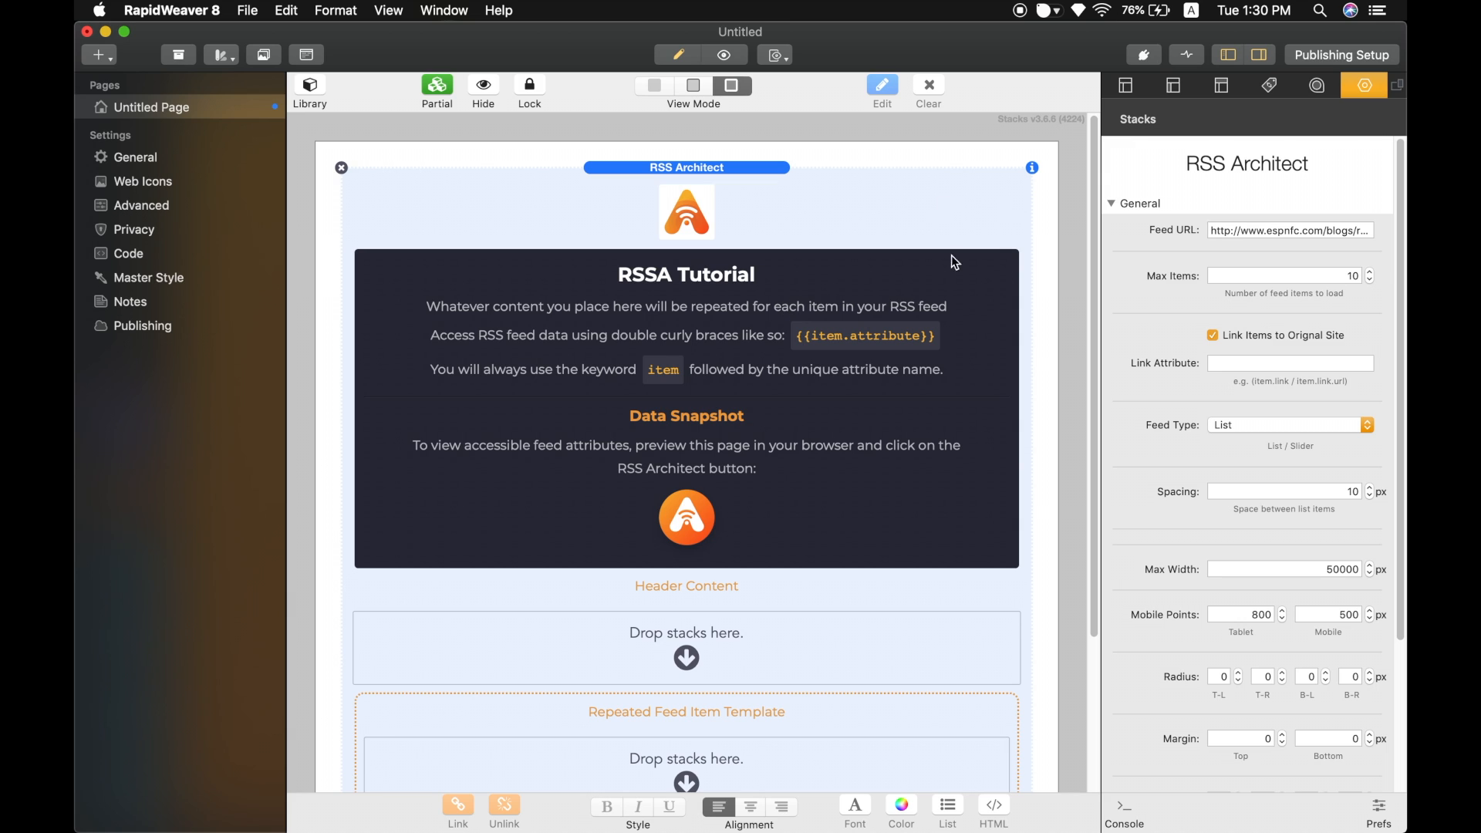
click(1281, 276)
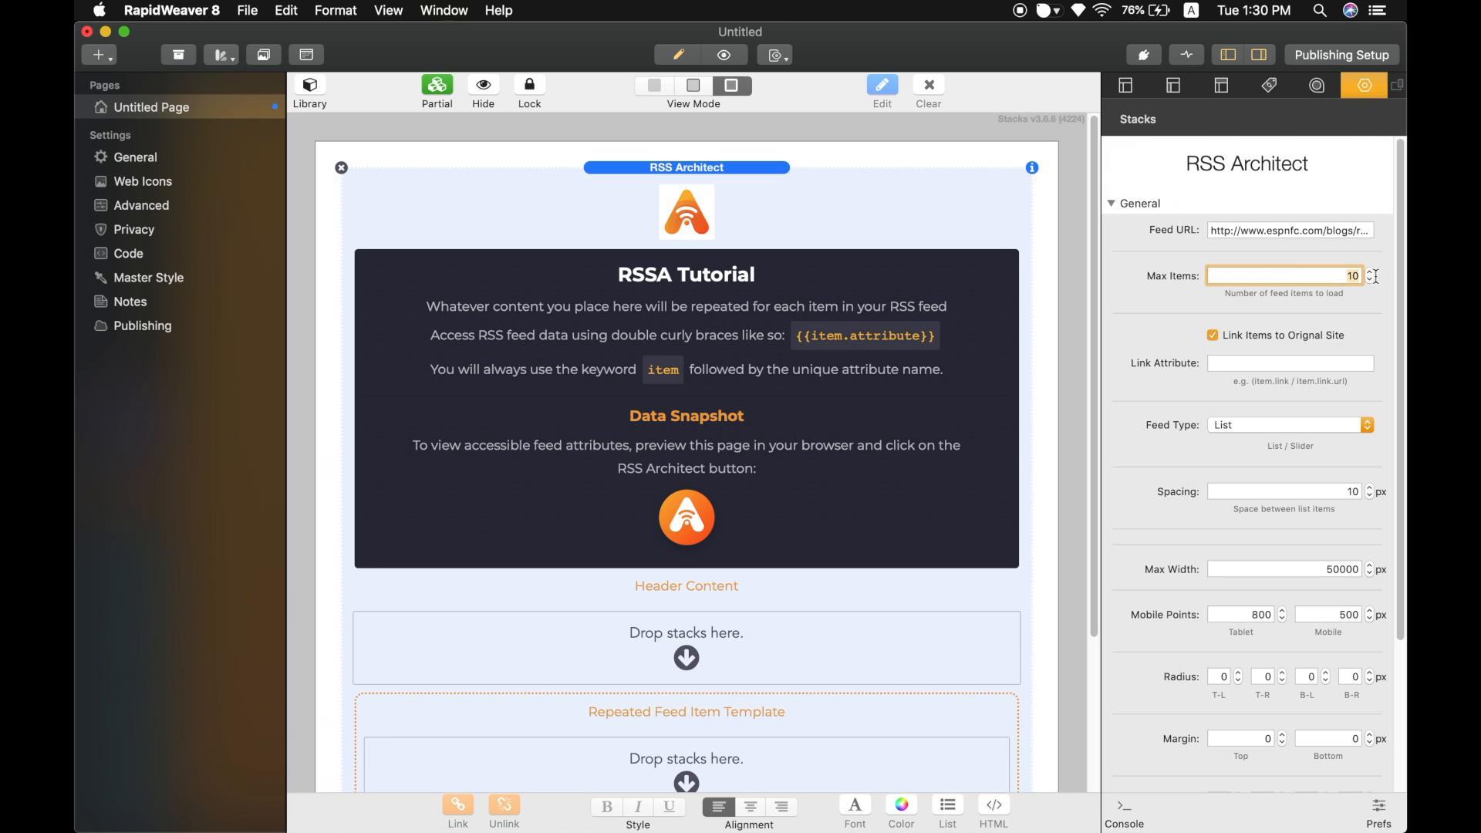
text(5)
Keep the List feed type and set the spacing between list items to 20 px.
scroll(1291, 323, down, 3)
click(1264, 364)
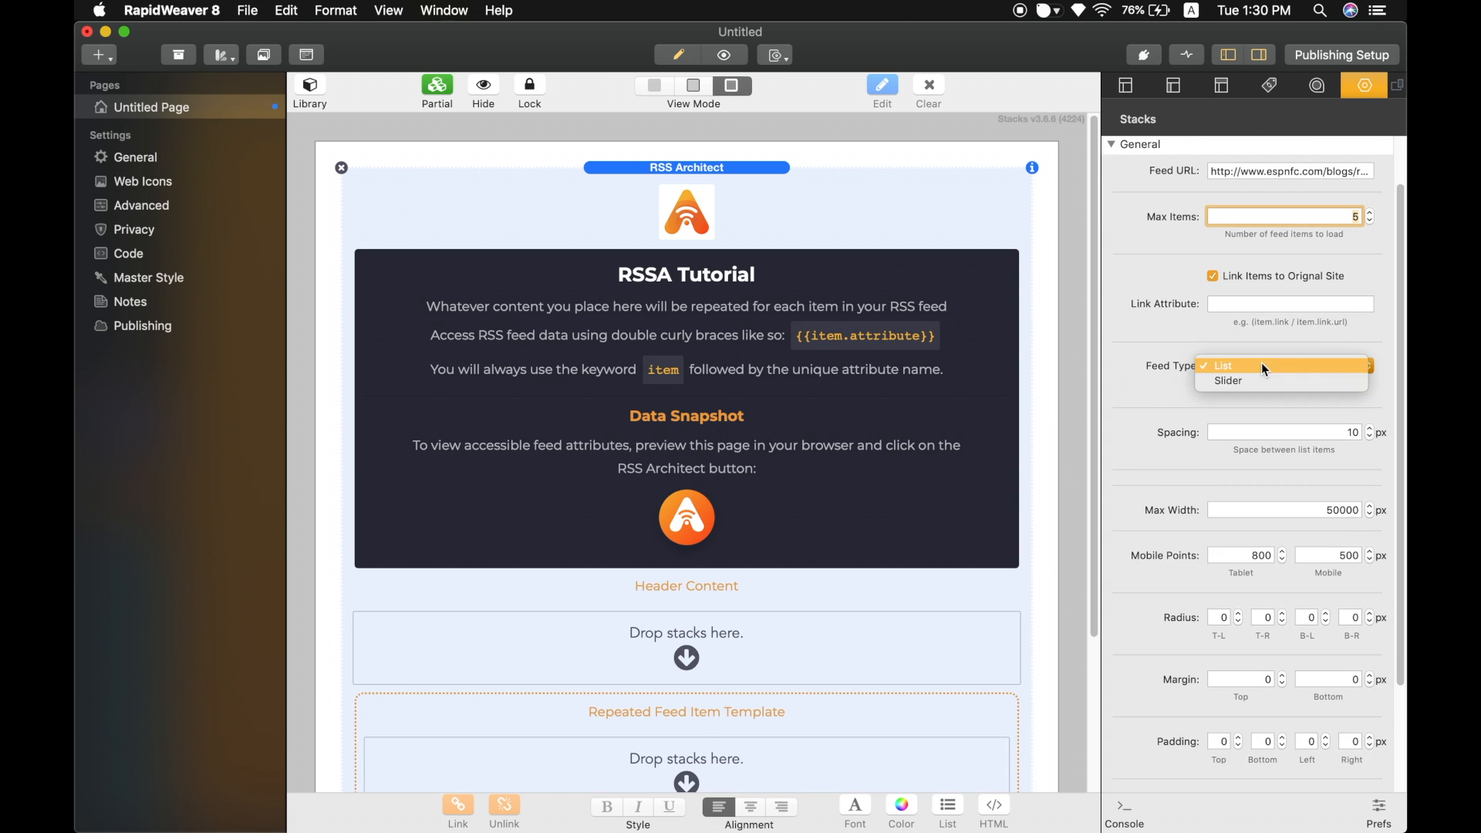
click(1254, 351)
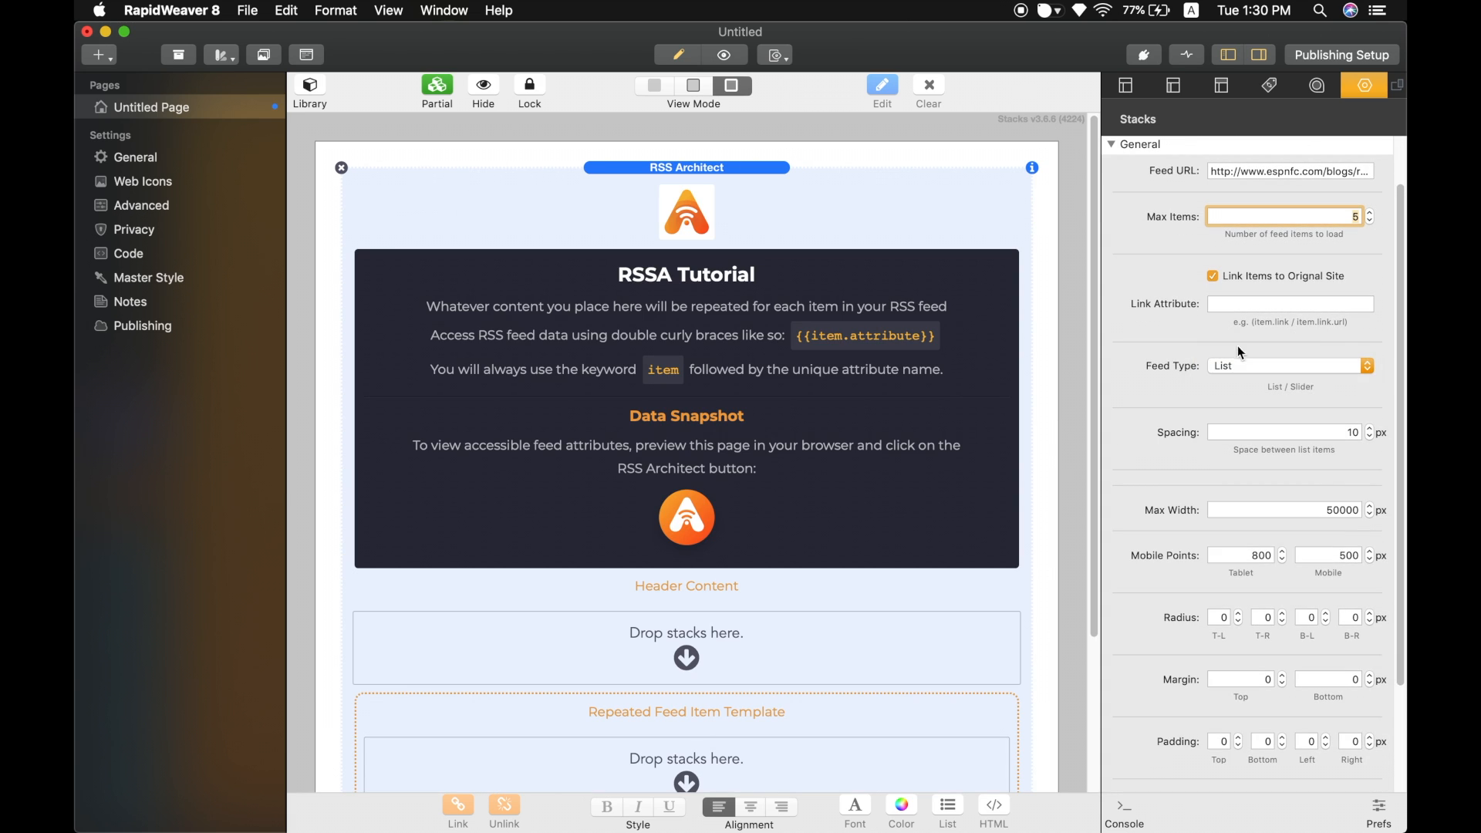
click(1303, 432)
text(20)
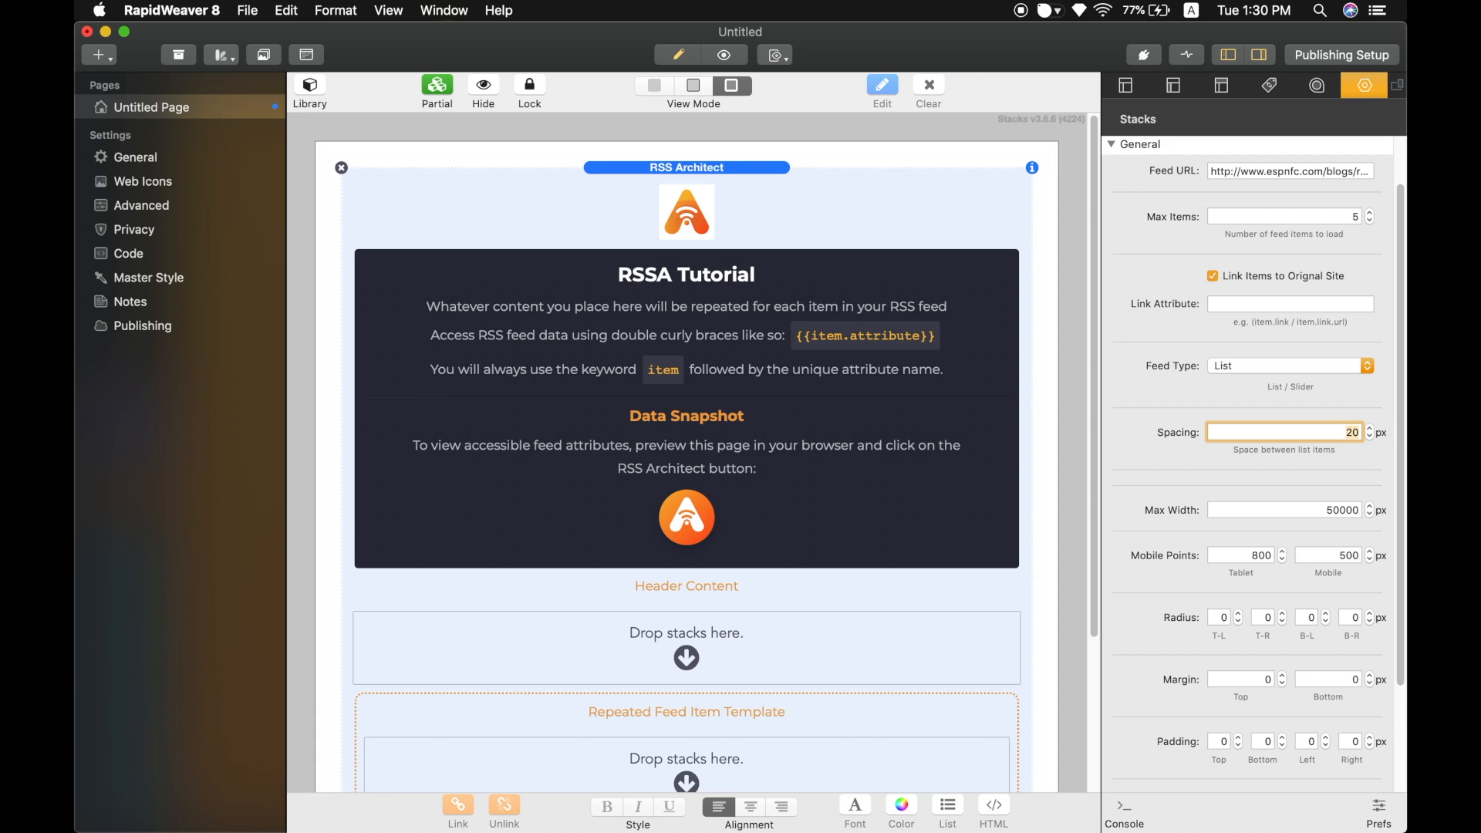
Set the RSS Architect stack's Max Width to 500 px.
scroll(1294, 411, down, 5)
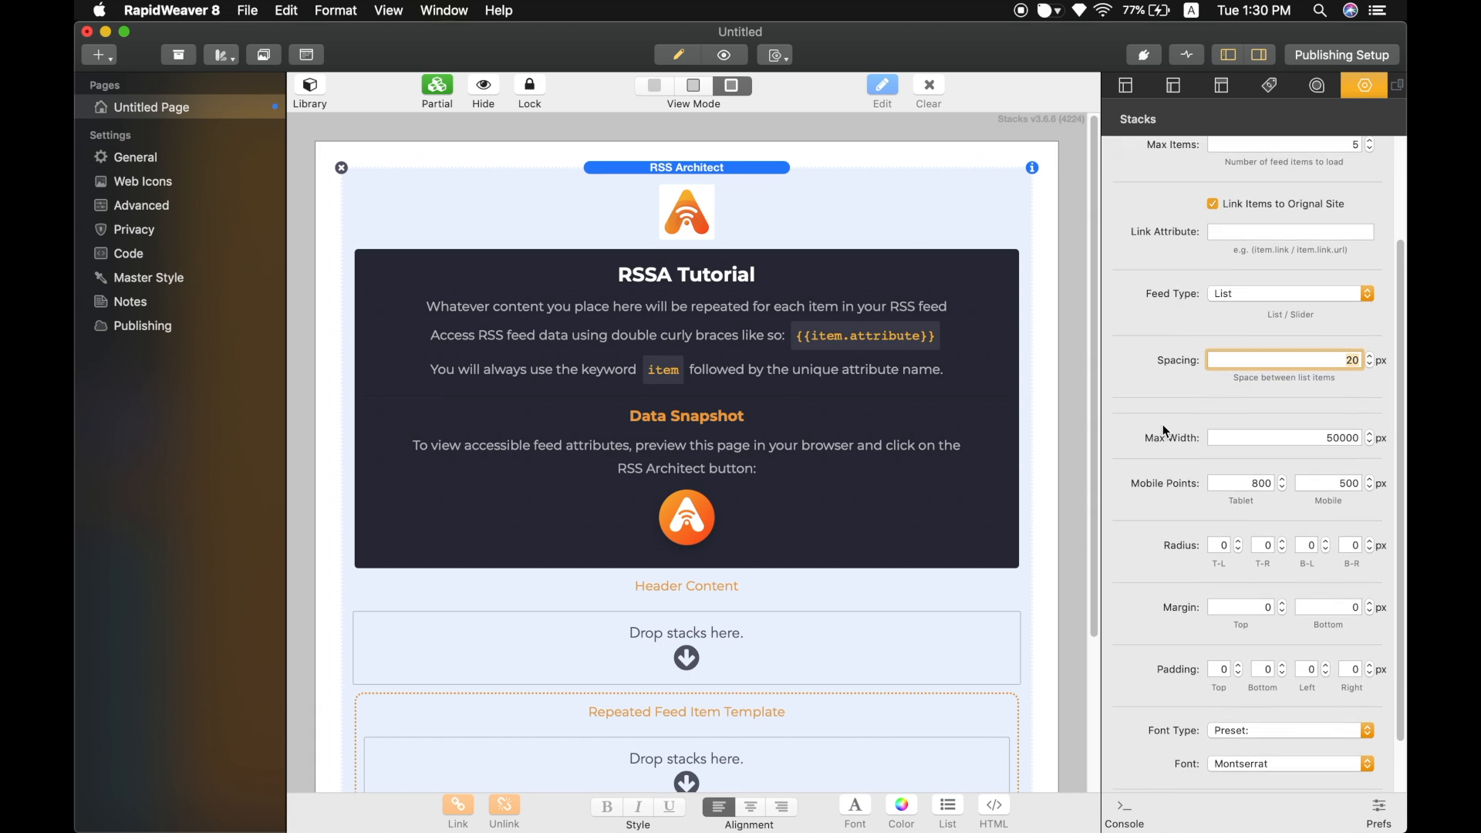
click(1362, 410)
text(500)
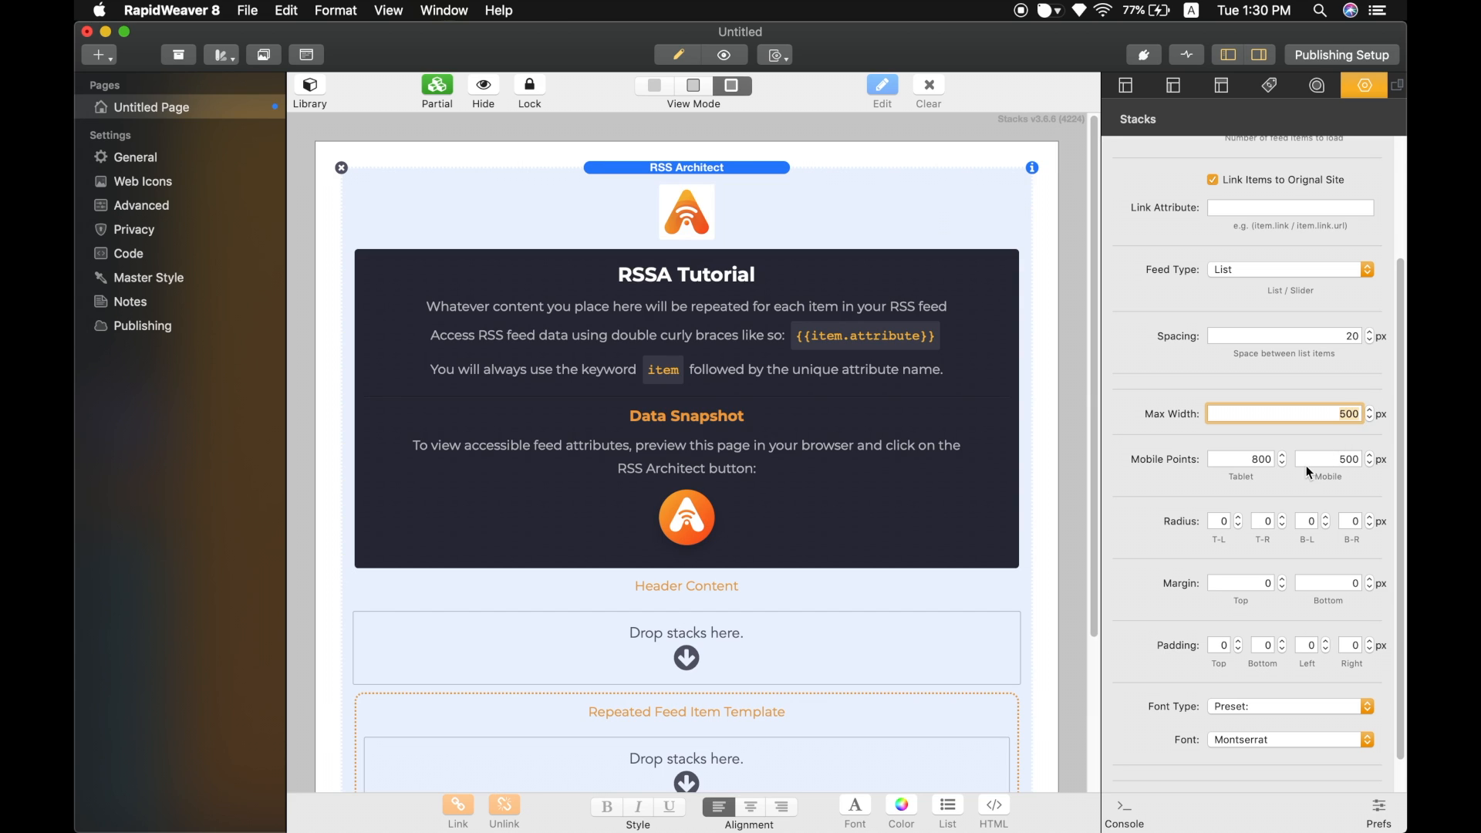
Set the RSS Architect stack's padding to 30 px on top, bottom, left and right.
scroll(1314, 461, down, 2)
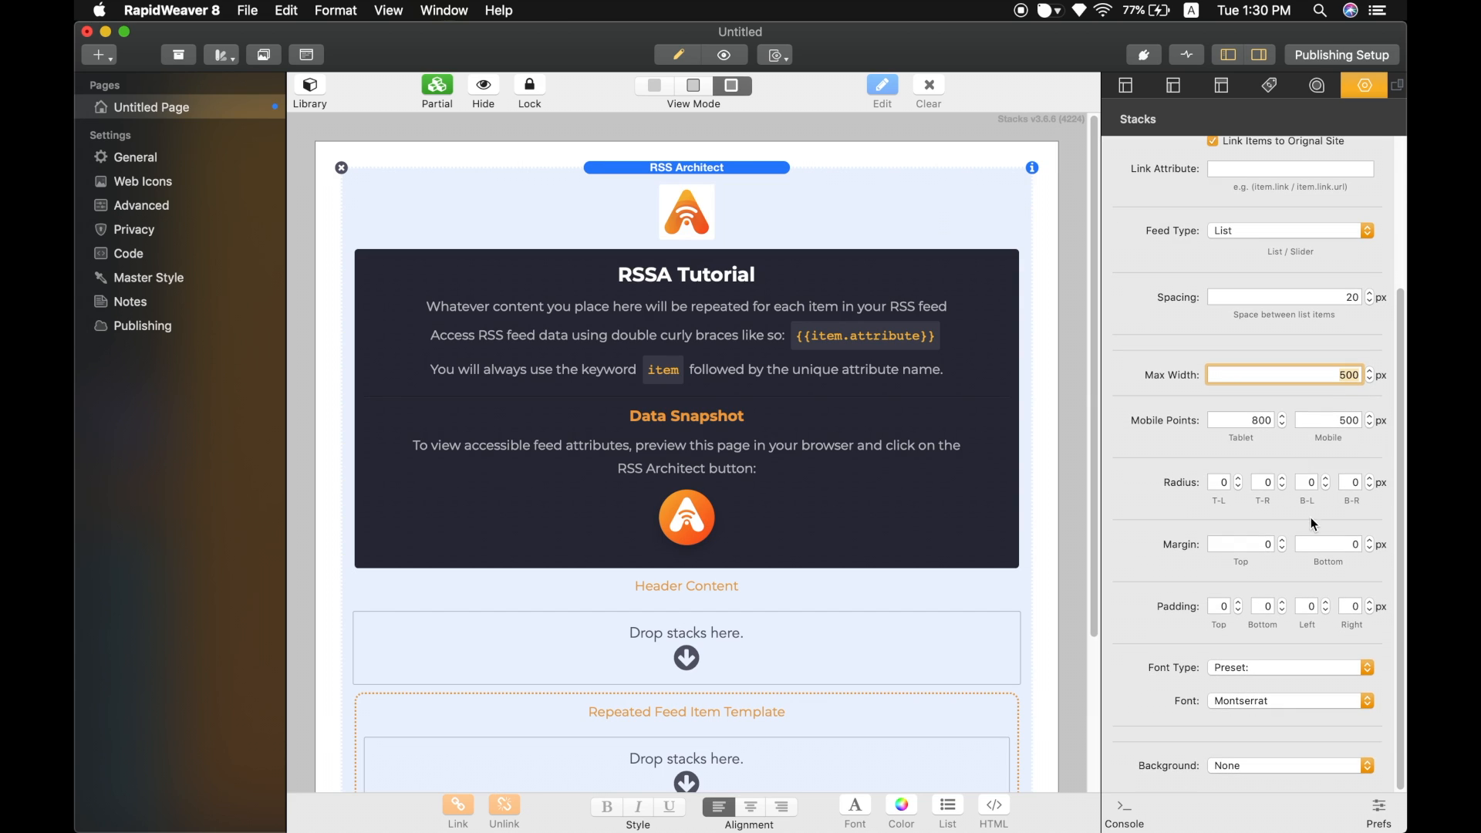
click(1222, 608)
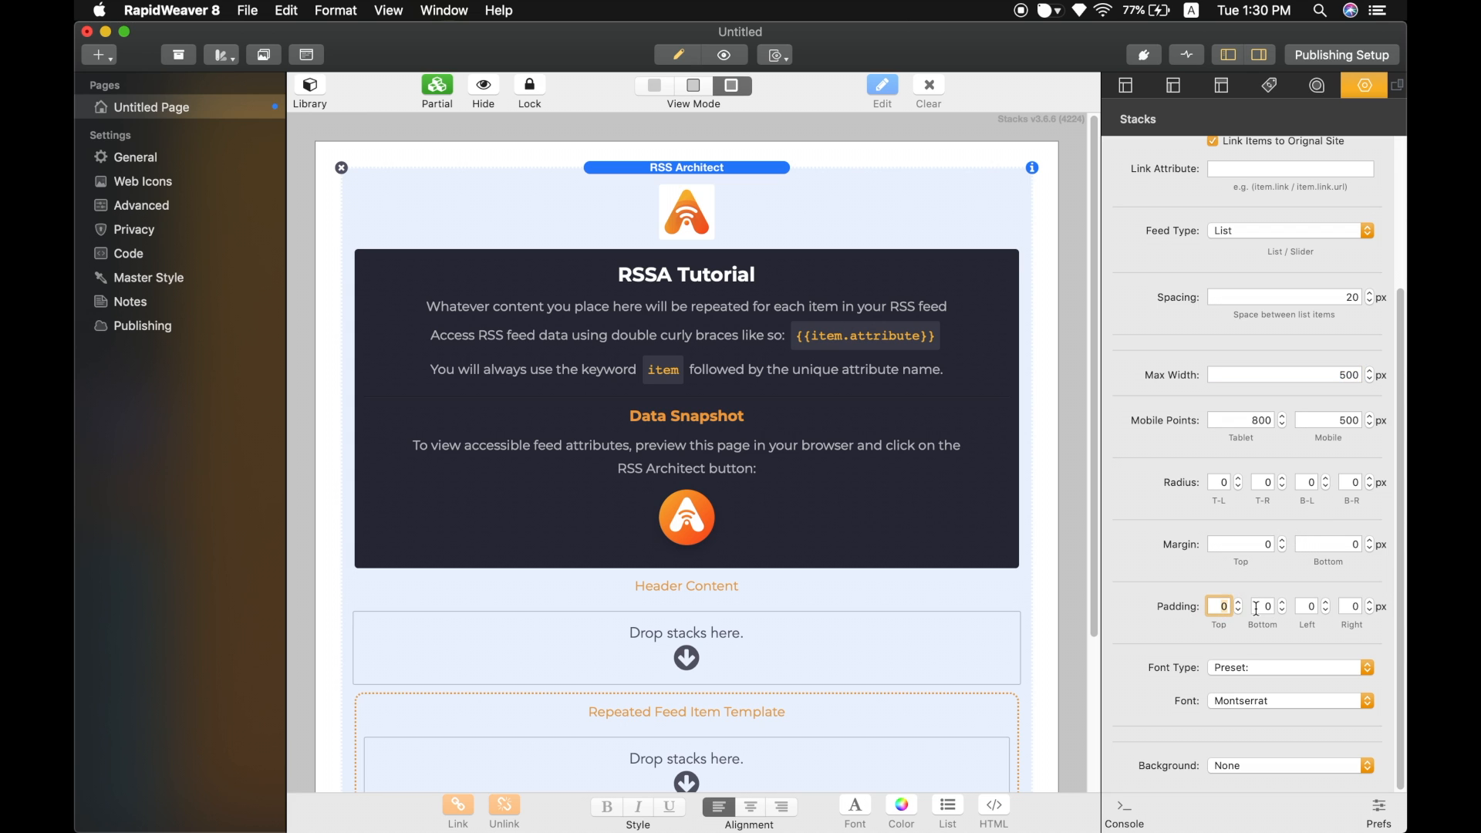
text(30)
key(Tab)
text(30)
key(Tab)
text(30)
key(Tab)
text(30)
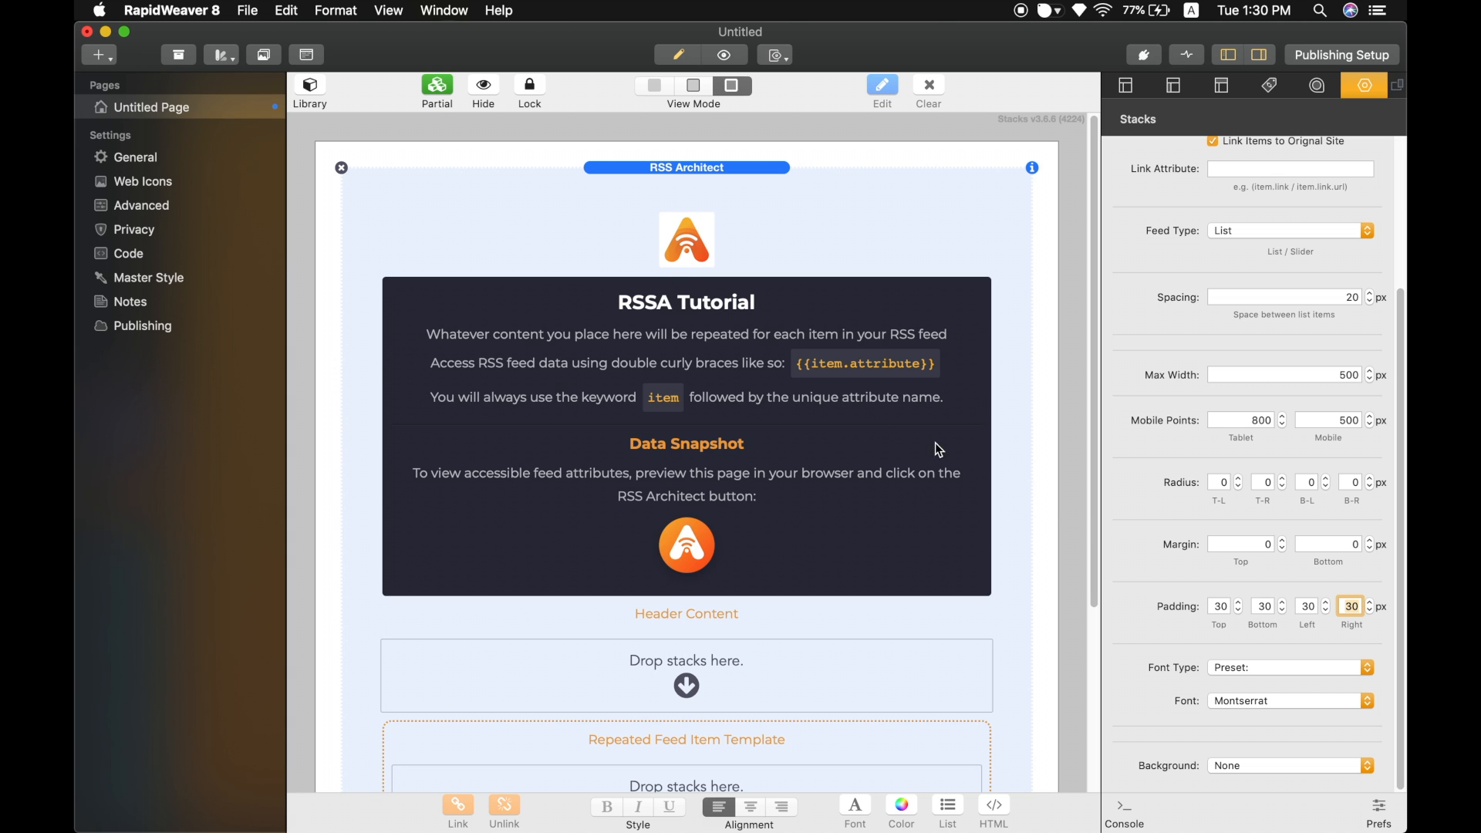
Place a Row Container stack from the library into the Repeated Feed Item Template area.
scroll(766, 376, down, 1)
scroll(766, 376, down, 5)
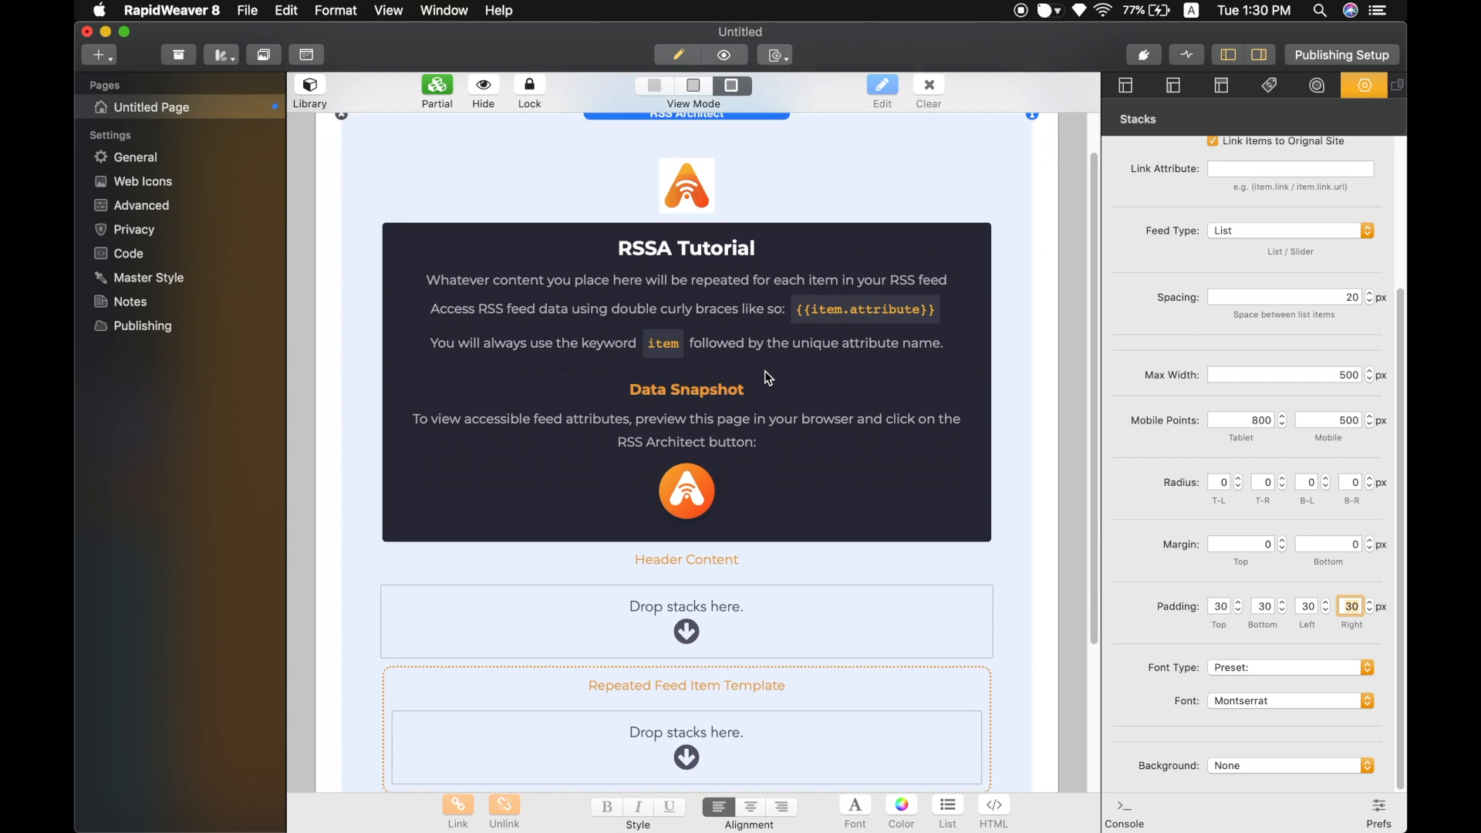
scroll(766, 377, down, 2)
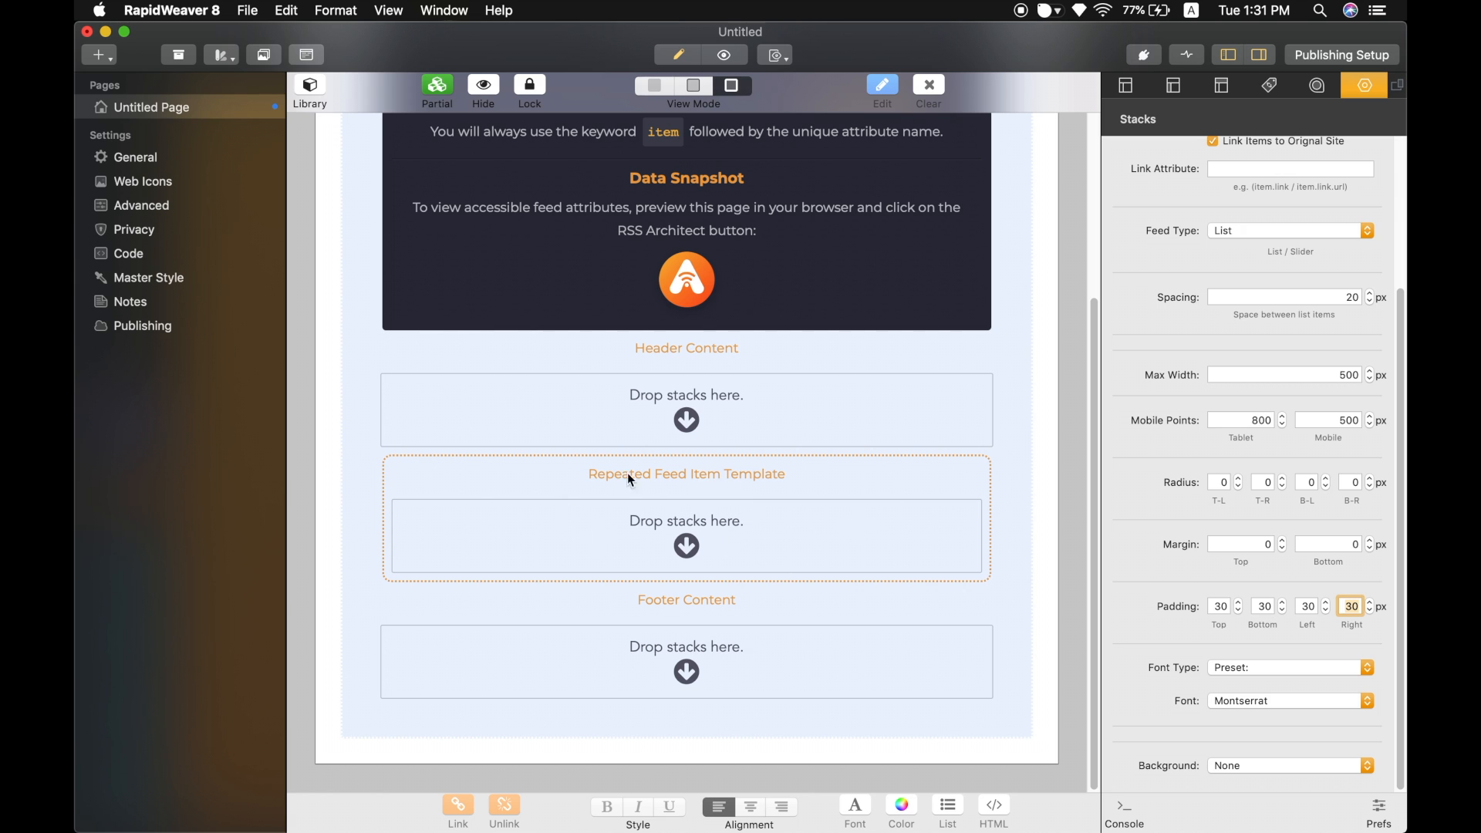
click(314, 88)
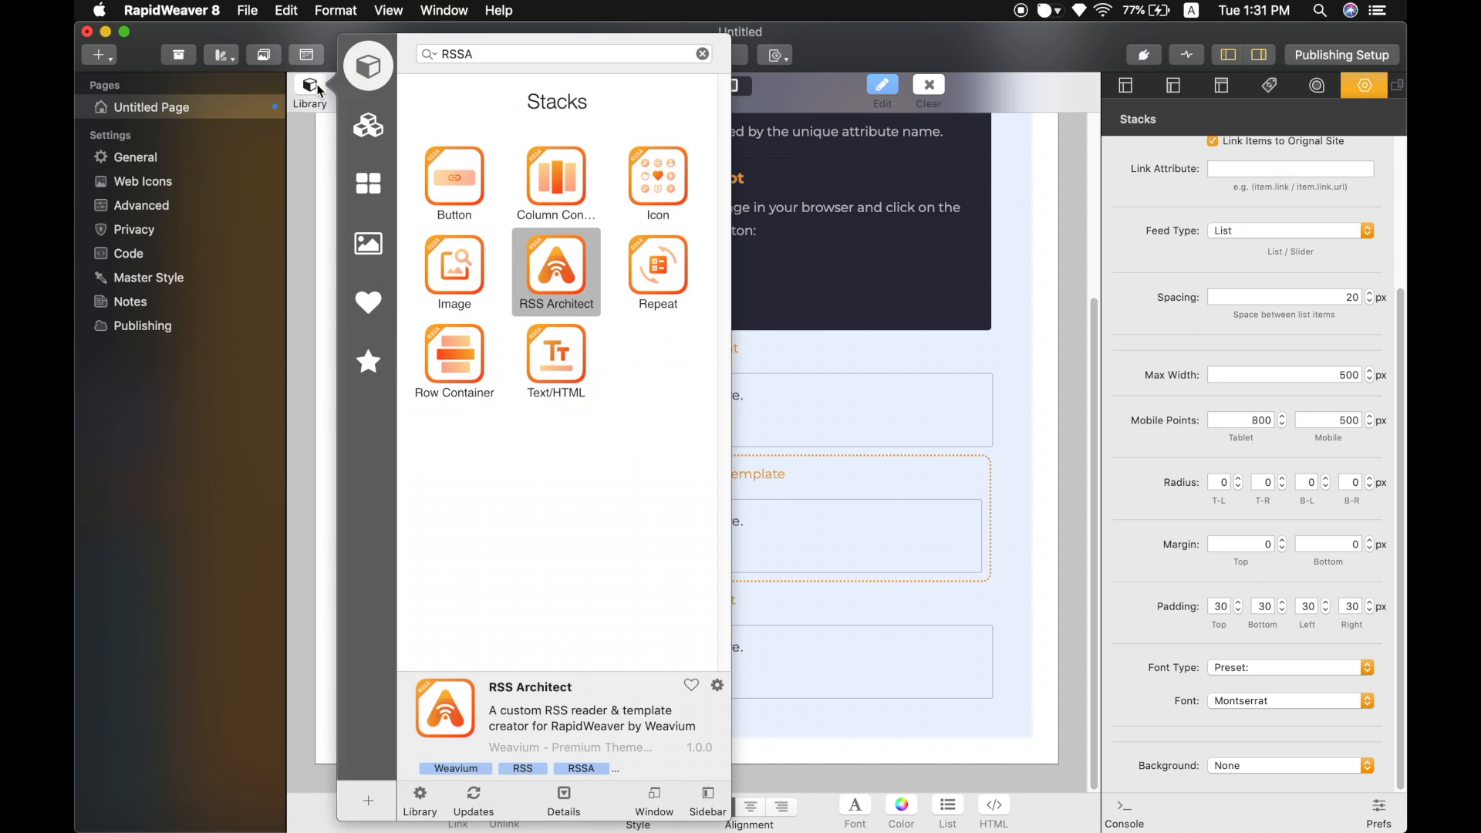
click(473, 374)
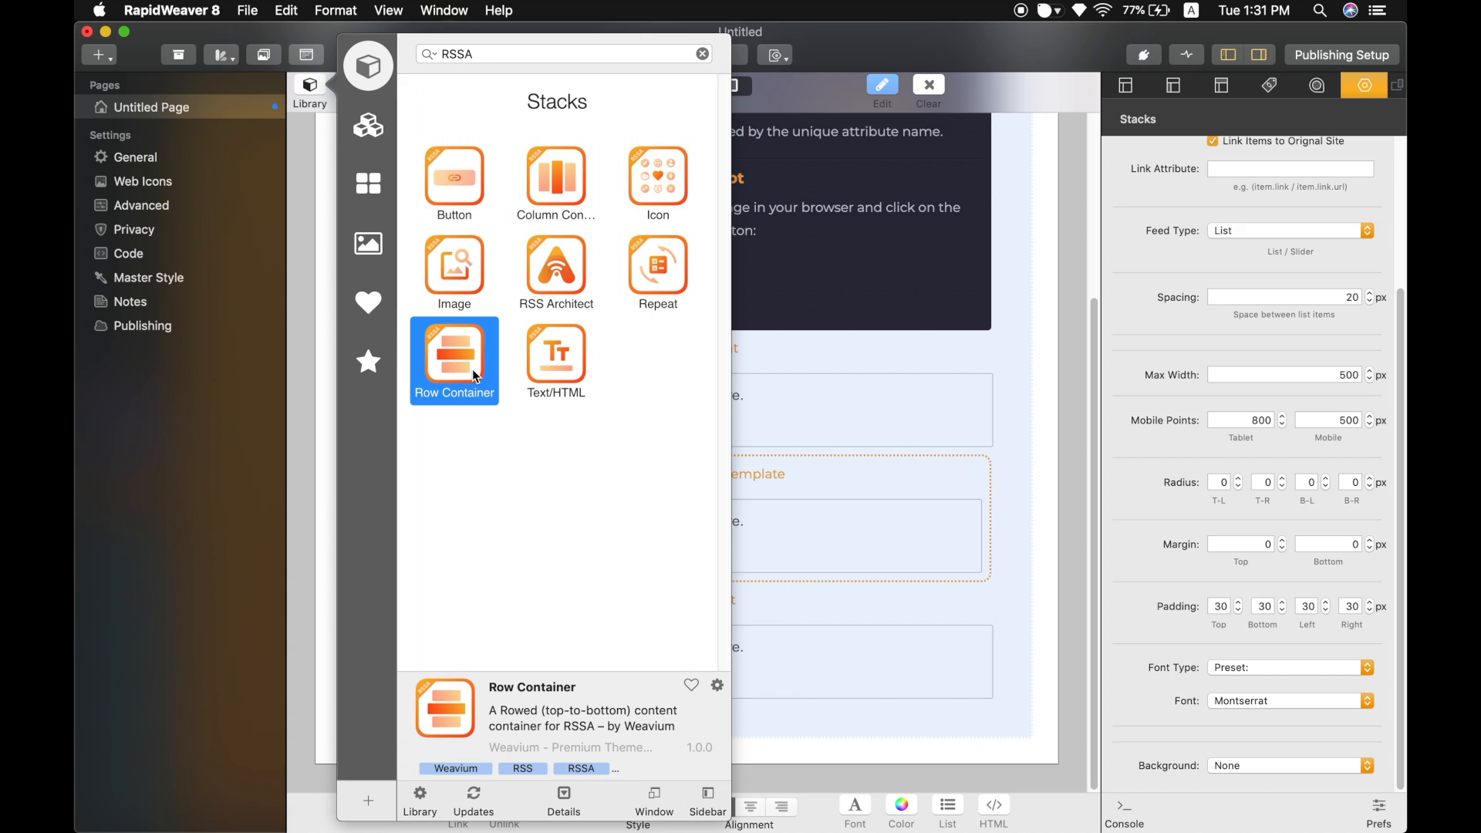
click(566, 208)
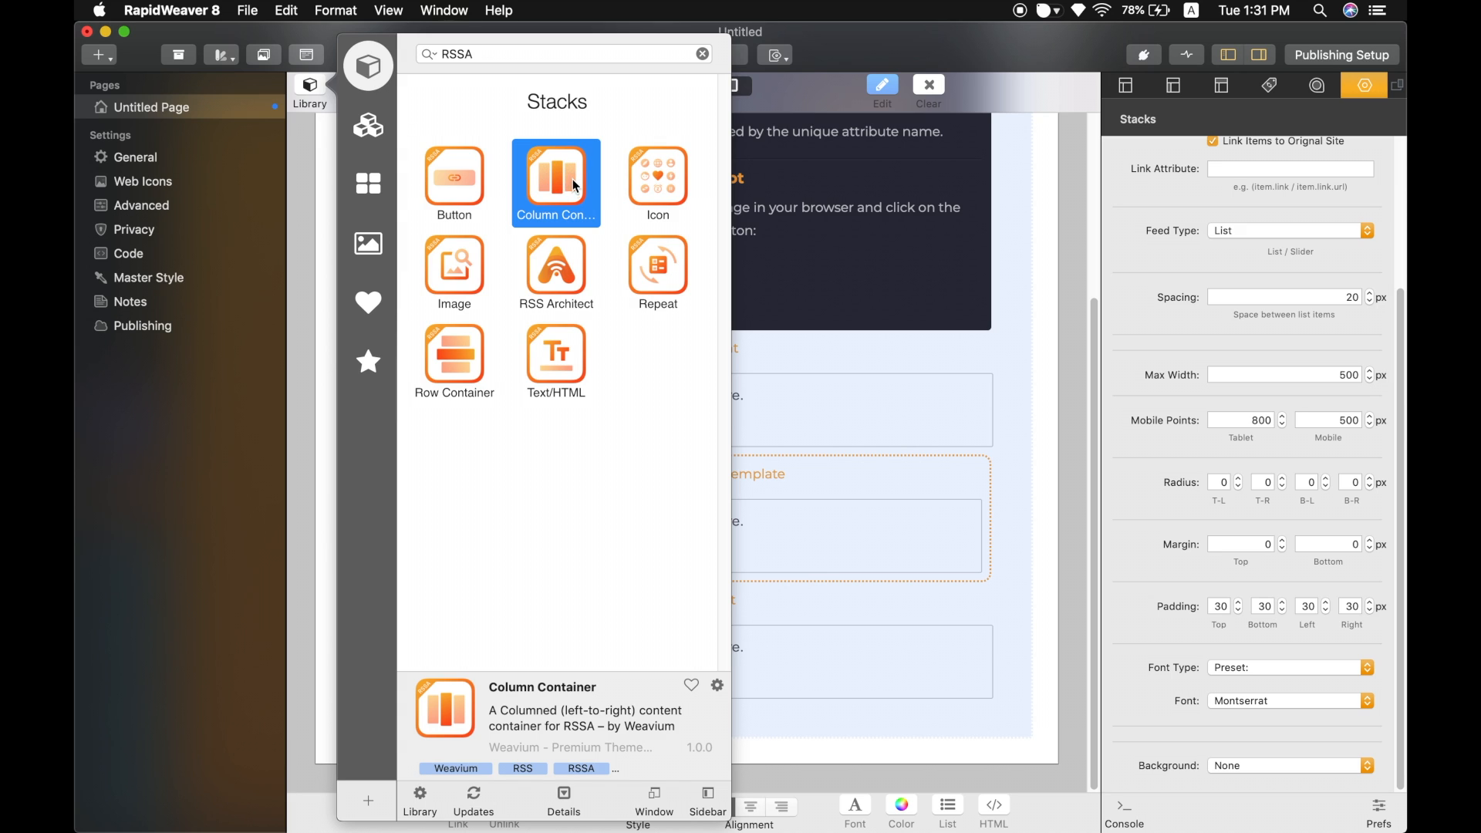
click(473, 355)
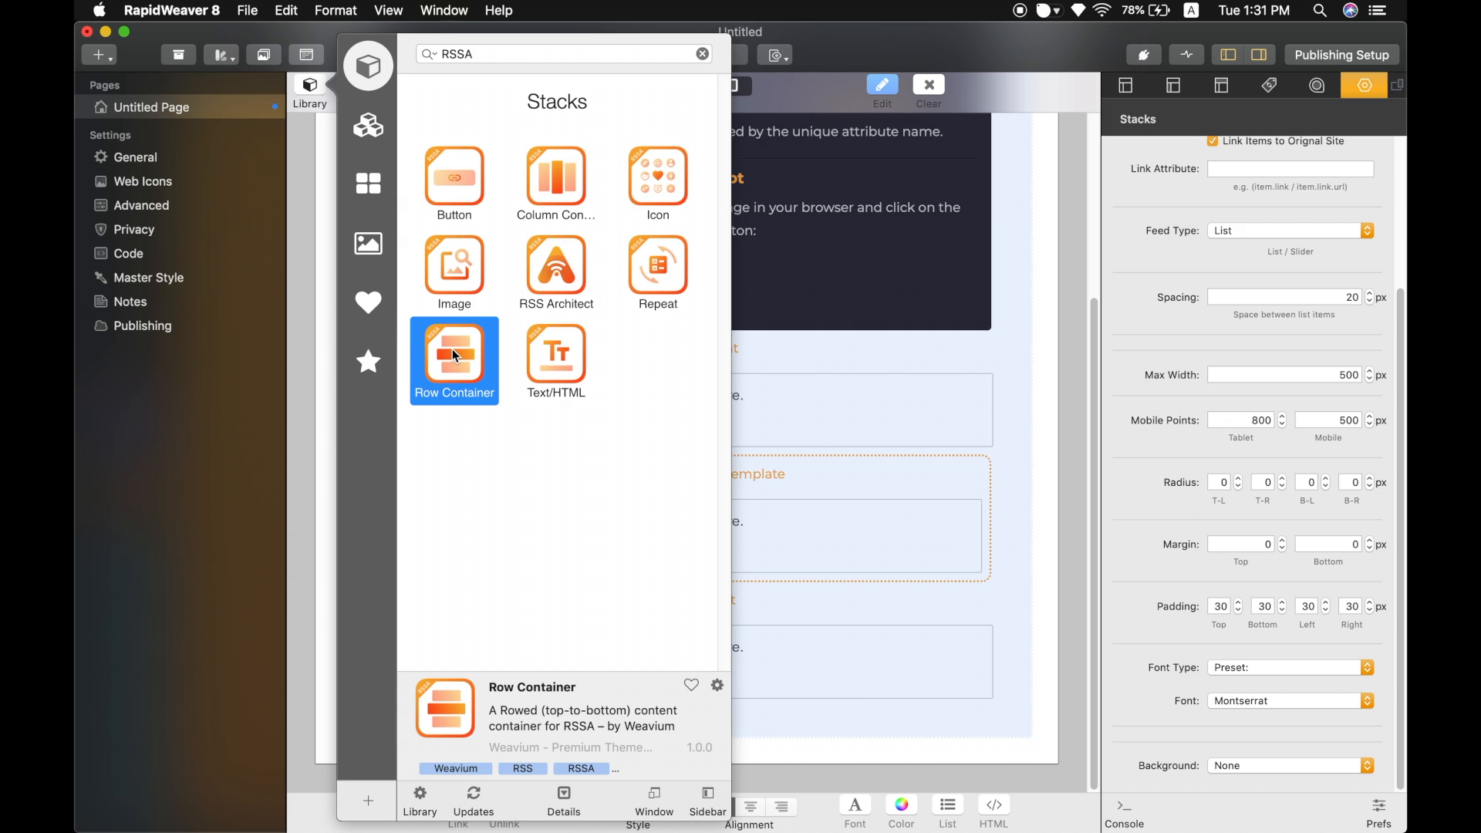
drag(528, 472, 841, 528)
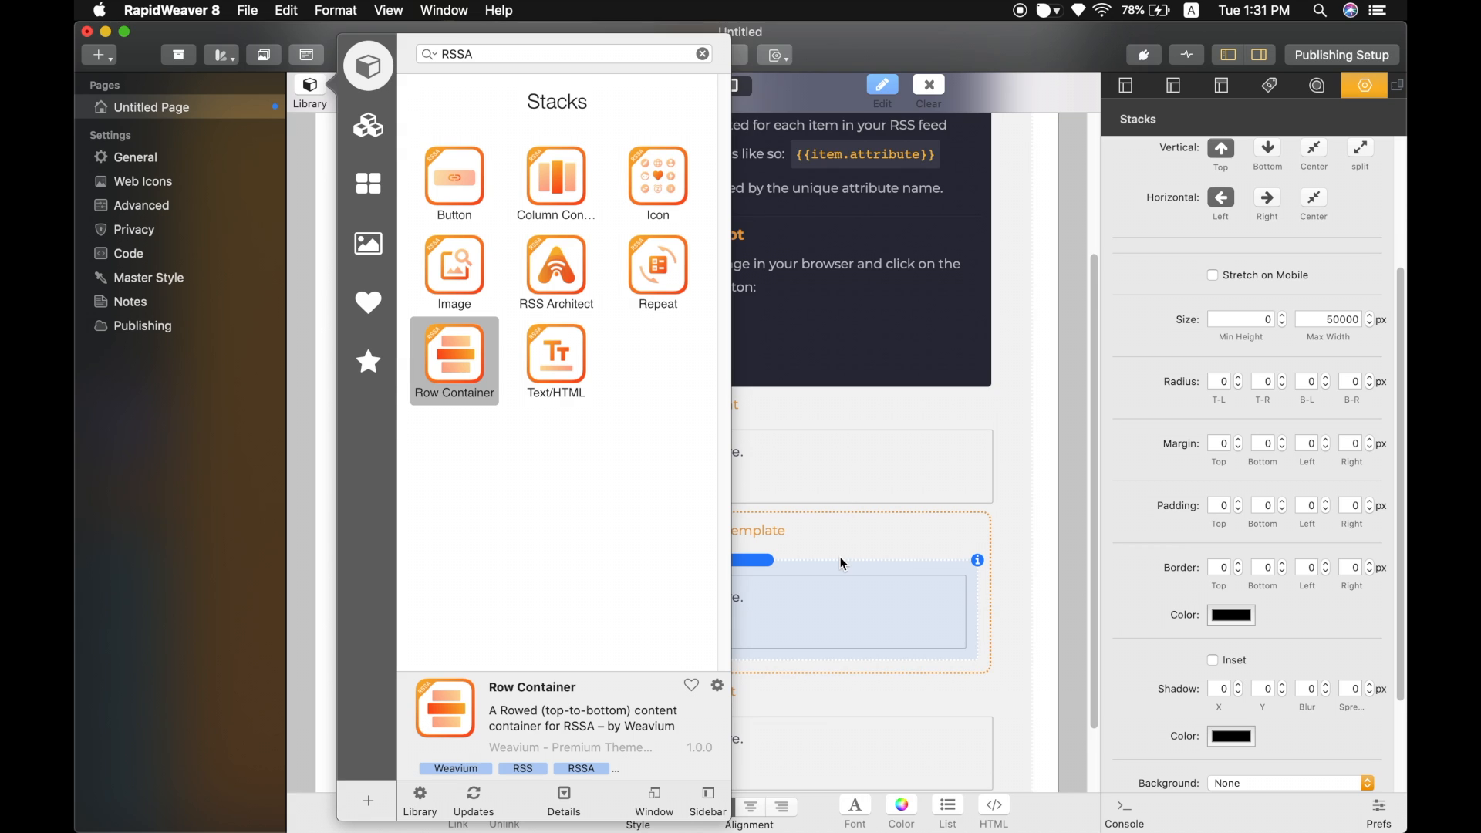
Give the Row Container a solid white color background.
scroll(840, 556, down, 3)
click(837, 514)
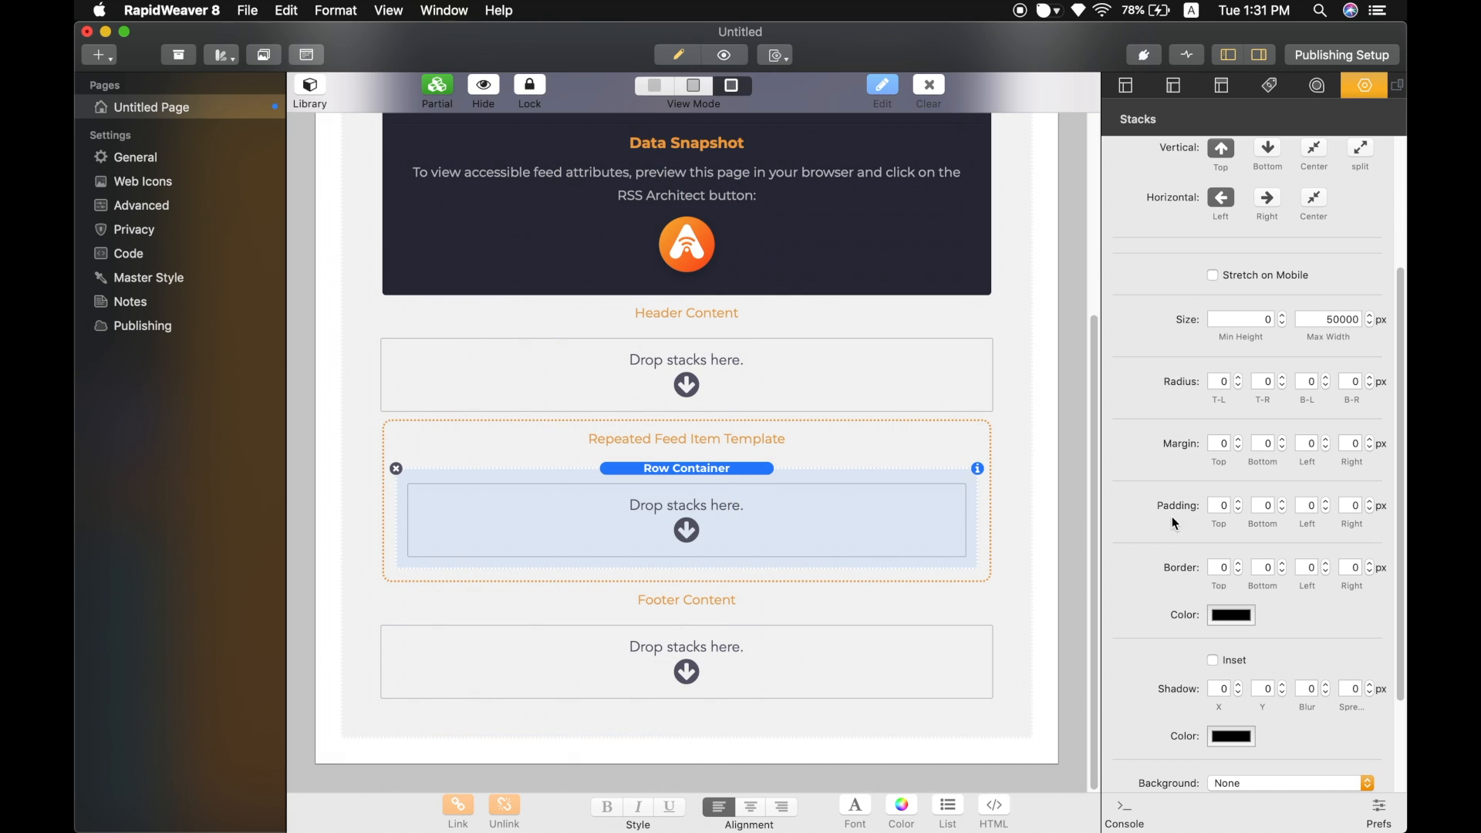
scroll(1186, 520, down, 3)
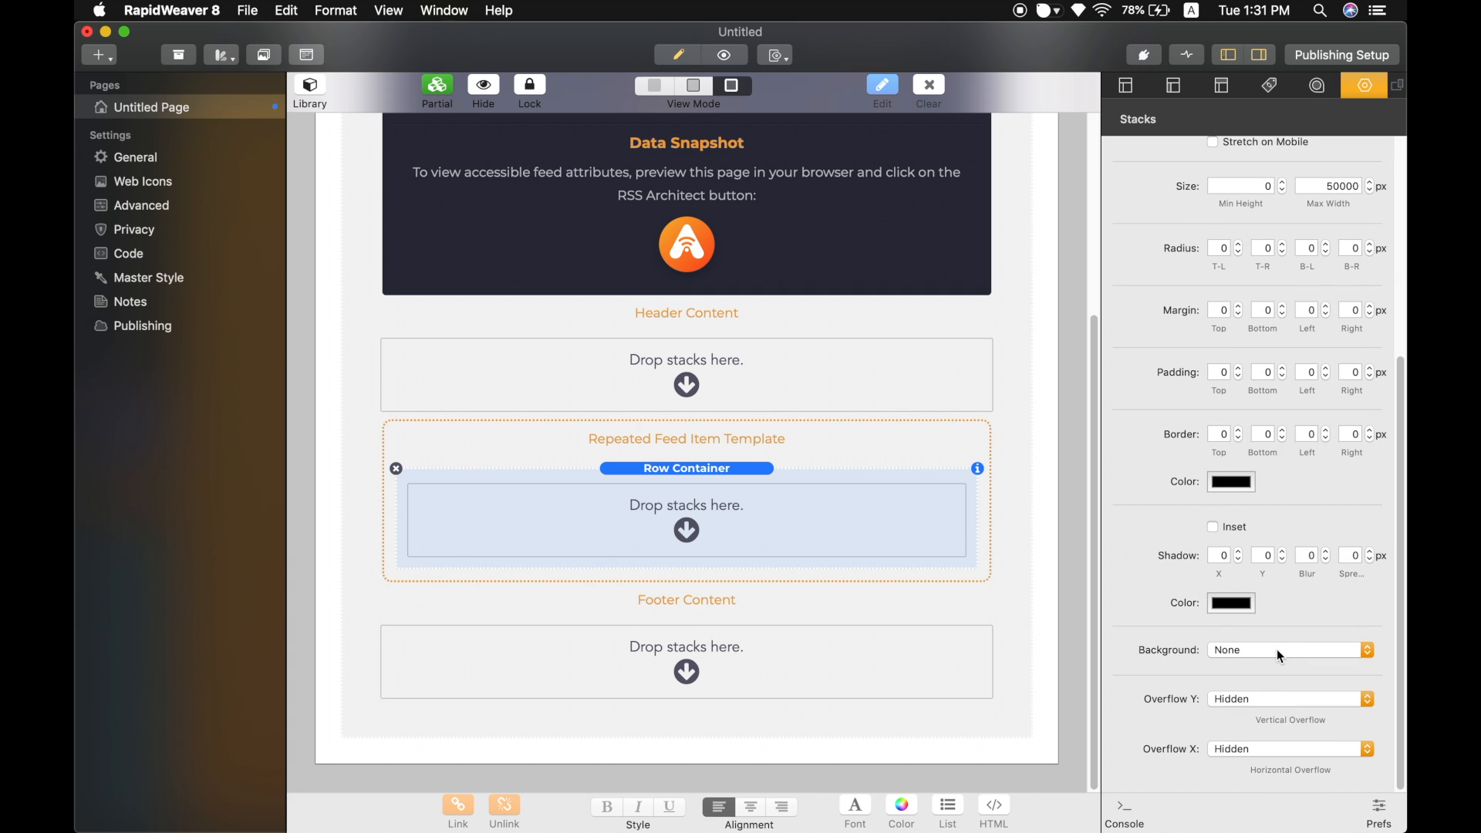
scroll(1268, 648, up, 8)
scroll(1267, 648, down, 8)
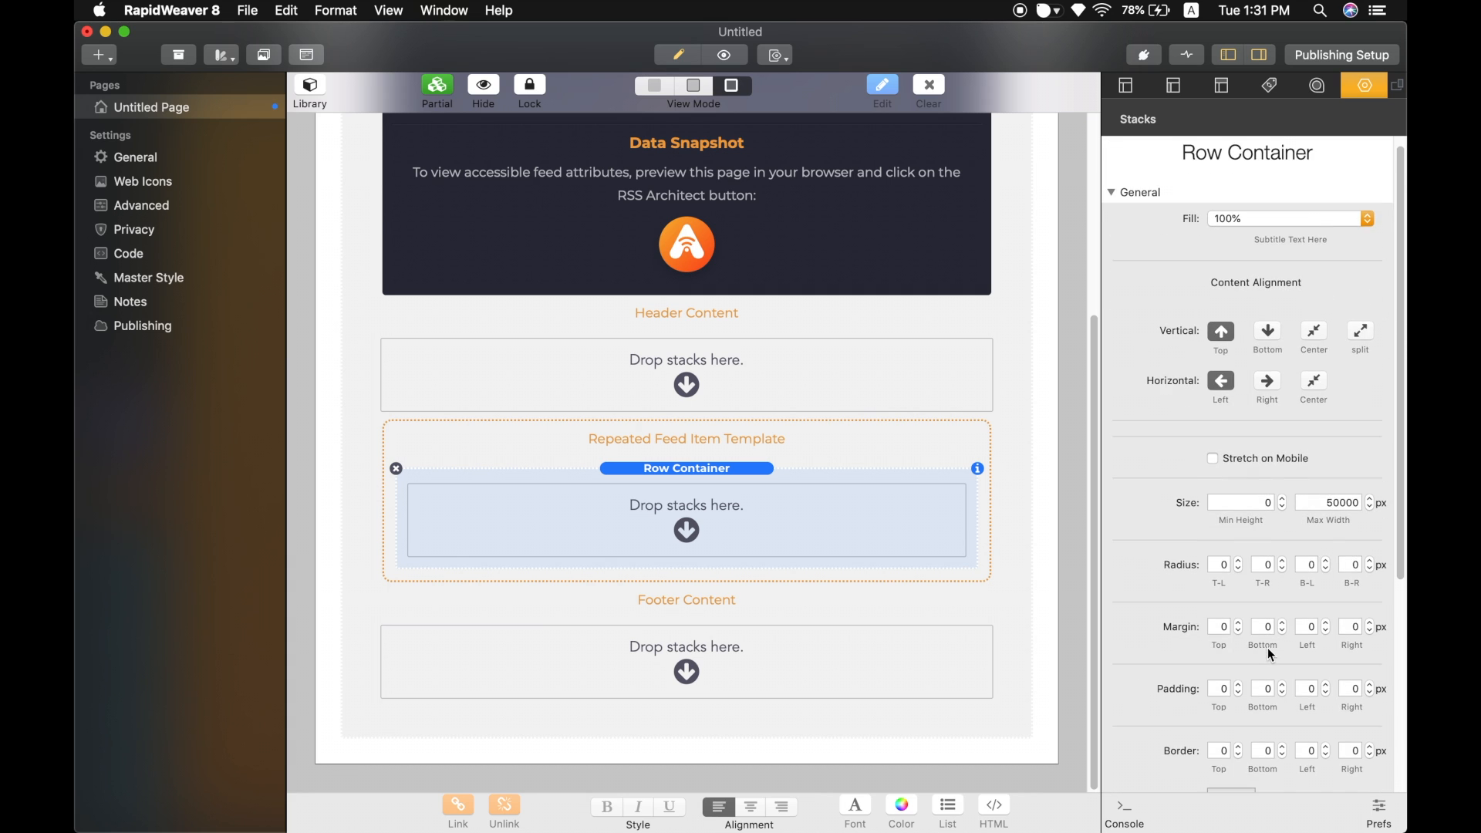
click(1267, 652)
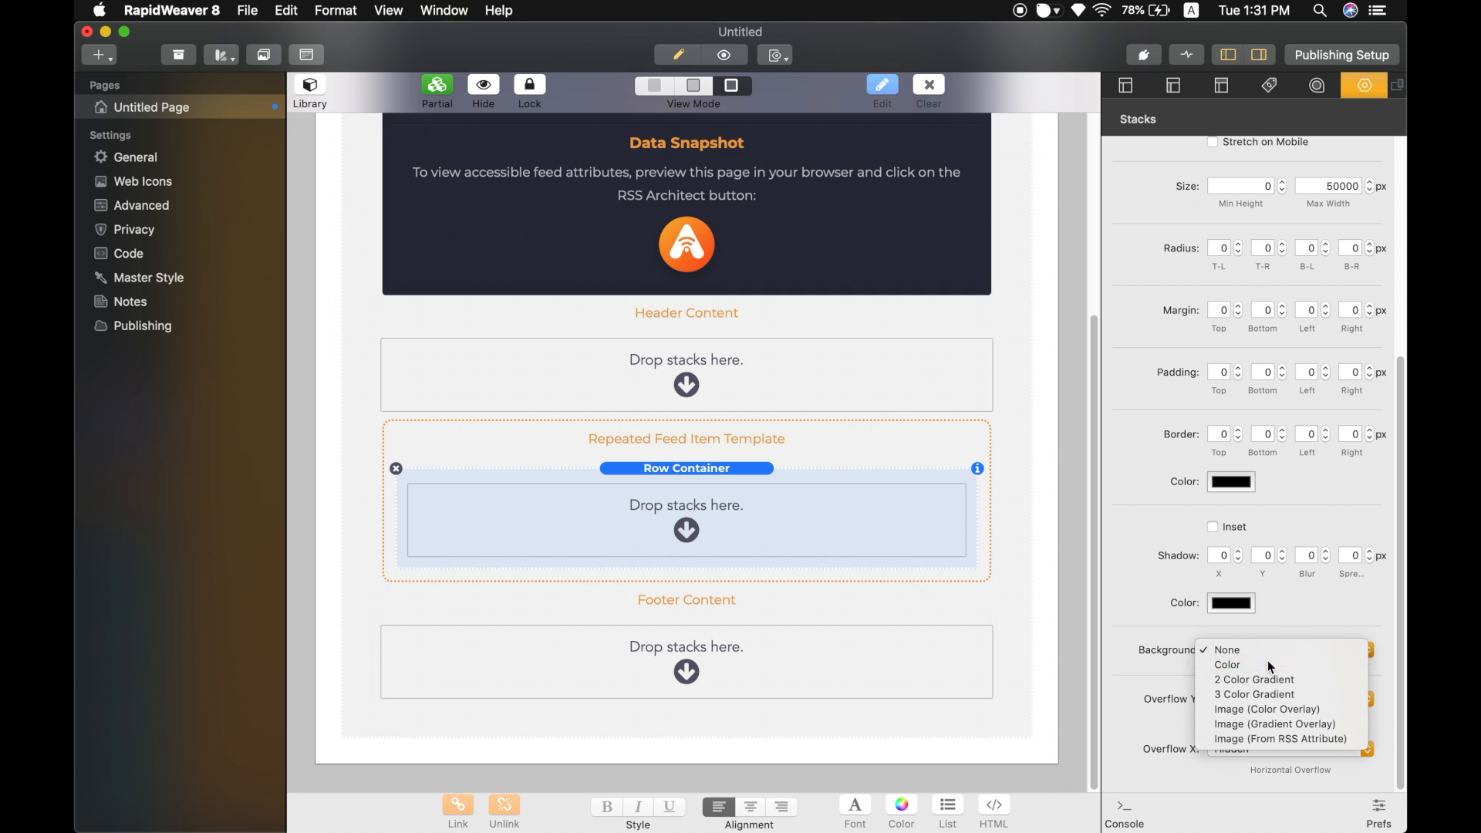
click(1270, 668)
click(1231, 686)
scroll(910, 651, down, 15)
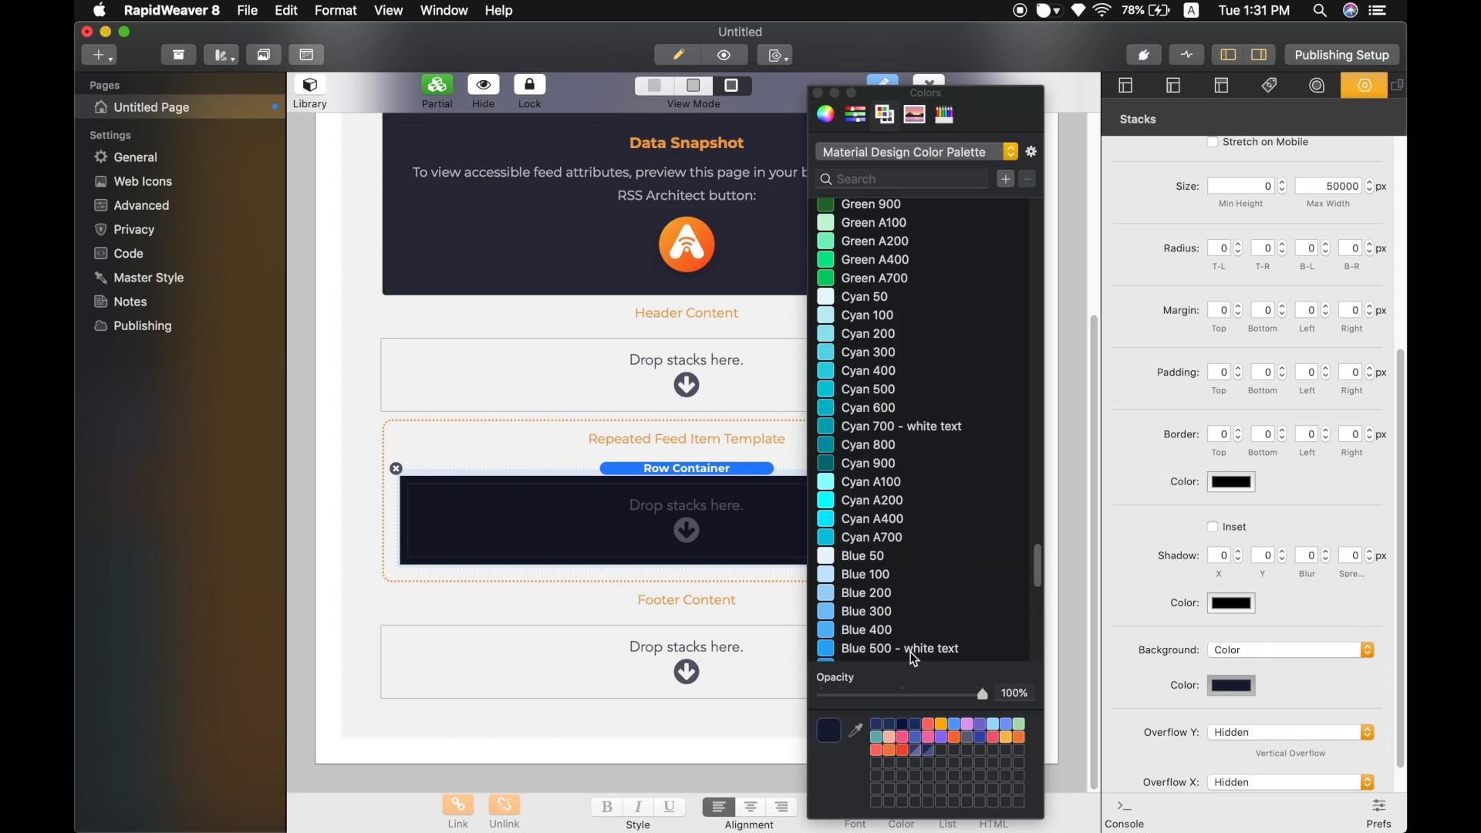
click(910, 651)
click(818, 94)
Add a Row Container shadow with Y offset 5, blur 10 and a black color at 20% opacity.
click(1261, 557)
text(5)
key(Tab)
text(10)
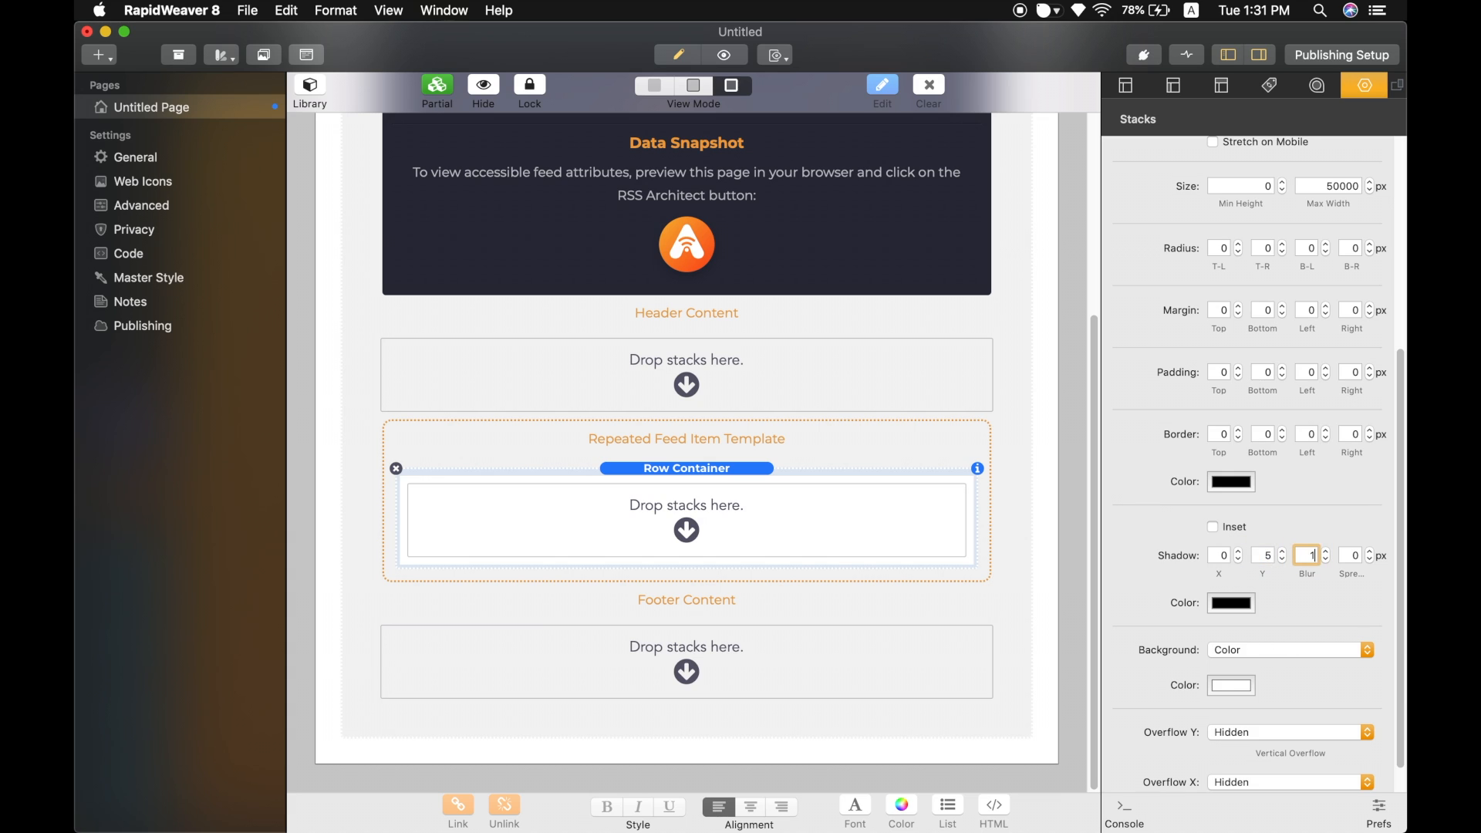
click(1253, 609)
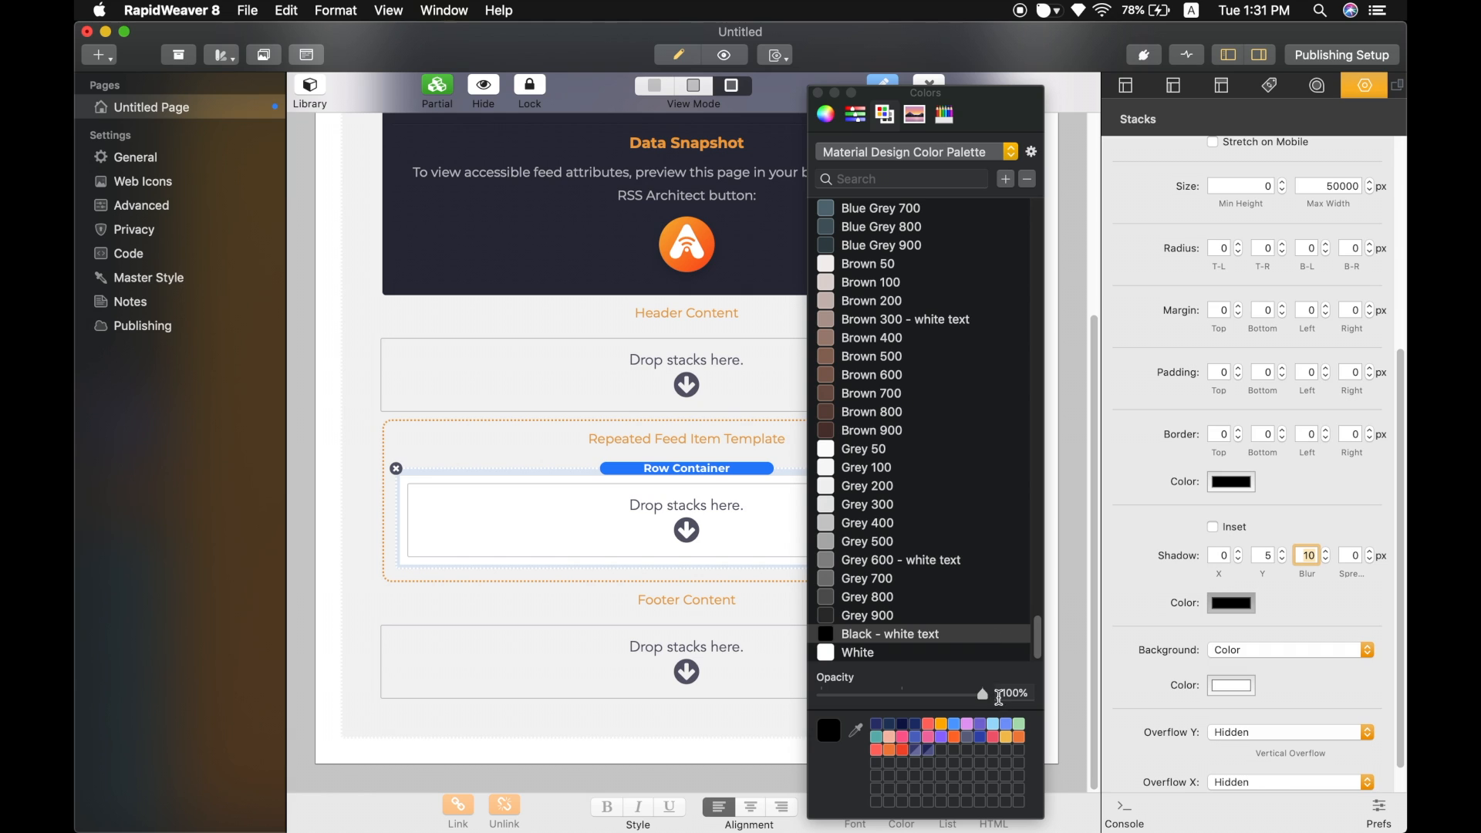
click(1001, 690)
text(20)
key(Return)
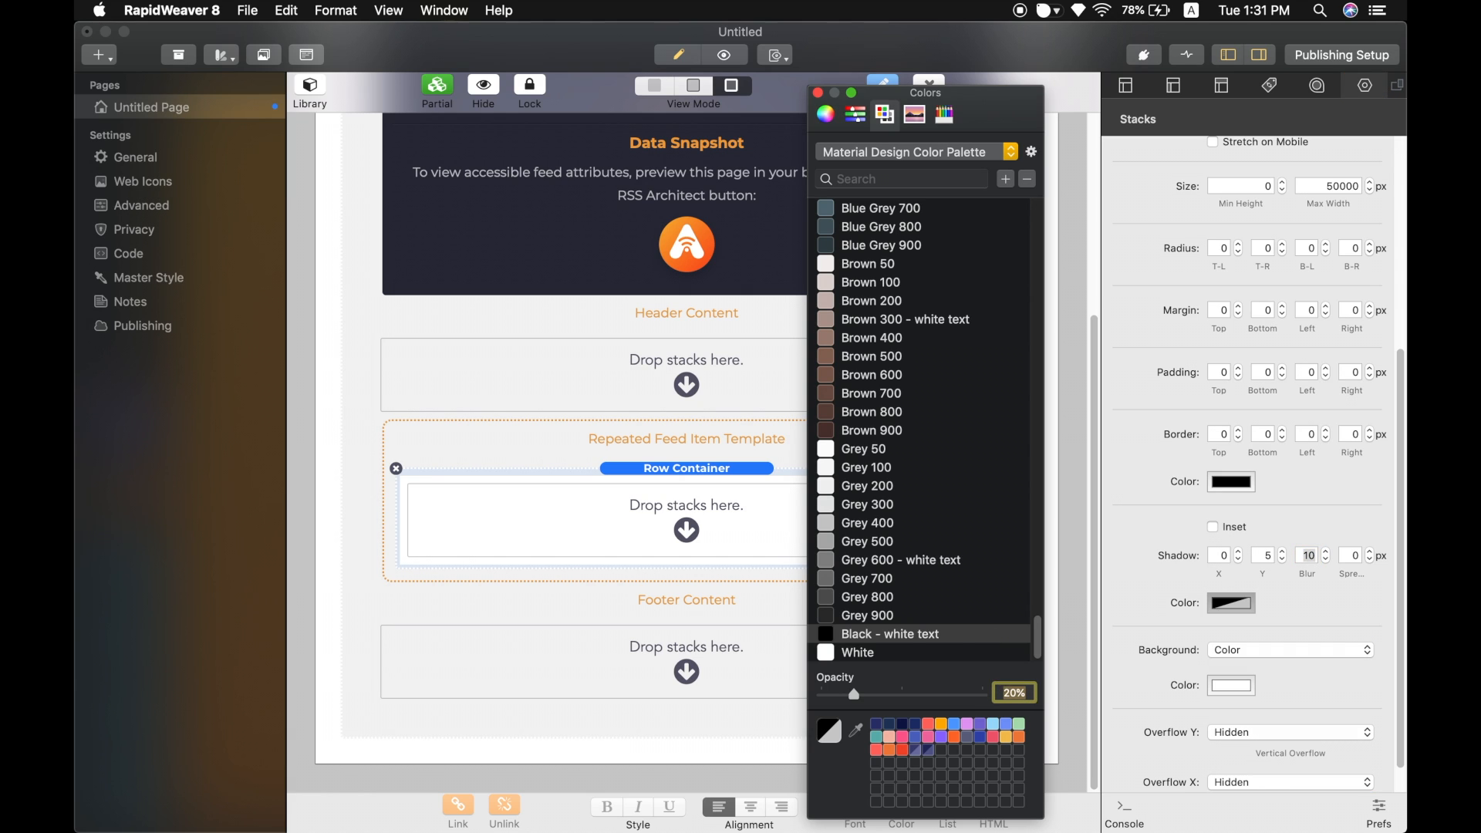
click(819, 92)
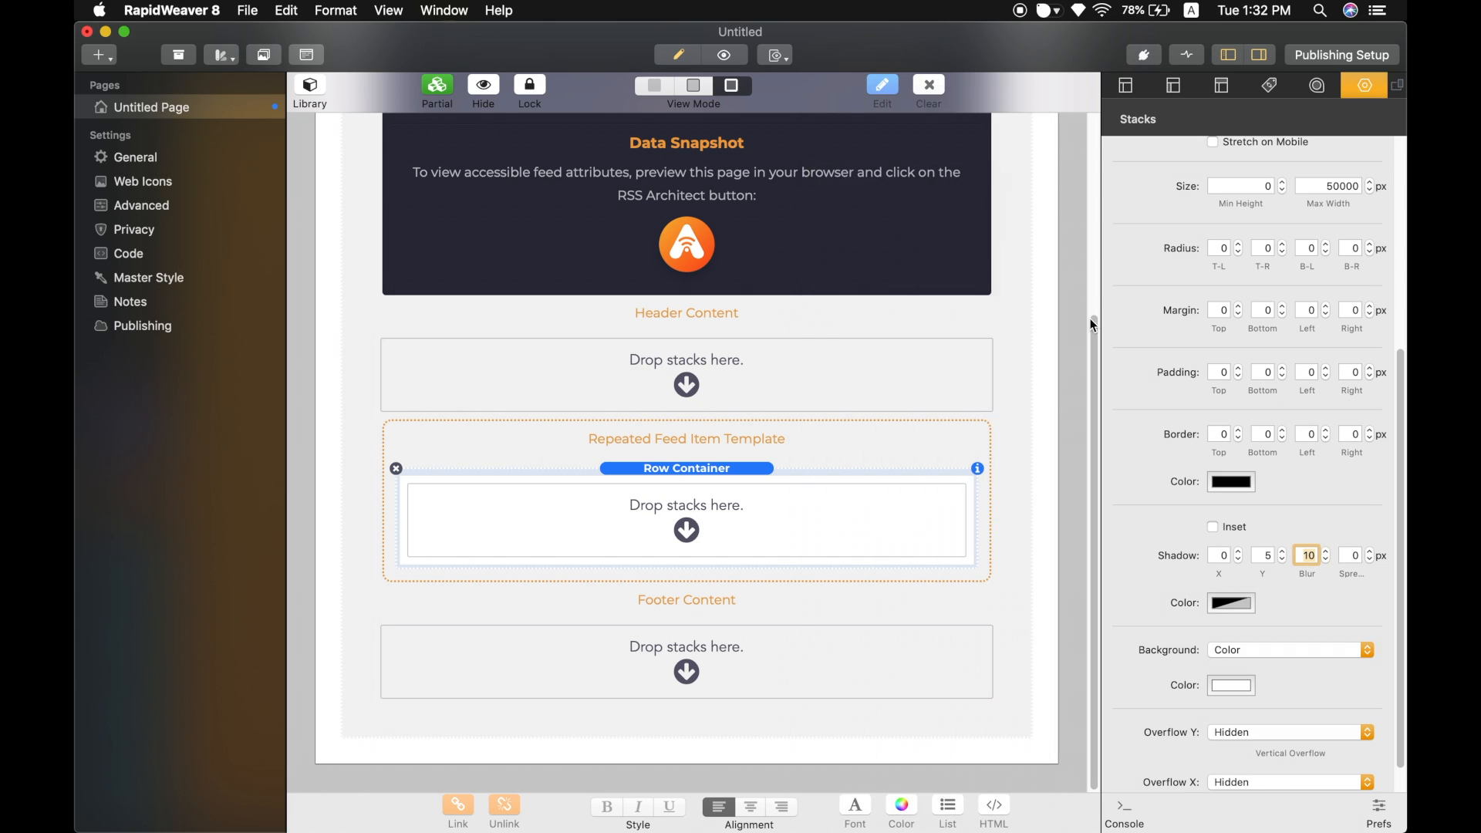
Set the Row Container's padding to 15 px on all four sides.
click(1226, 373)
text(15)
key(Tab)
text(15)
key(Tab)
text(15)
key(Tab)
text(15)
key(Return)
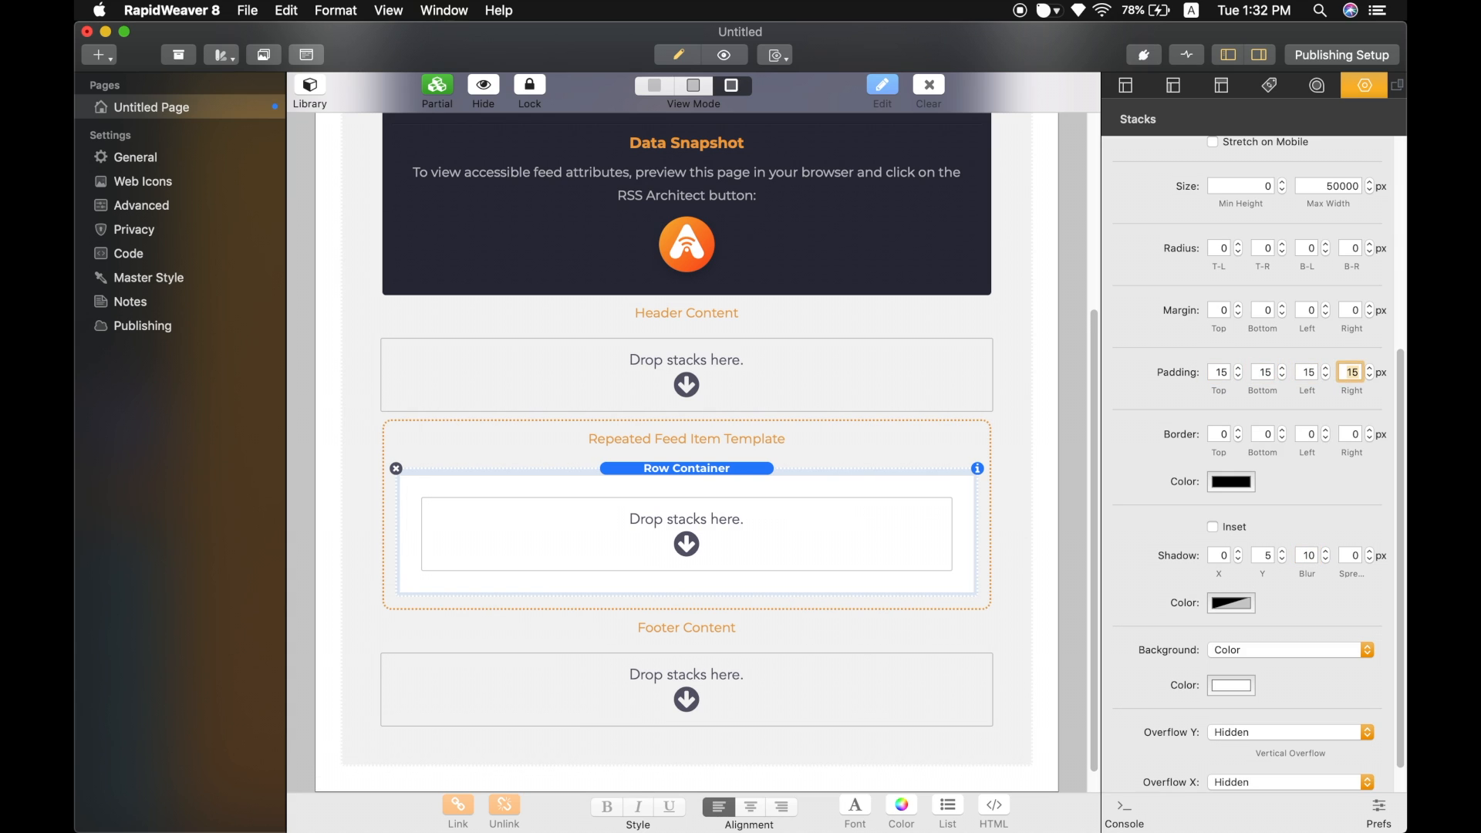
Set the Row Container's corner radius to 5 px on all four corners.
scroll(1263, 376, up, 1)
click(1217, 285)
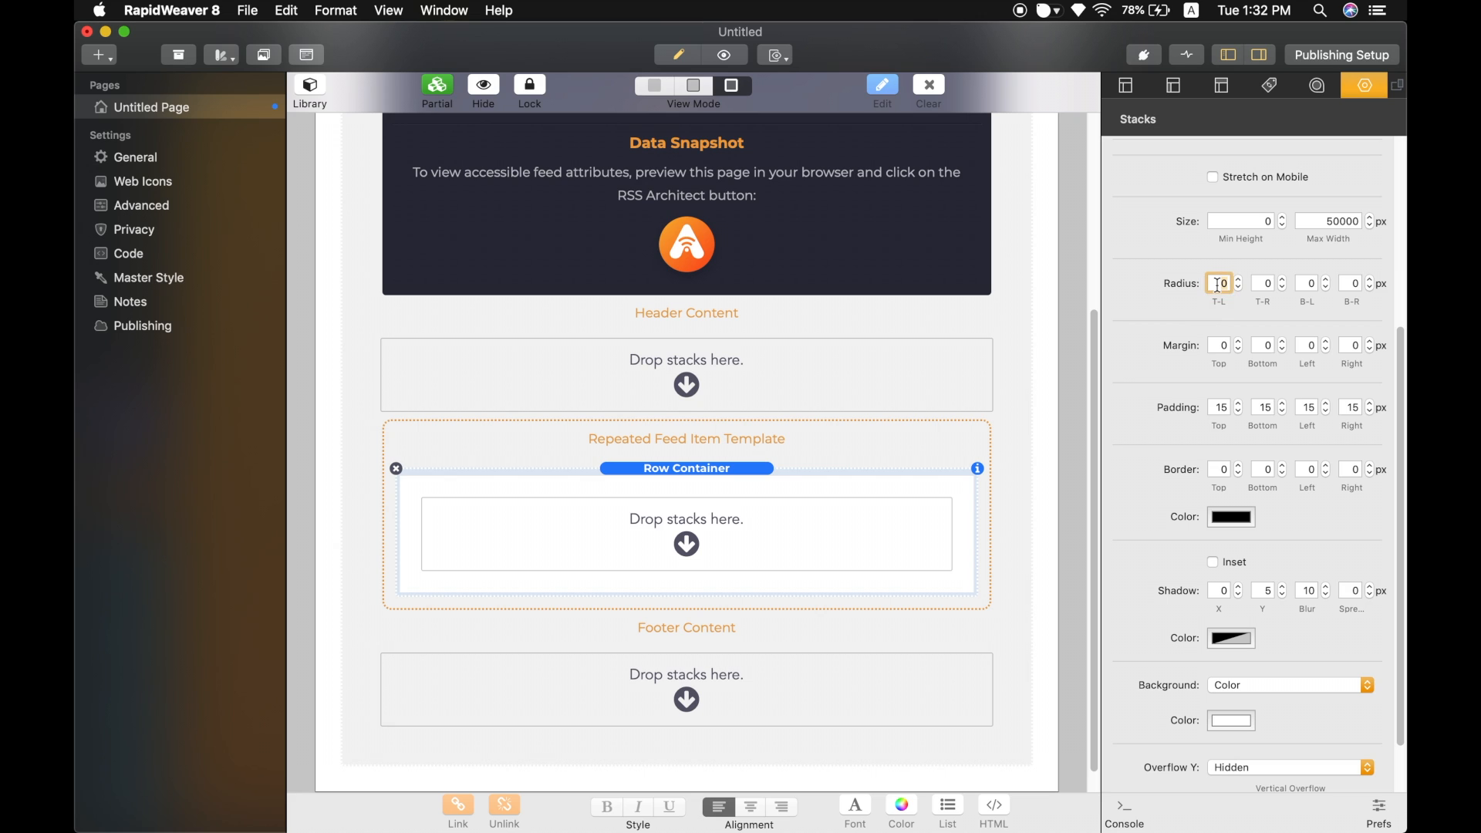
text(5)
key(Tab)
text(5)
key(Tab)
text(5)
key(Tab)
text(5)
scroll(1180, 340, down, 2)
scroll(1177, 340, up, 8)
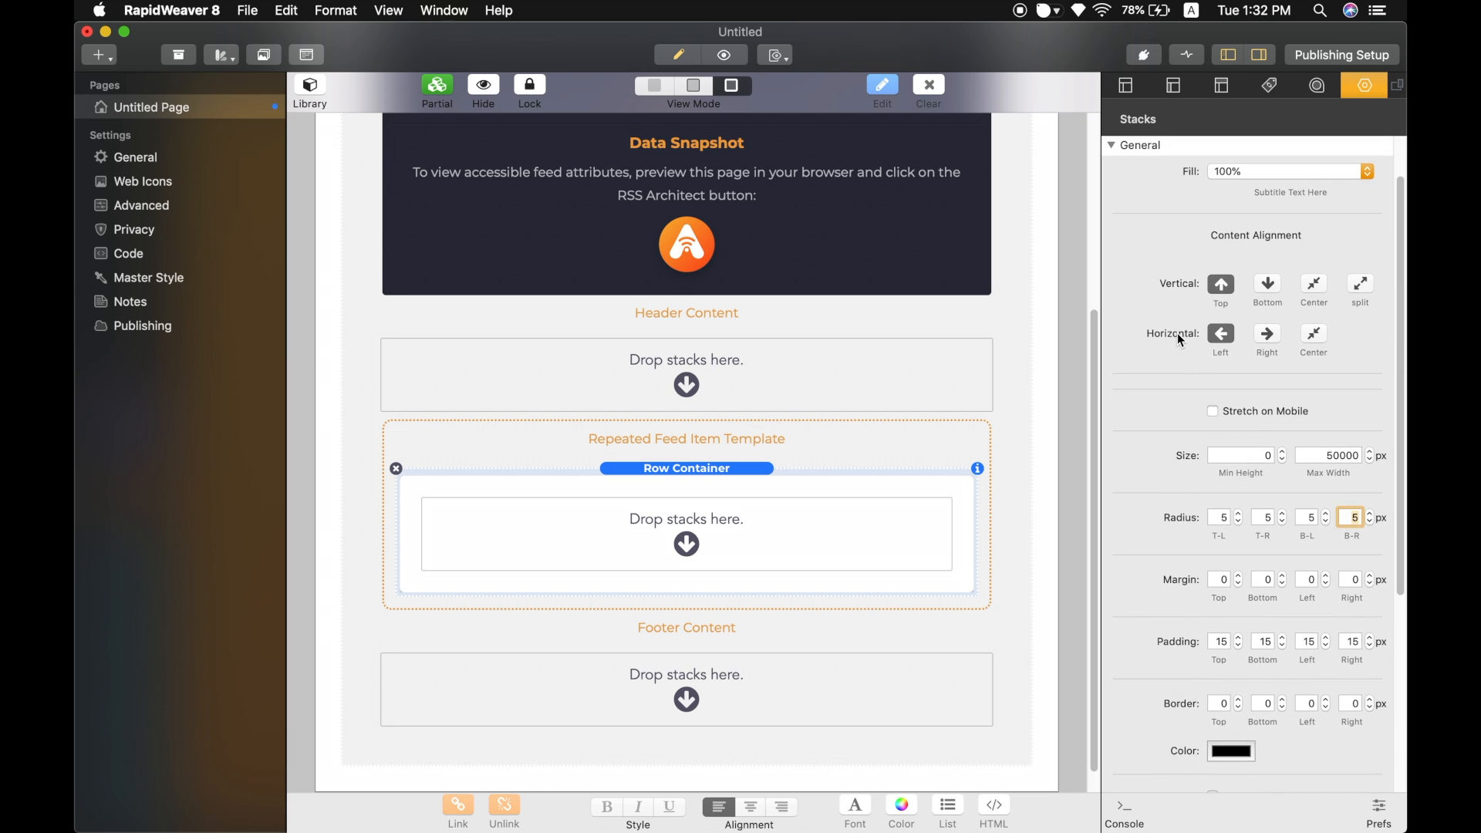
scroll(1172, 337, up, 2)
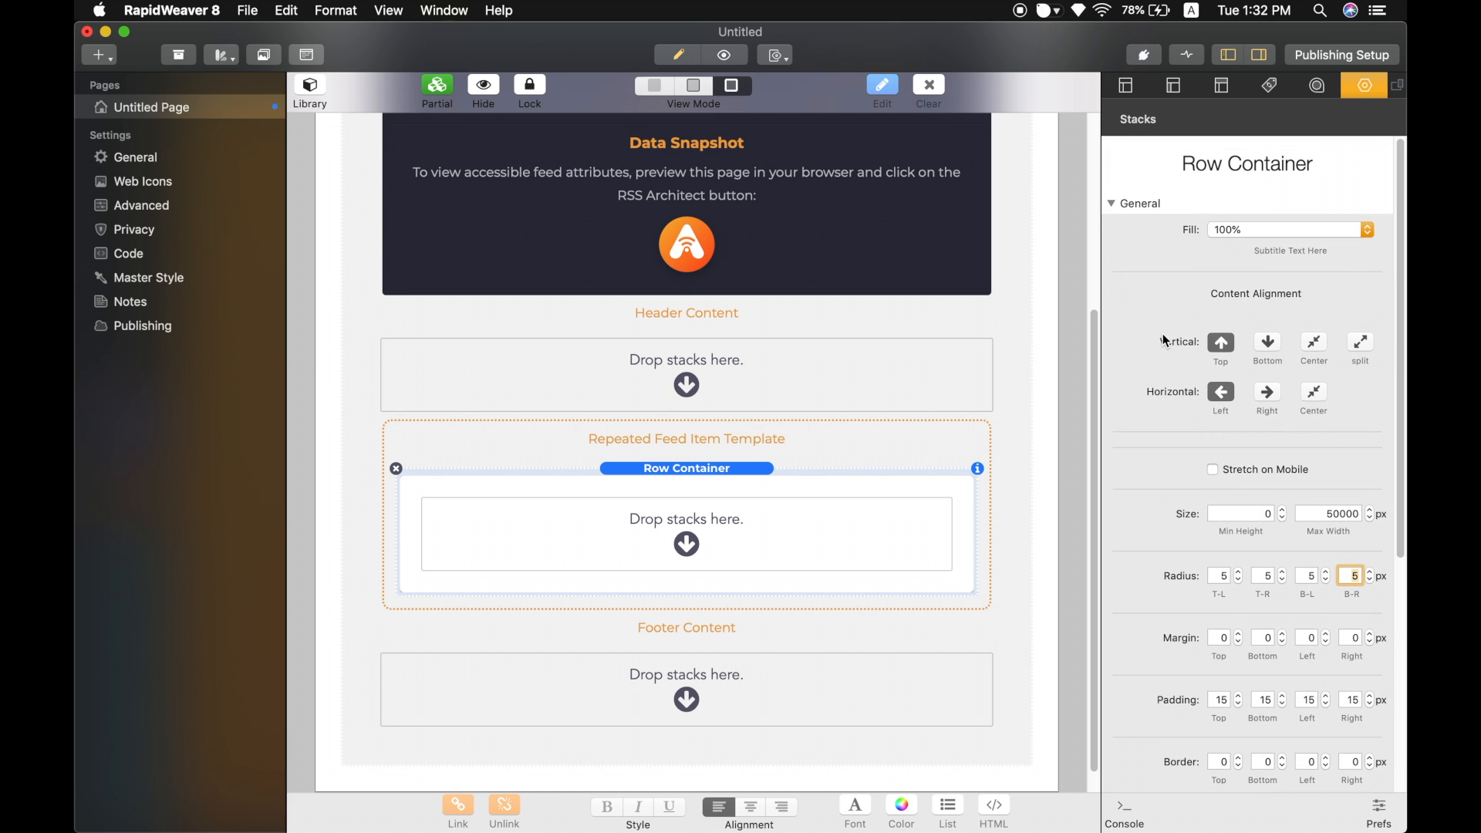
scroll(606, 373, down, 1)
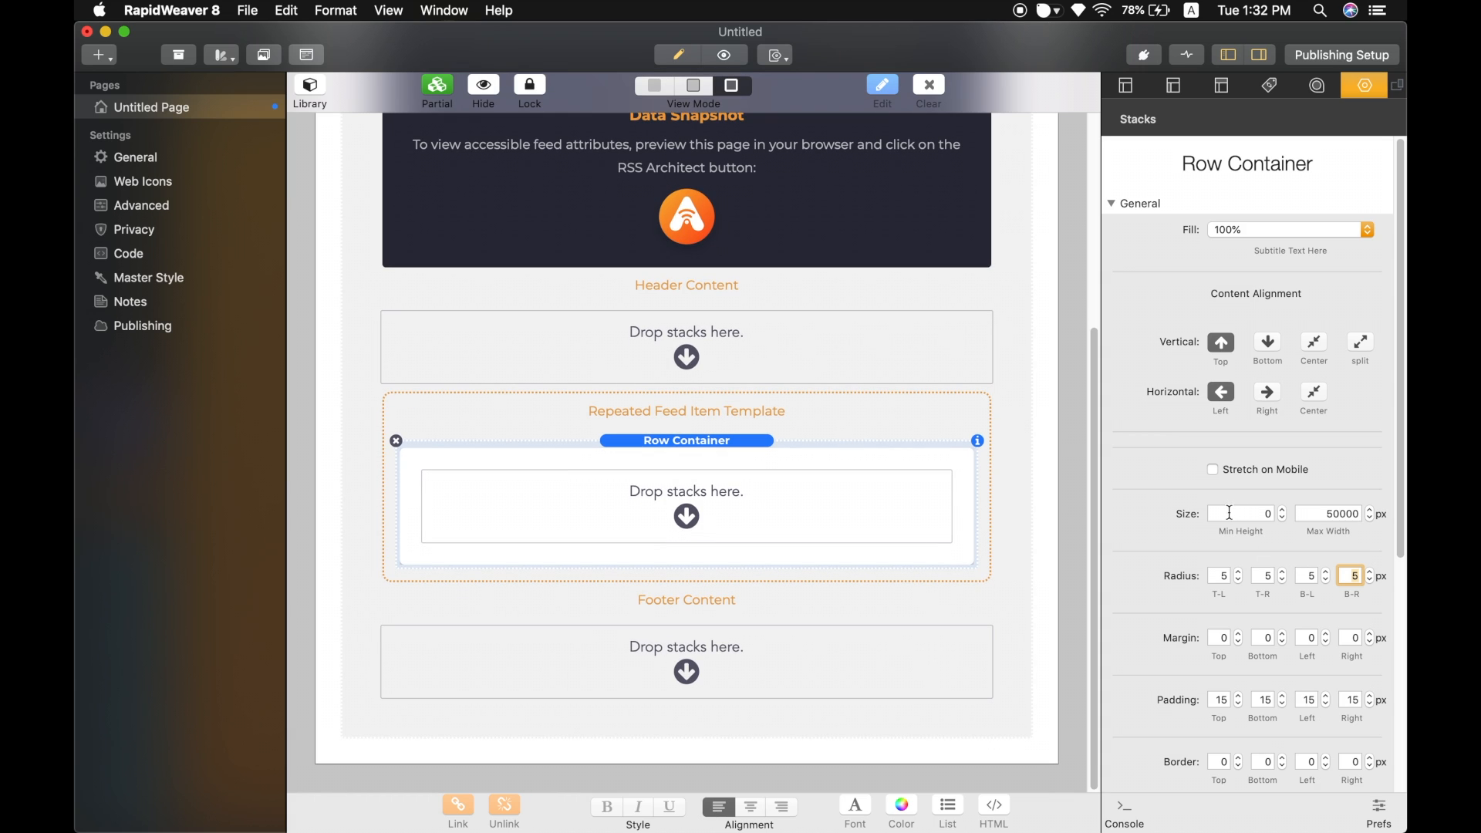
Place a Text/HTML stack from the library inside the Row Container.
click(309, 90)
drag(558, 345, 806, 507)
scroll(808, 519, down, 5)
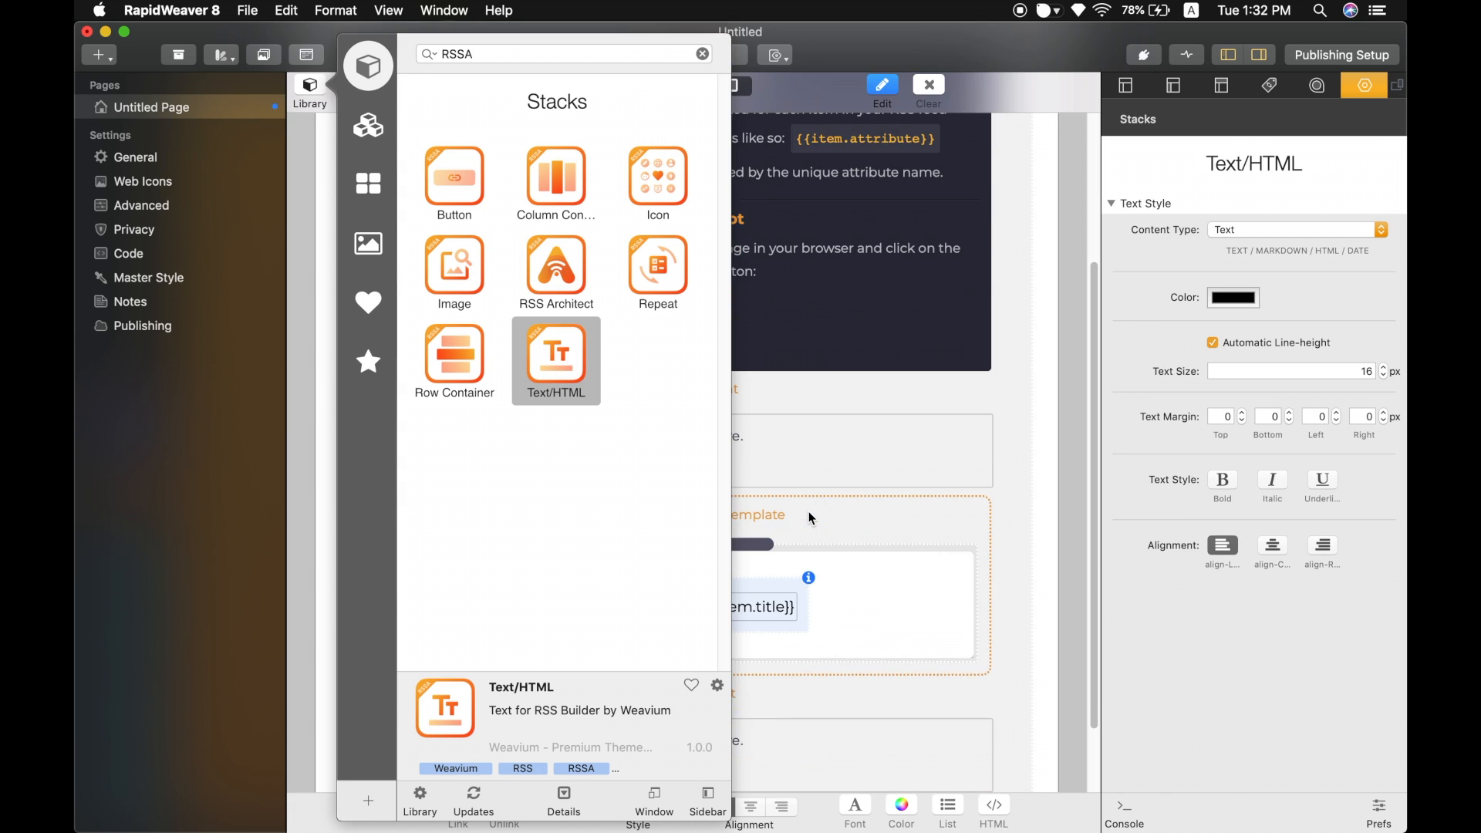
click(786, 497)
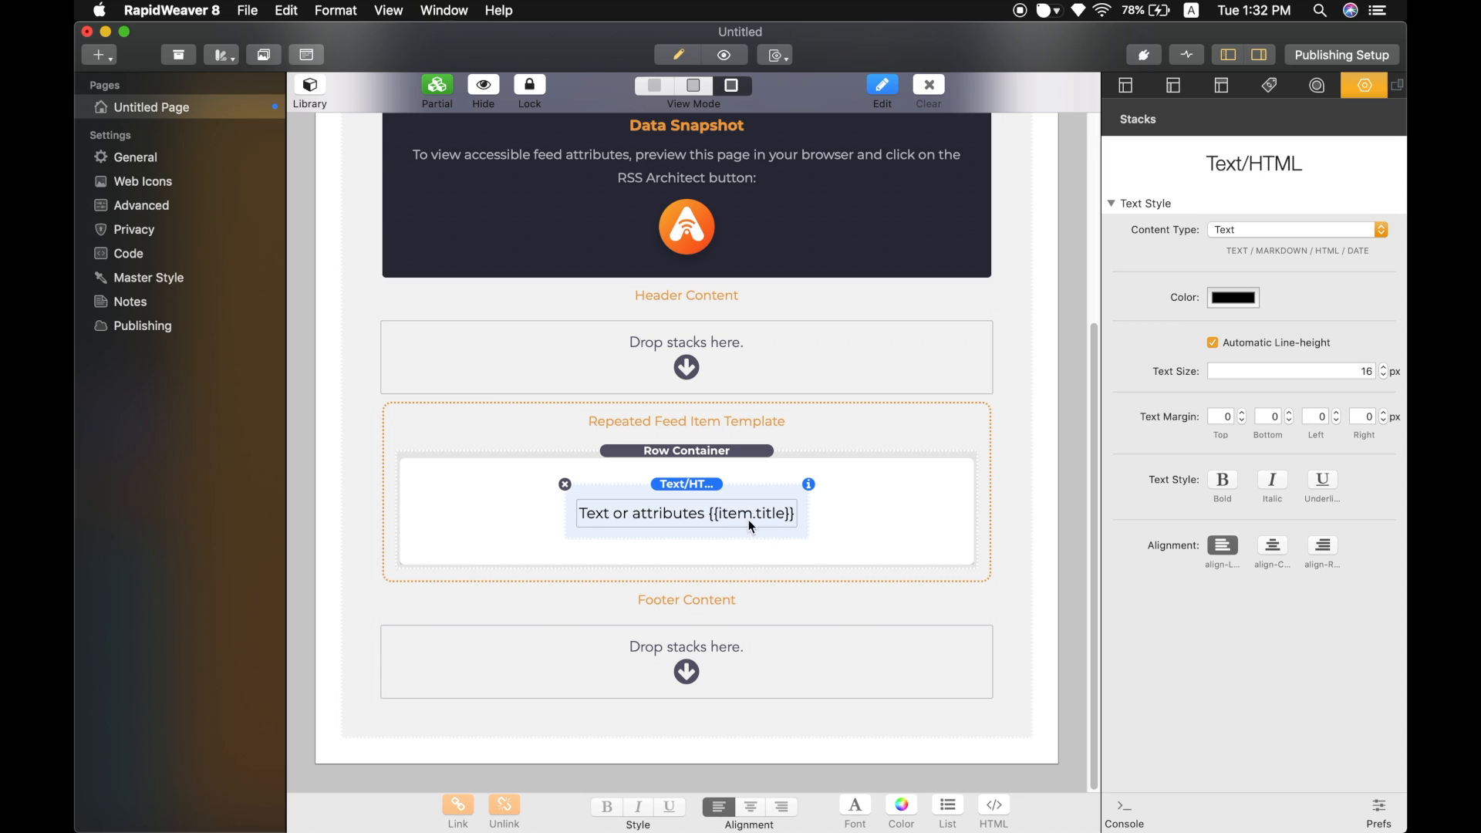
Switch to the browser preview and open the RSSA feed snapshot.
key(ctrl+Right)
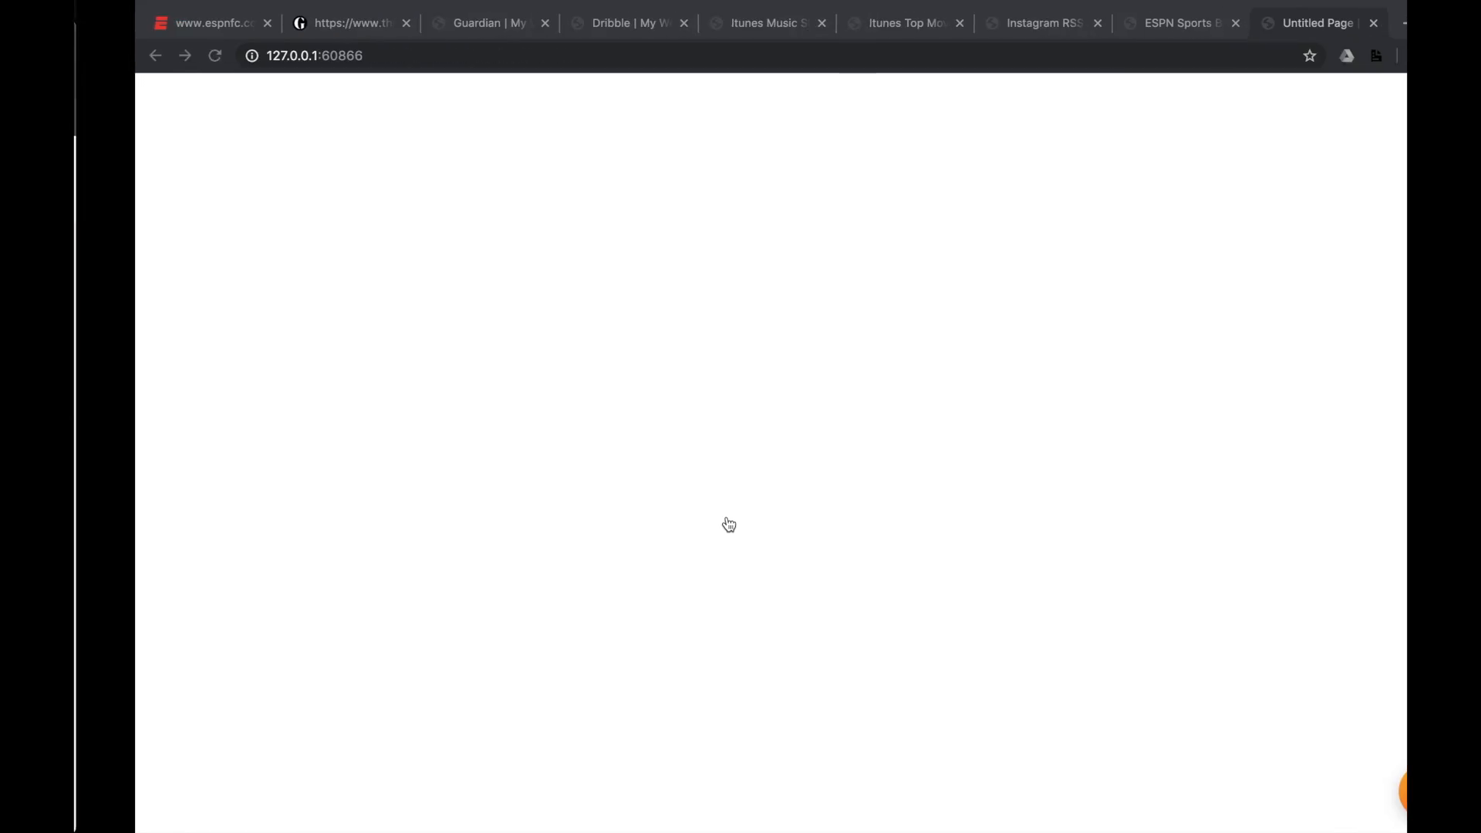
click(1372, 789)
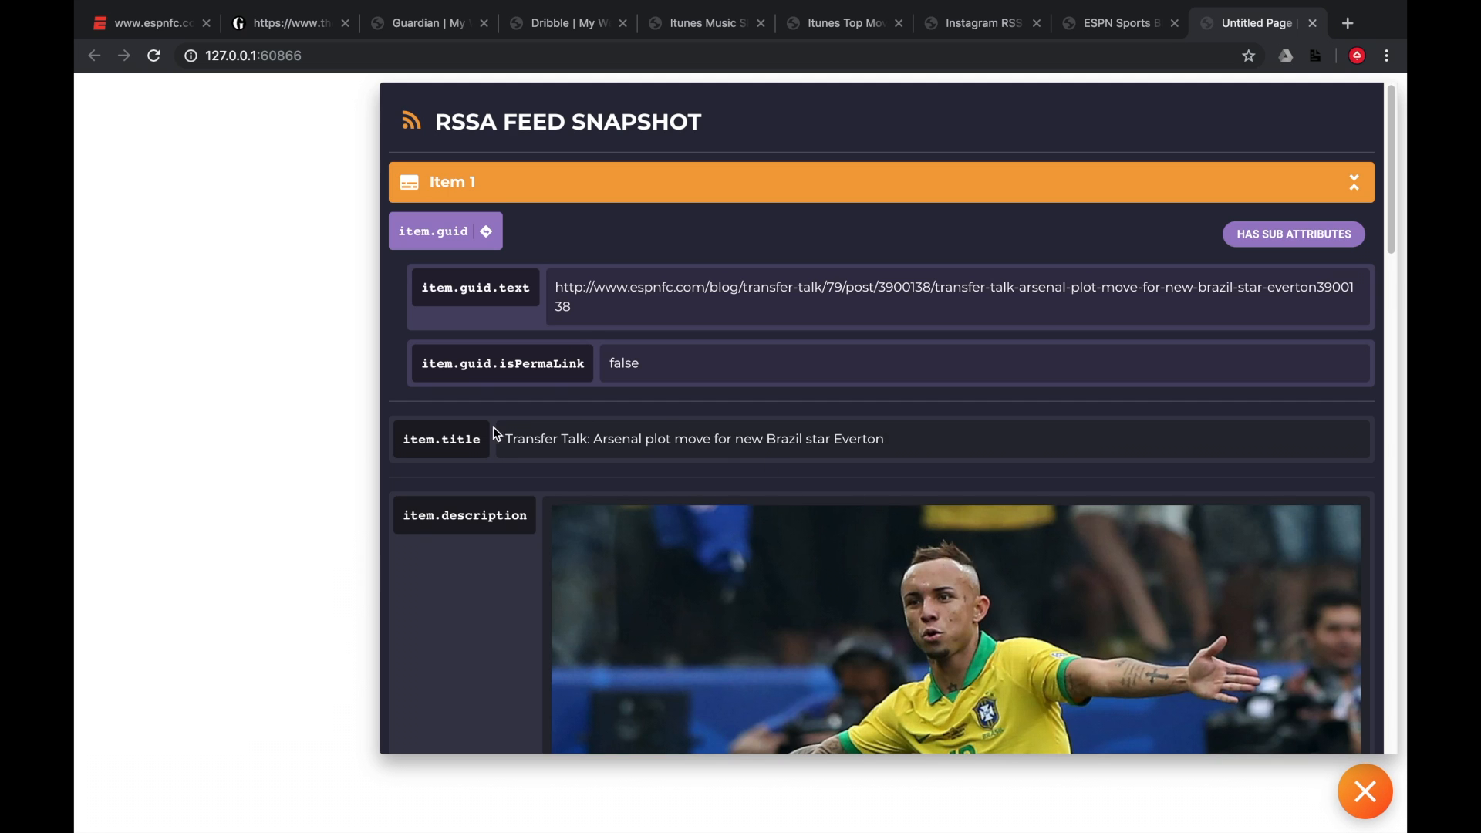
Edit the Text/HTML stack's text in the Row Container to read Title: {{item.title}}.
scroll(455, 449, down, 1)
scroll(458, 463, down, 1)
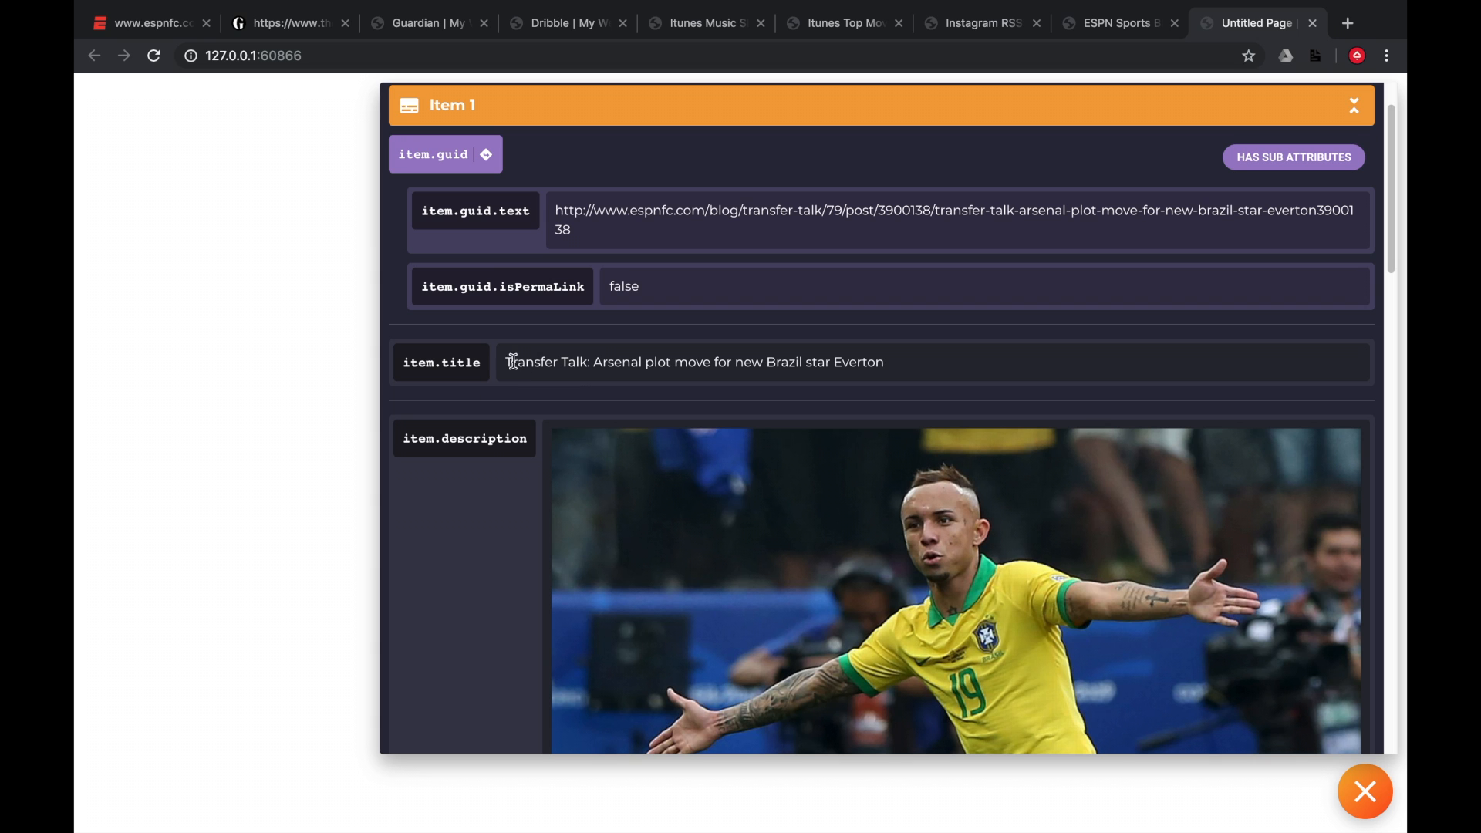
triple_click(913, 361)
key(super+Tab)
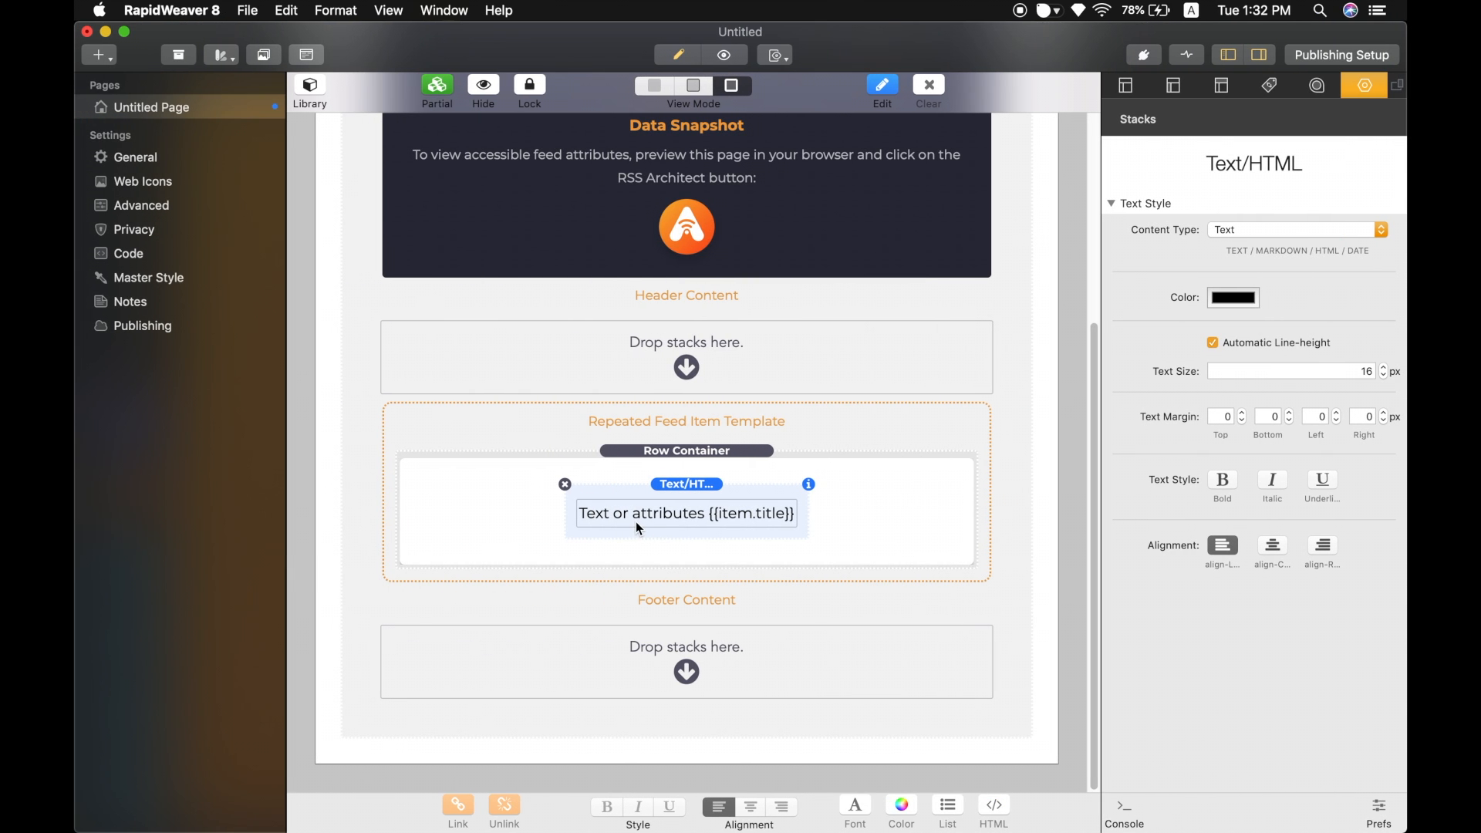
double_click(708, 516)
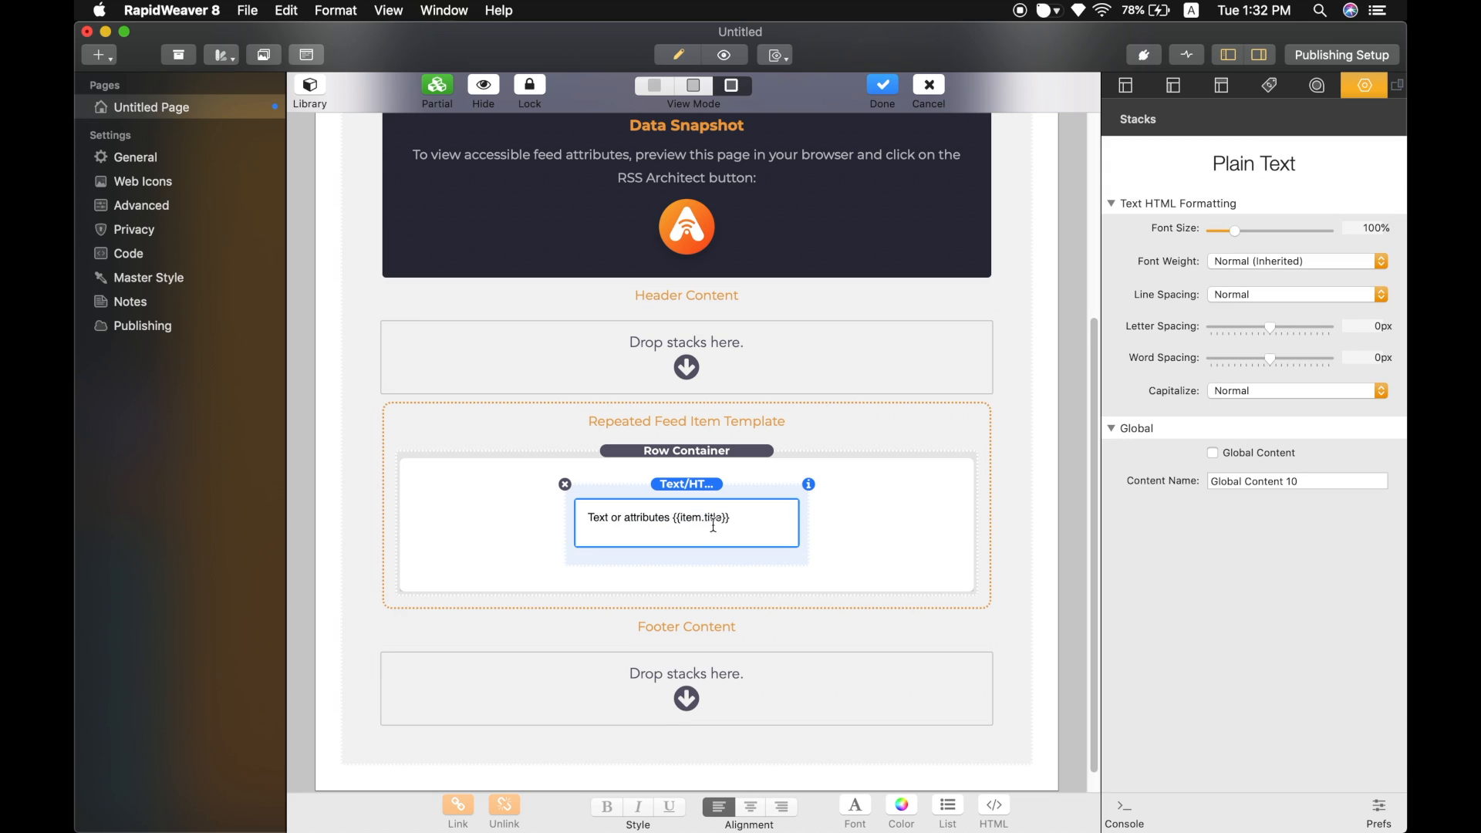
drag(671, 519, 587, 521)
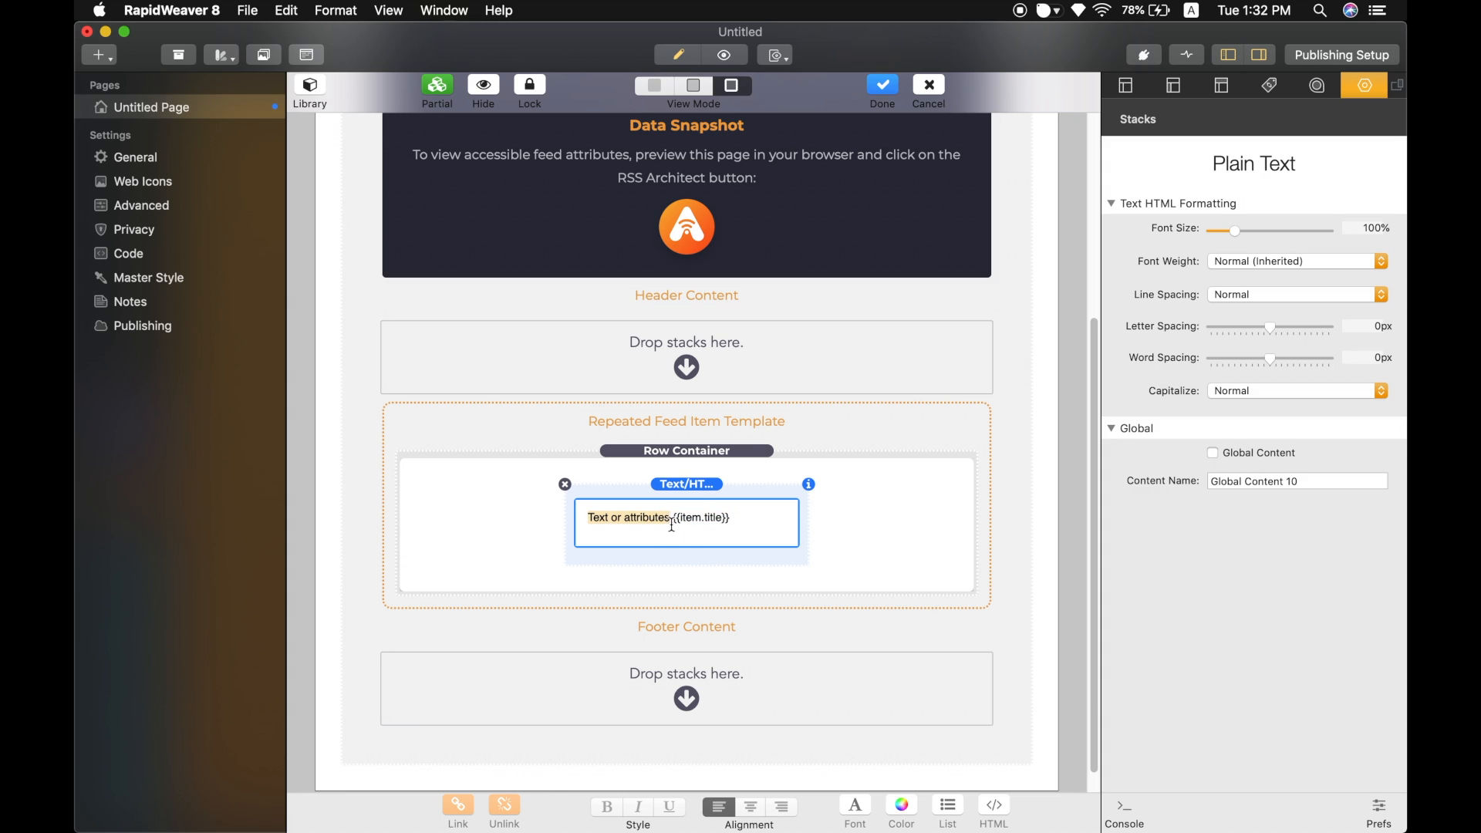
drag(680, 519, 741, 517)
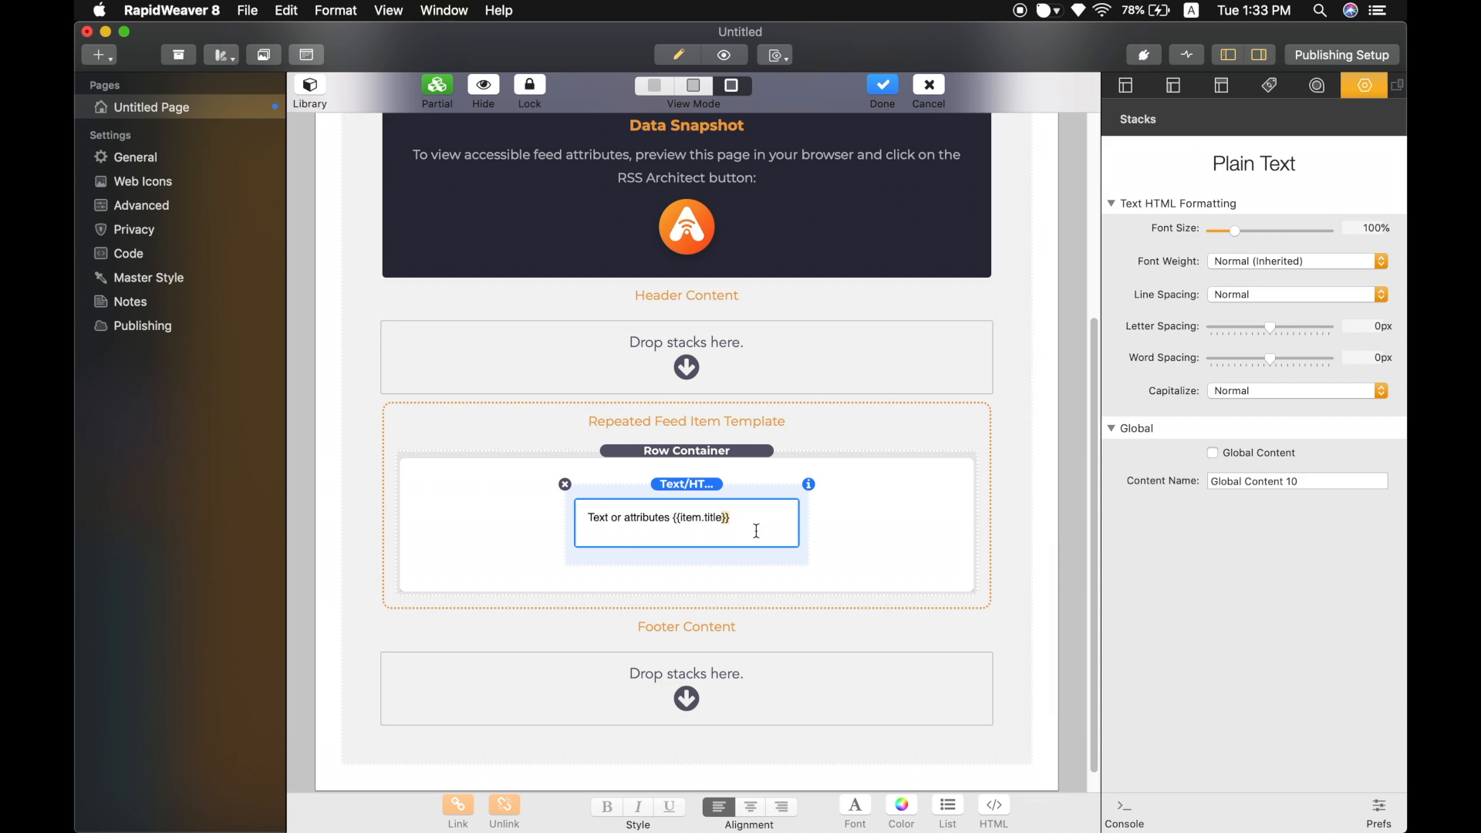
click(768, 522)
drag(671, 517, 541, 518)
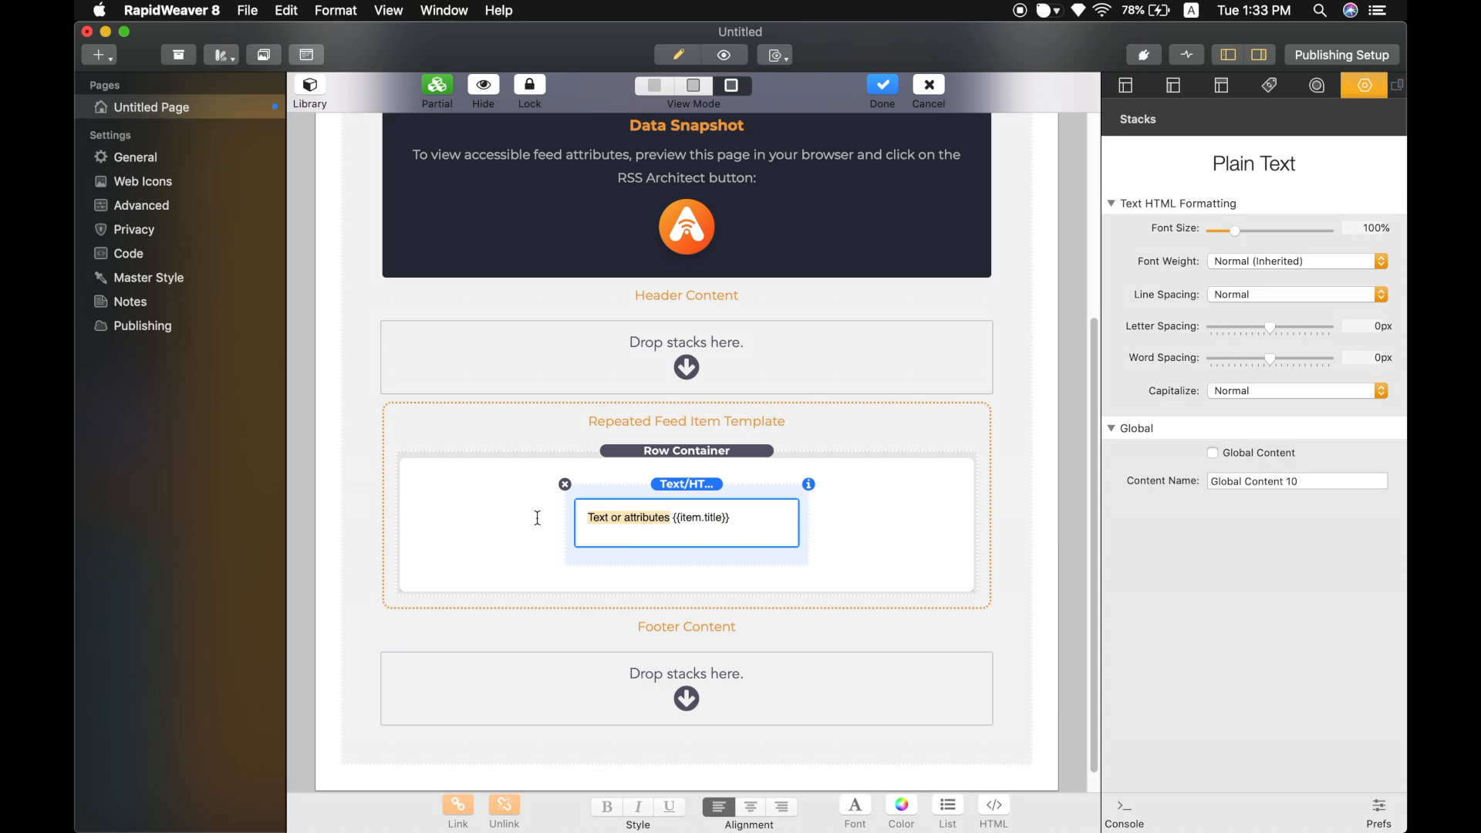
text(Title:)
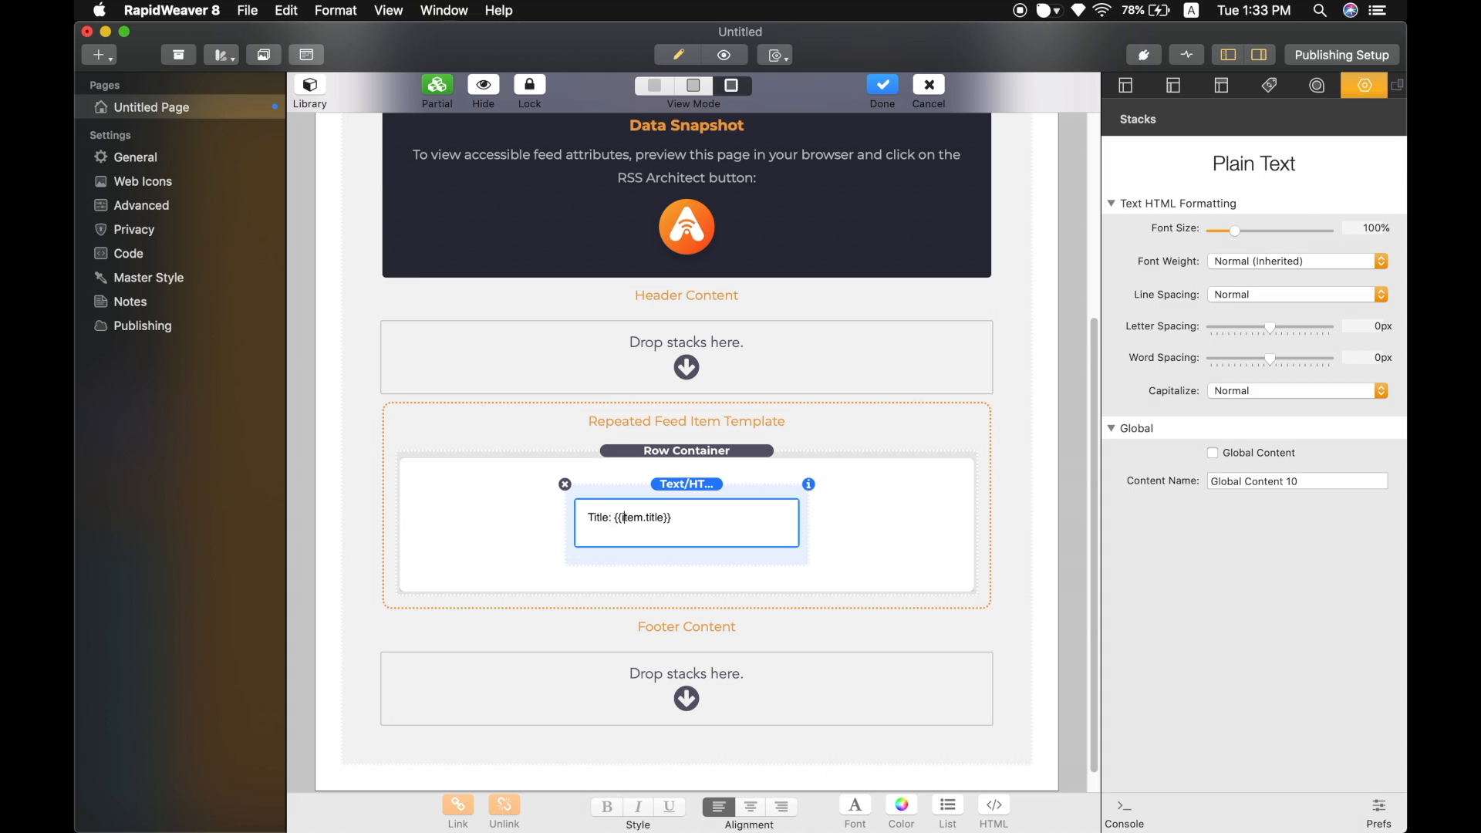
click(858, 496)
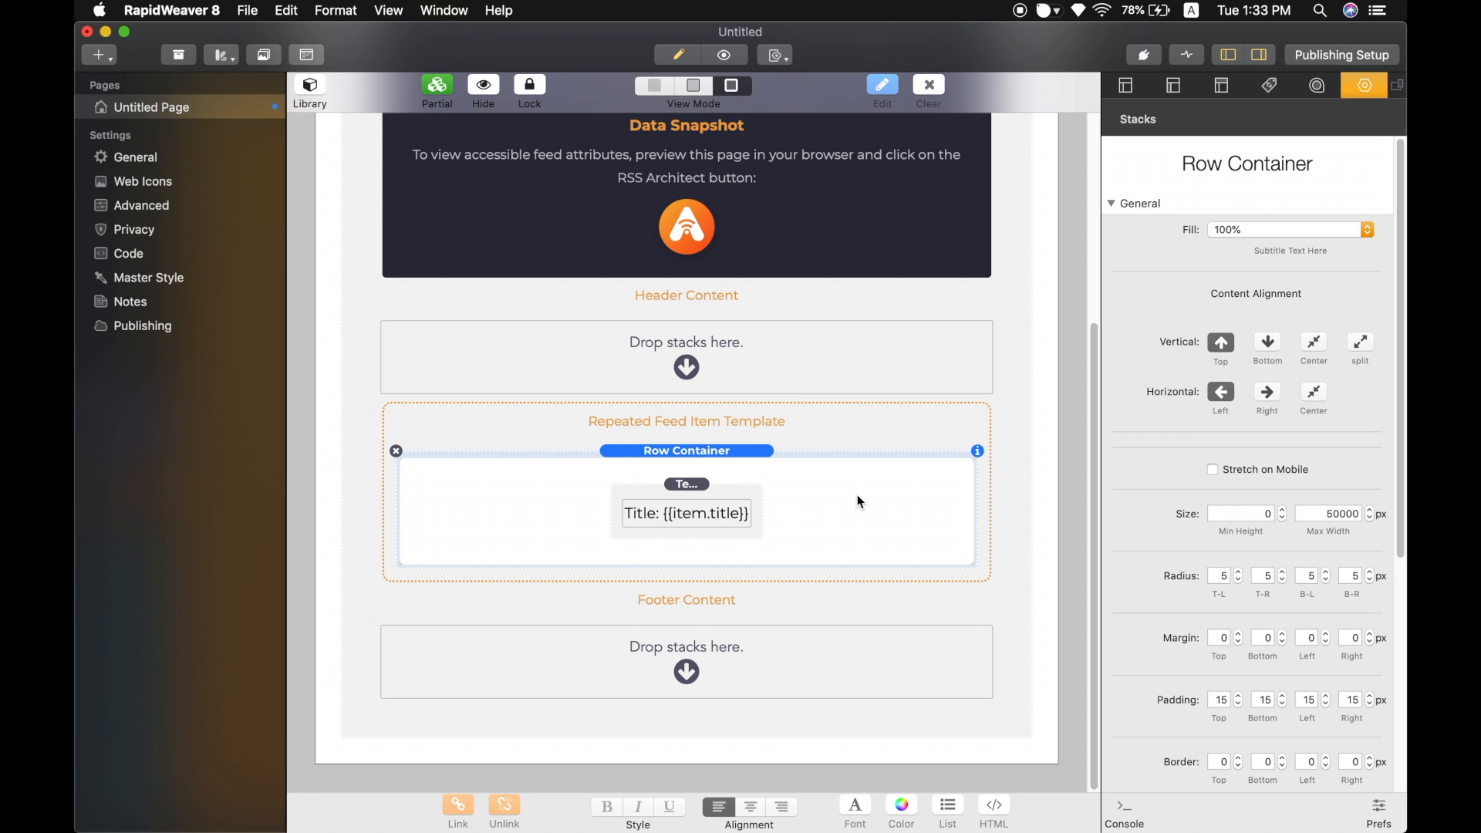
Preview the page in the browser, close the duplicate preview tab and return to the editor.
key(super+shift+r)
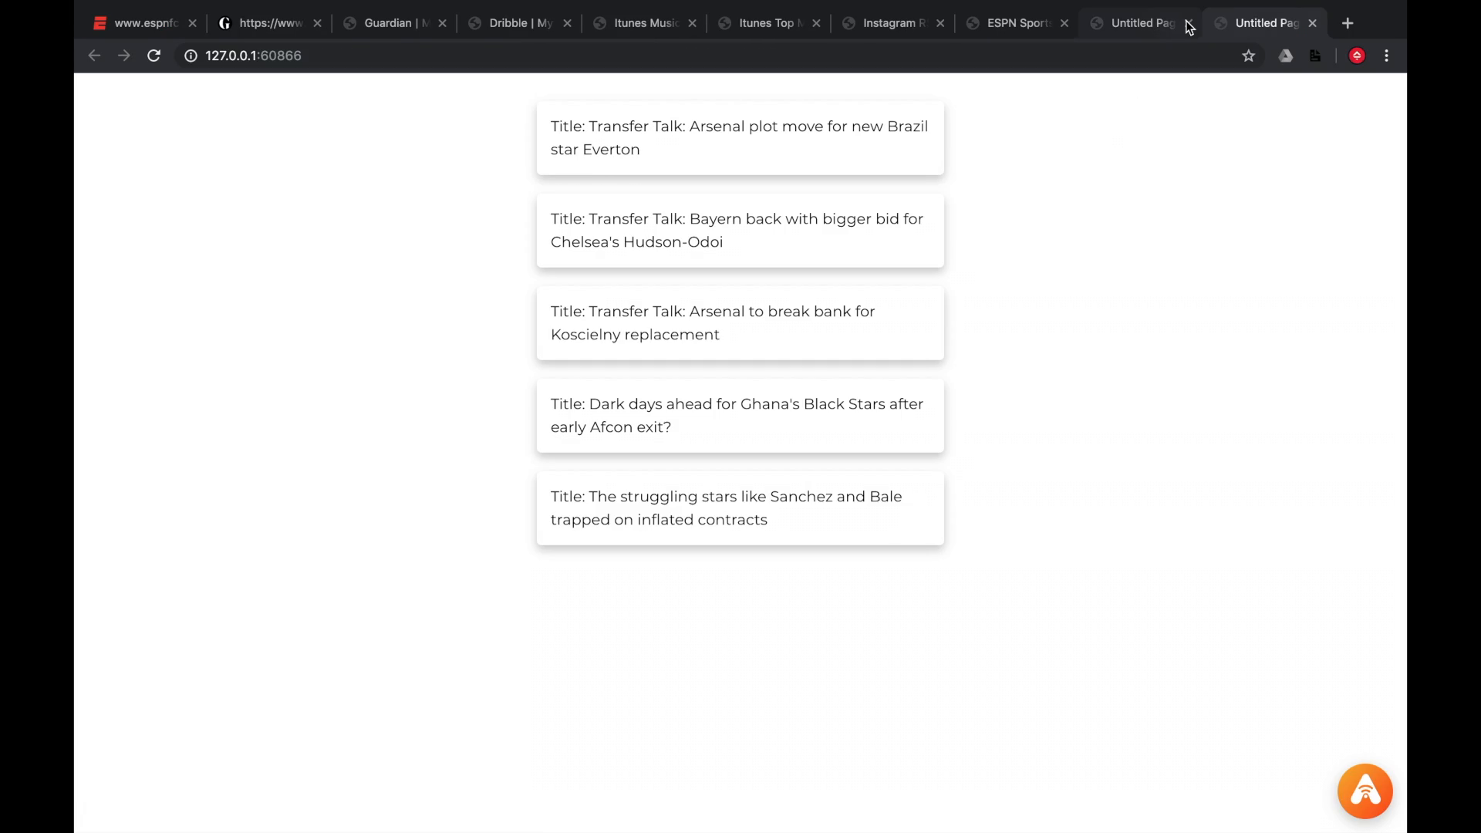
click(1178, 27)
key(super+w)
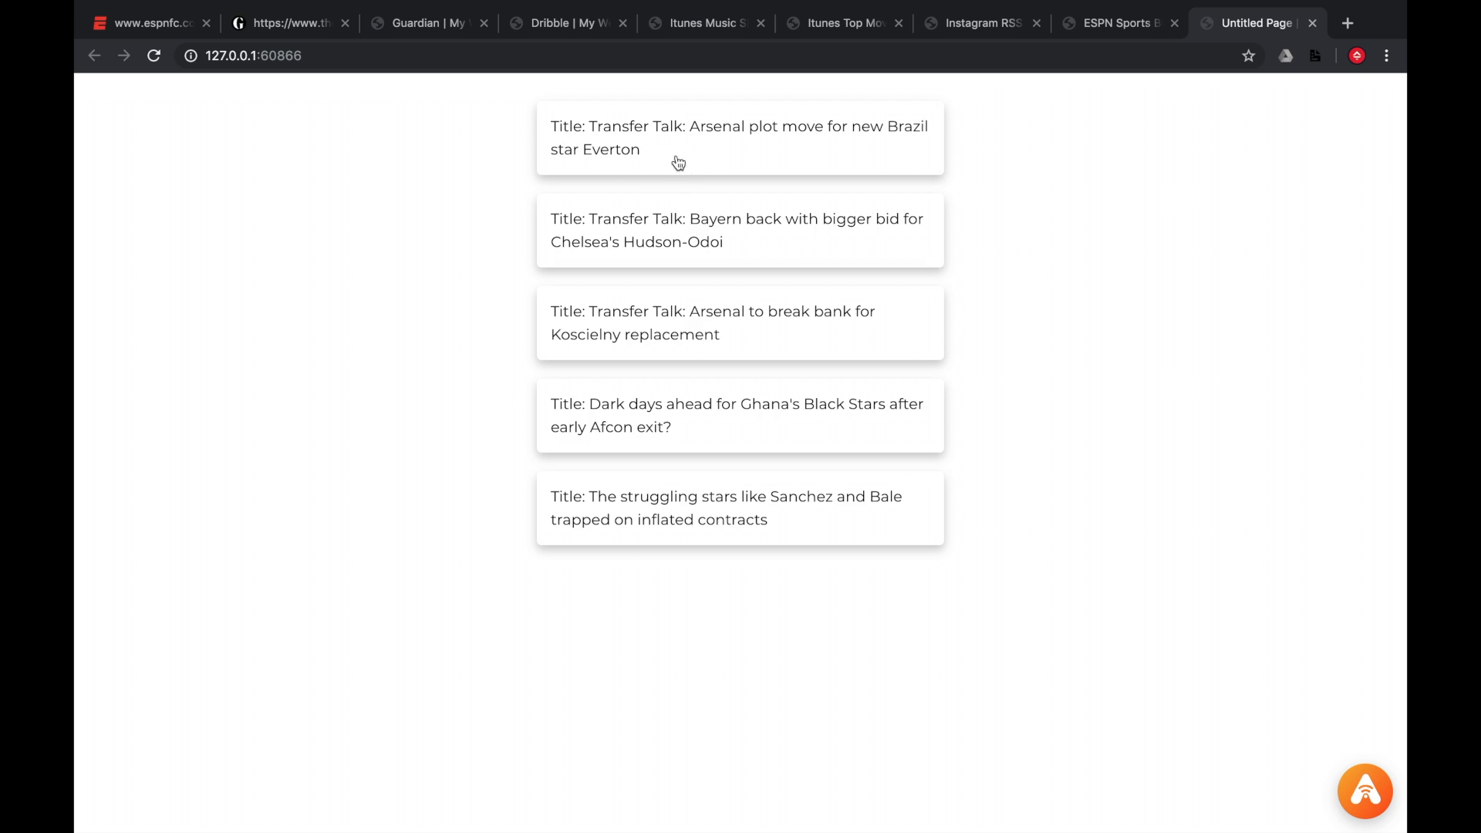
key(ctrl+Left)
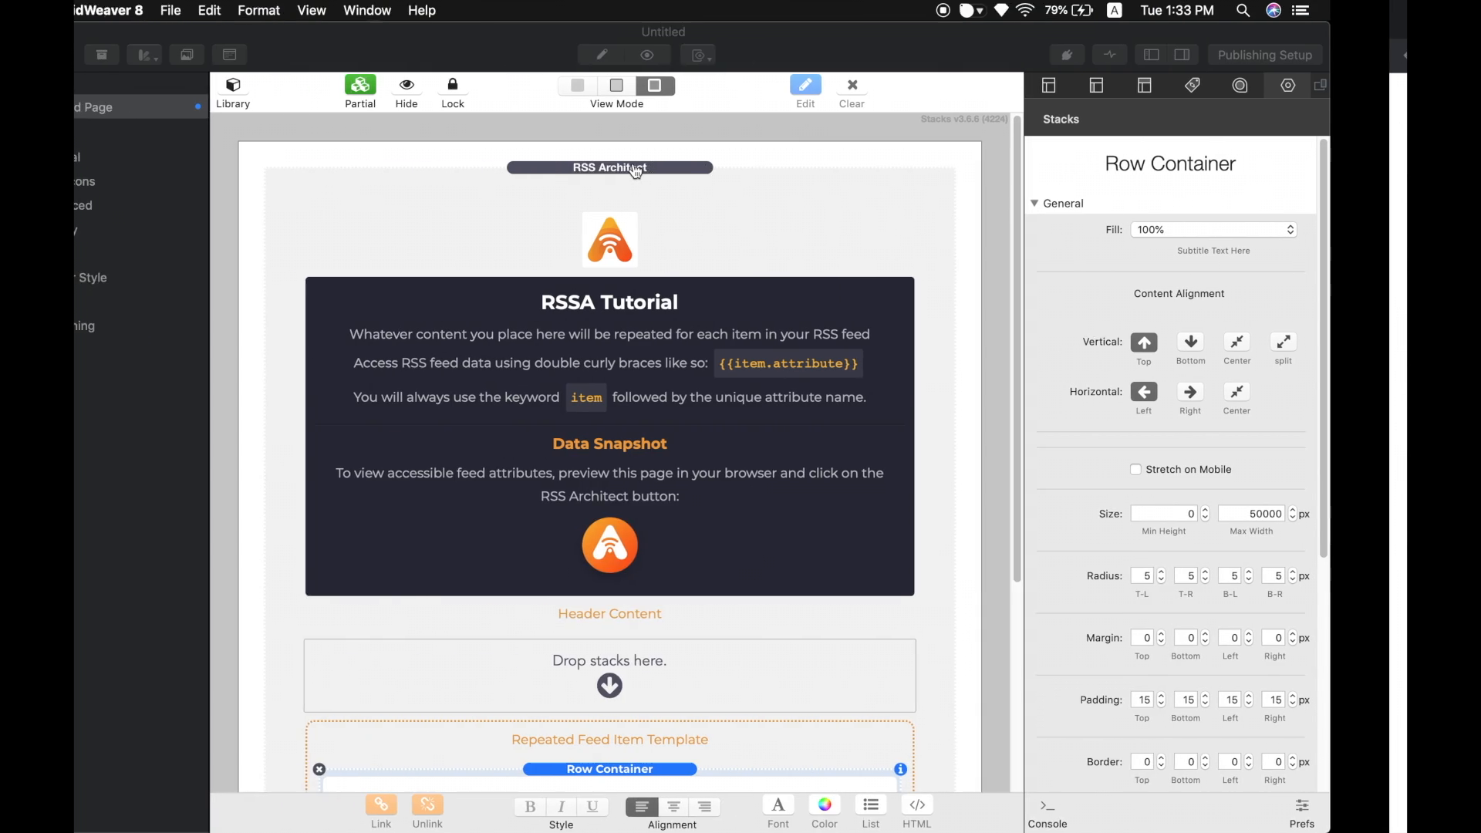
Remove the Title: label so the Text/HTML stack shows only {{item.title}}.
scroll(805, 415, down, 4)
scroll(806, 419, down, 3)
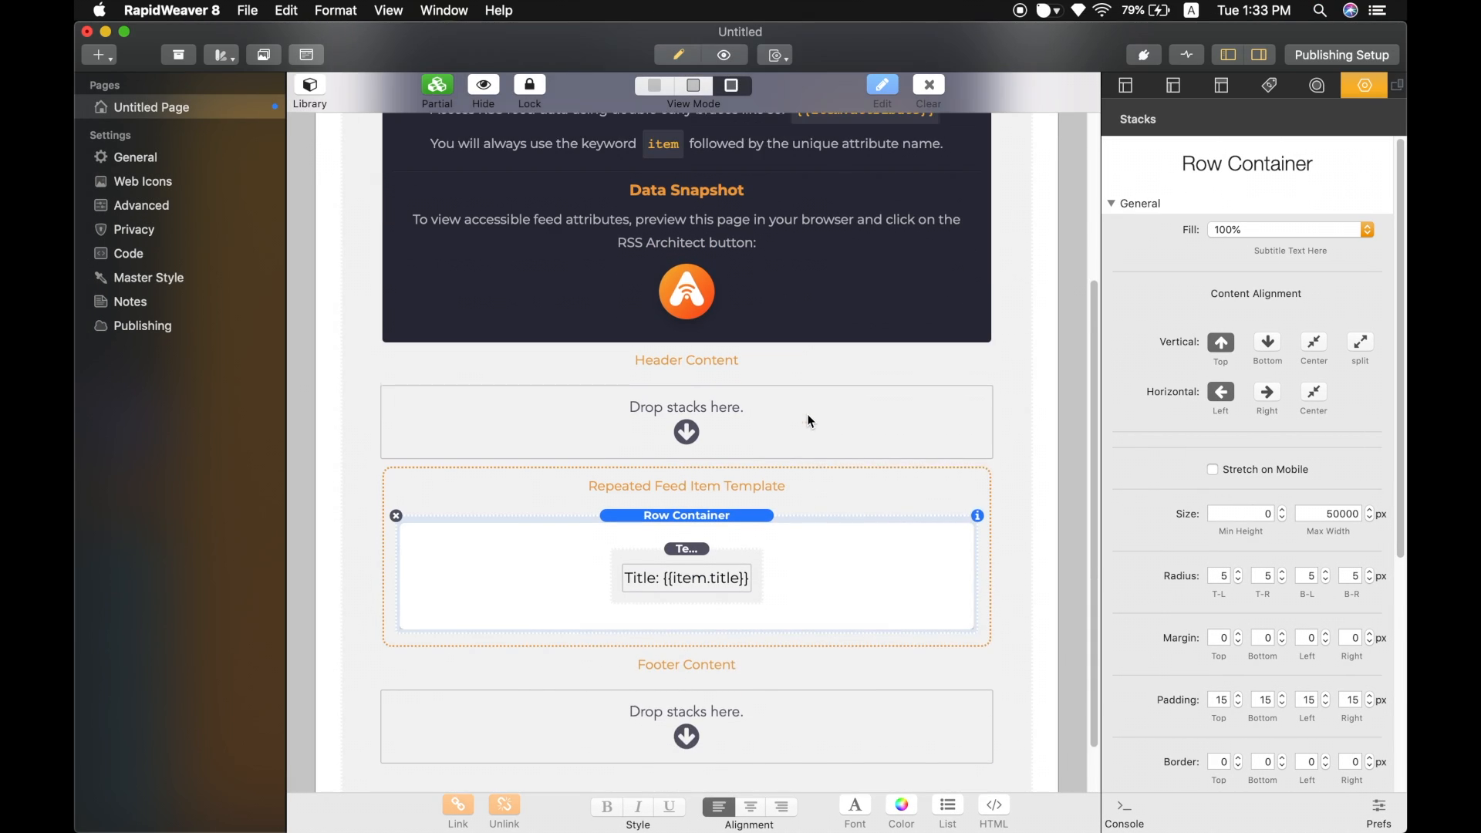
double_click(647, 517)
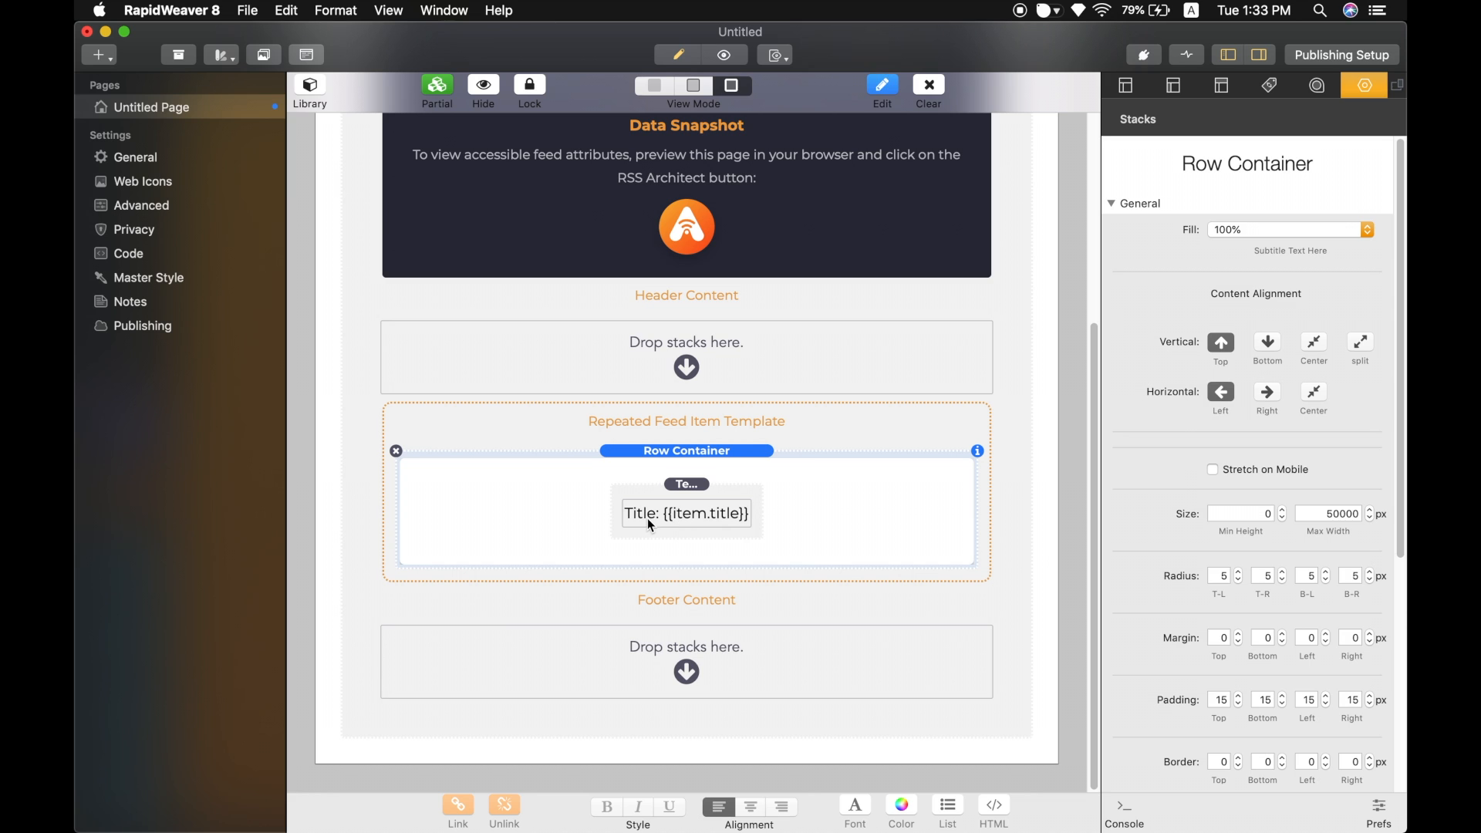
drag(660, 517, 618, 516)
key(BackSpace)
click(770, 529)
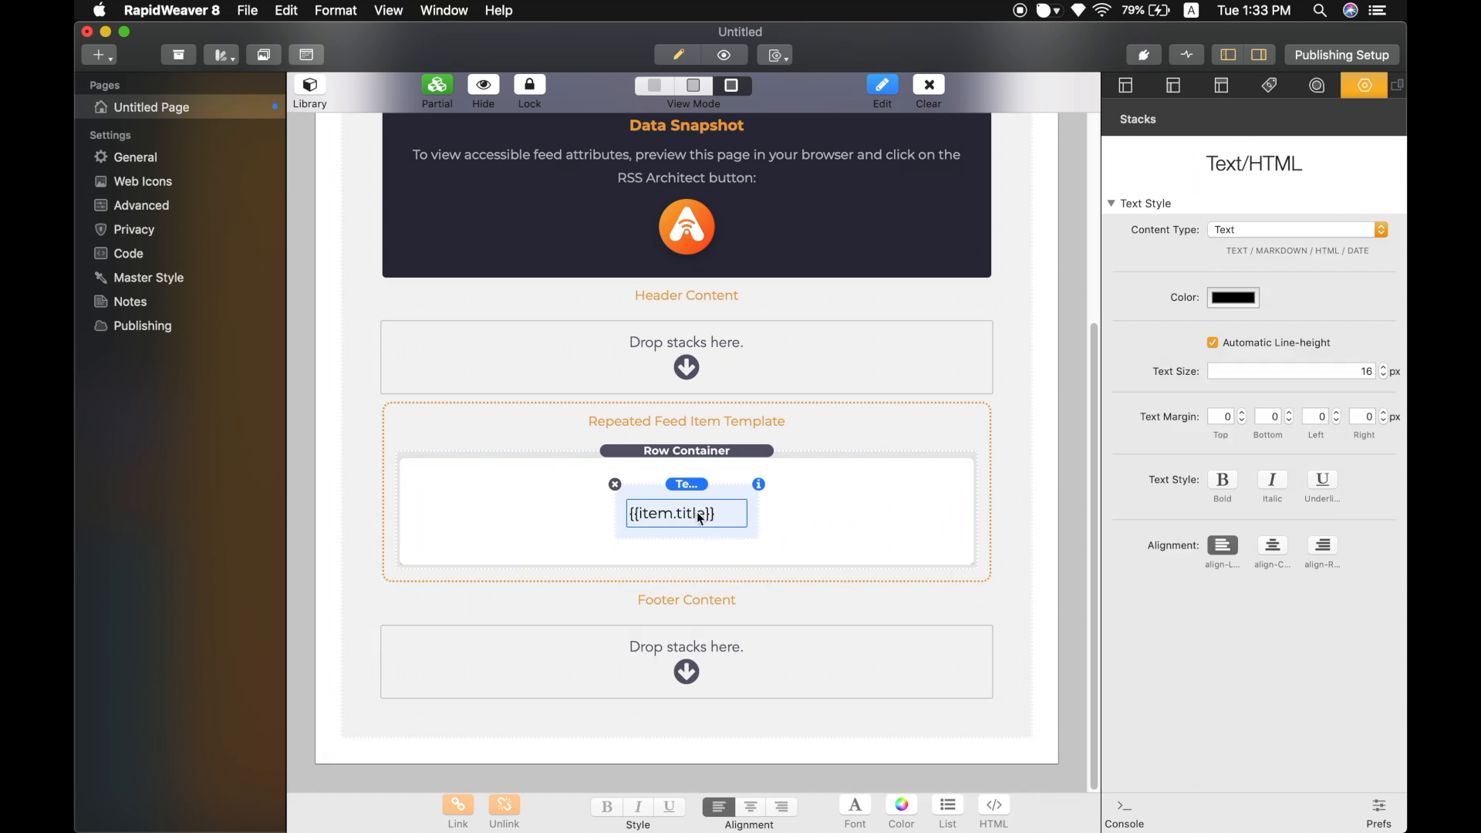
Set the title text size to 14 px and make it bold.
click(1377, 369)
double_click(1384, 376)
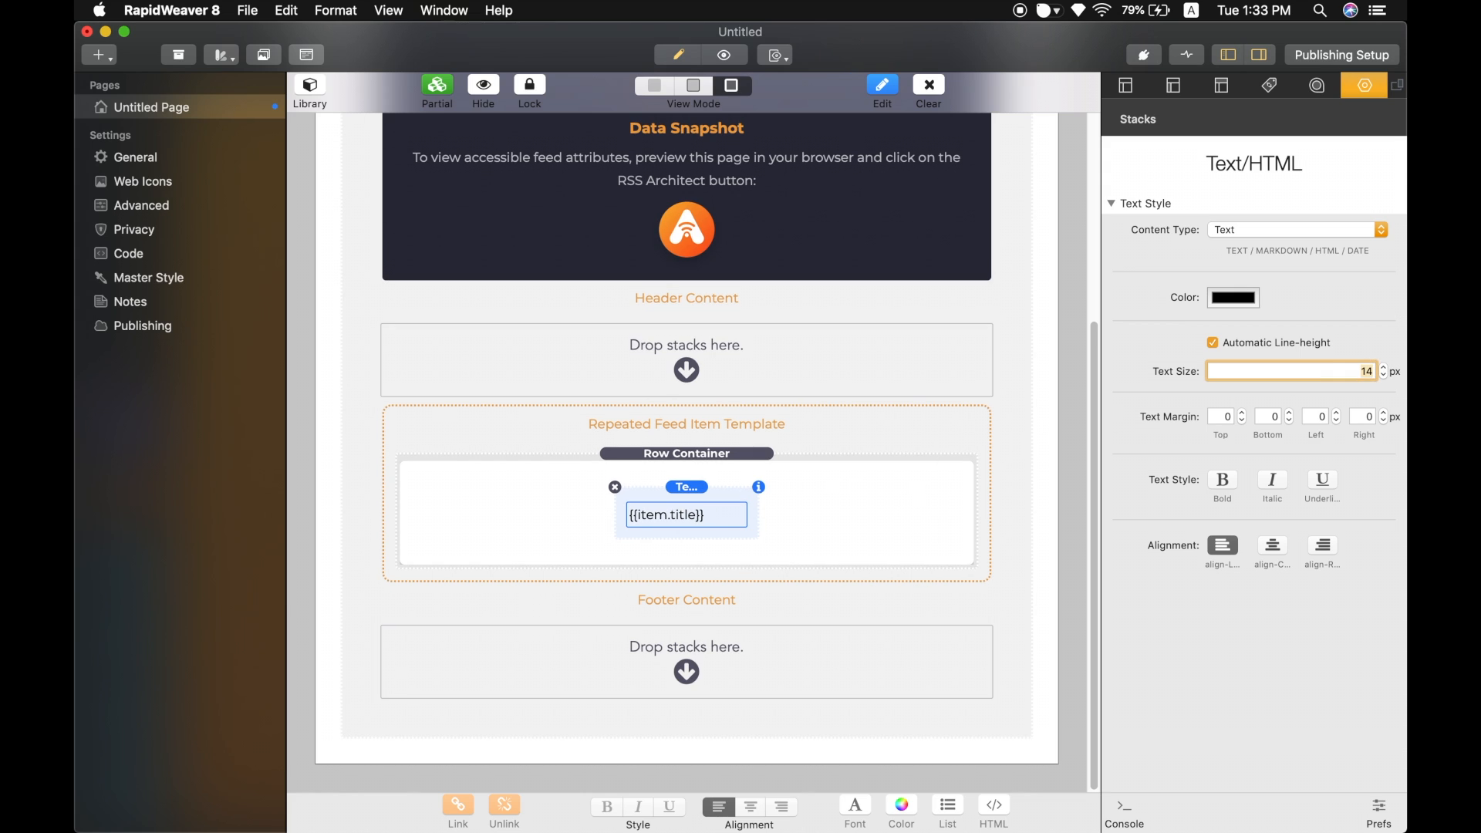
click(1223, 484)
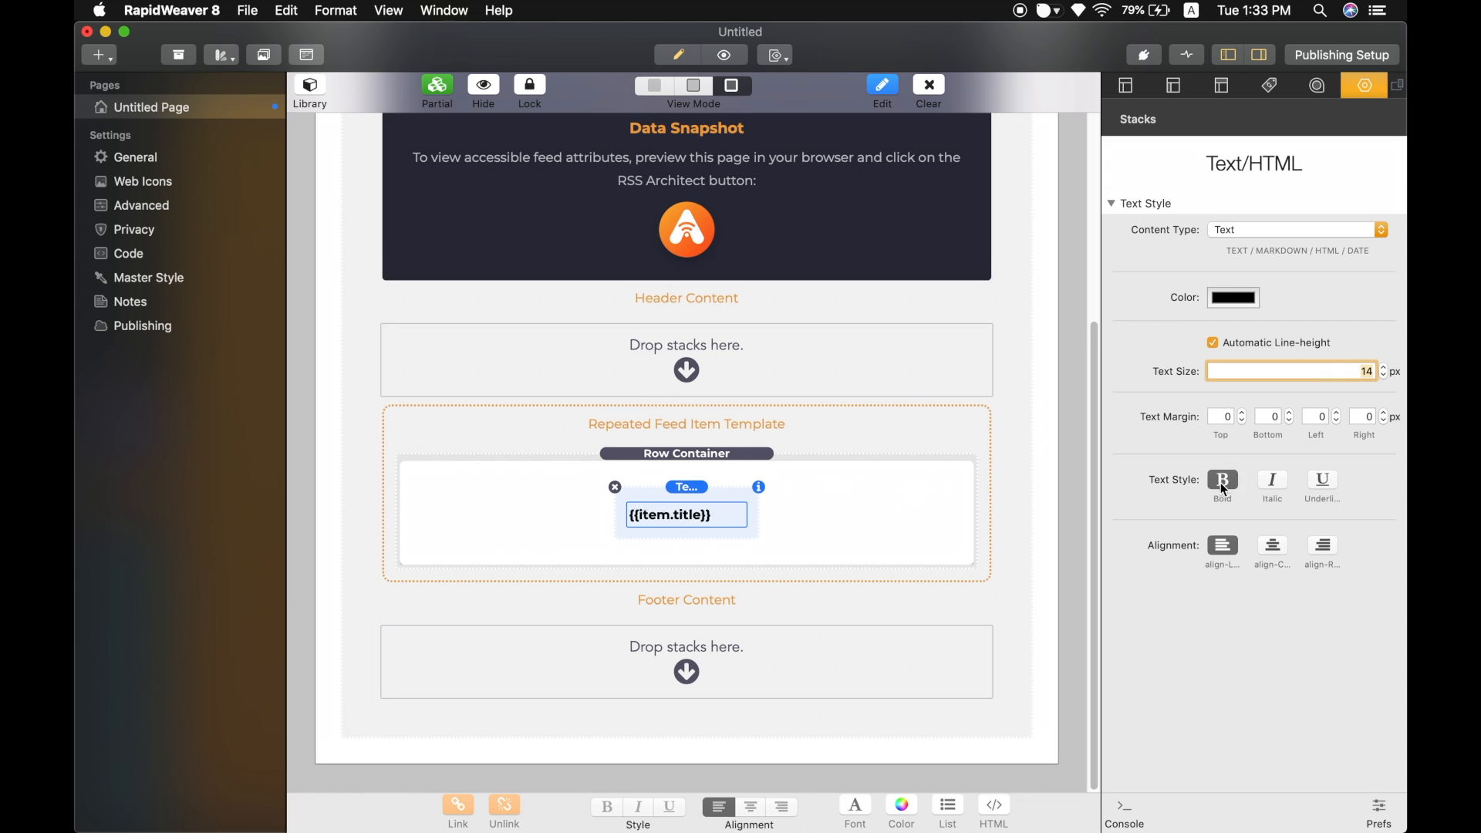
Duplicate the title Text/HTML stack inside the Row Container.
click(682, 489)
key(super+d)
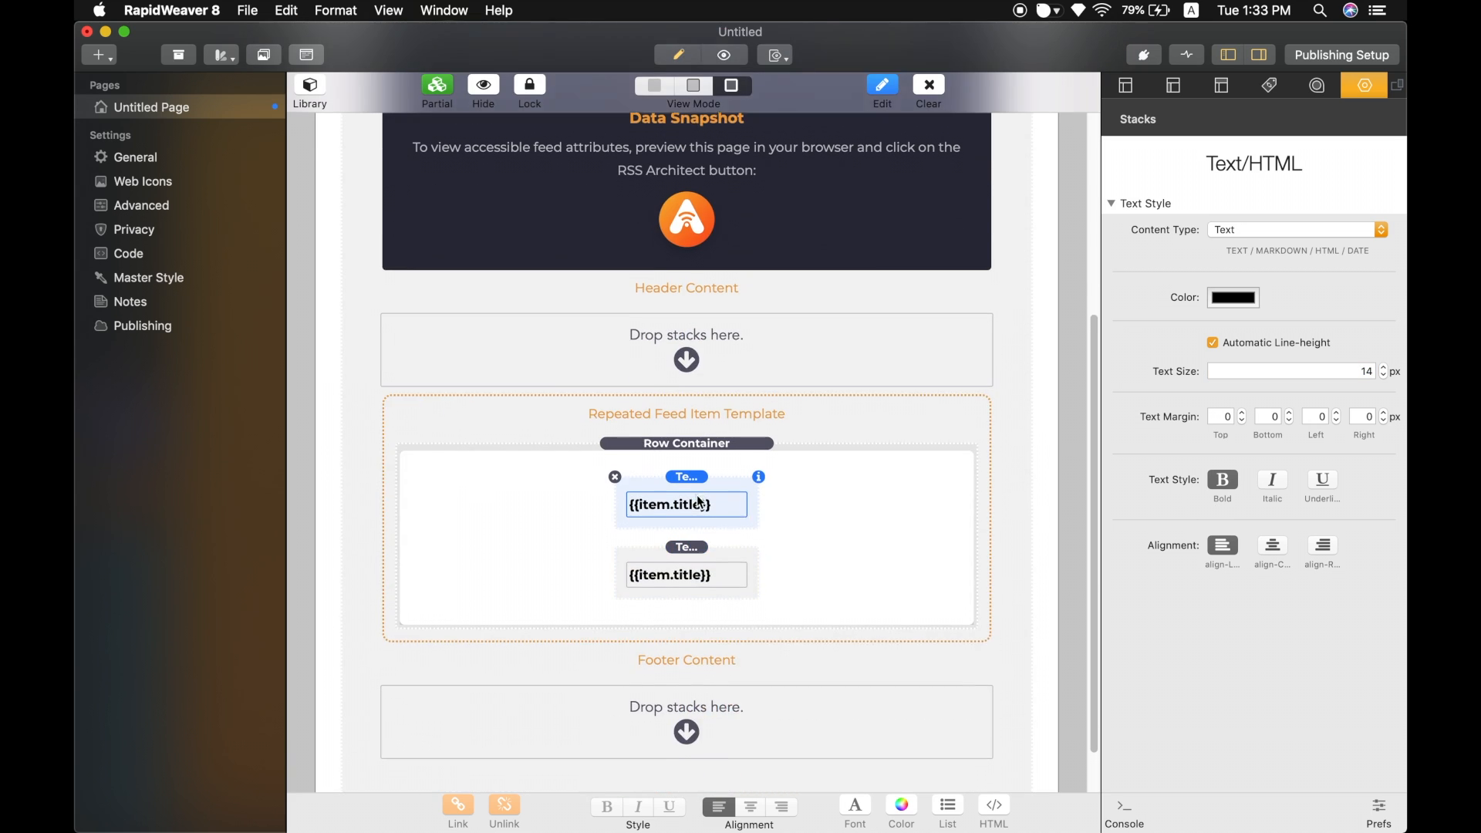
click(704, 540)
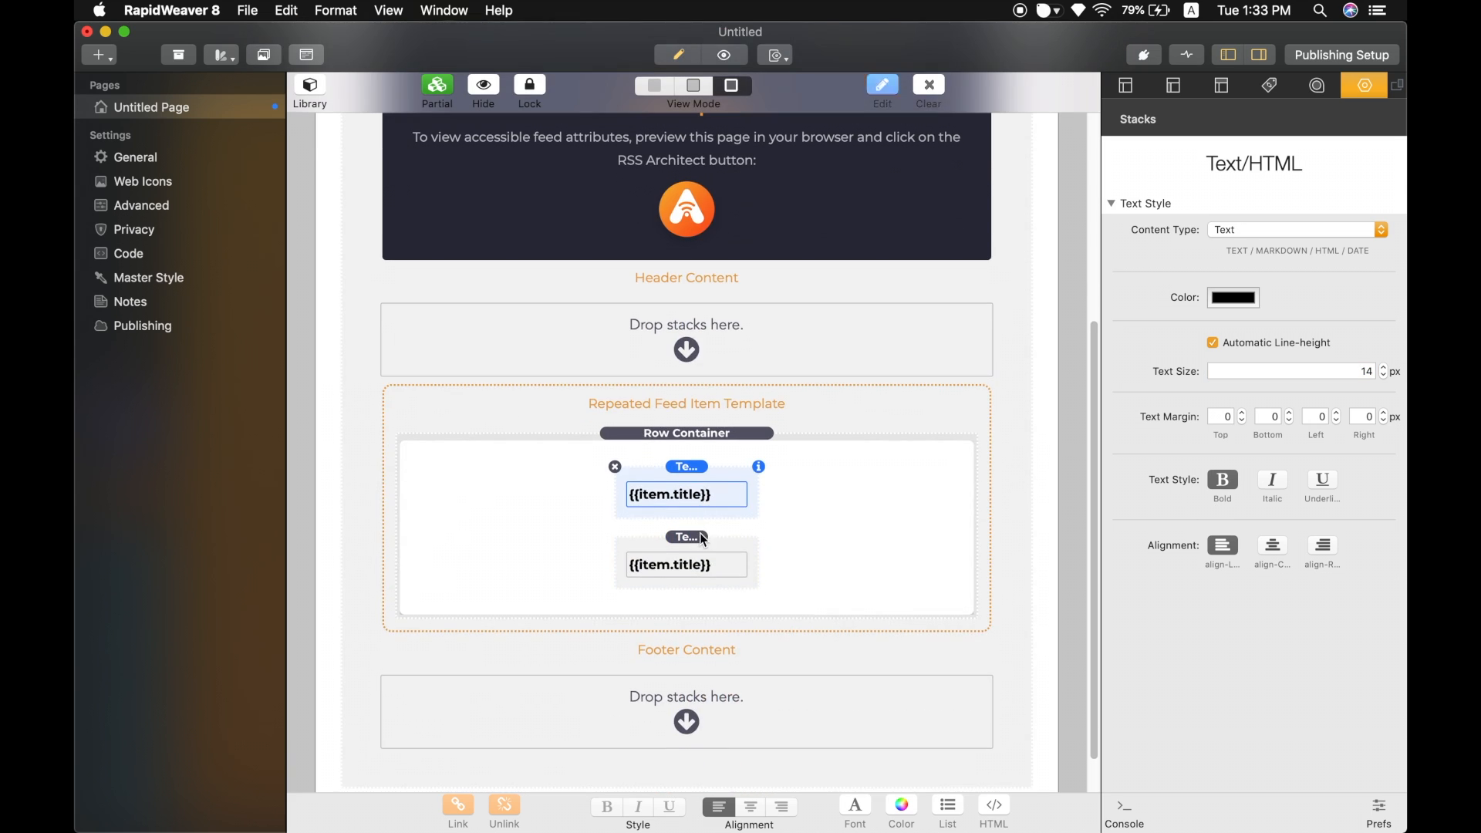
Set the duplicated stack's text size to 12 px and turn off bold.
scroll(703, 540, down, 2)
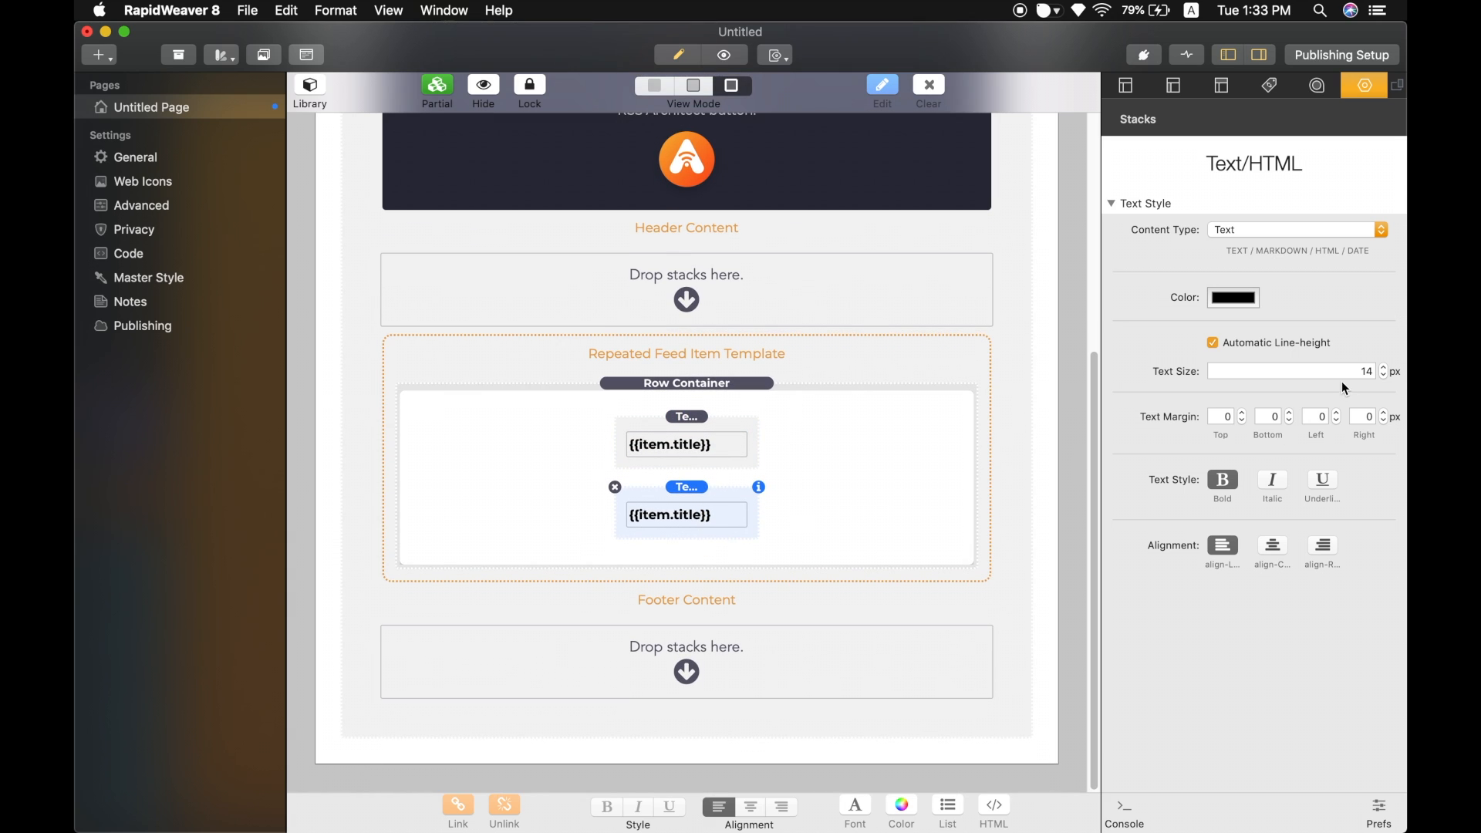
click(1366, 371)
text(1)
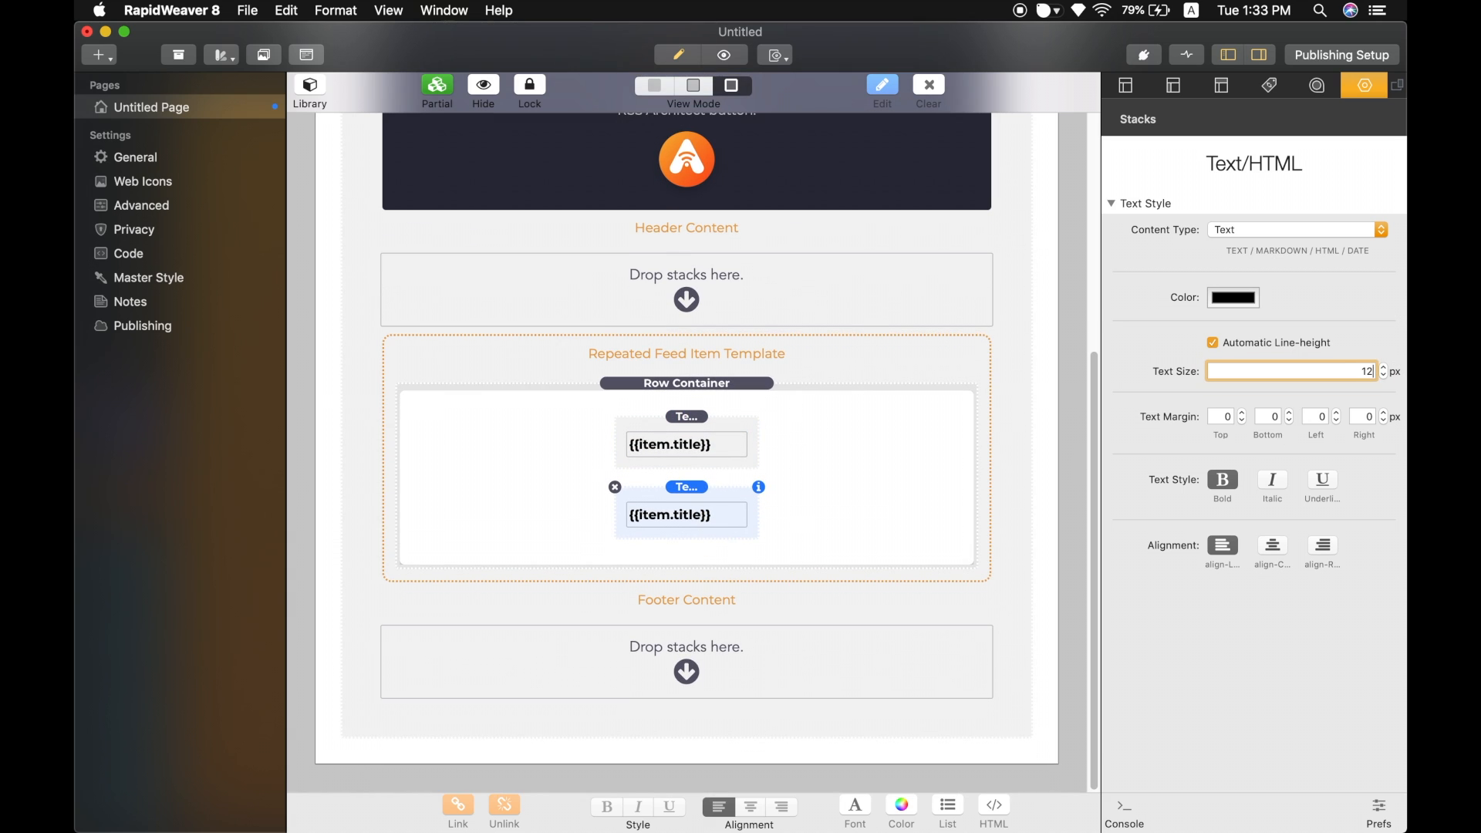
key(Return)
click(1223, 481)
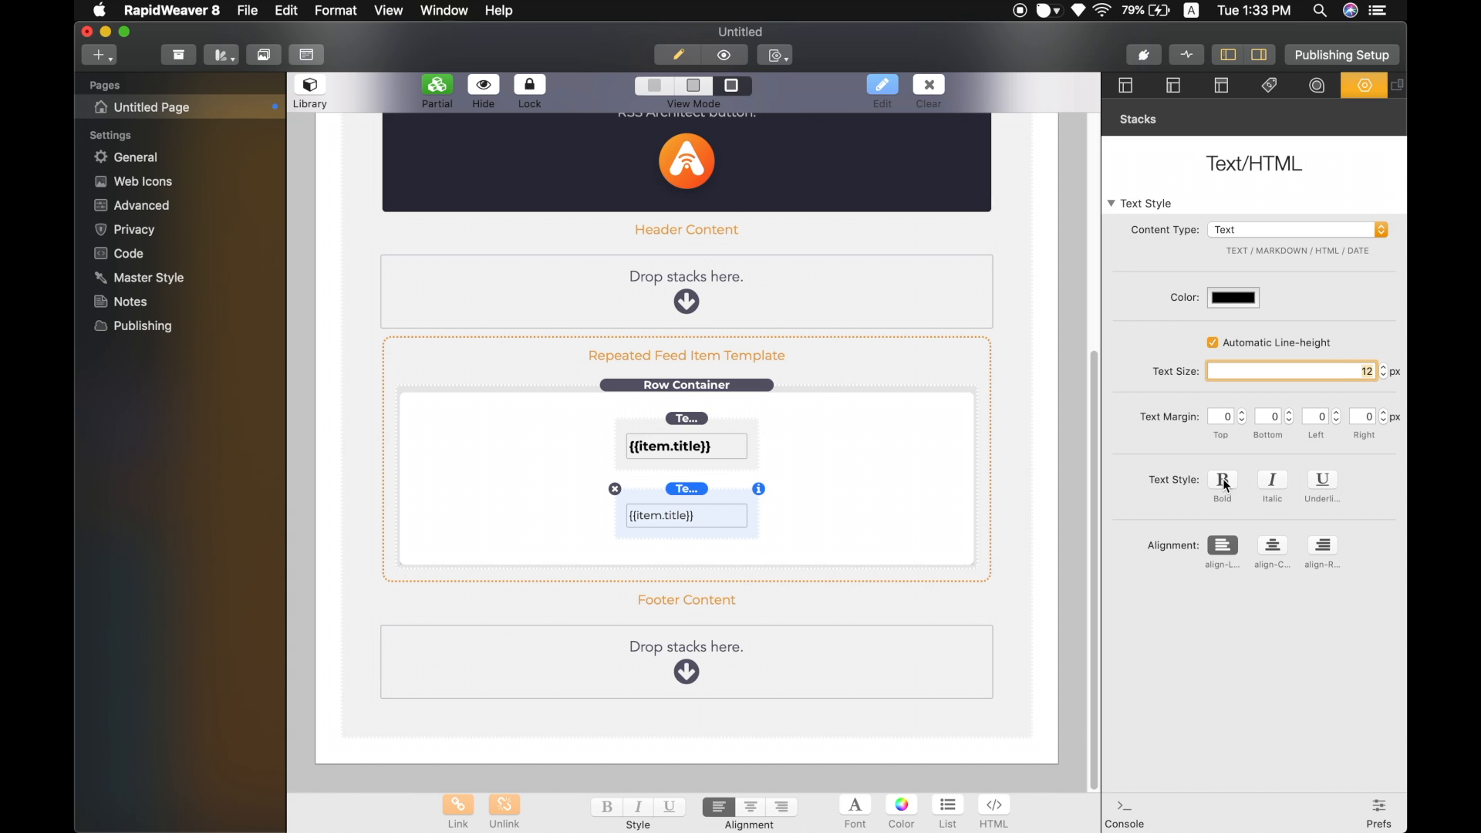
Set the duplicated stack's text color to Grey 600 from the Material Design palette.
click(1232, 302)
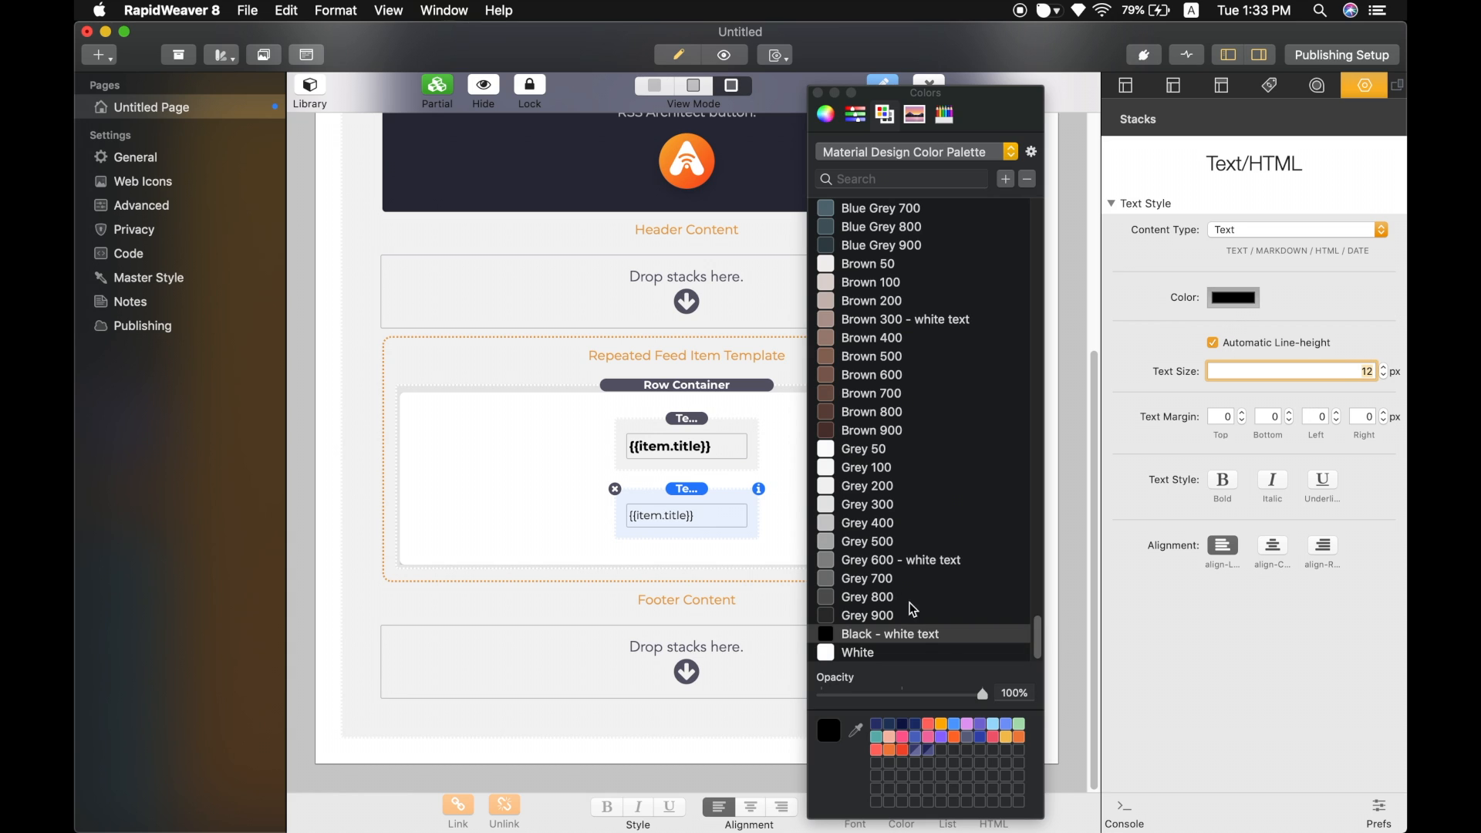
click(858, 561)
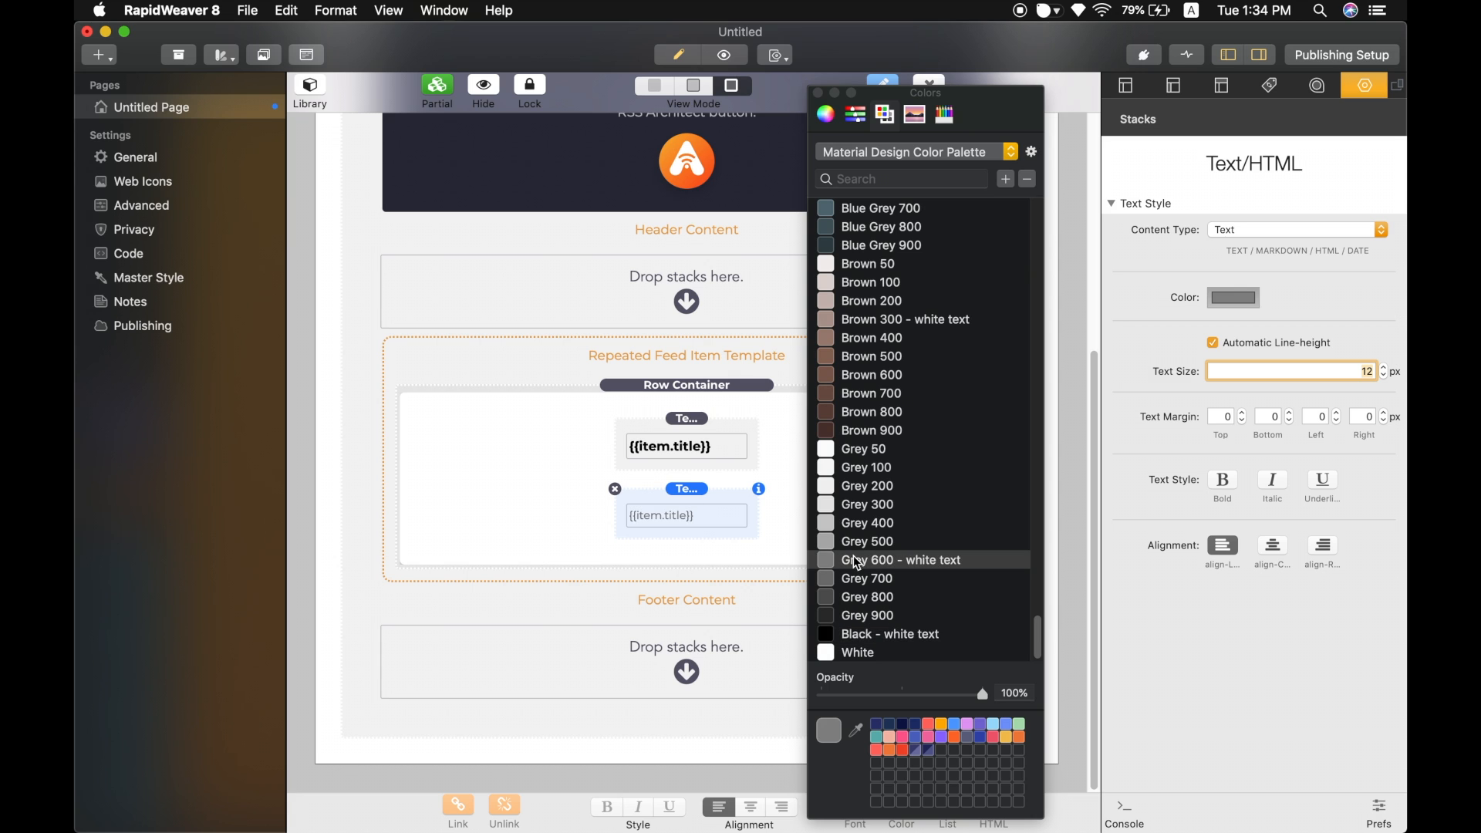
click(821, 99)
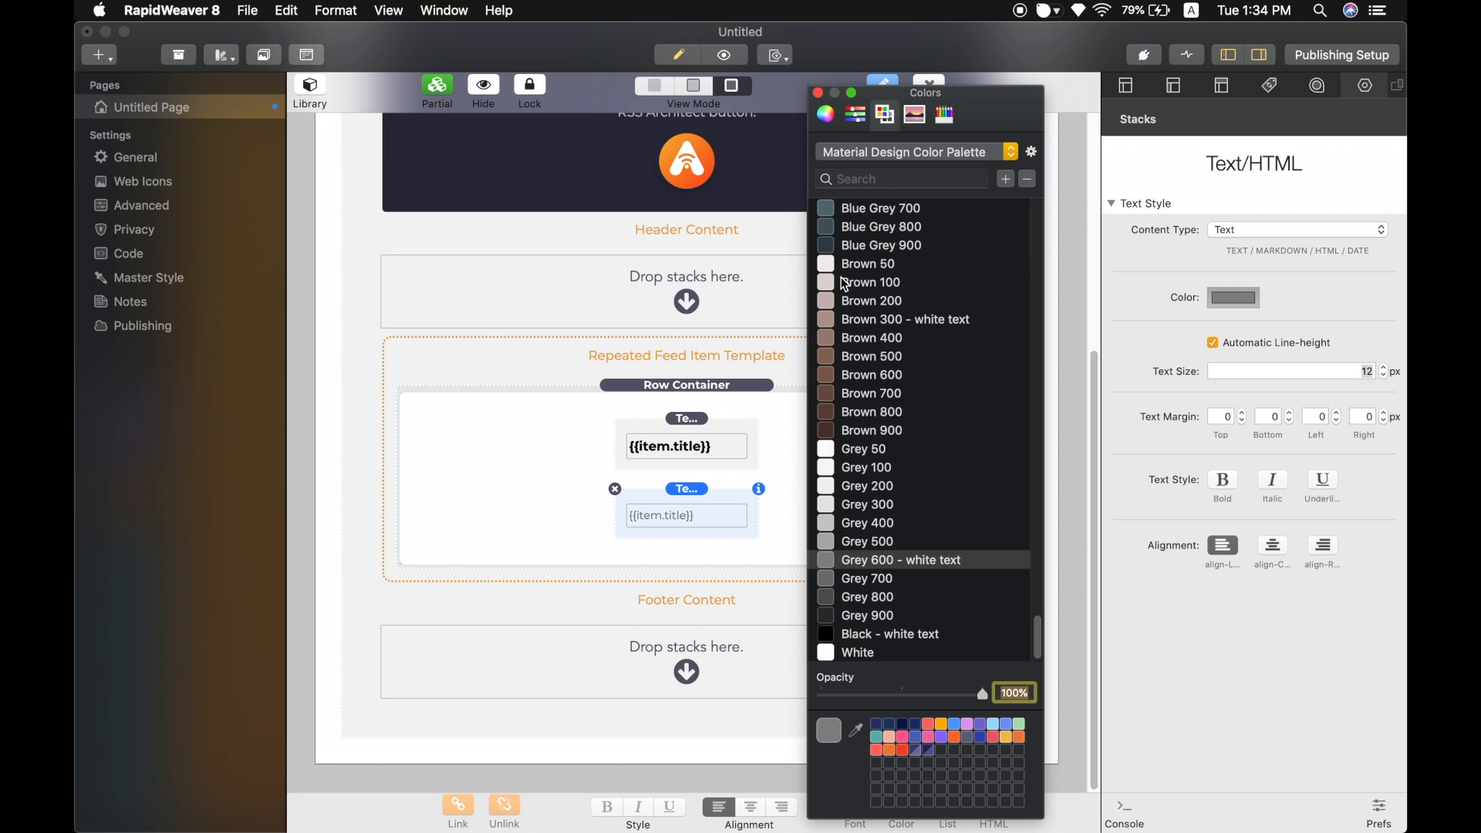
click(818, 93)
Set the duplicated stack's top text margin to 10 px.
click(1226, 417)
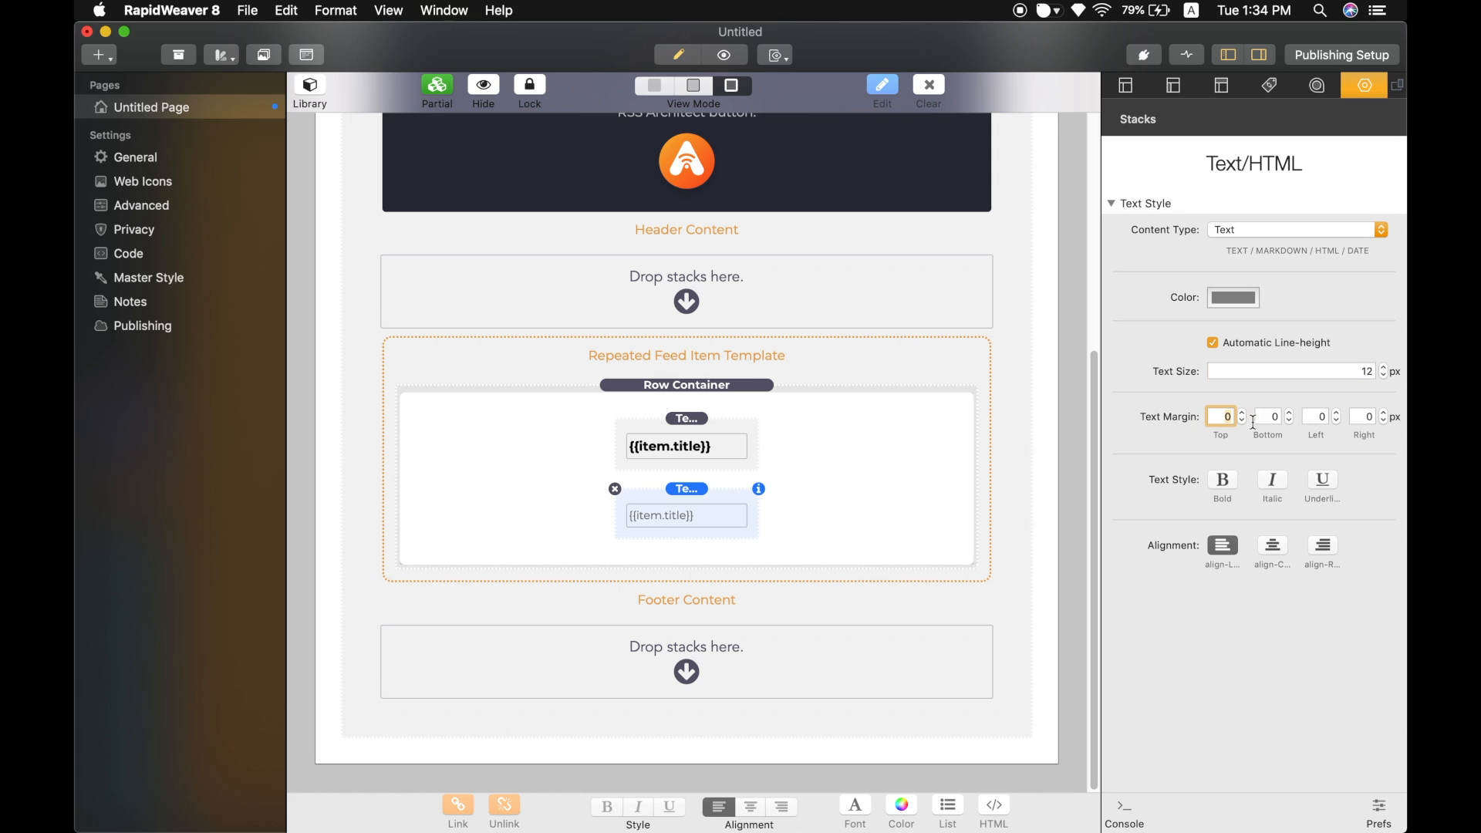
text(10)
key(Return)
Open the duplicated stack's text and delete item.title inside the curly braces.
double_click(695, 531)
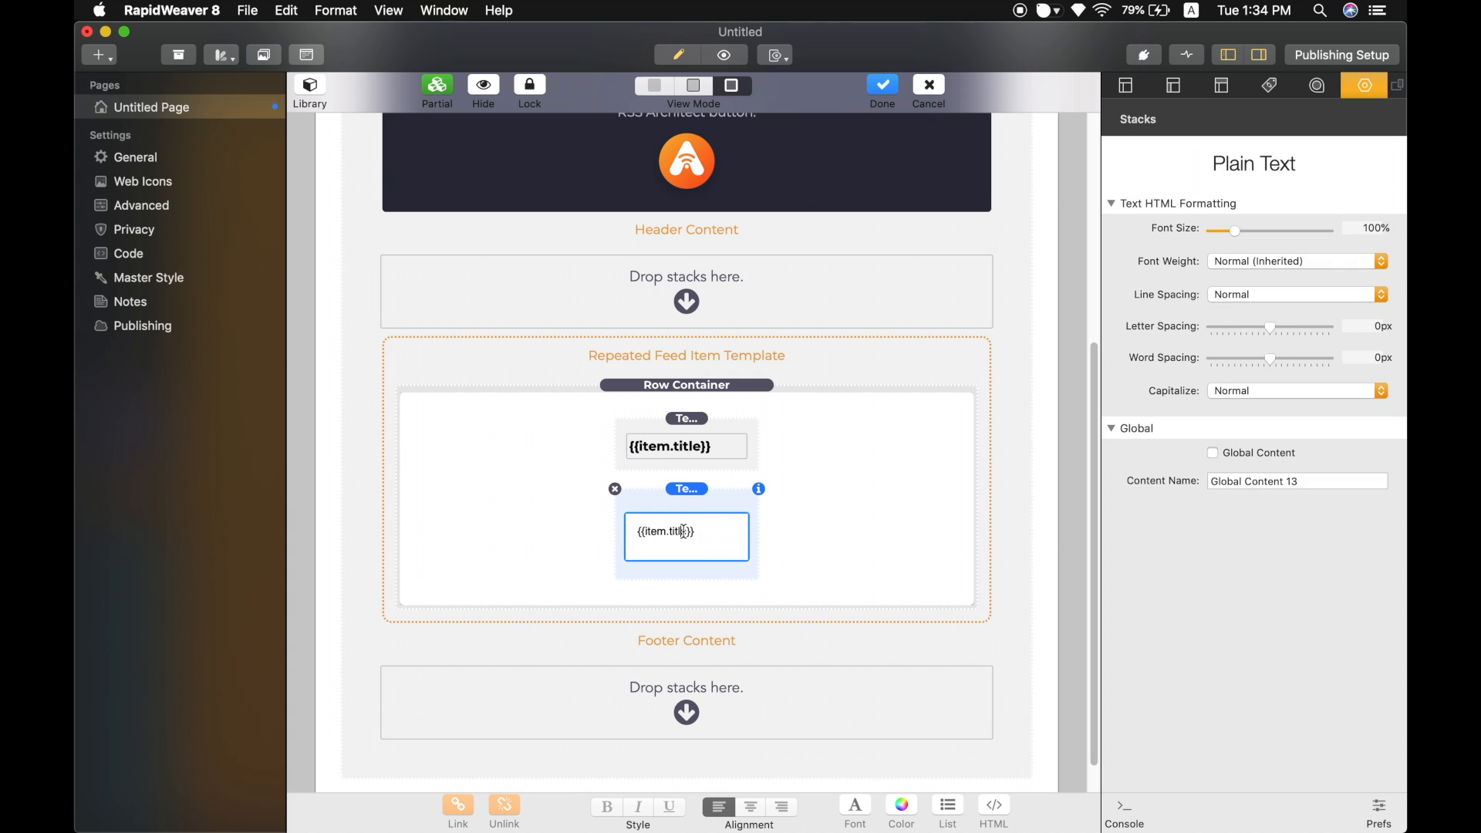
drag(686, 531, 644, 532)
key(BackSpace)
Copy item.dcCreator.text from the browser's RSSA feed snapshot and paste it inside the duplicated stack's braces.
key(ctrl+Right)
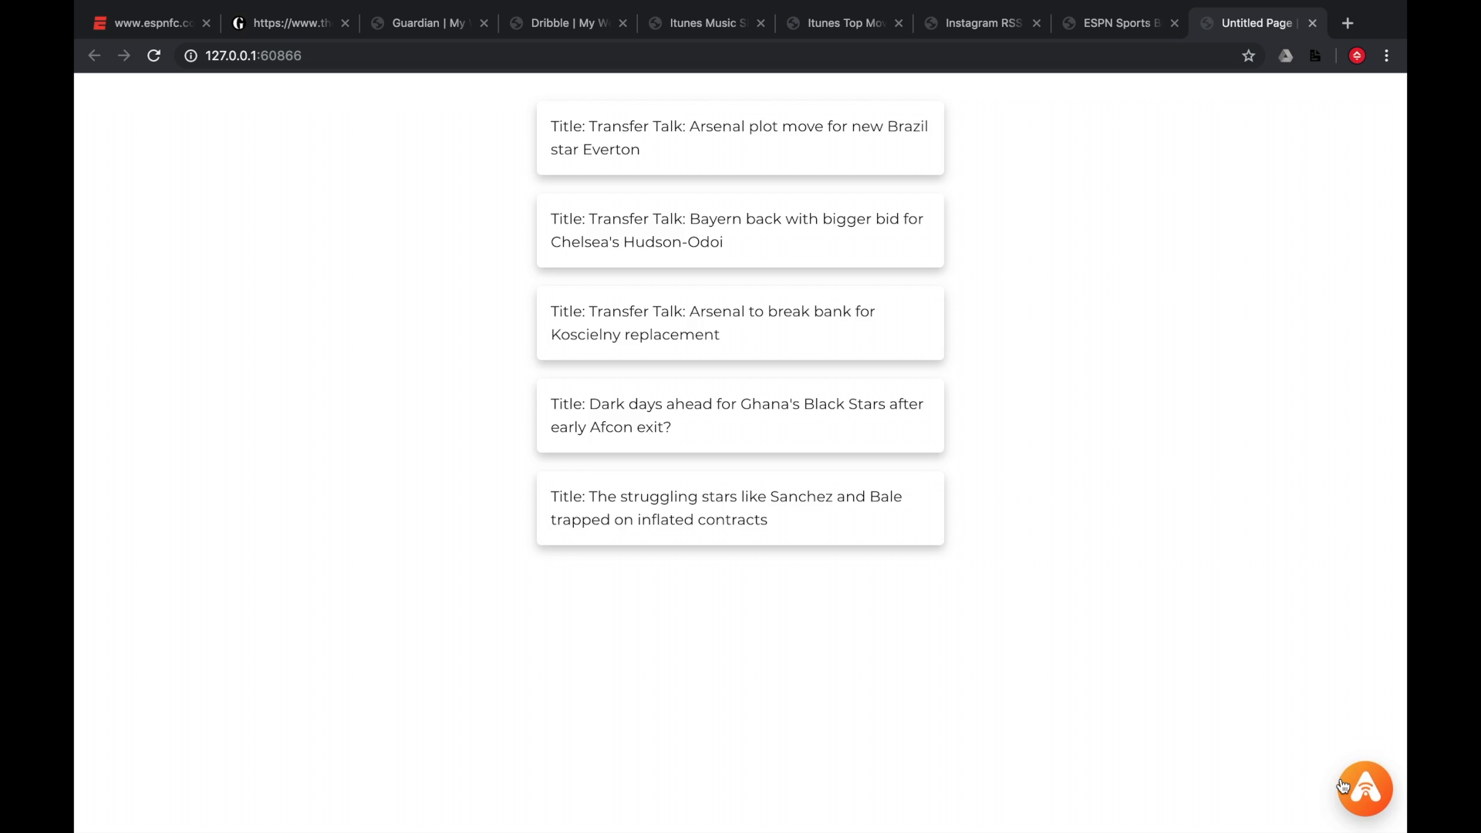
click(1343, 787)
click(799, 181)
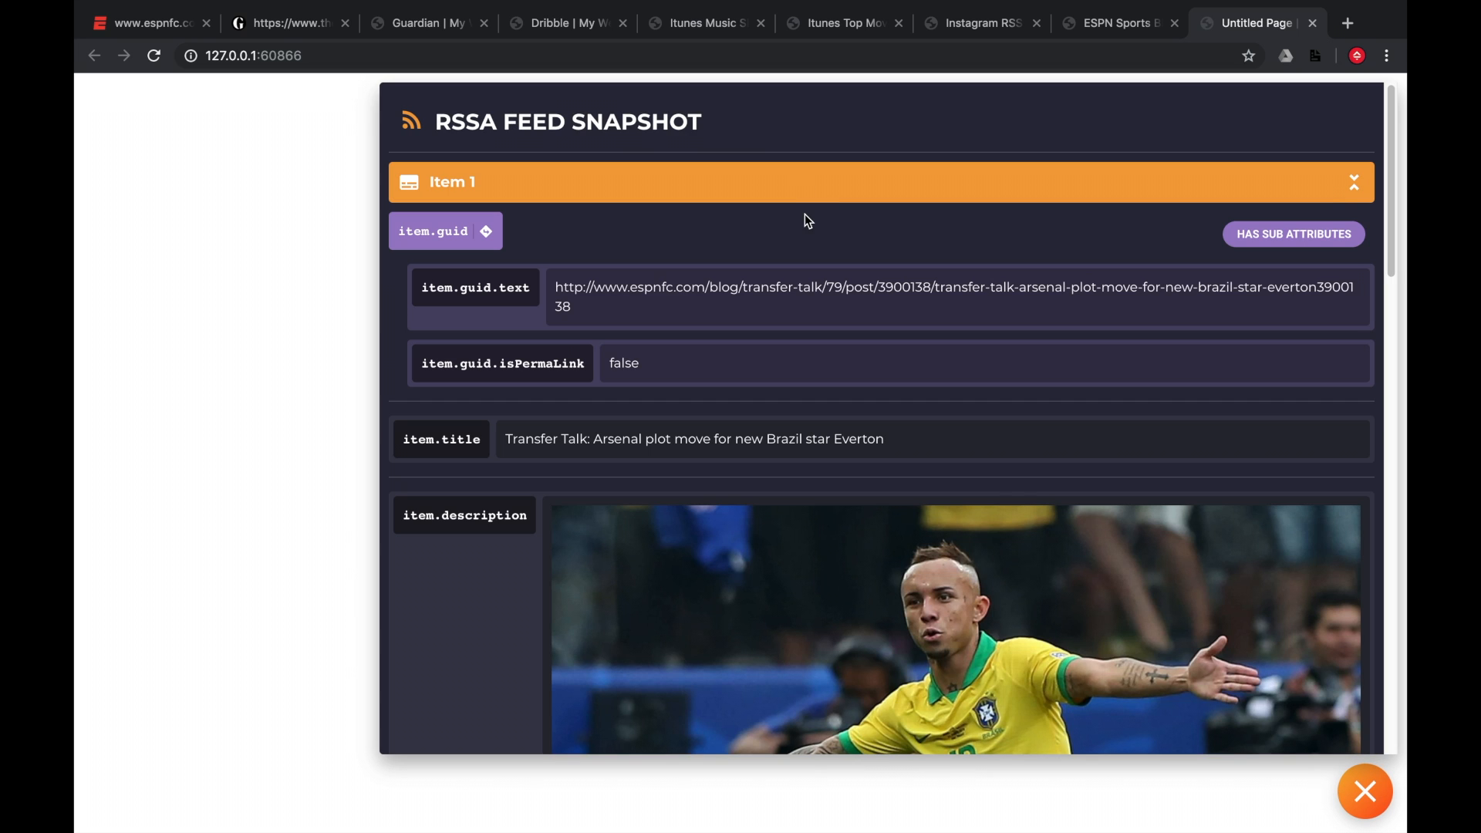
scroll(479, 336, down, 2)
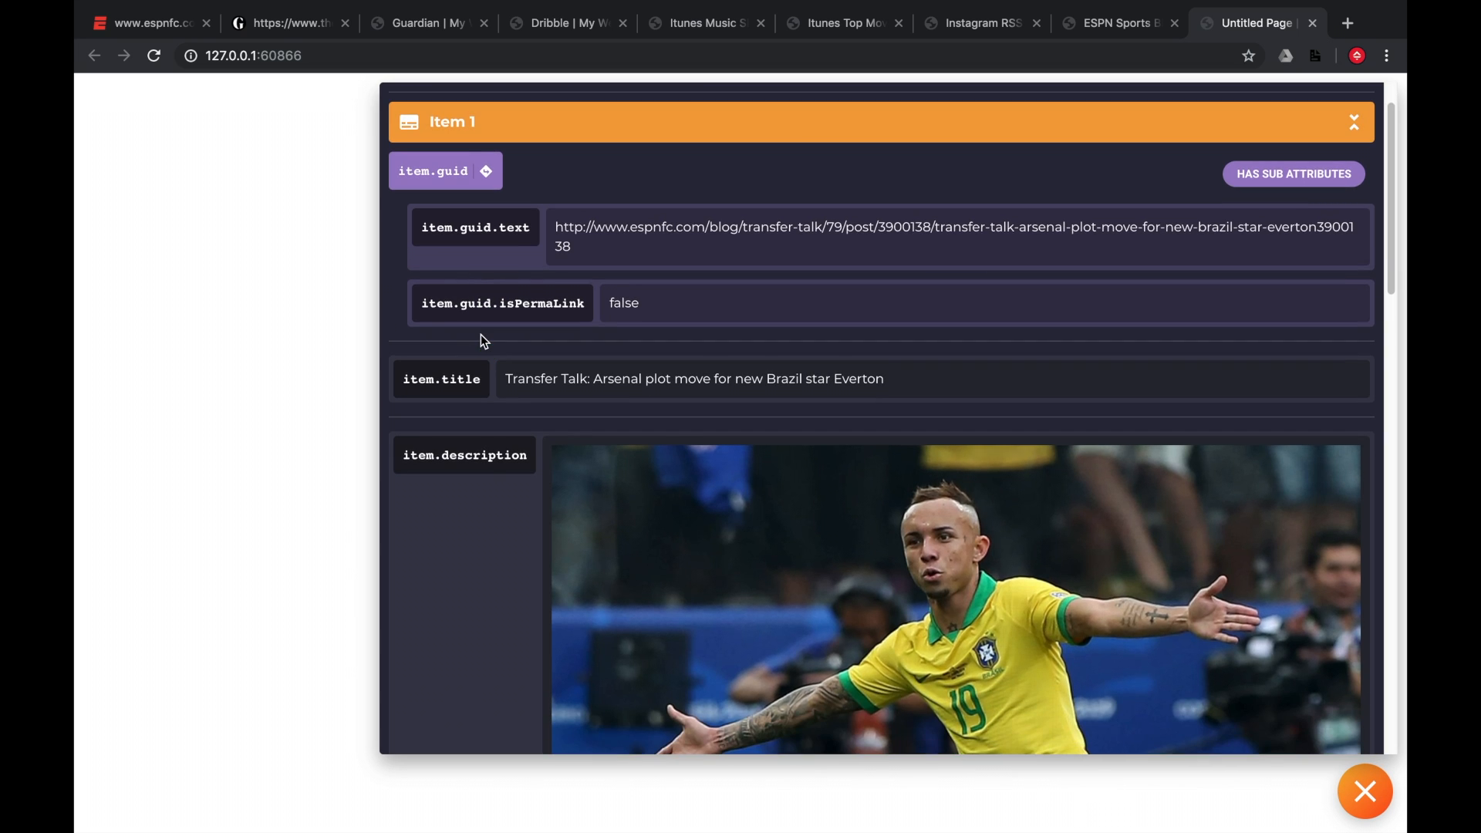
scroll(480, 335, down, 20)
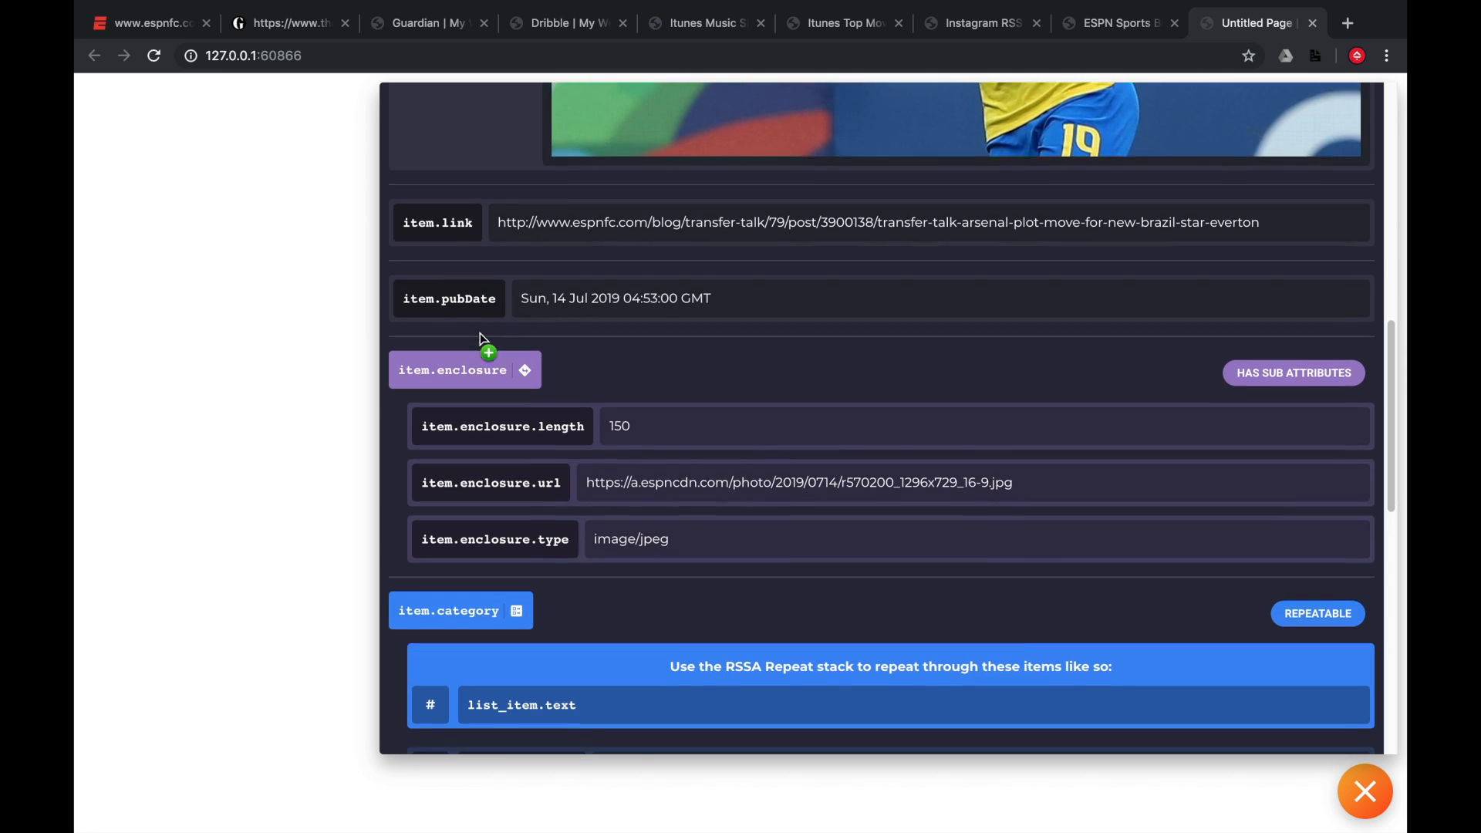
scroll(479, 340, down, 8)
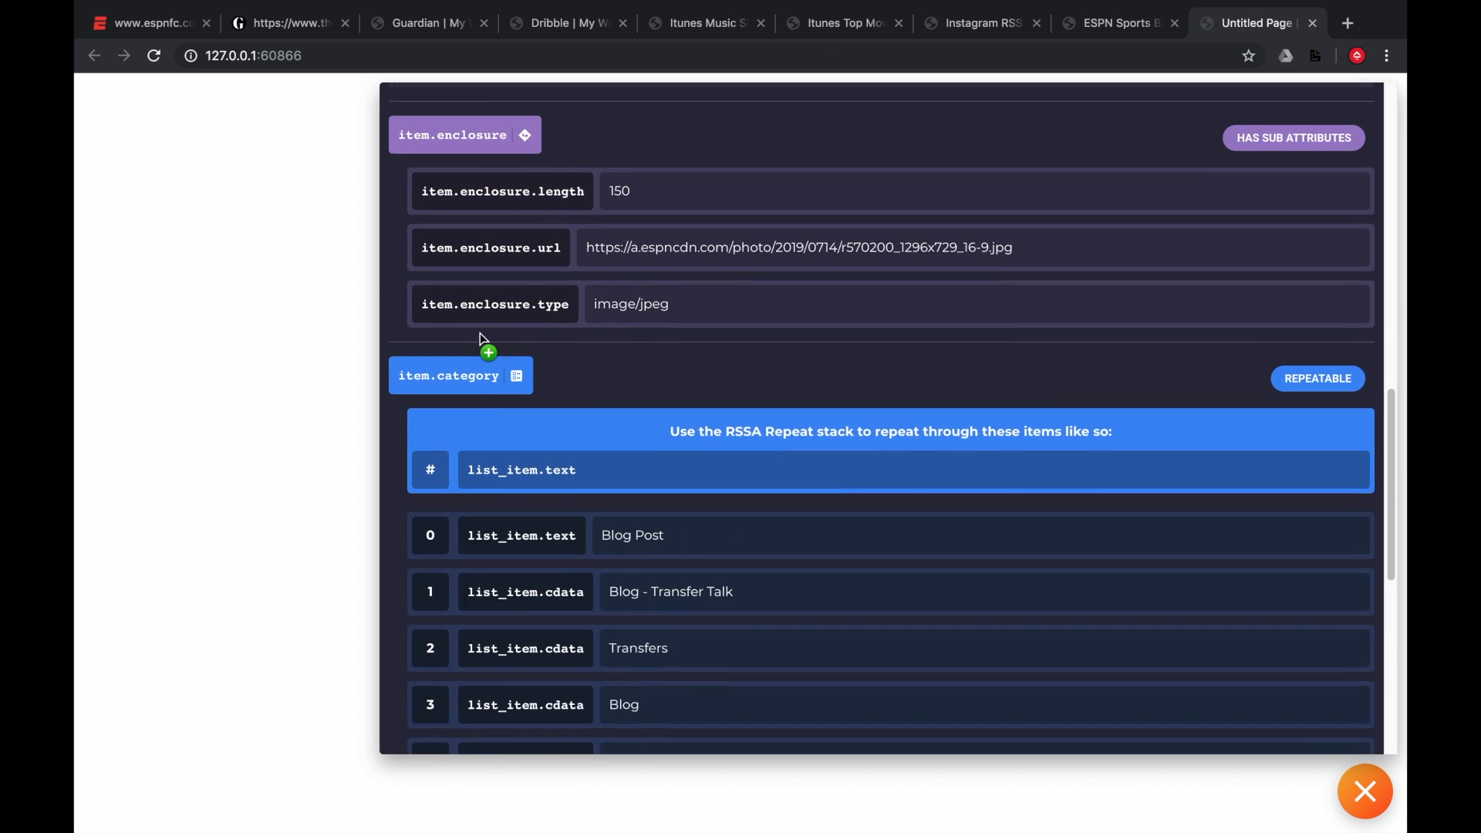
scroll(480, 339, down, 15)
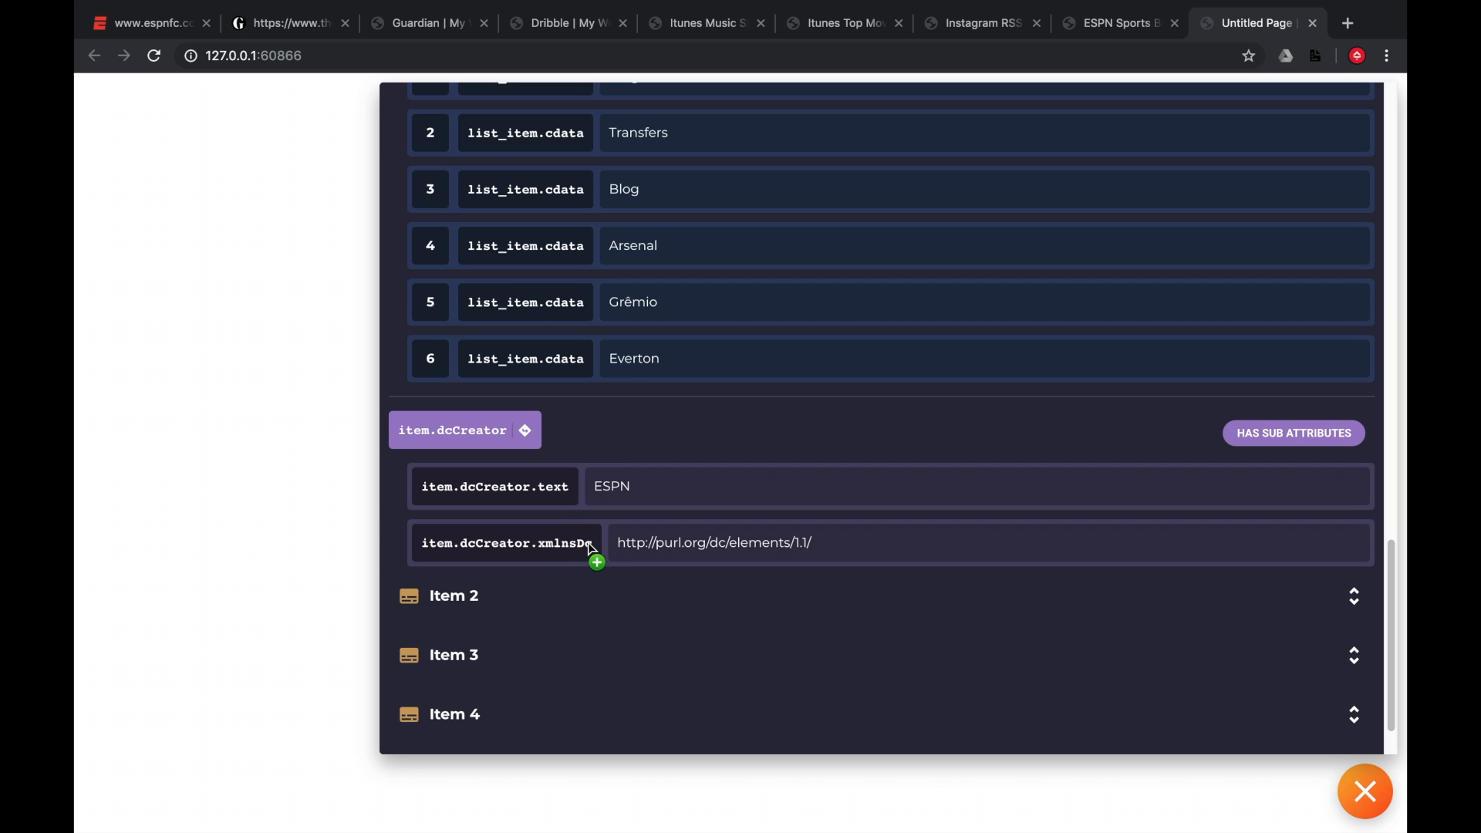
click(554, 497)
key(super+c)
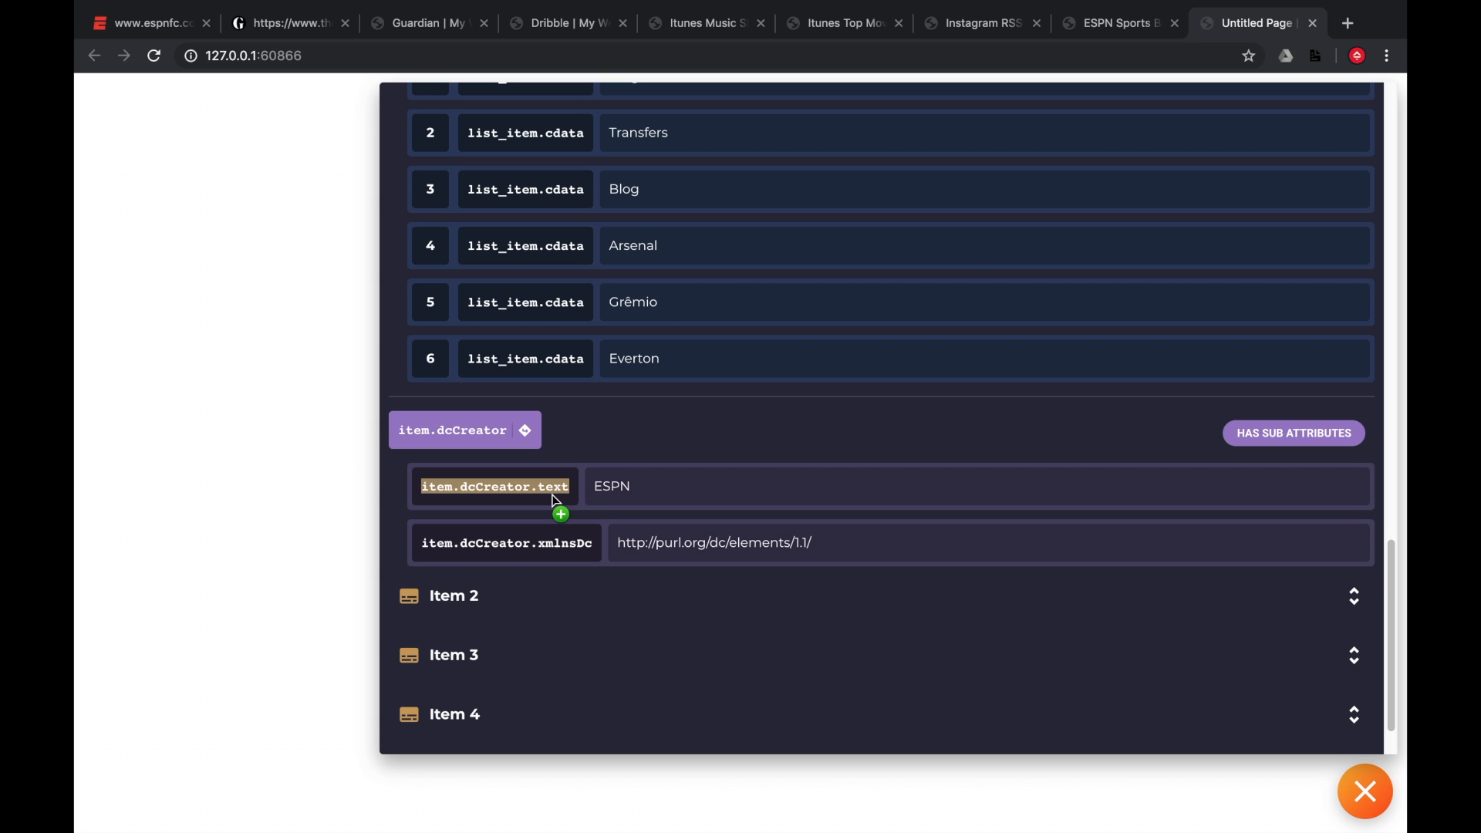
key(ctrl+Left)
click(645, 532)
key(super+v)
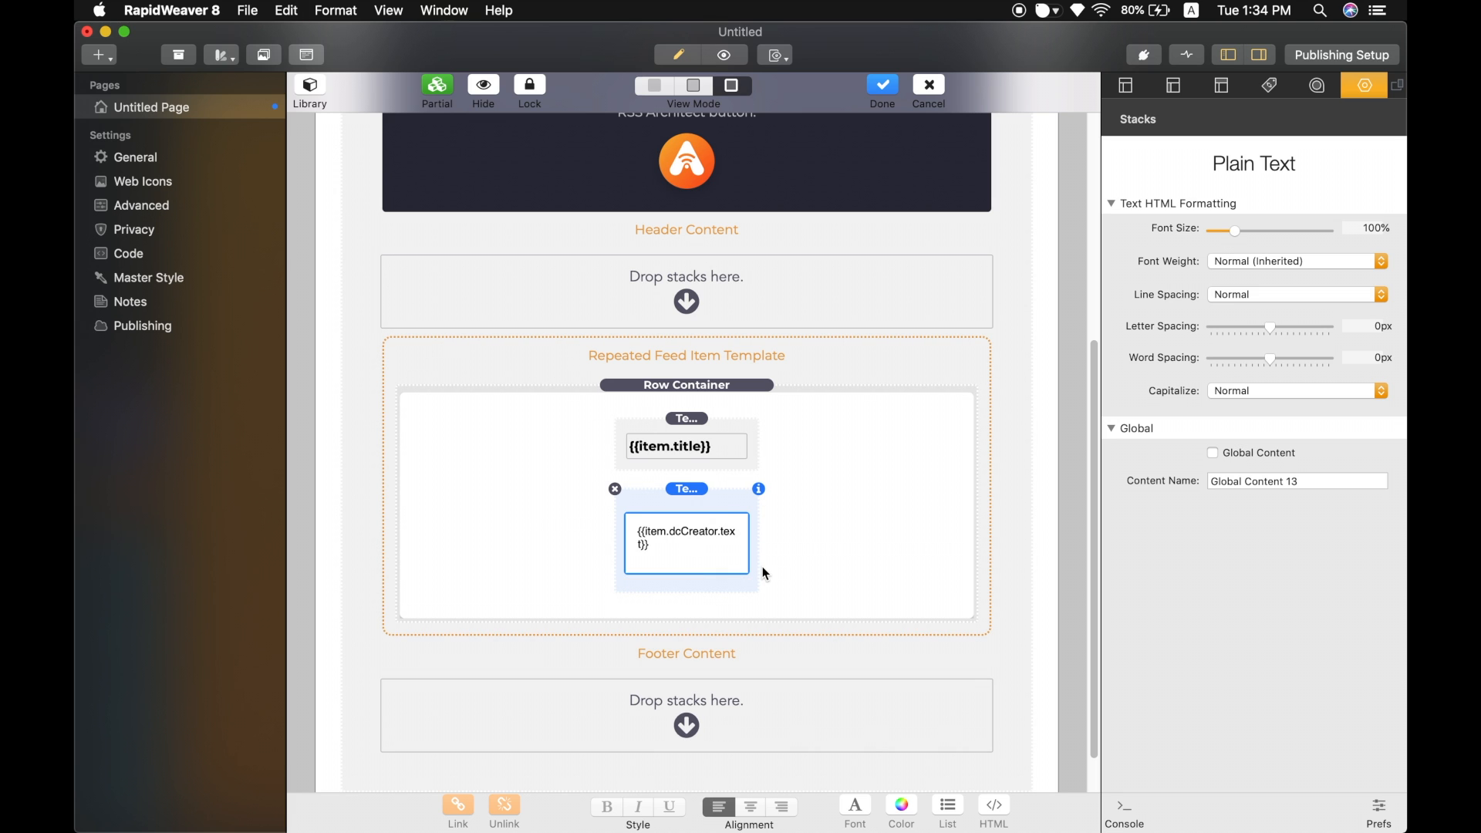
click(799, 559)
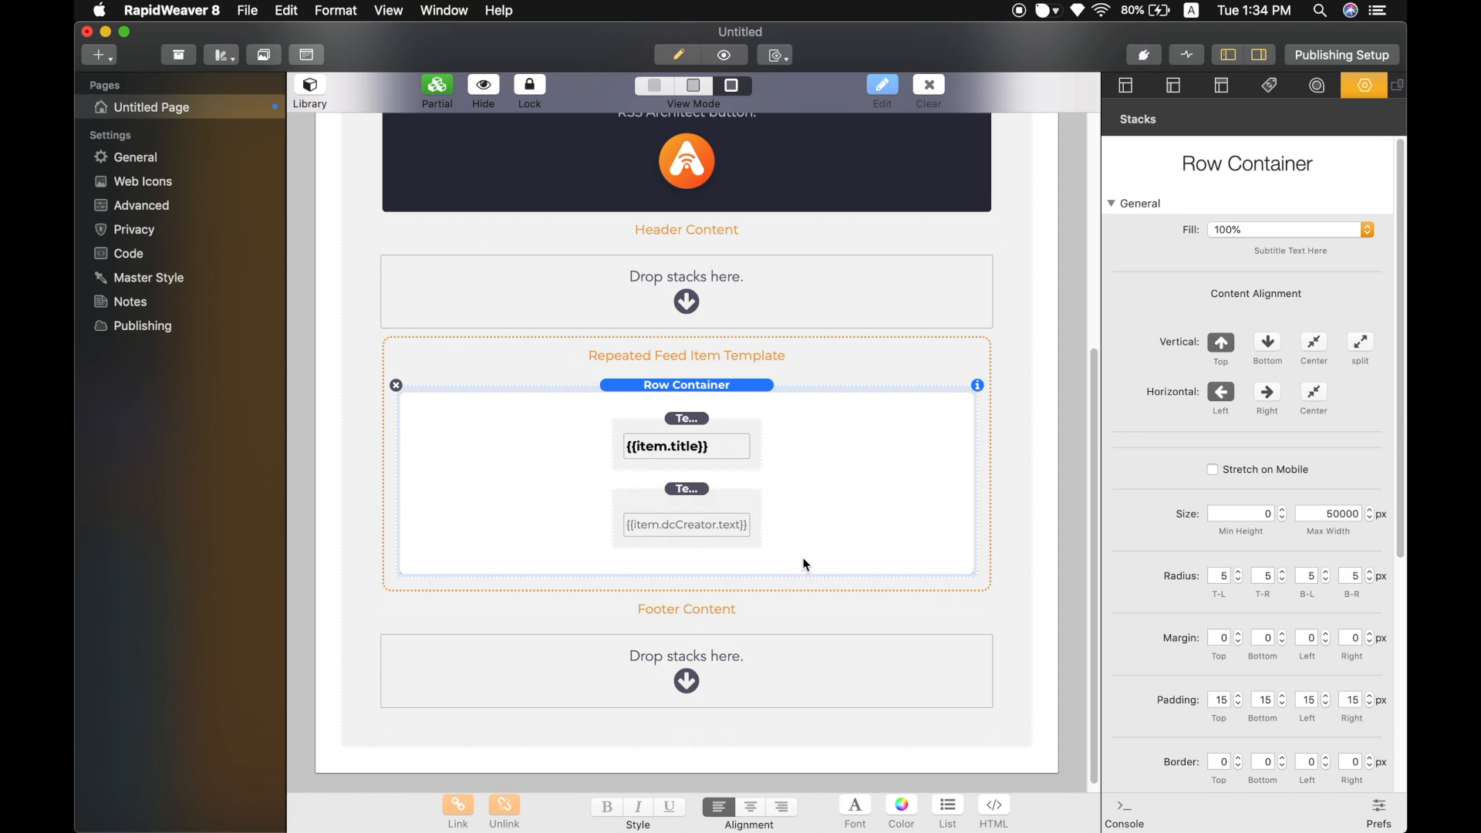
Reload the page preview in the browser to check the title and creator items.
key(ctrl+Right)
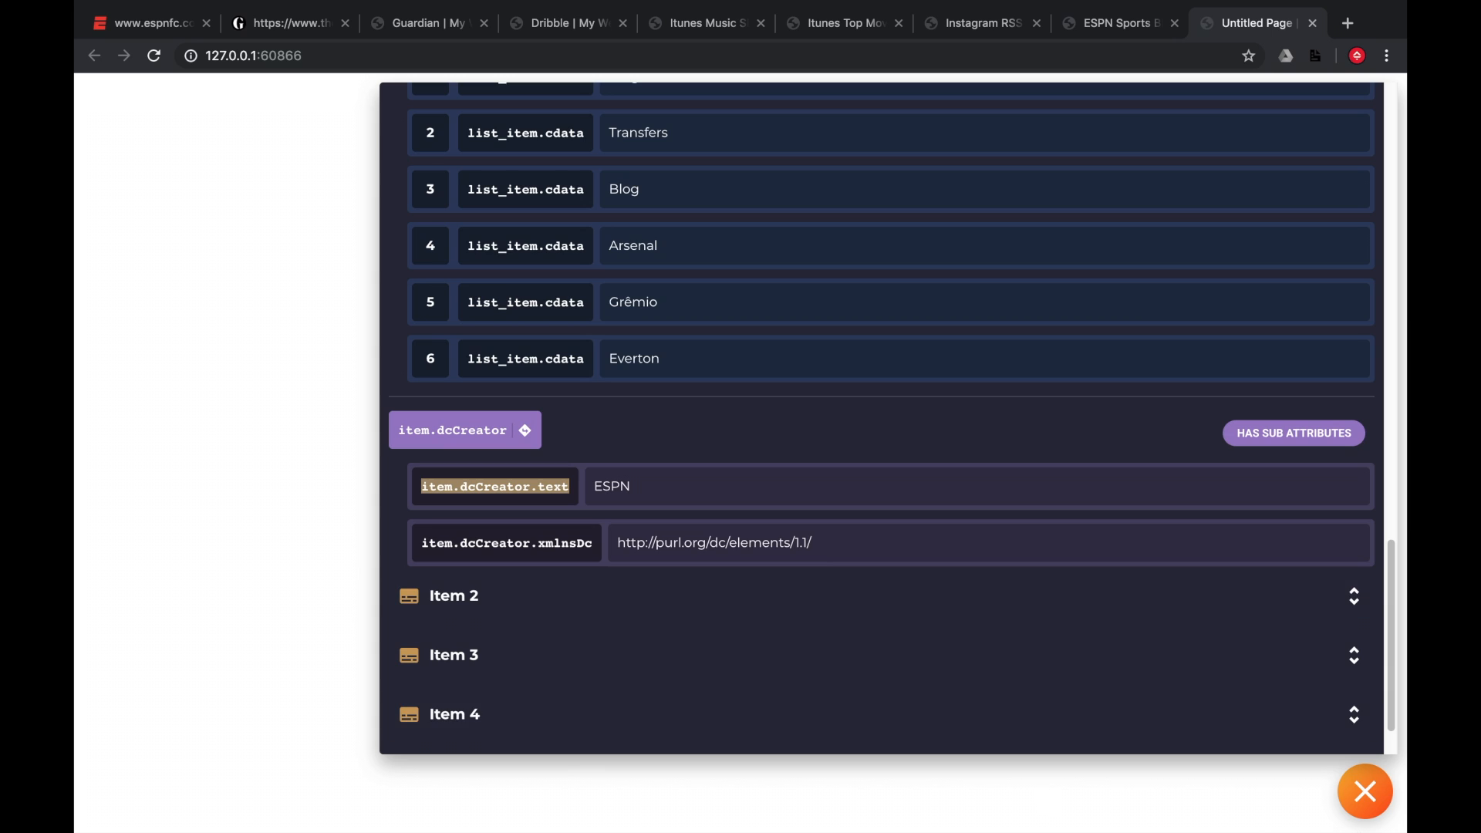
click(1365, 793)
key(super+r)
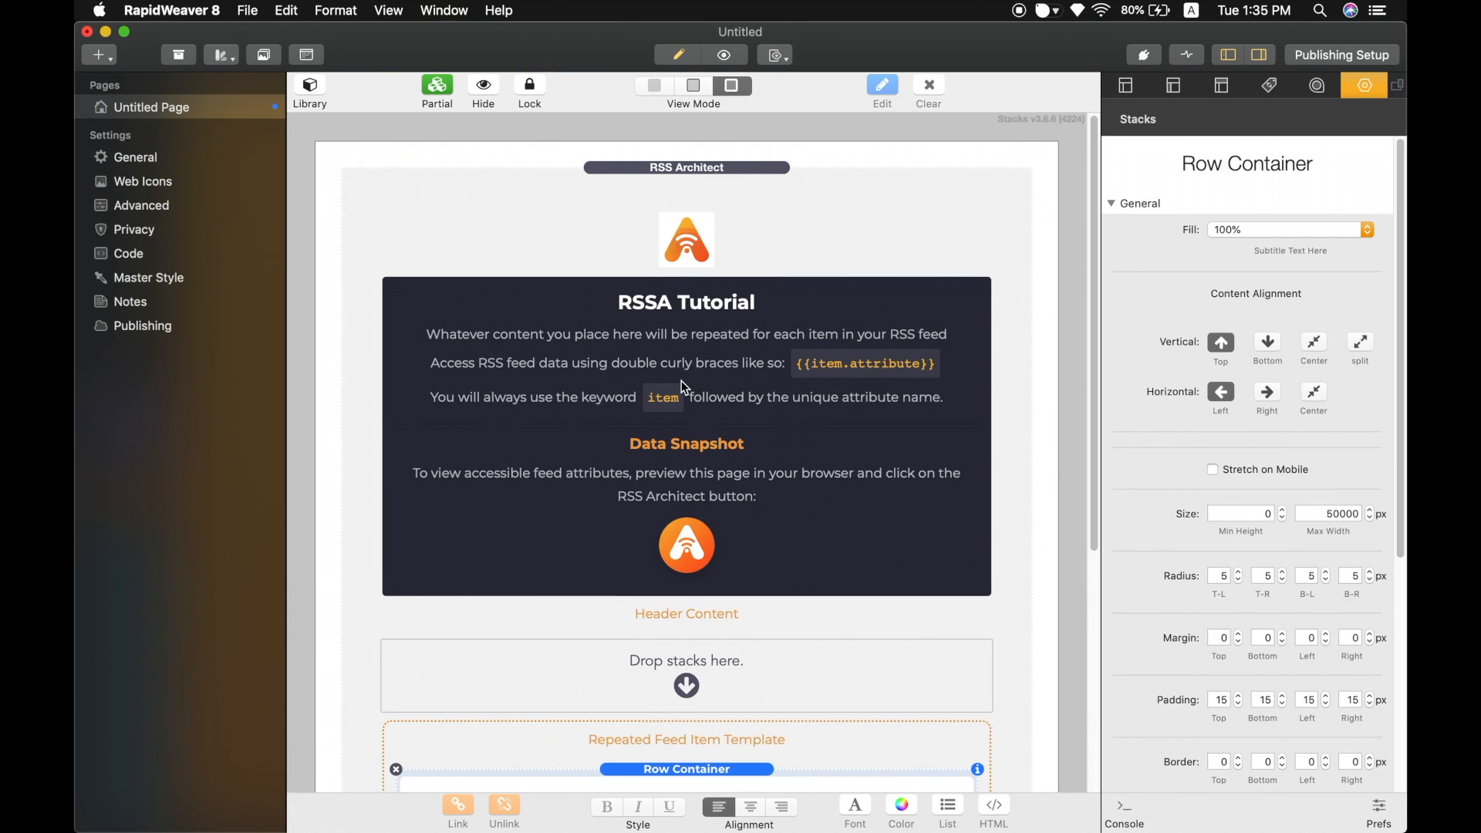
Add an RSS Architect Image stack from the library above the title text in the row container.
scroll(681, 378, down, 5)
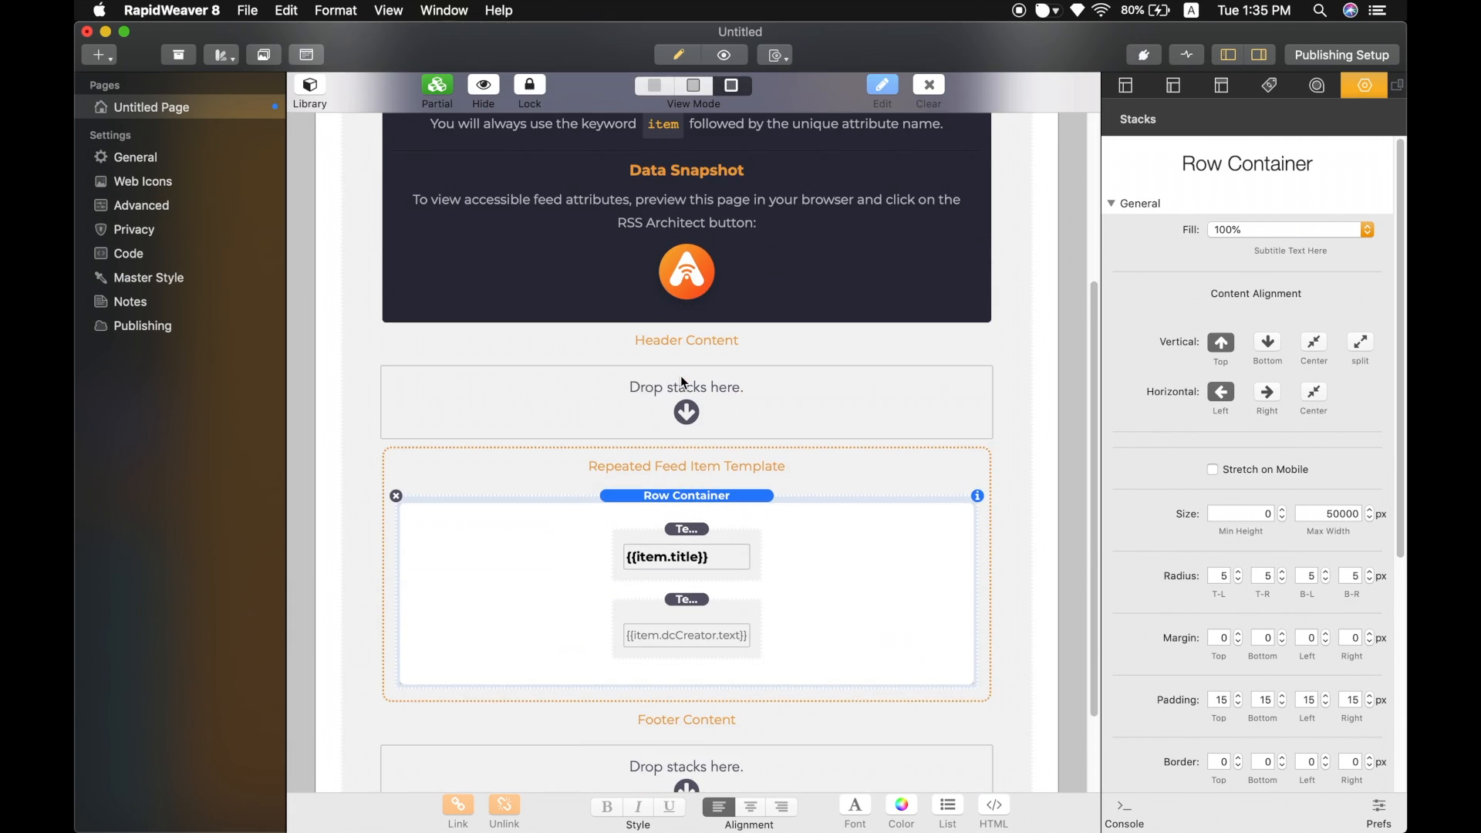
scroll(680, 377, down, 2)
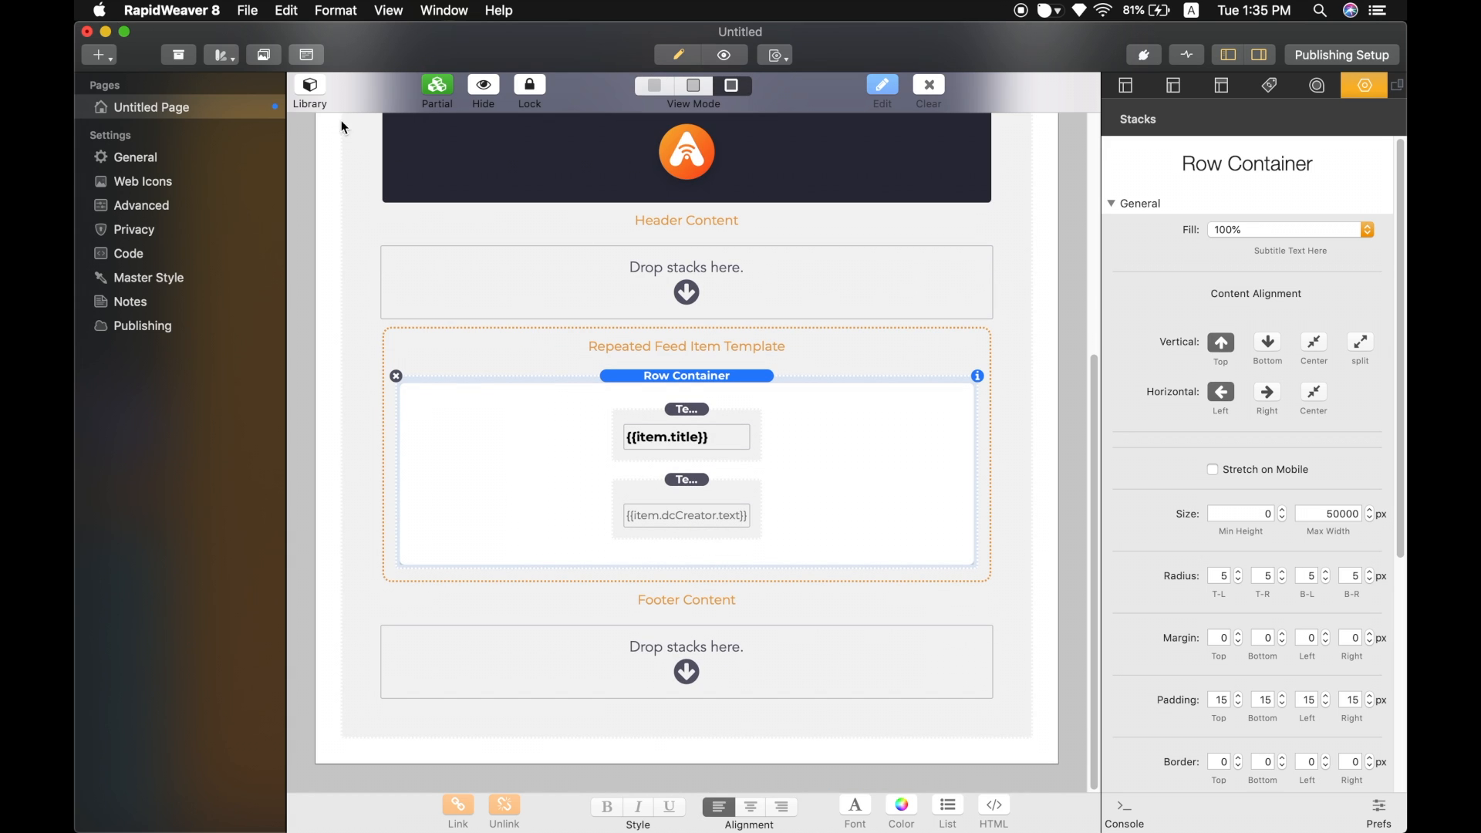
click(311, 86)
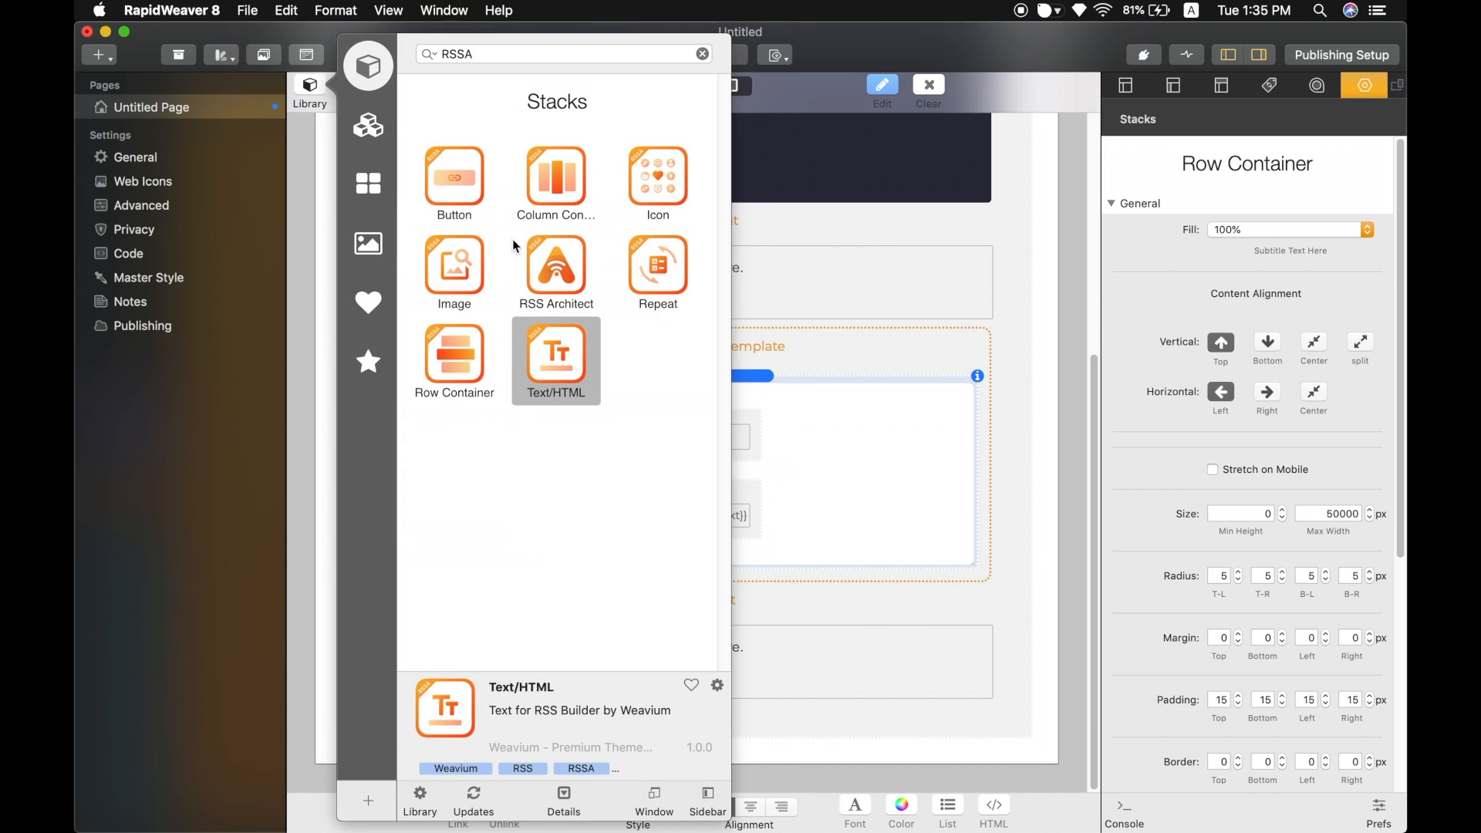
drag(469, 256, 754, 409)
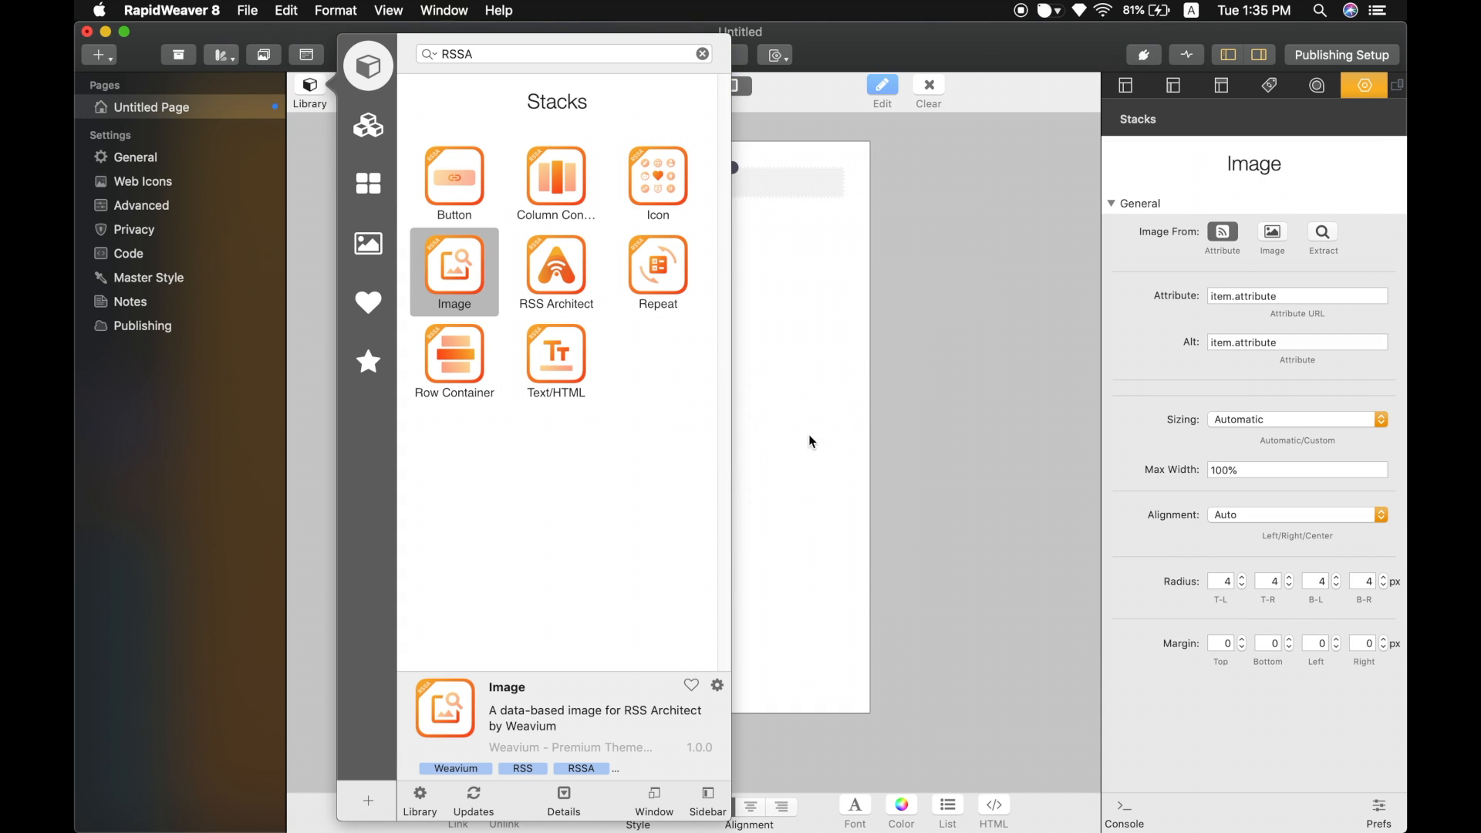
Examine the Image stack's image source options Attribute, Image and Extract.
scroll(808, 430, down, 10)
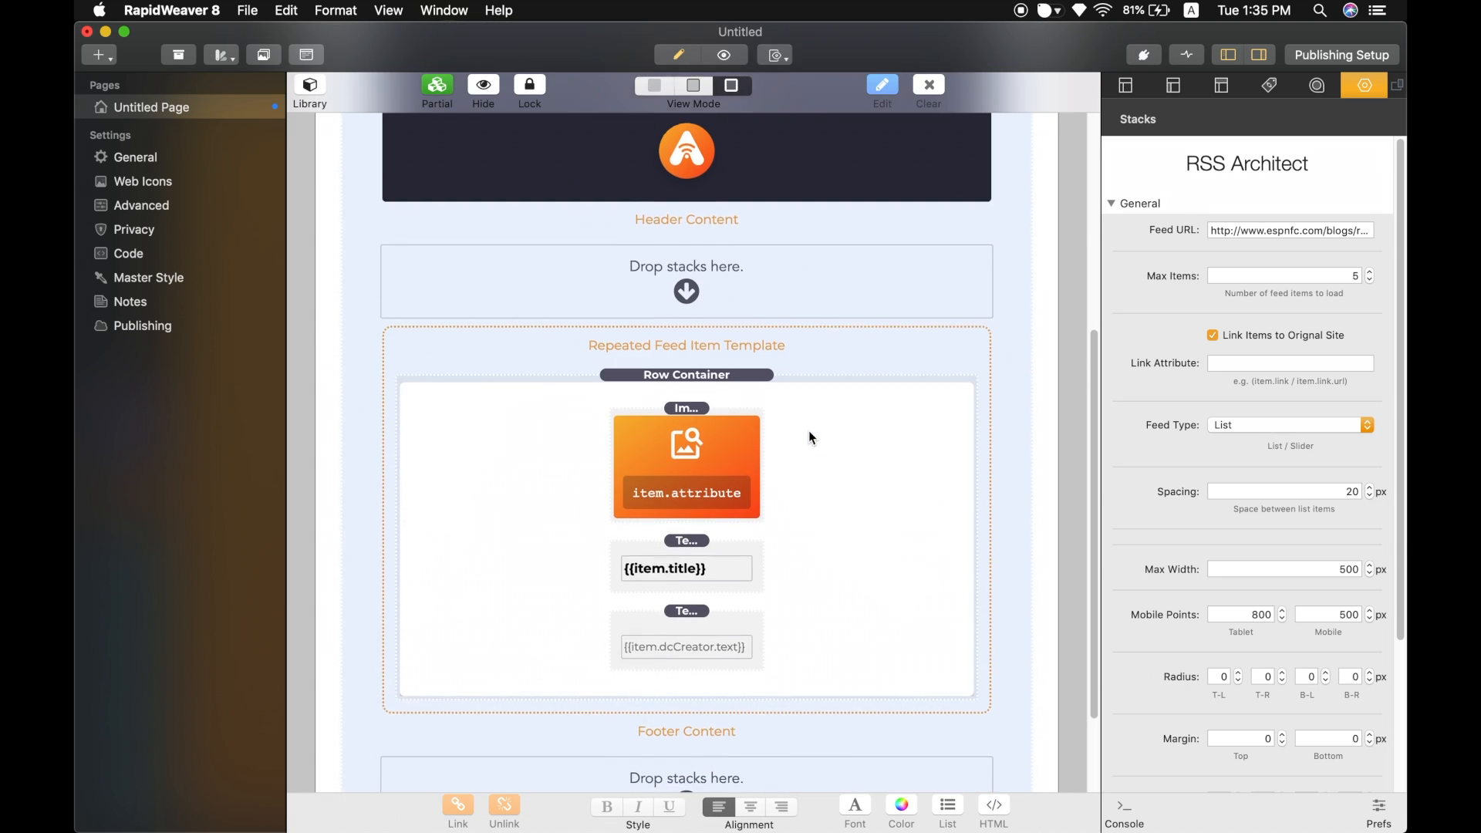
click(711, 333)
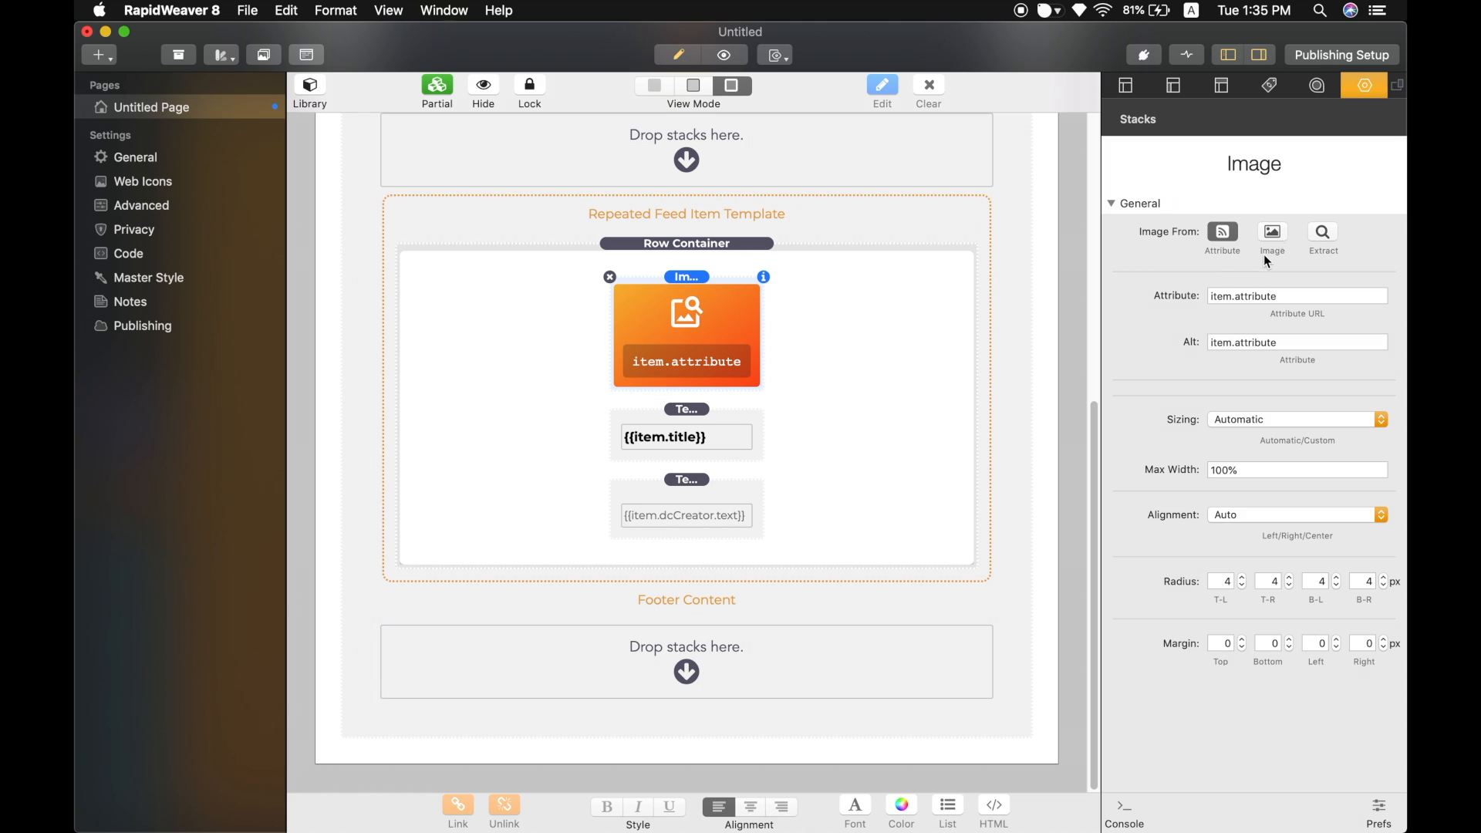
click(1272, 234)
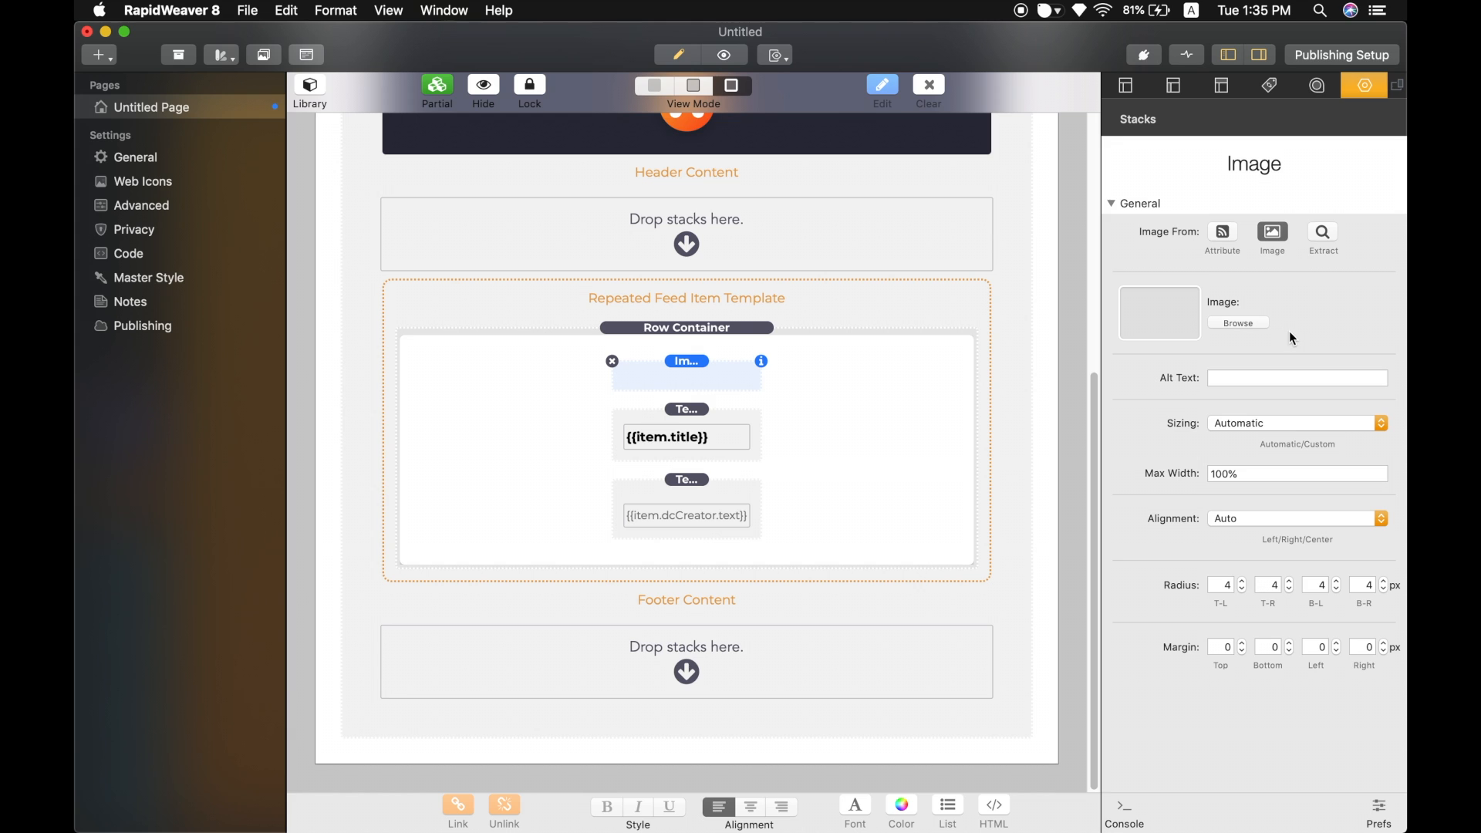
click(1322, 233)
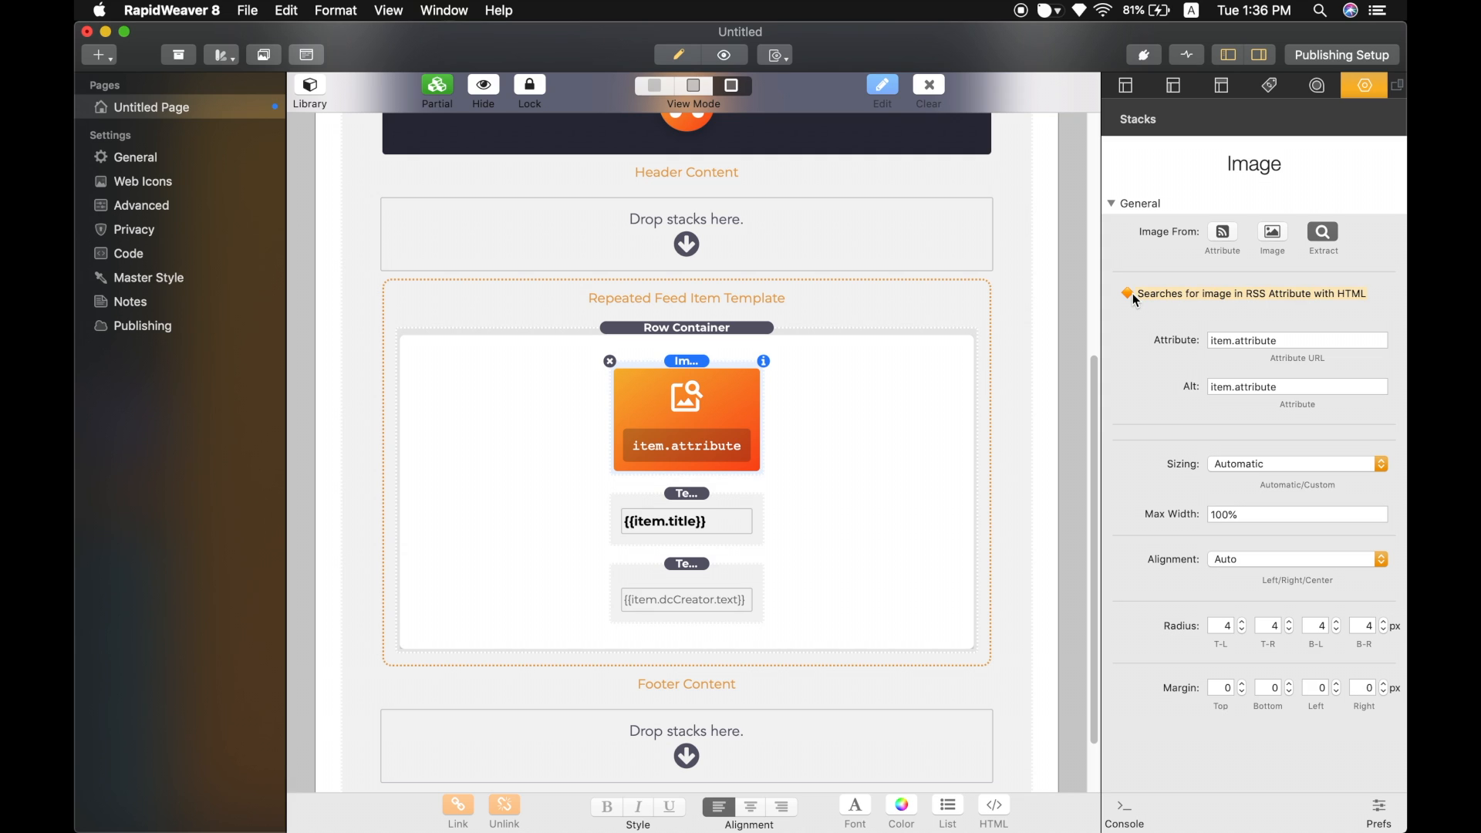
click(1291, 341)
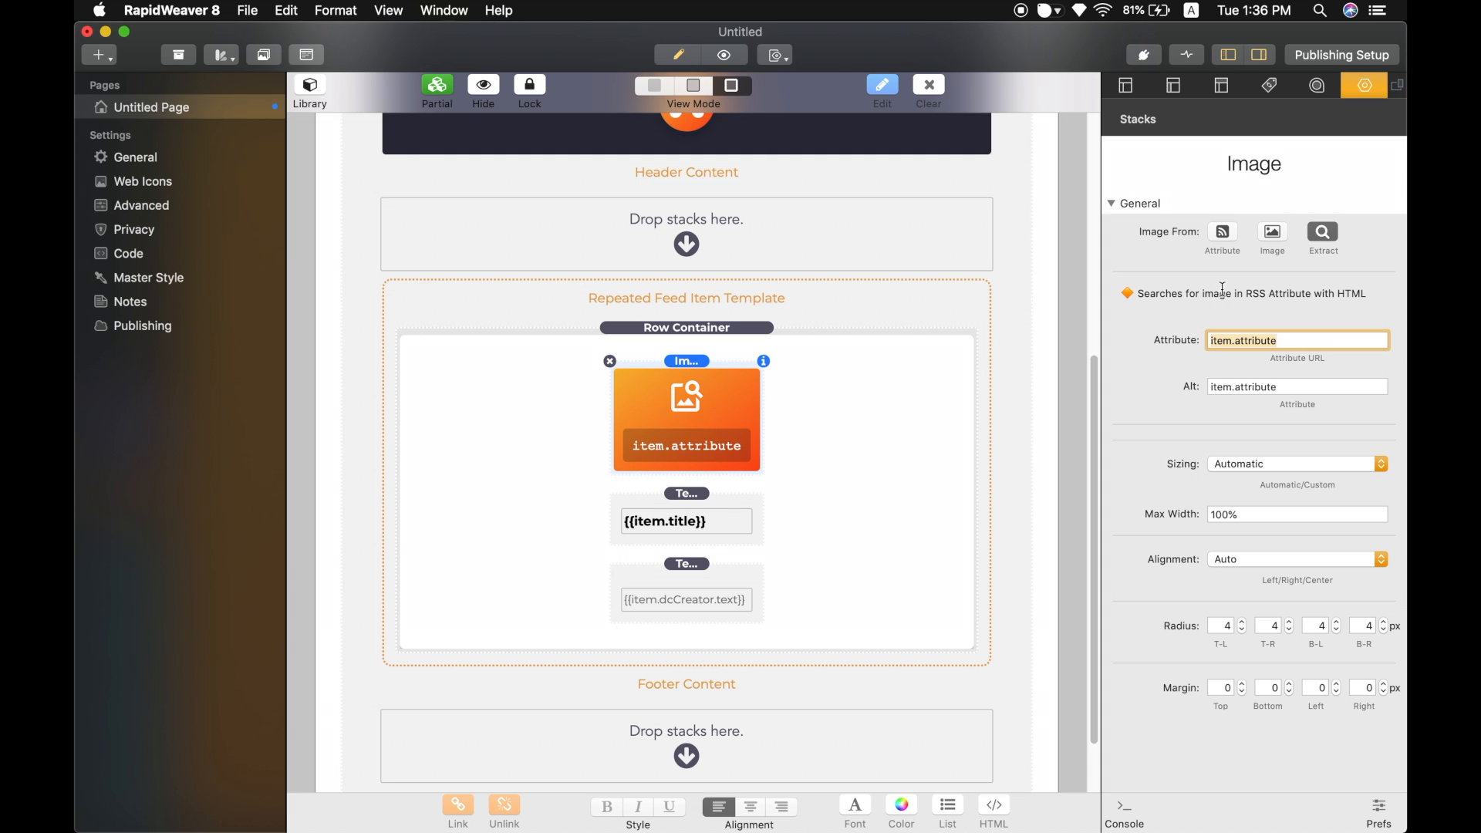
click(1229, 234)
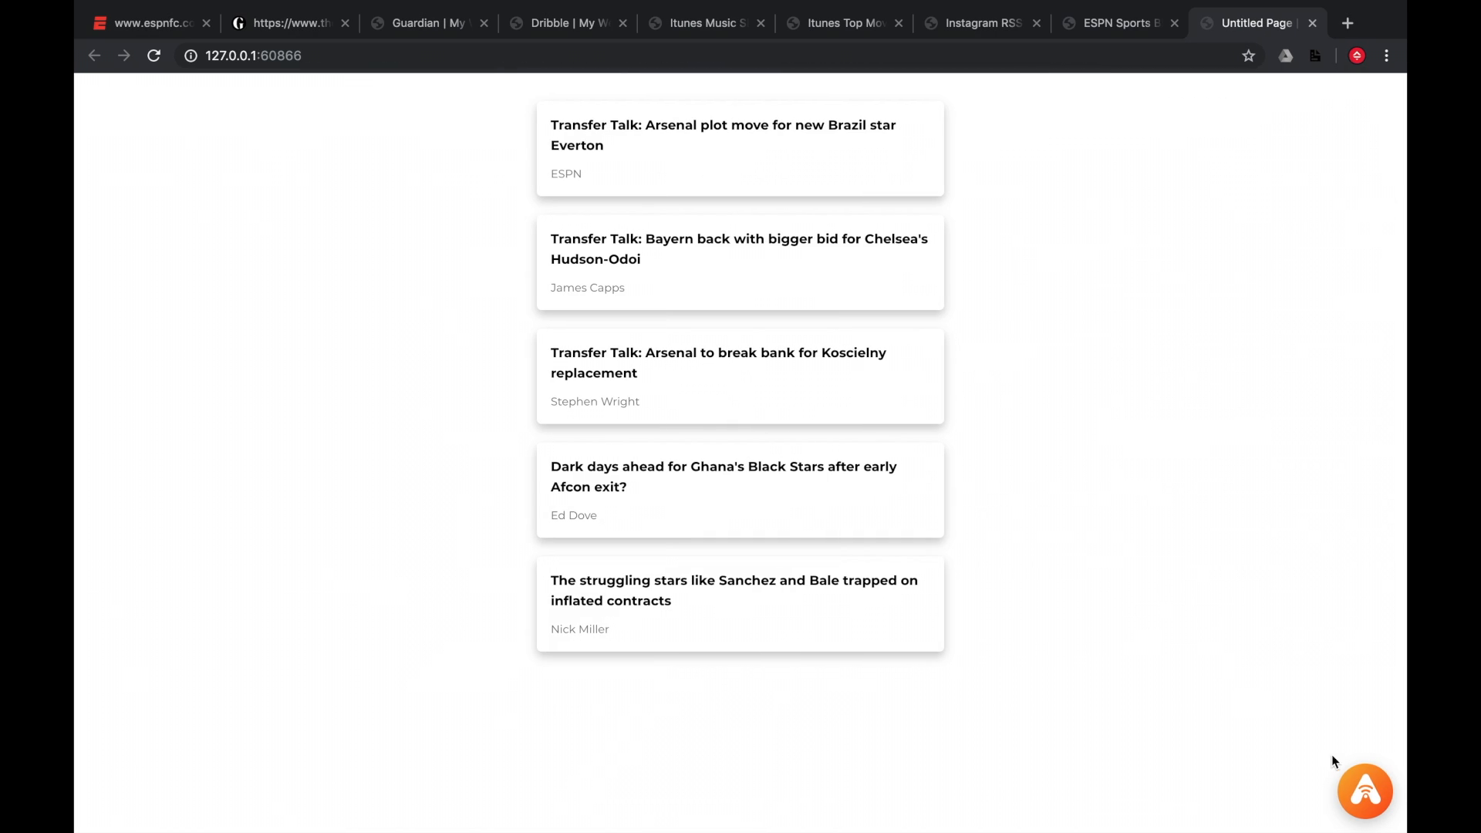
Copy item.enclosure.url from Item 1 in the browser's RSSA feed snapshot.
click(1365, 788)
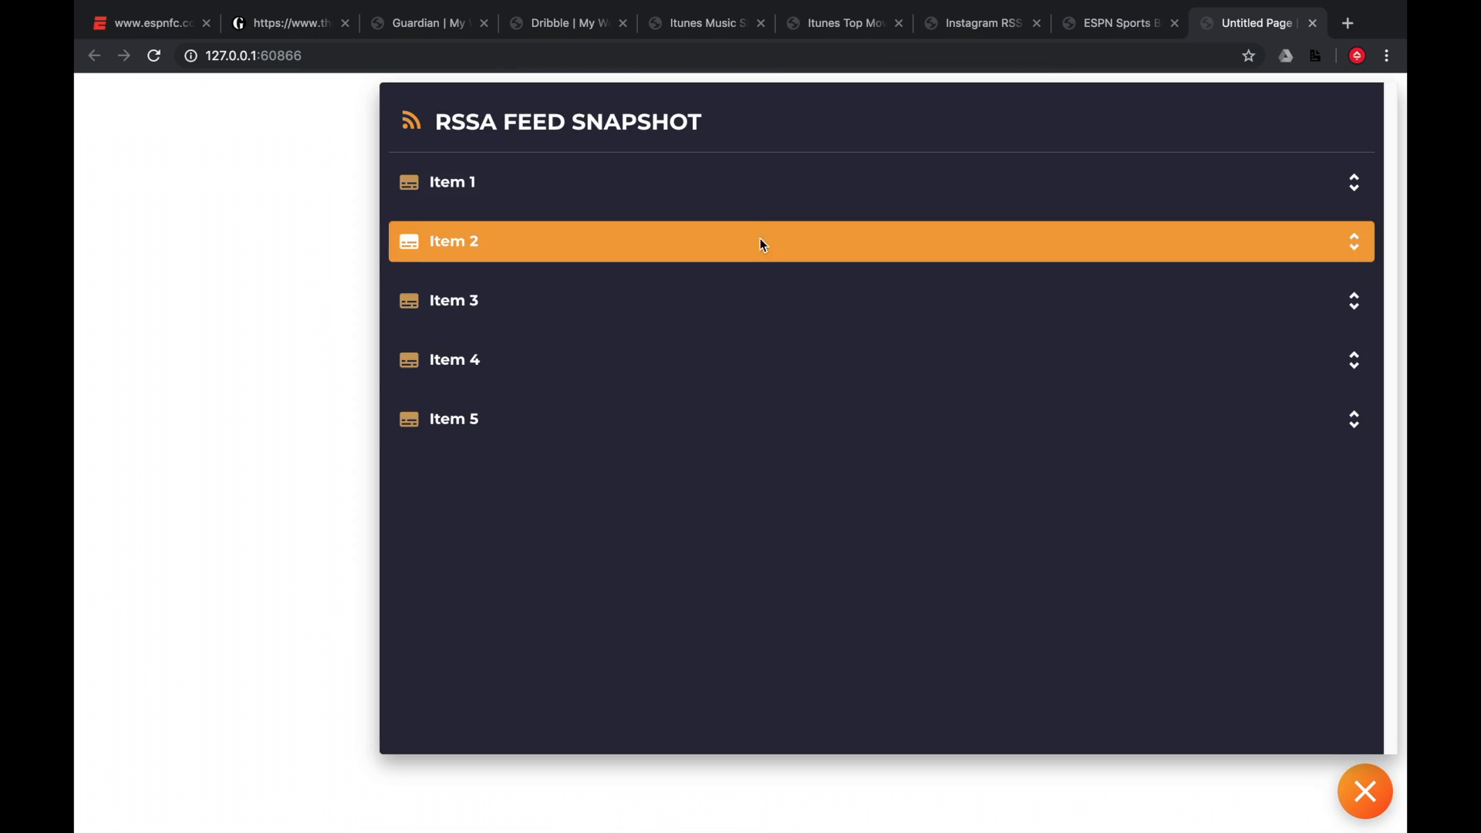
click(716, 183)
scroll(503, 348, down, 4)
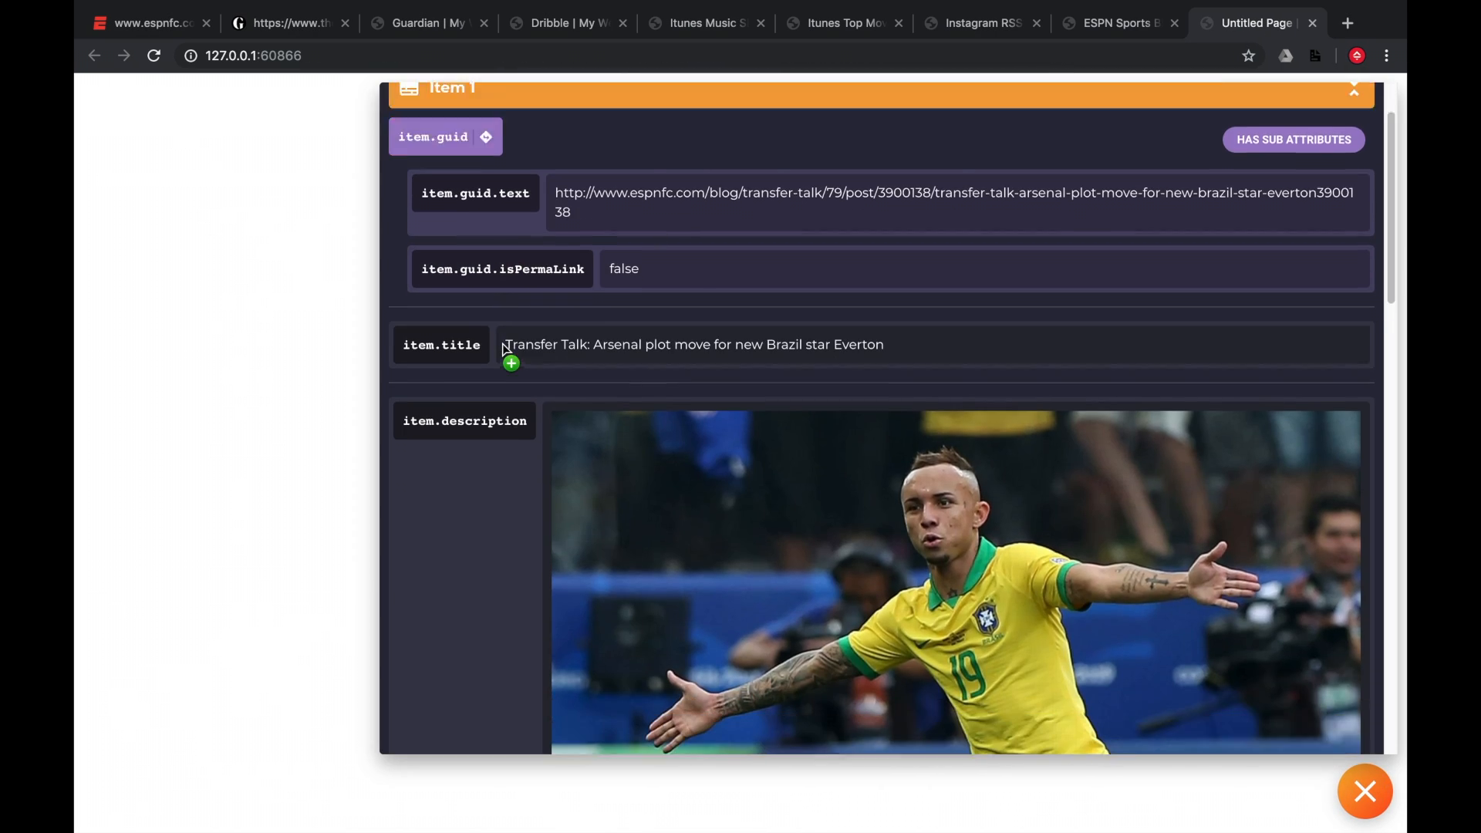
scroll(503, 350, down, 1)
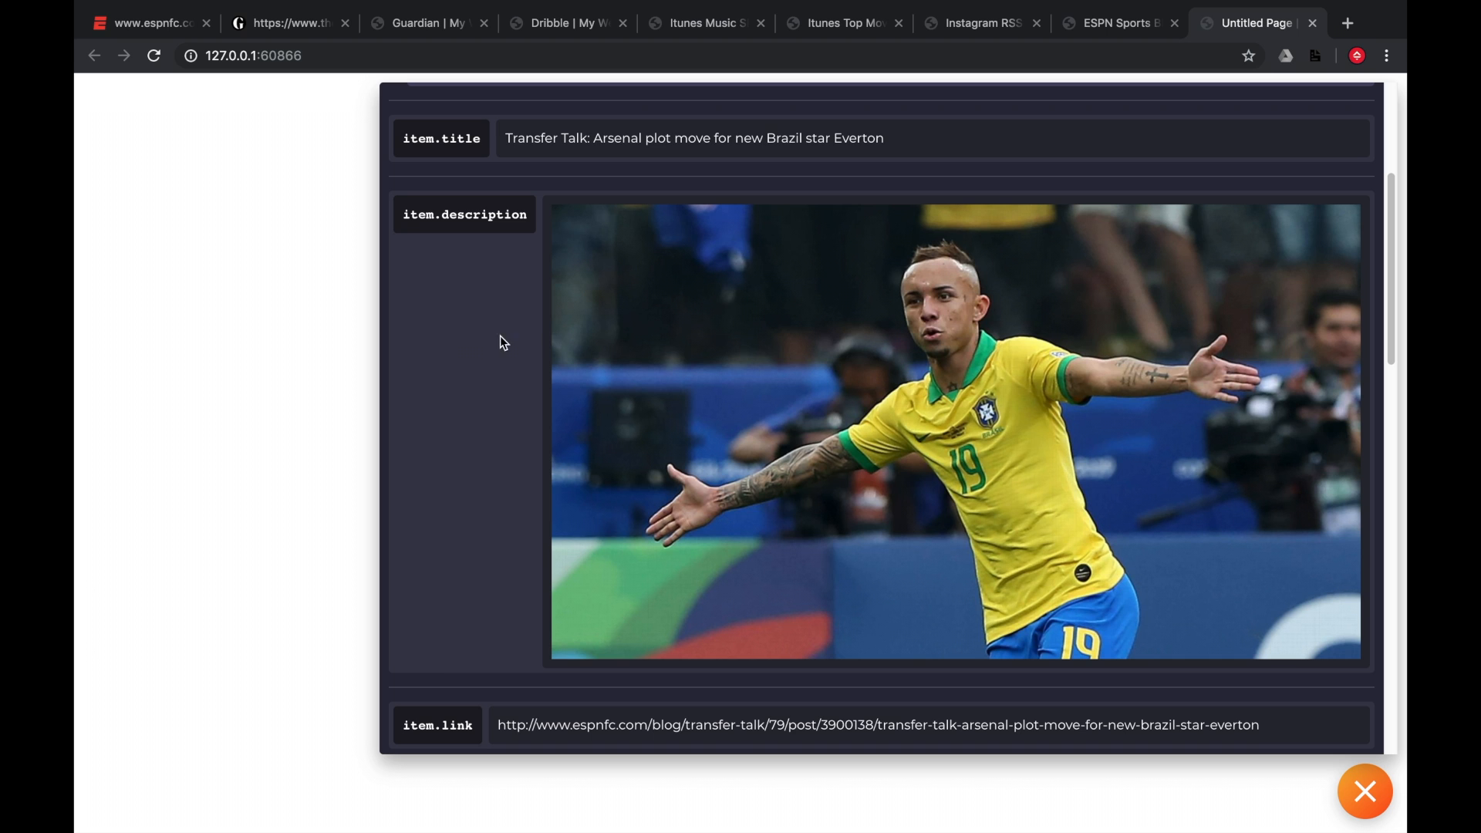
scroll(474, 349, down, 7)
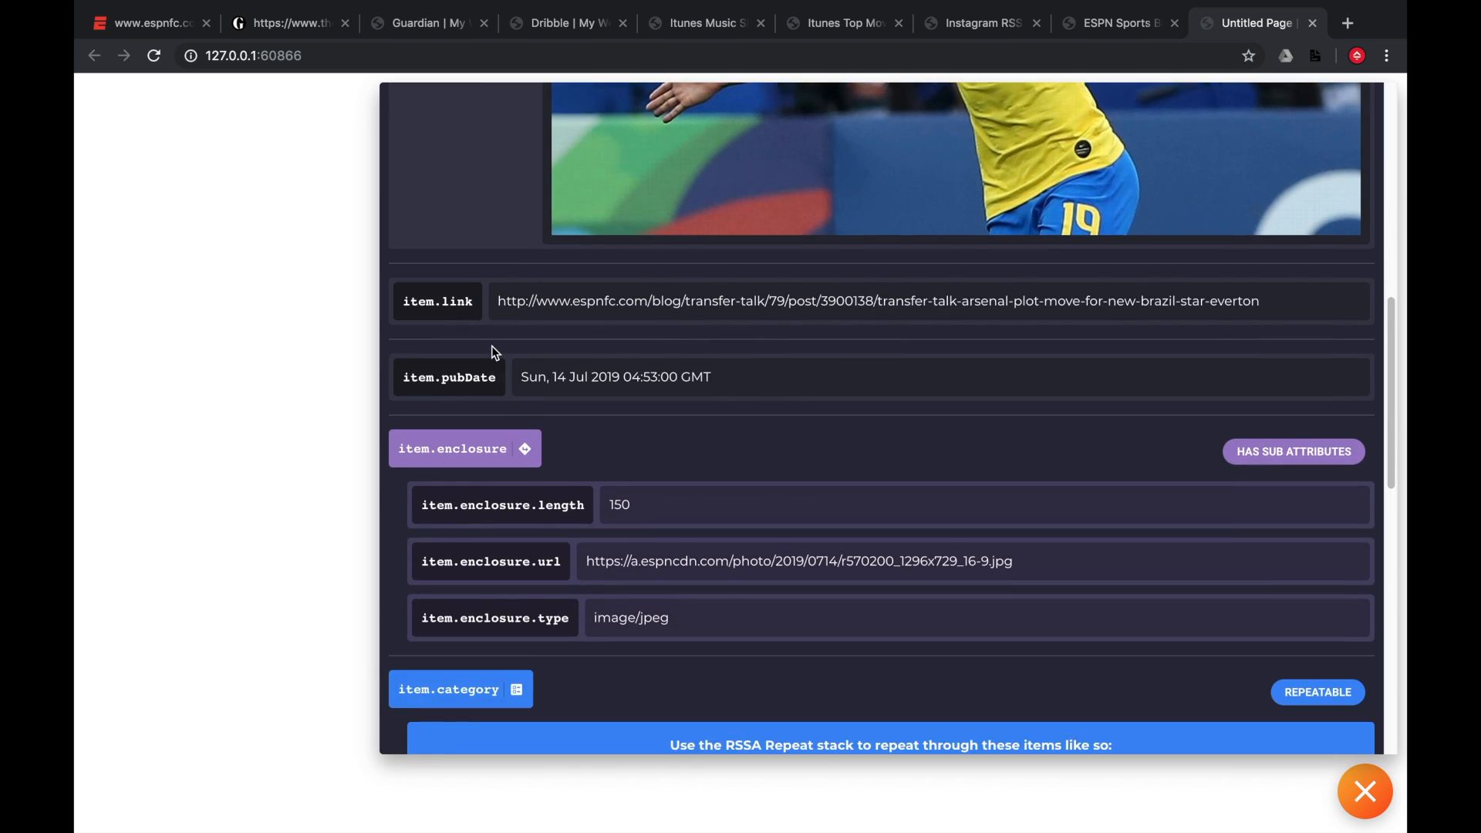
scroll(492, 346, down, 1)
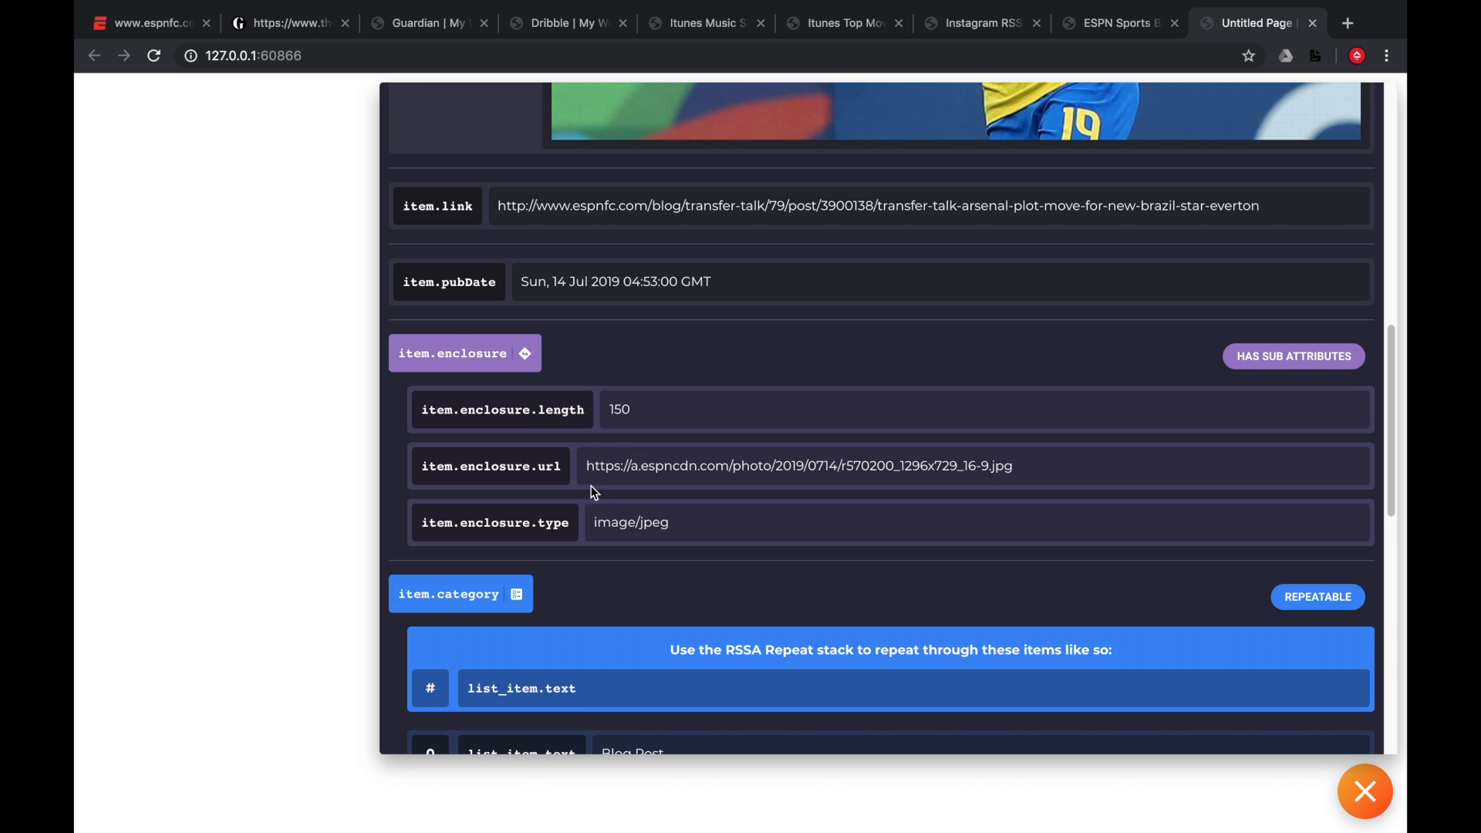
drag(588, 472, 726, 418)
Paste item.enclosure.url into the Image stack's Attribute field.
key(ctrl+Left)
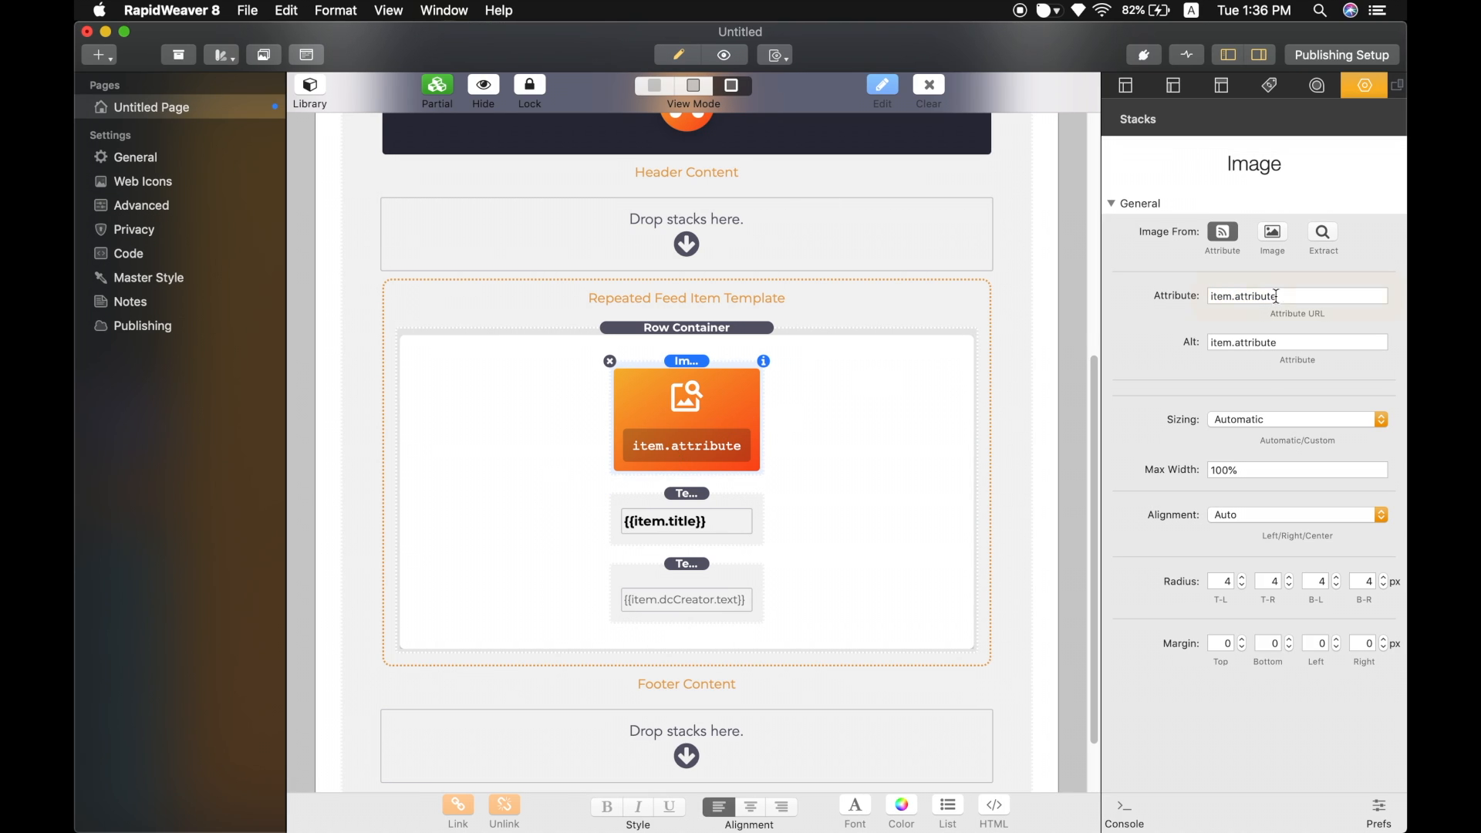
drag(1277, 296, 1171, 303)
text(item.enclosure.url)
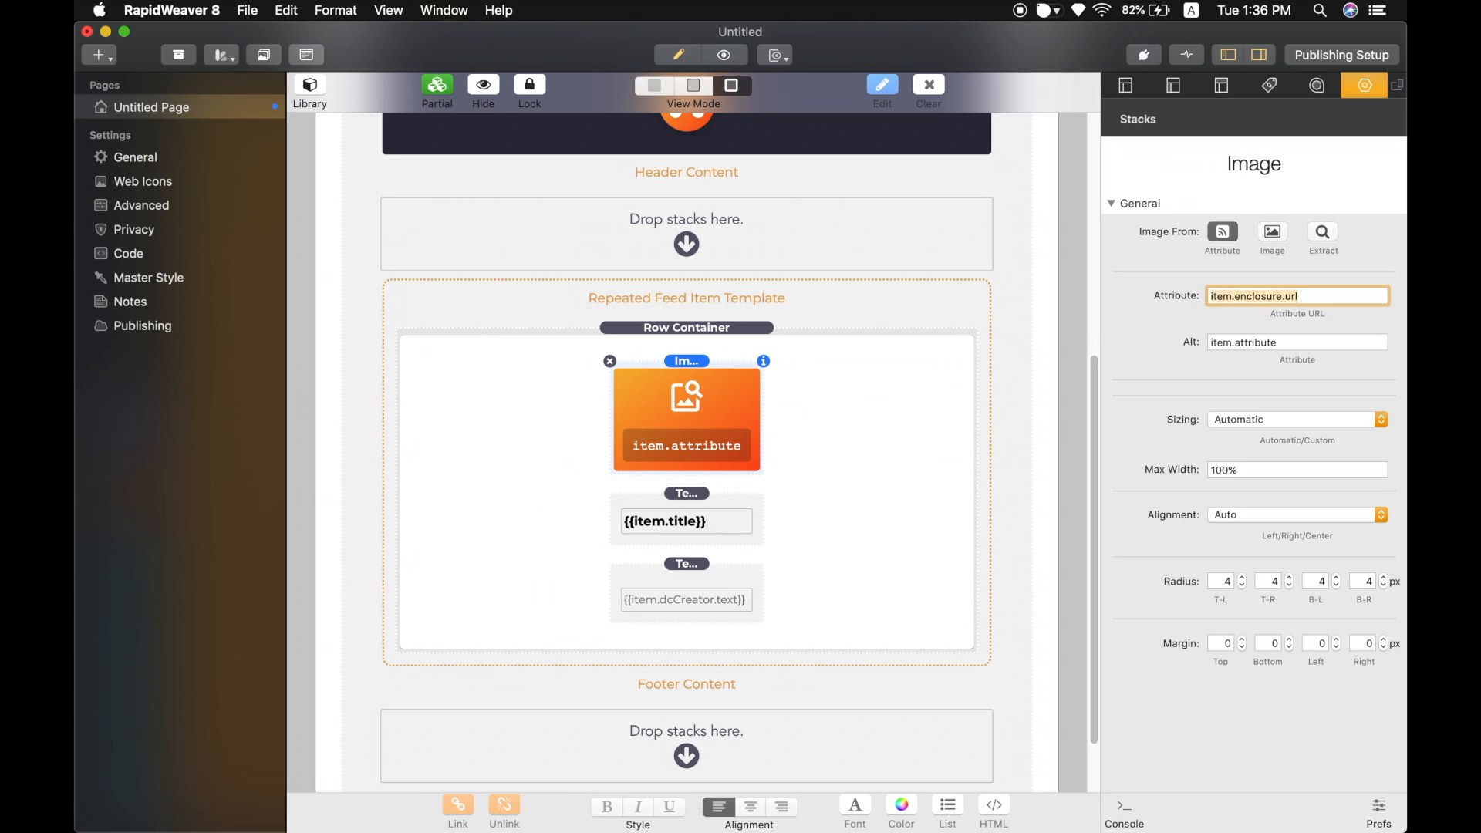
click(1329, 300)
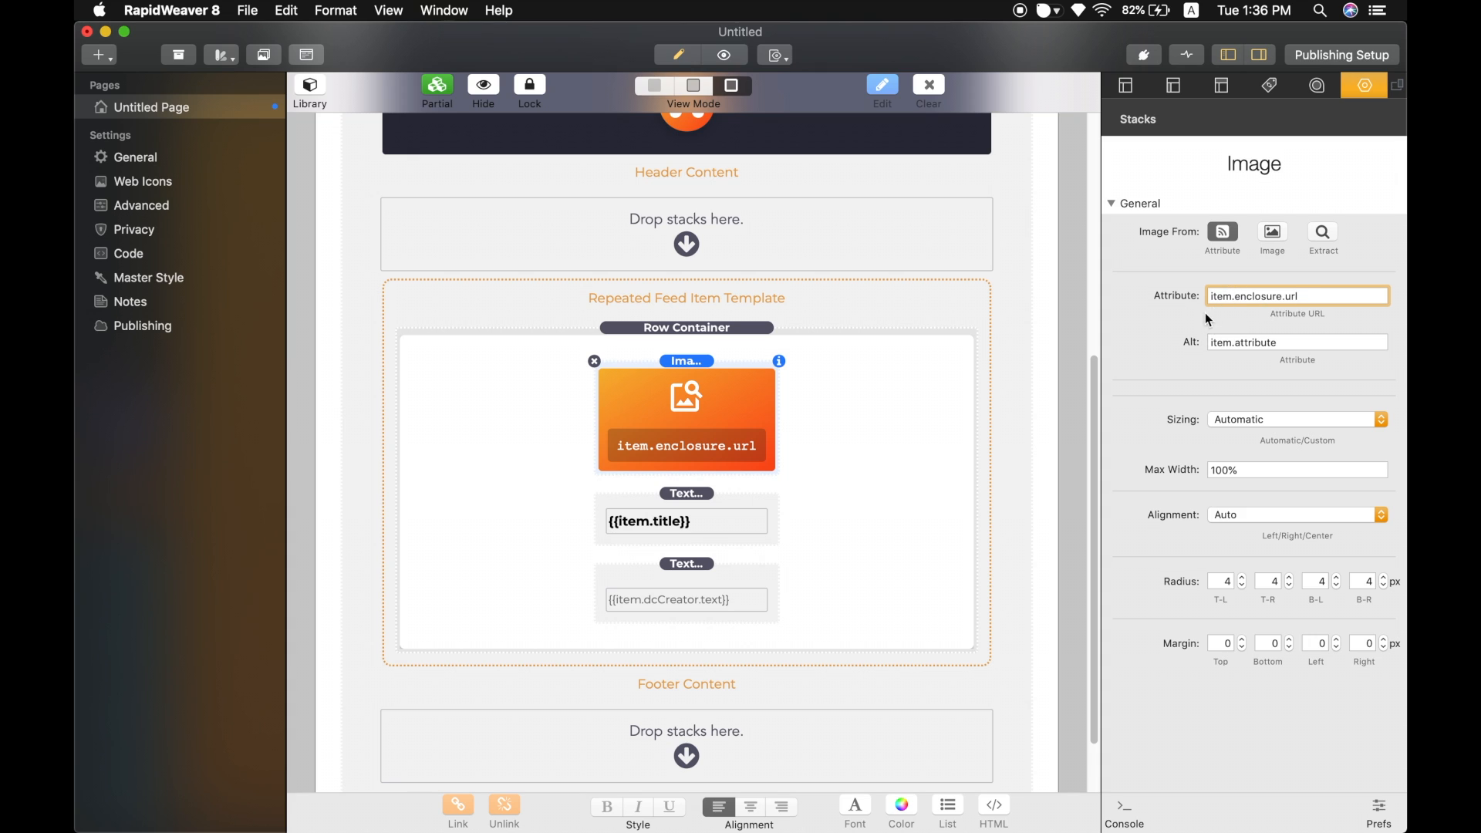
Set the Image stack's Alt attribute to item.title.
click(1291, 344)
double_click(1292, 344)
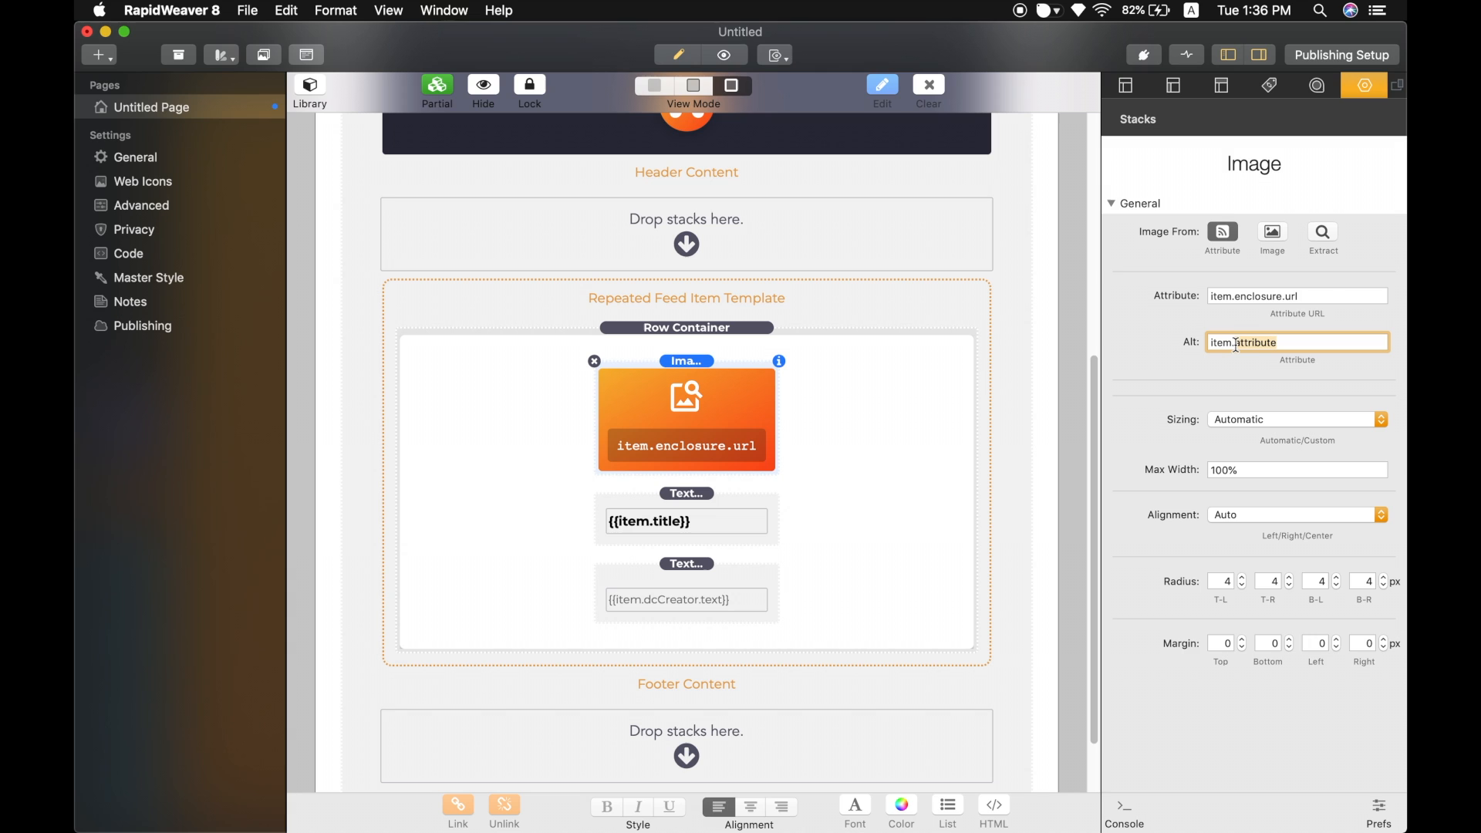
text(title)
key(Return)
click(1309, 295)
click(763, 423)
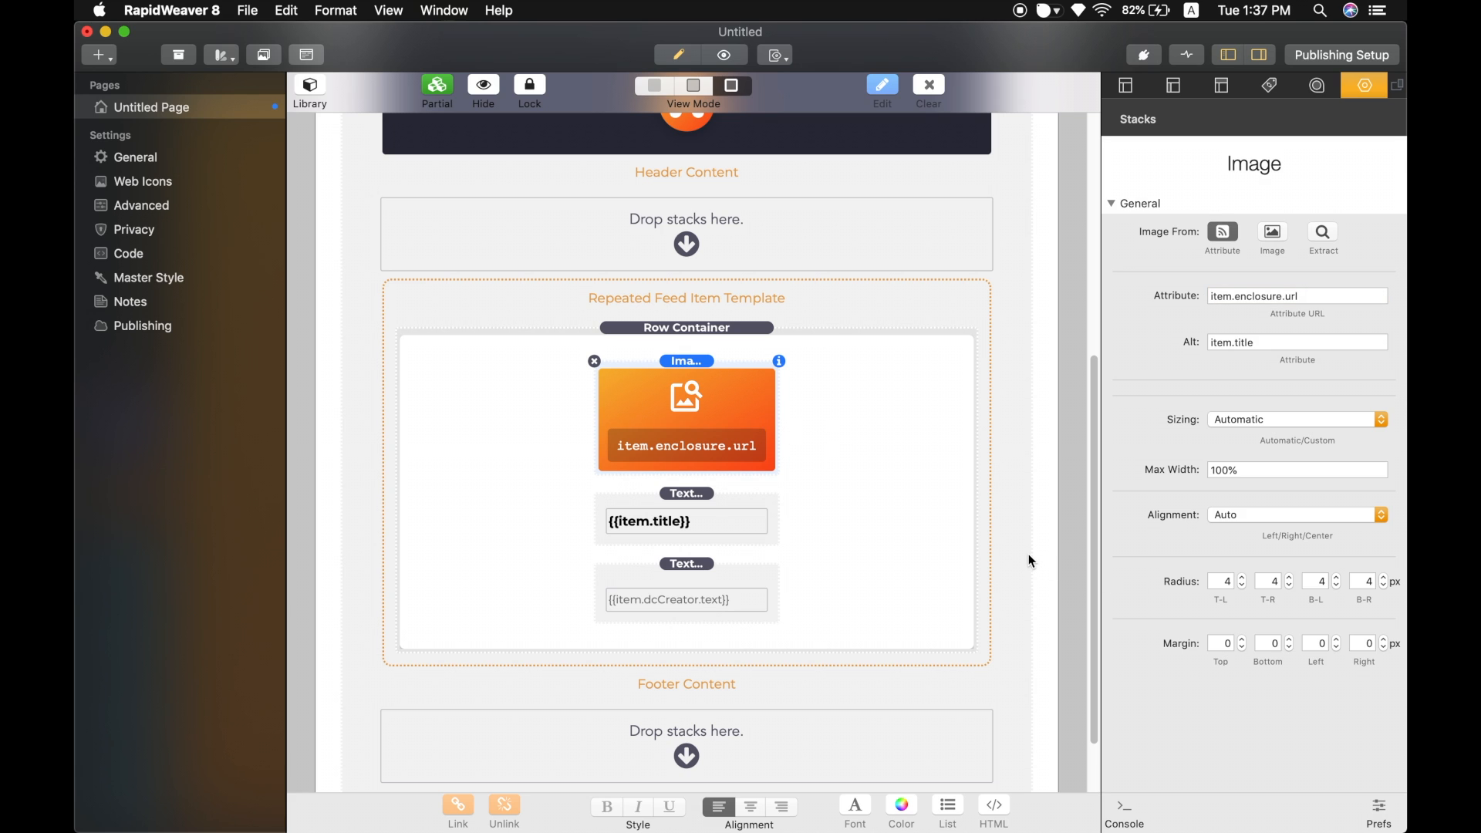
Preview the page in the browser to check the feed images.
key(shift+super+r)
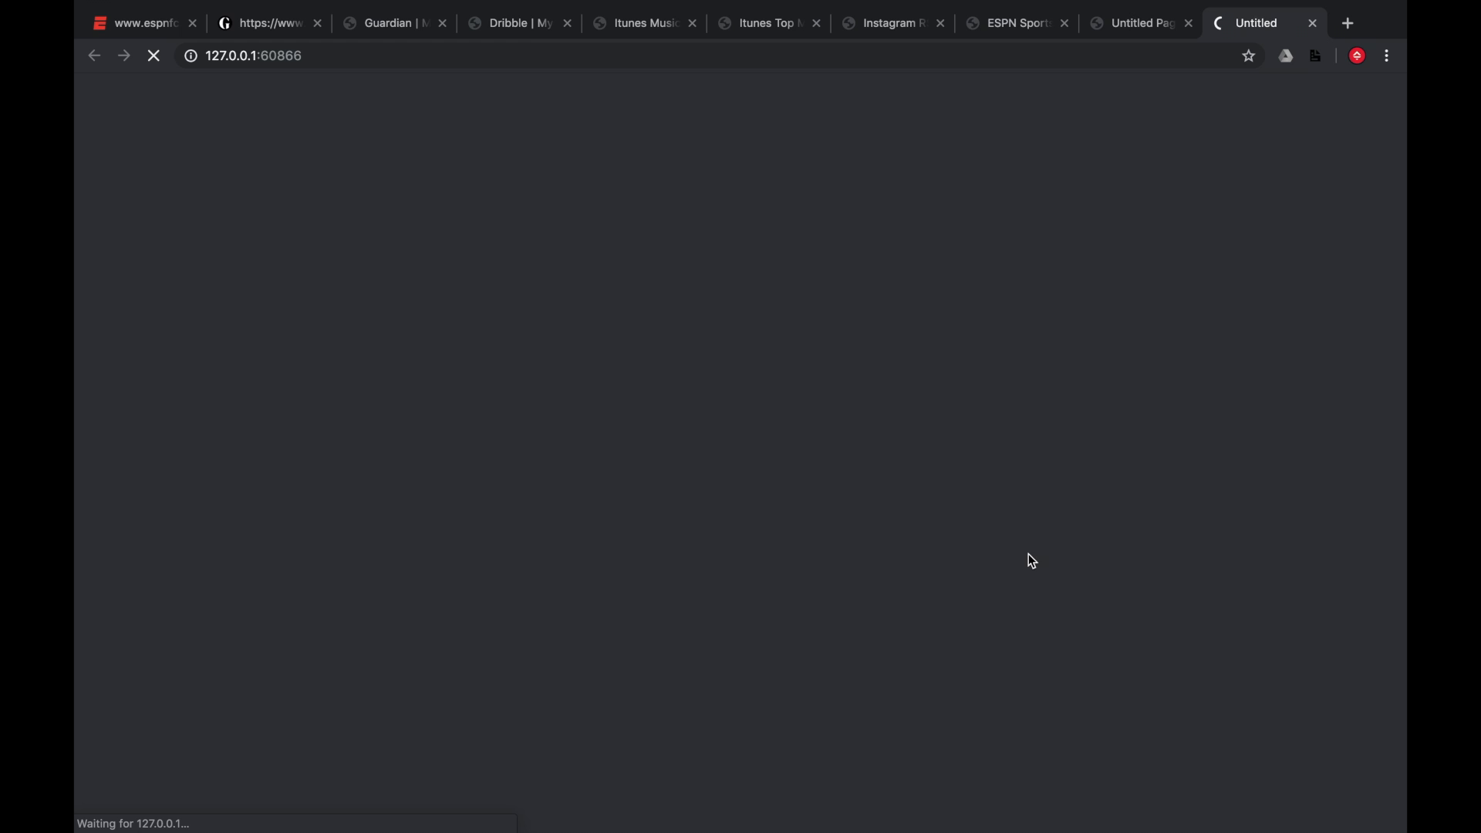
scroll(997, 257, down, 1)
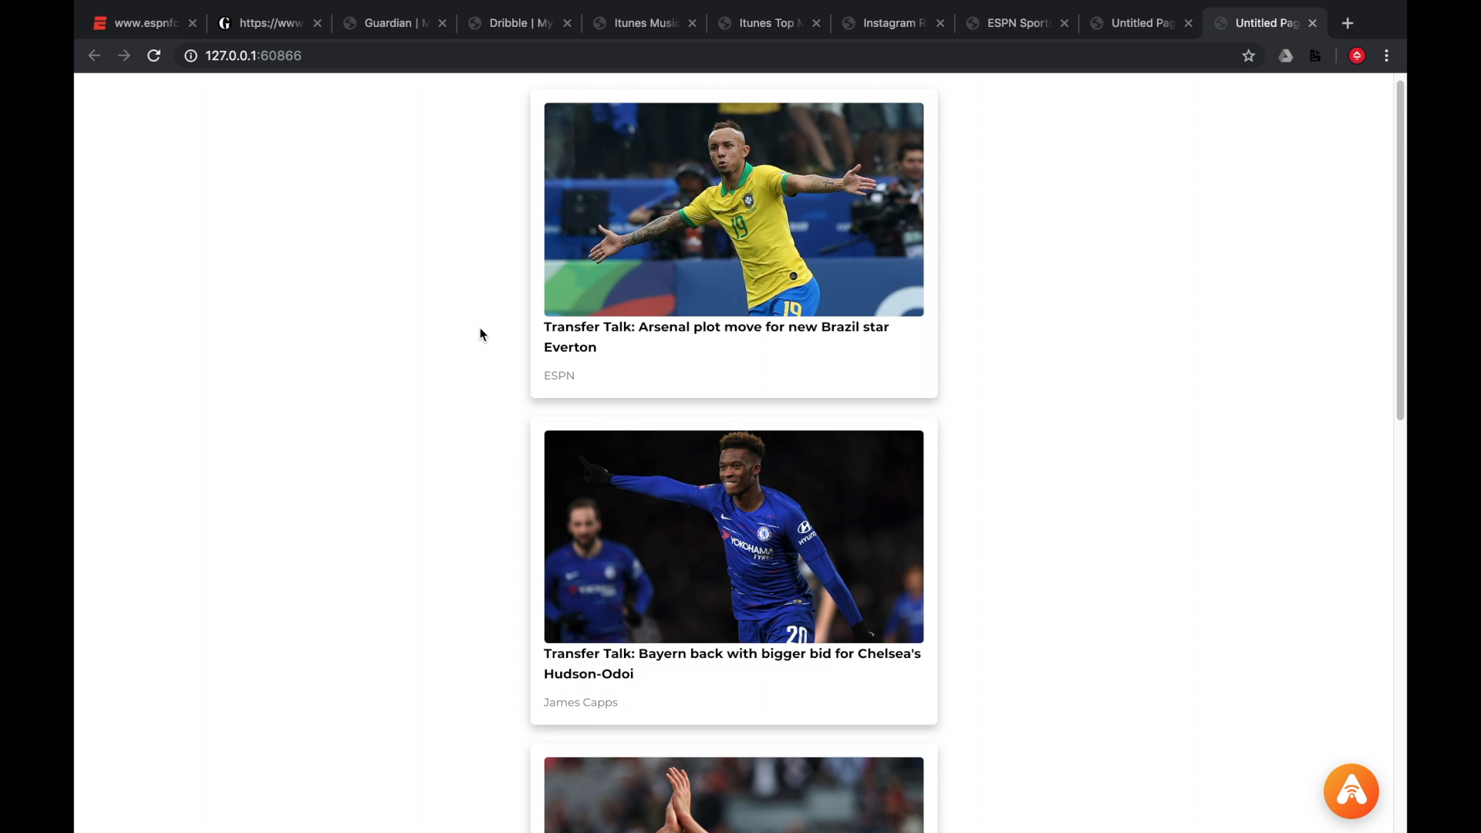
key(super+Tab)
Set the Image stack's bottom margin to 10 px.
scroll(716, 350, down, 5)
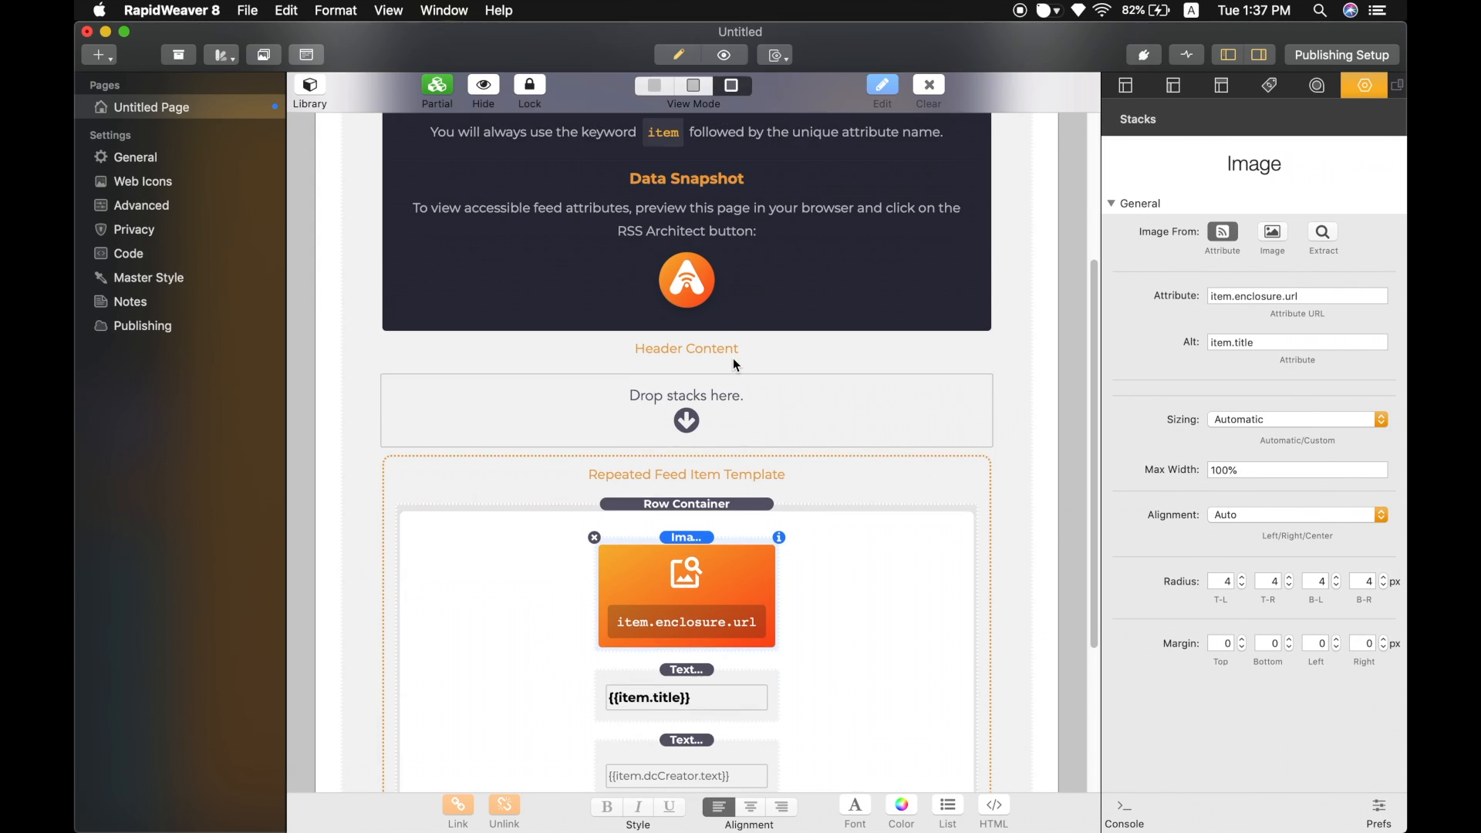
scroll(734, 359, down, 4)
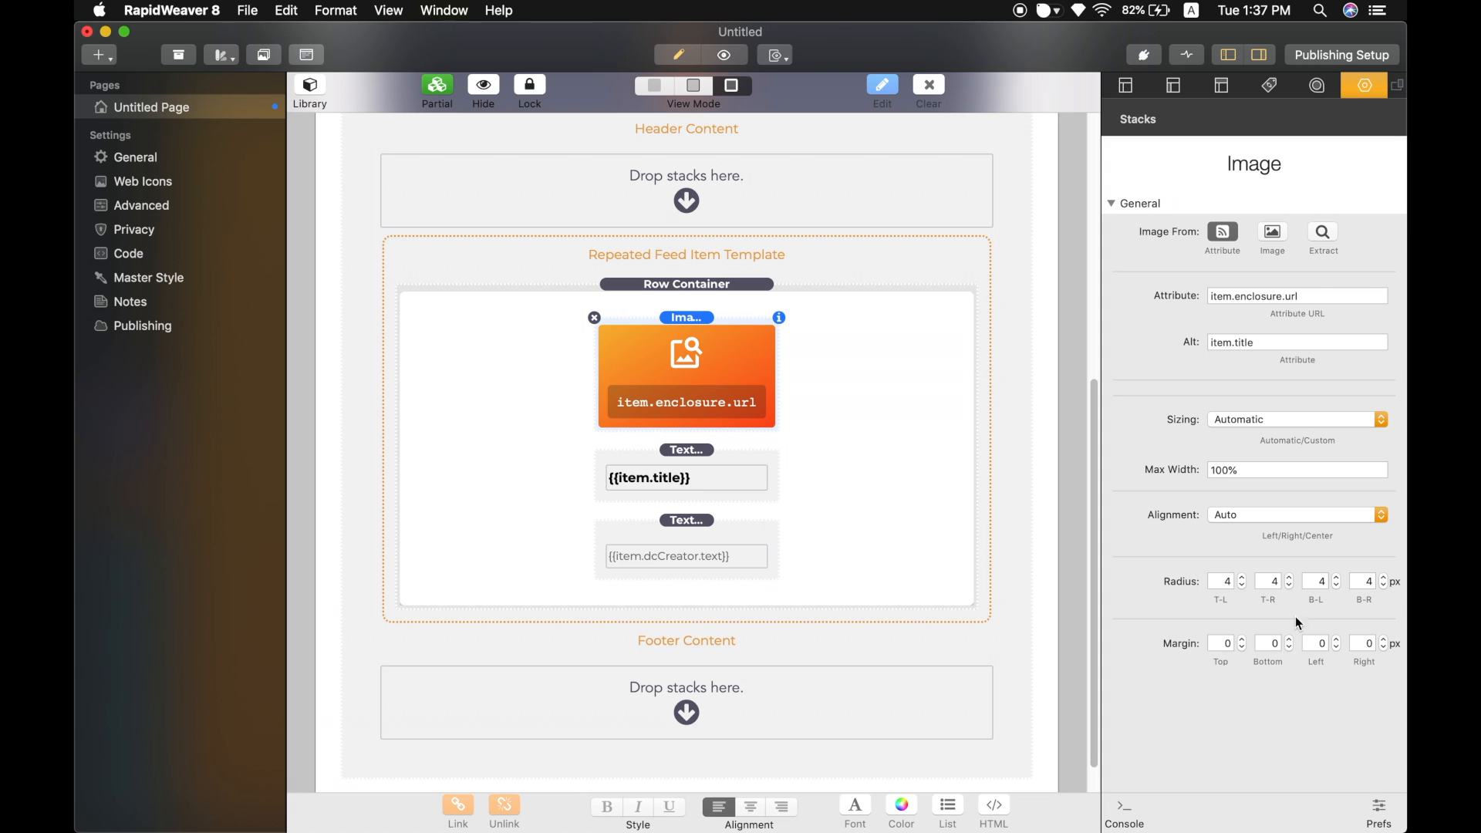
click(1264, 644)
text(10)
Add an en dash before the {{item.dcCreator.text}} placeholder in the creator text stack.
double_click(728, 554)
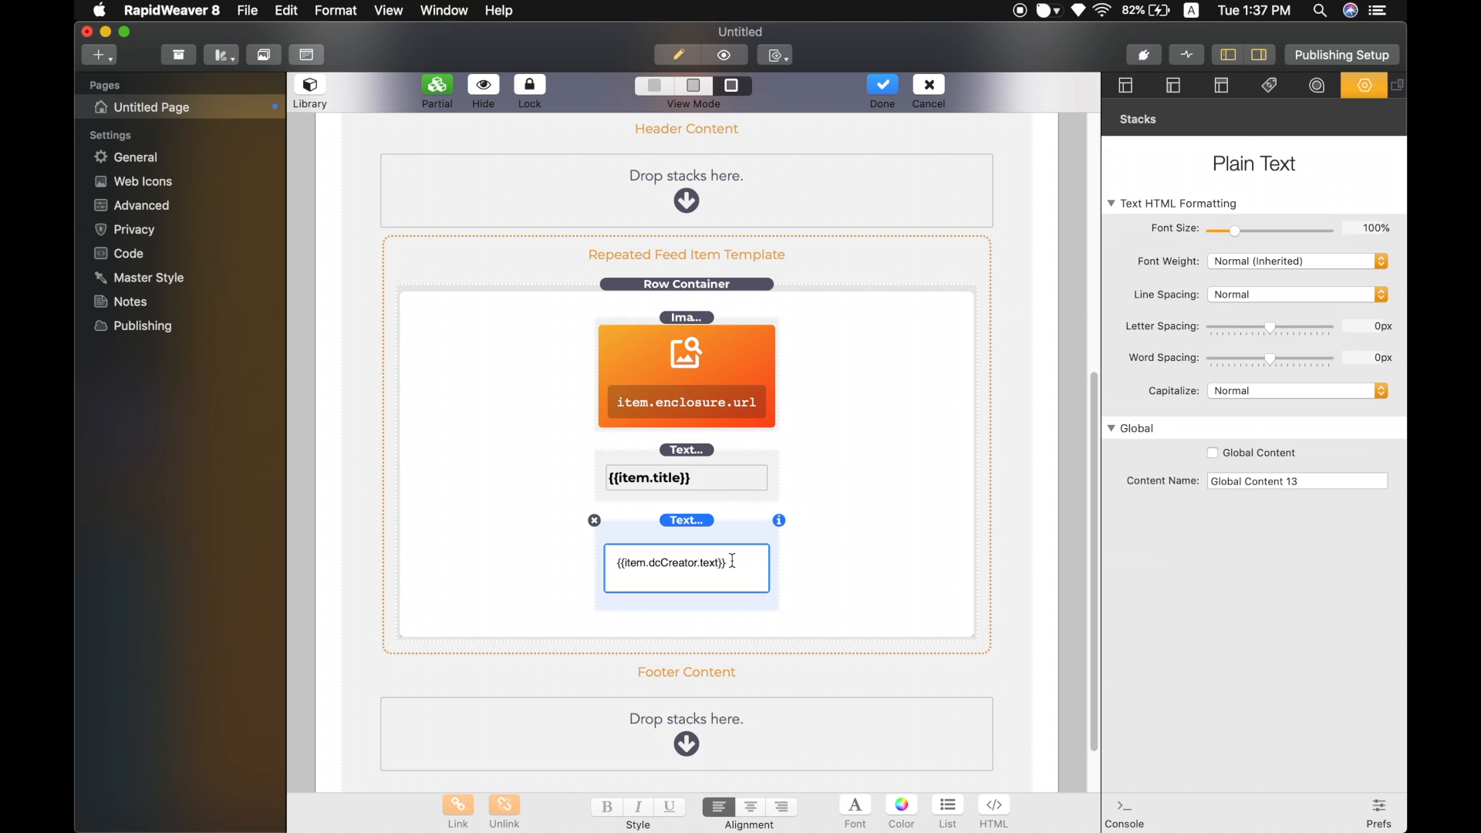
key(Up)
text(–)
click(822, 532)
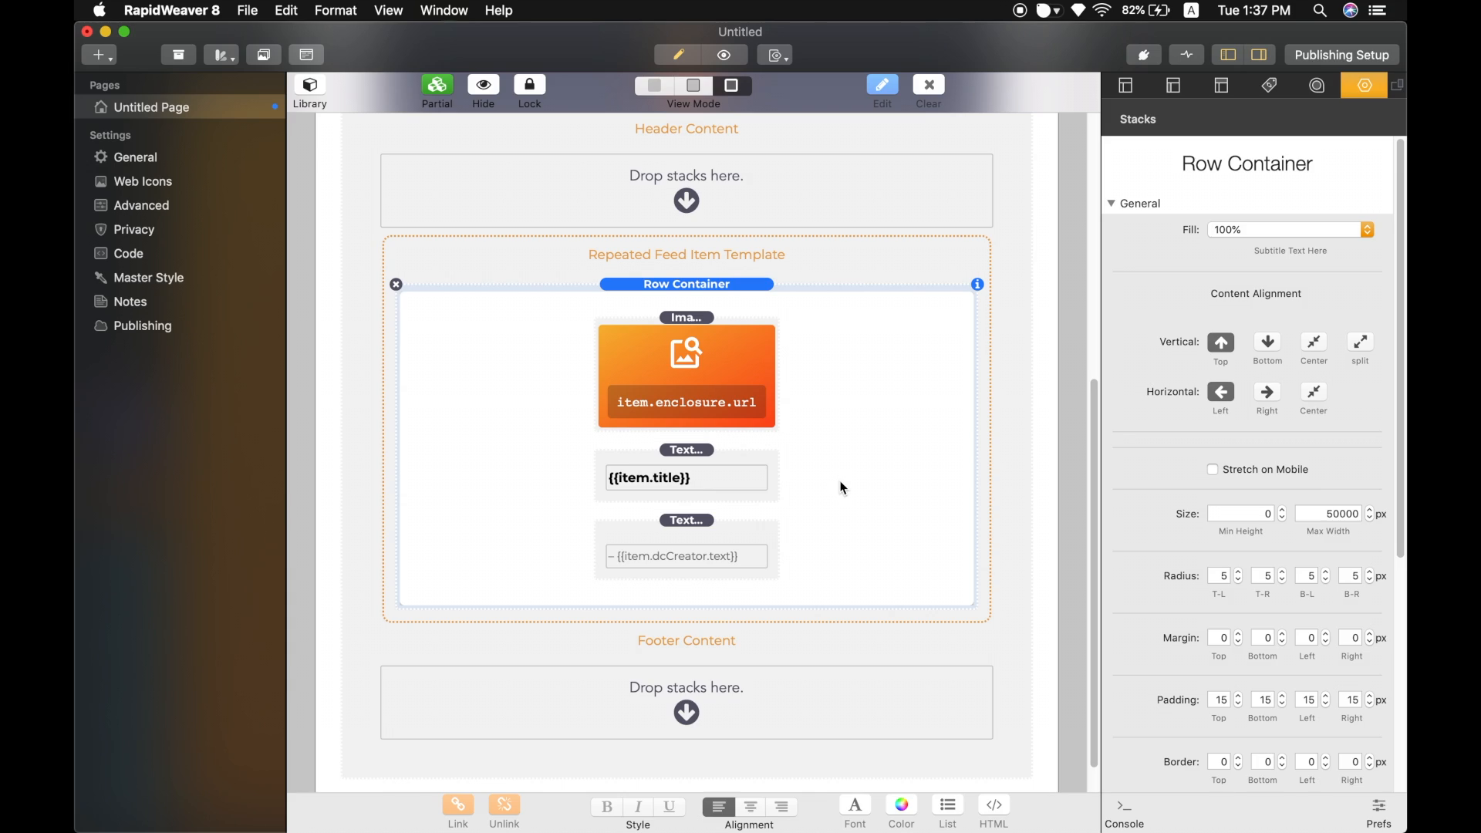
Reload the preview in the browser and open the raw ESPN RSS feed tab.
key(ctrl+Right)
key(super+r)
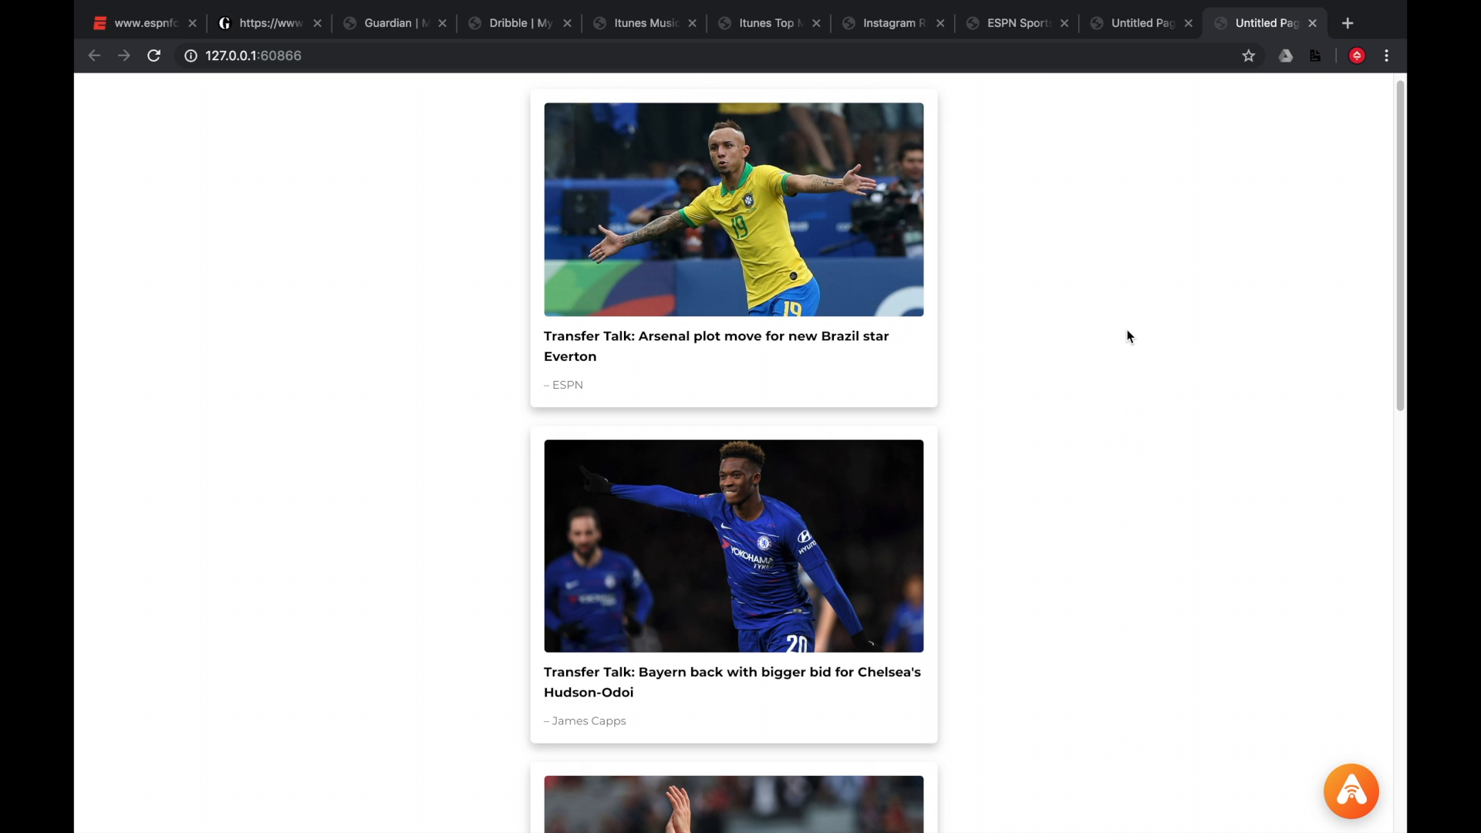
click(136, 33)
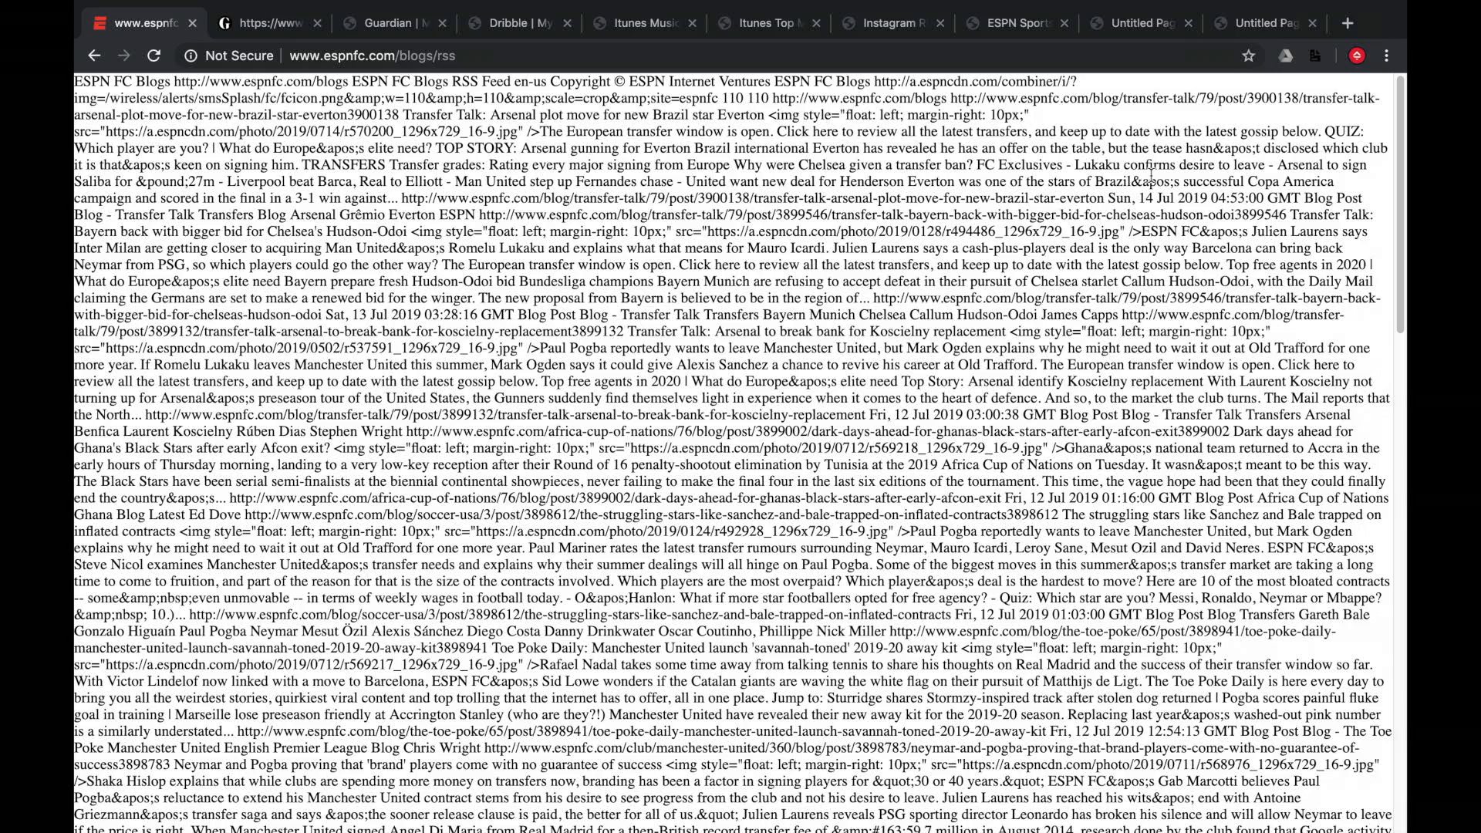
key(ctrl+Left)
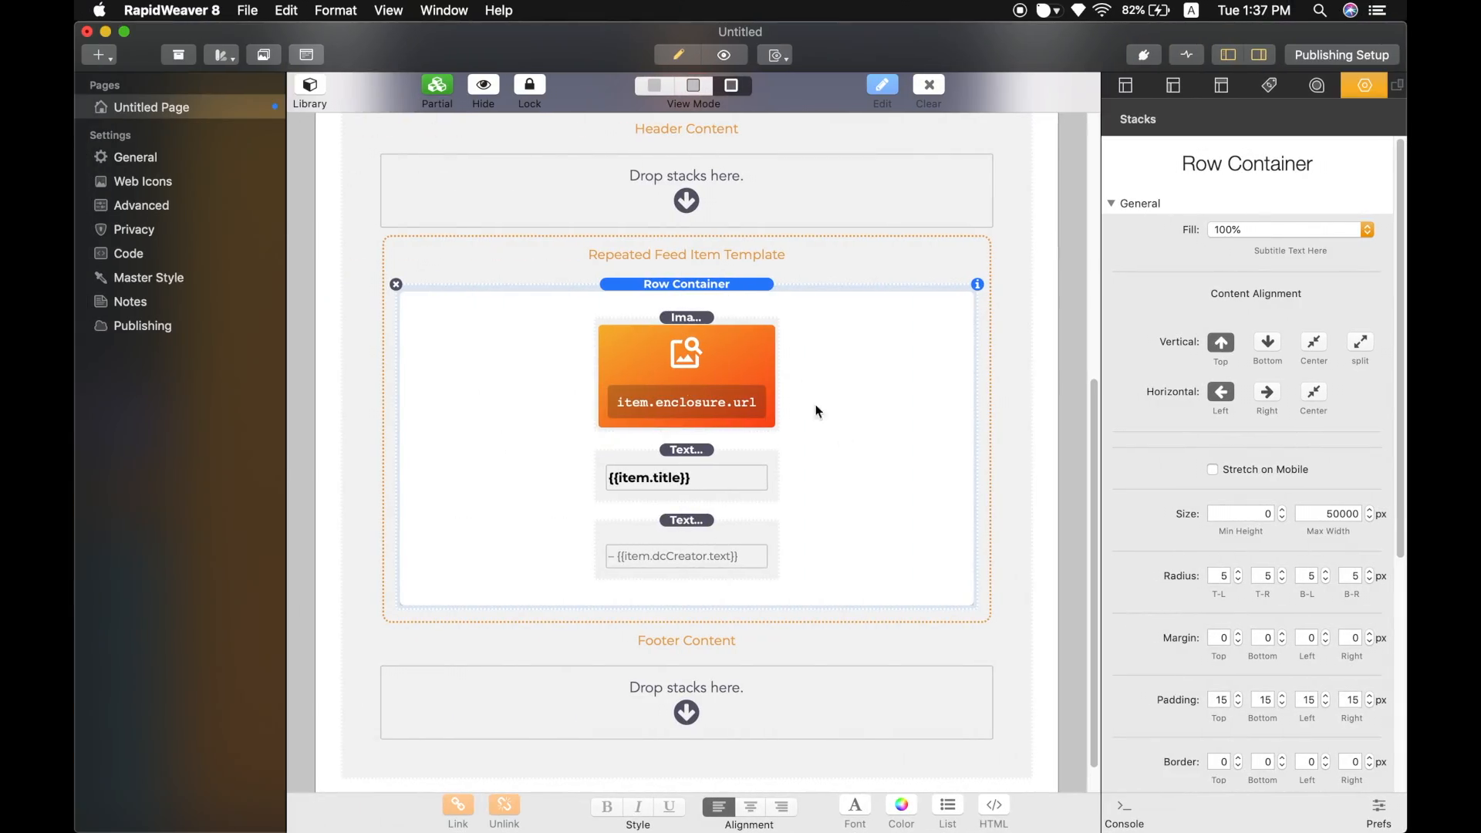
click(707, 468)
click(708, 529)
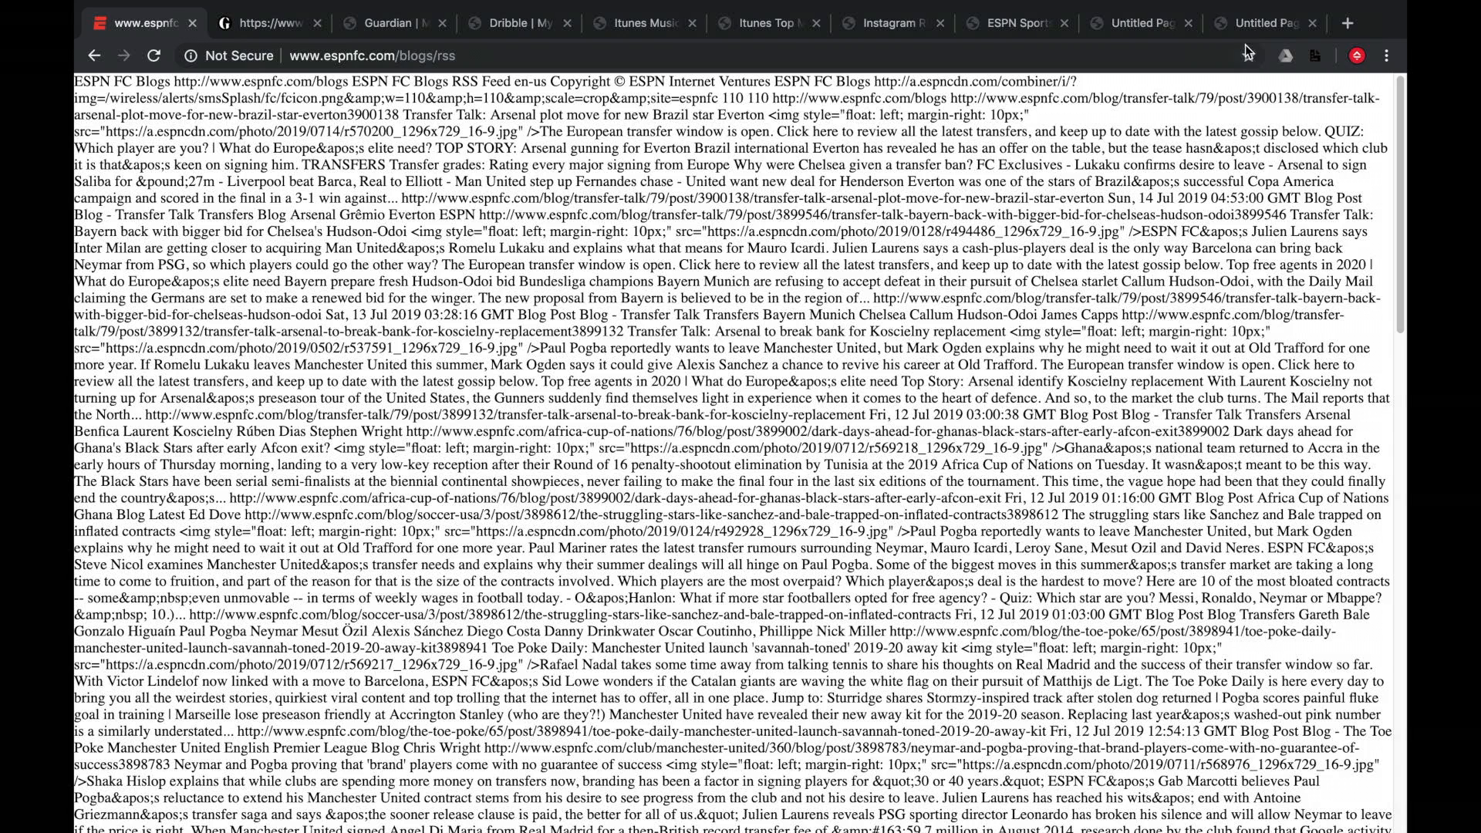
Reopen the RSSA feed snapshot and browse Item 1's attributes.
click(1249, 27)
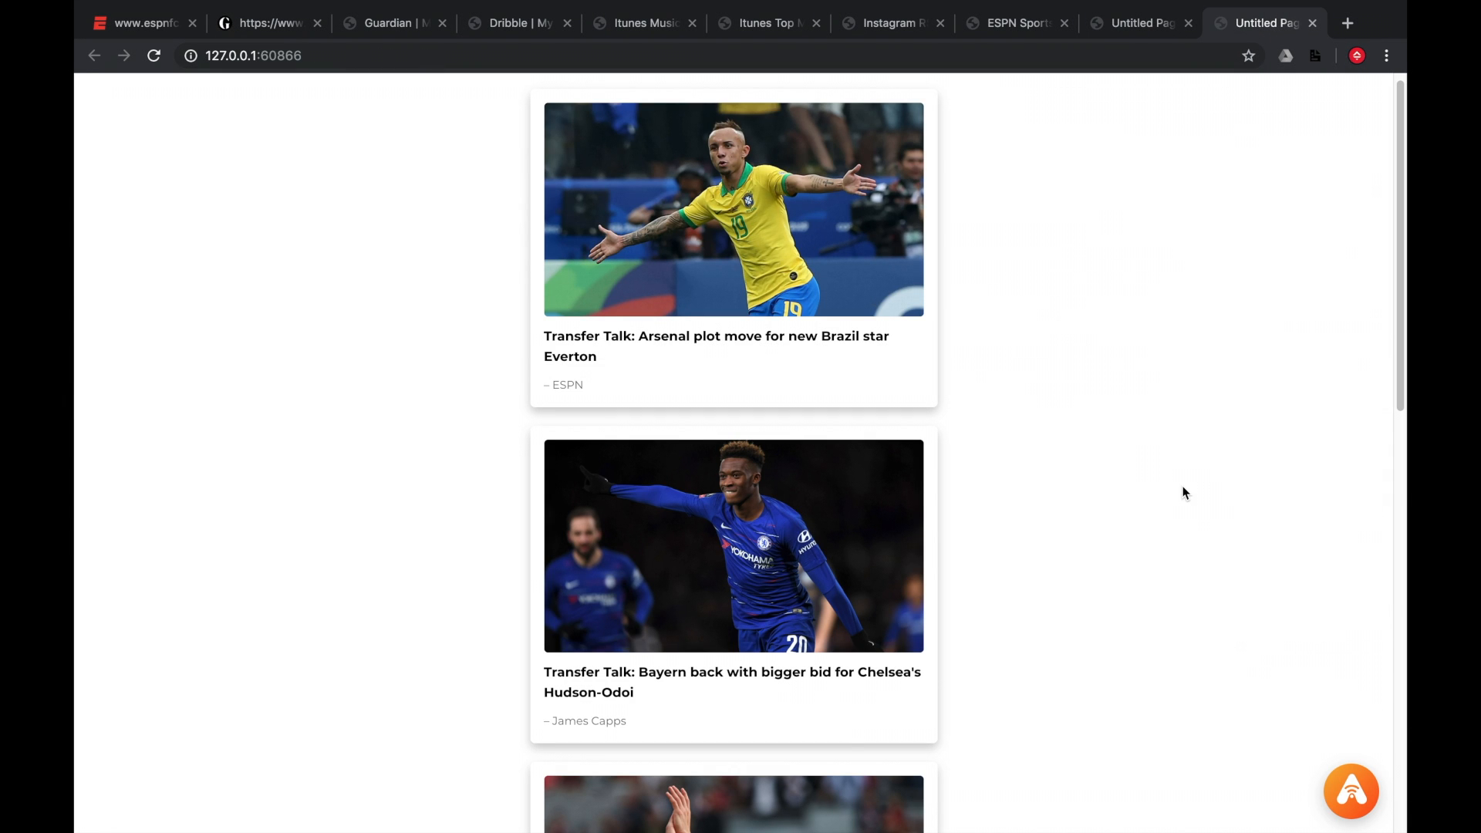
click(1351, 791)
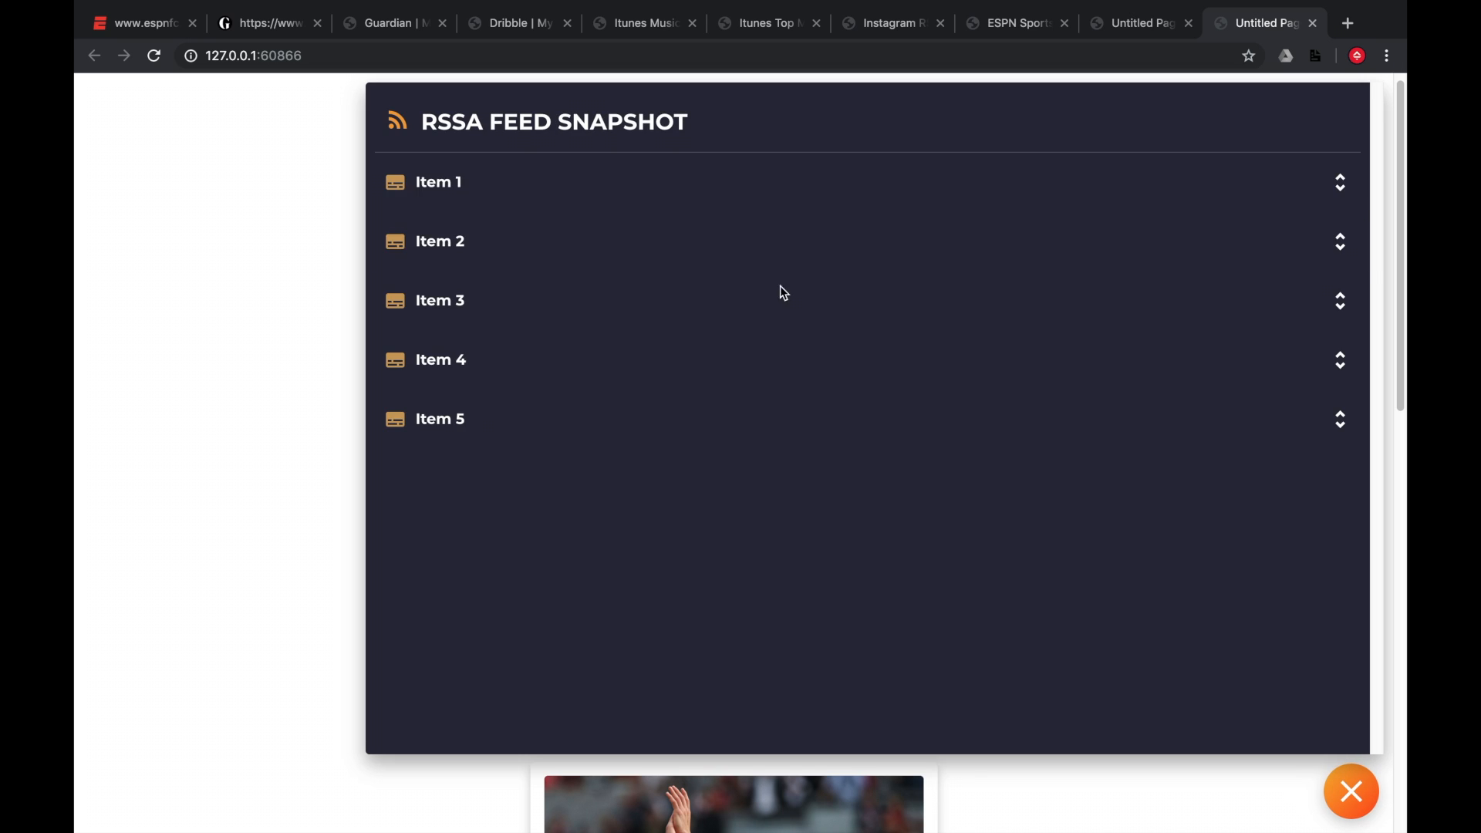
click(640, 184)
scroll(530, 320, down, 5)
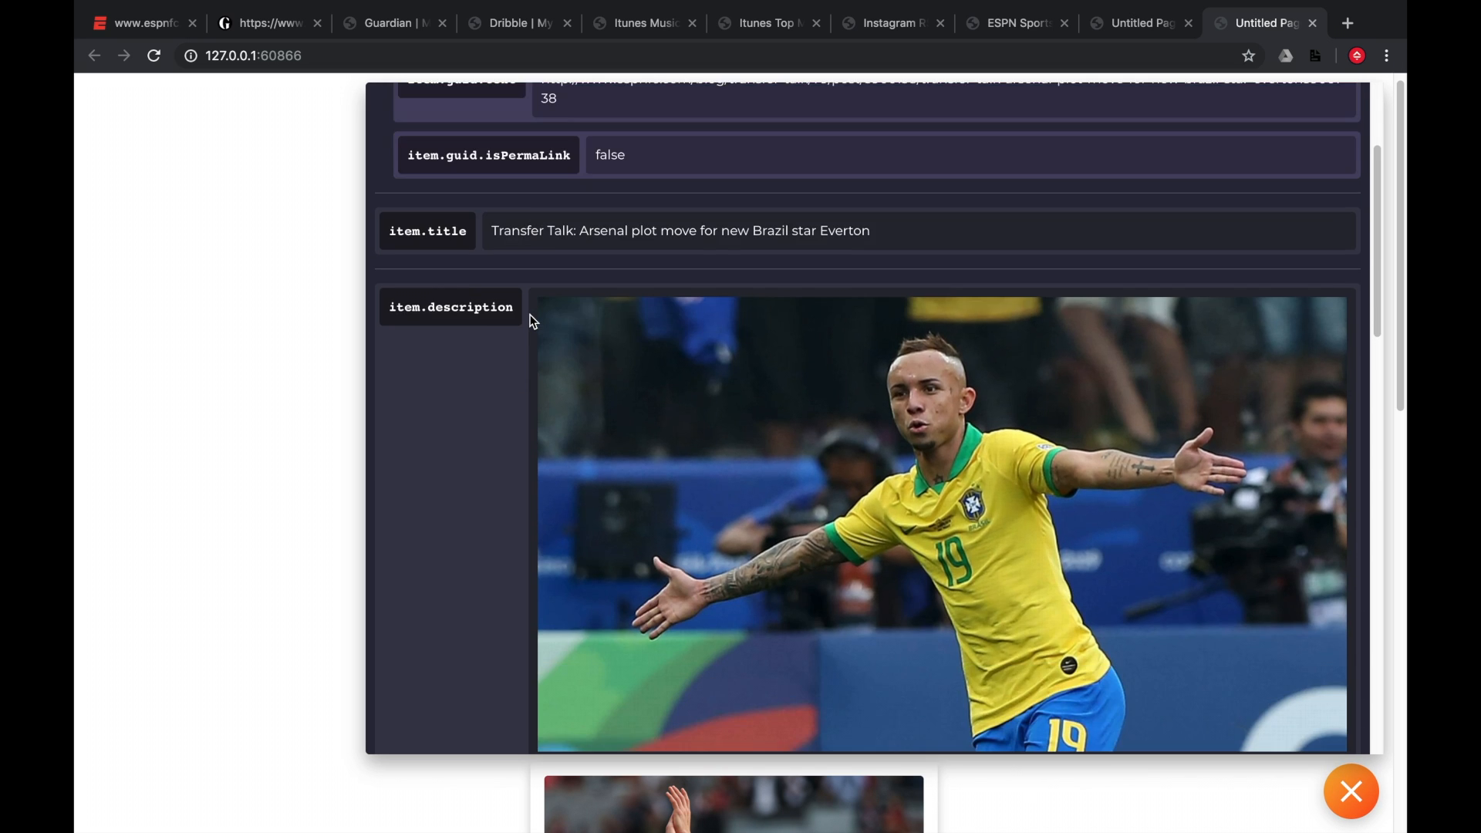
scroll(531, 320, down, 8)
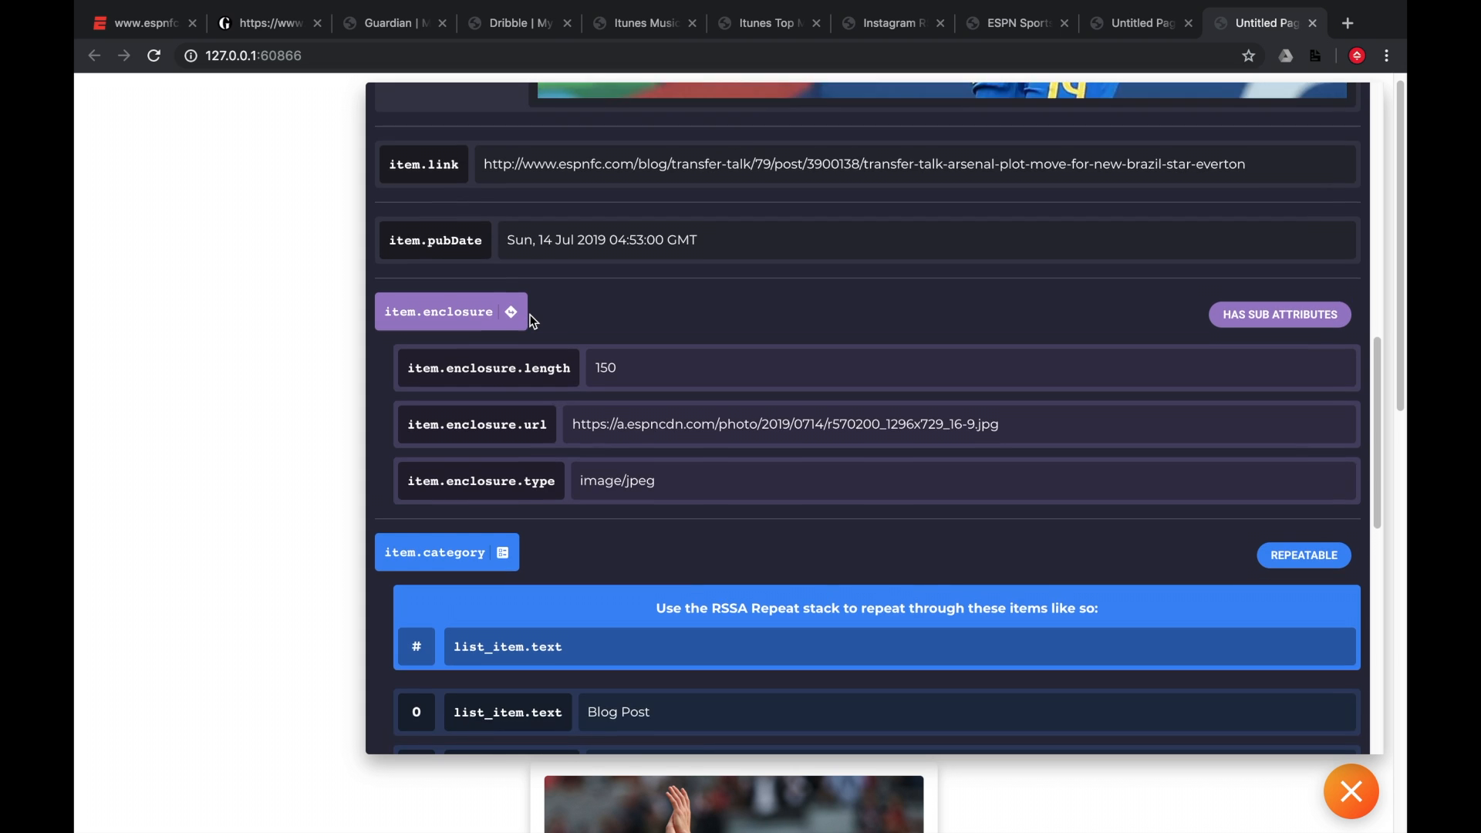
scroll(530, 320, up, 13)
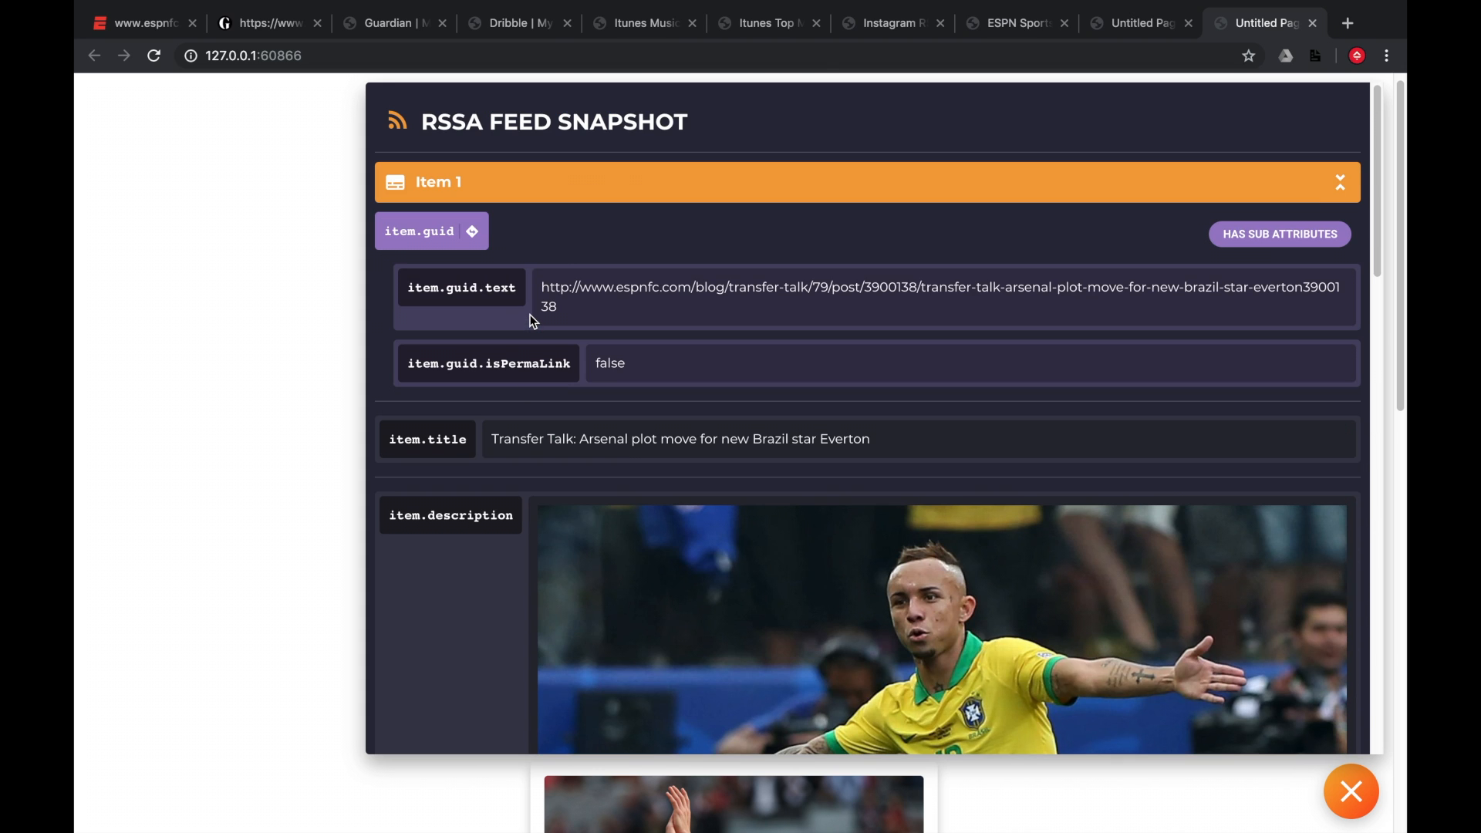
click(933, 182)
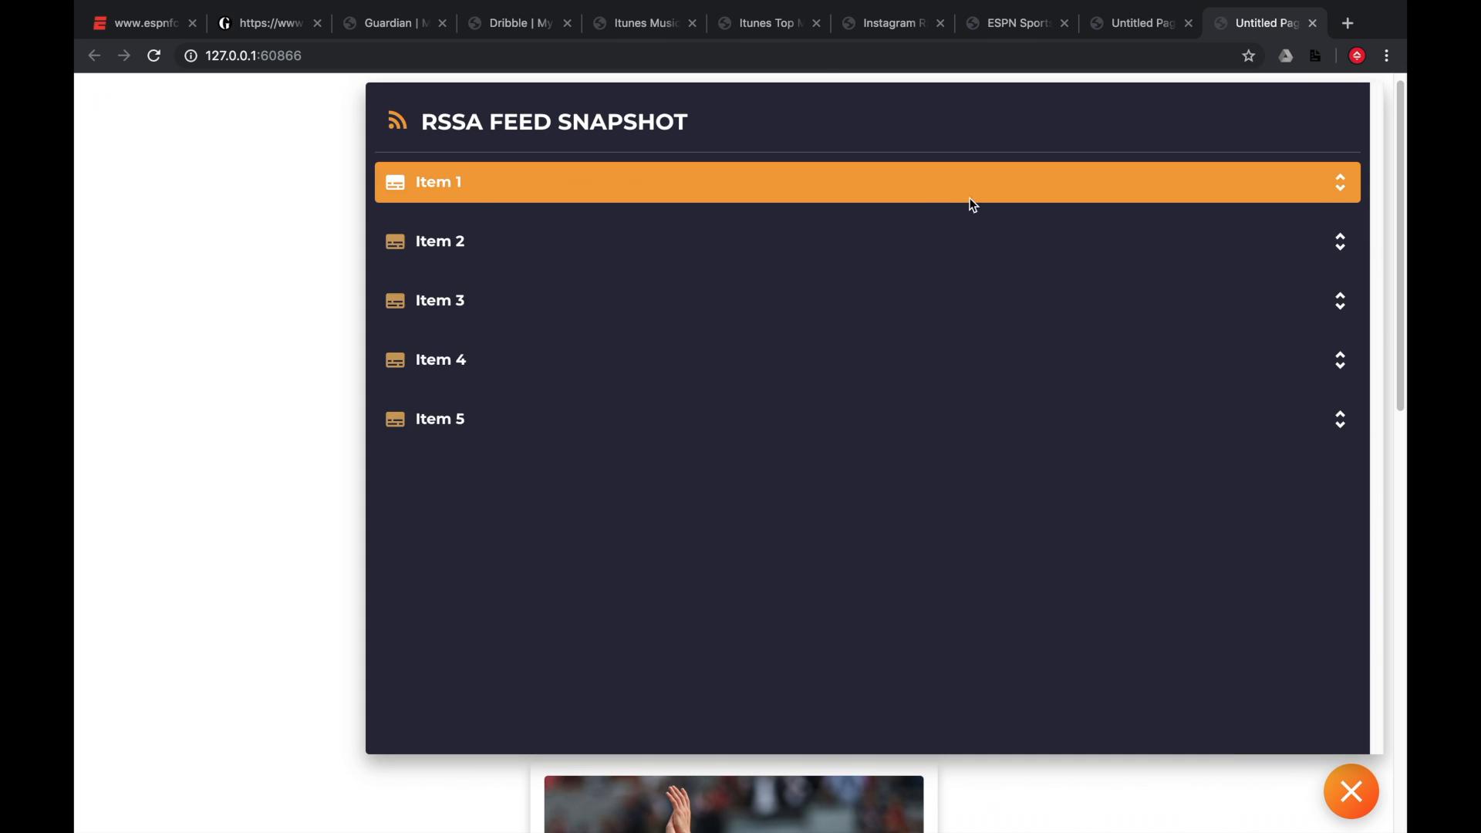
click(1352, 792)
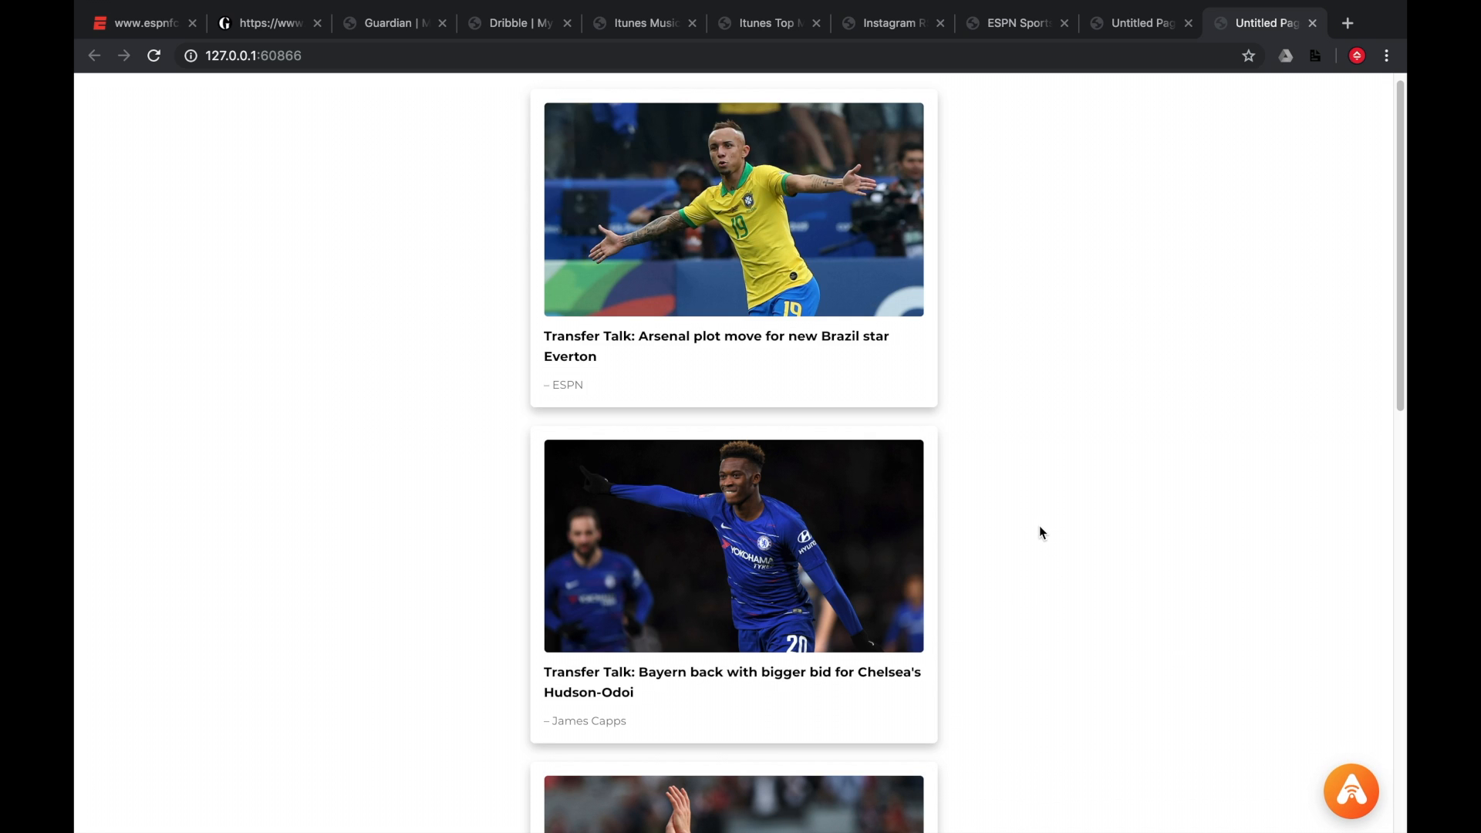
Switch to the RSS_Architect.png image open in Preview.
key(ctrl+Left)
key(ctrl+Up)
click(997, 350)
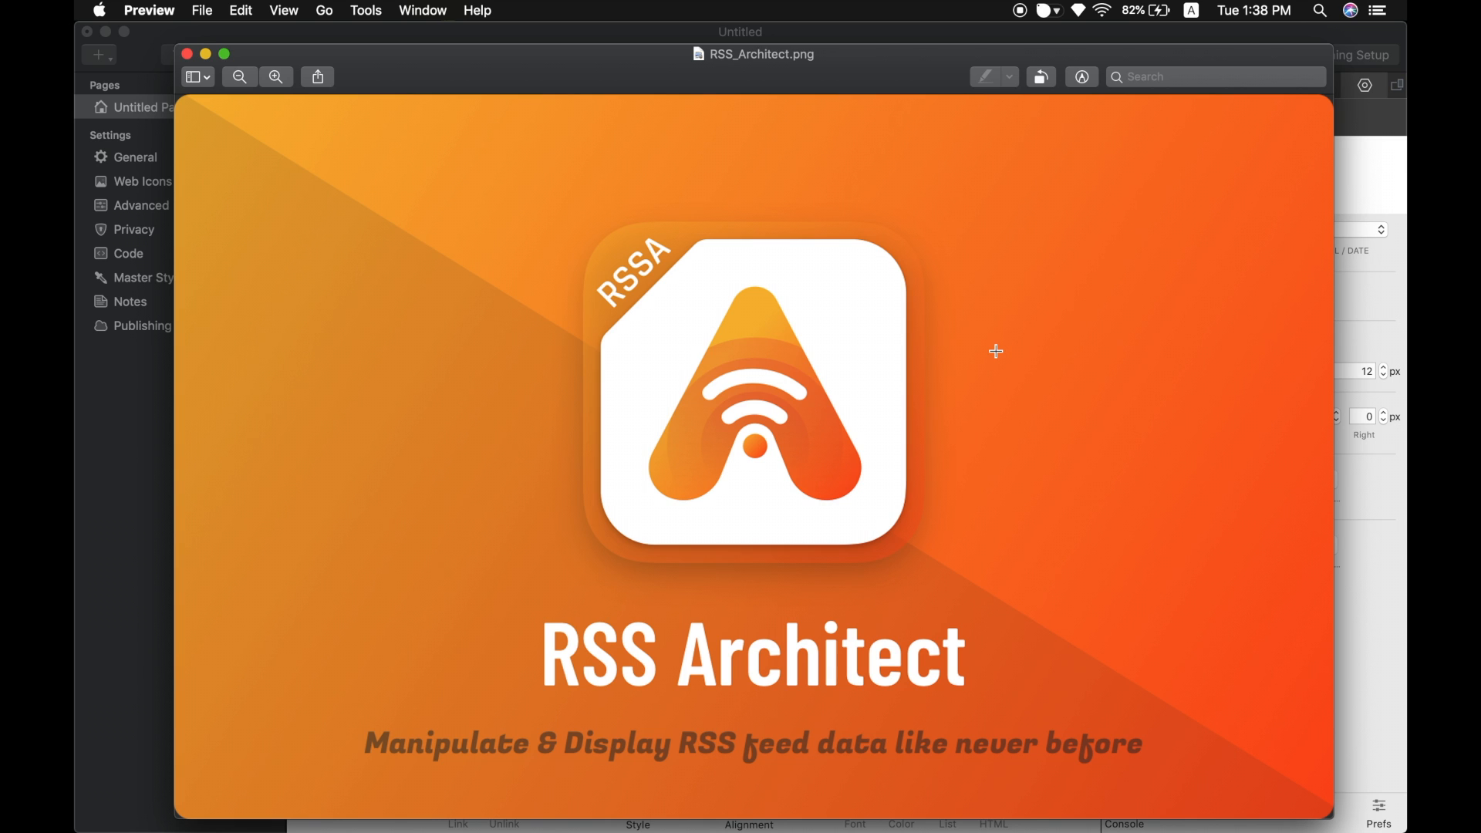